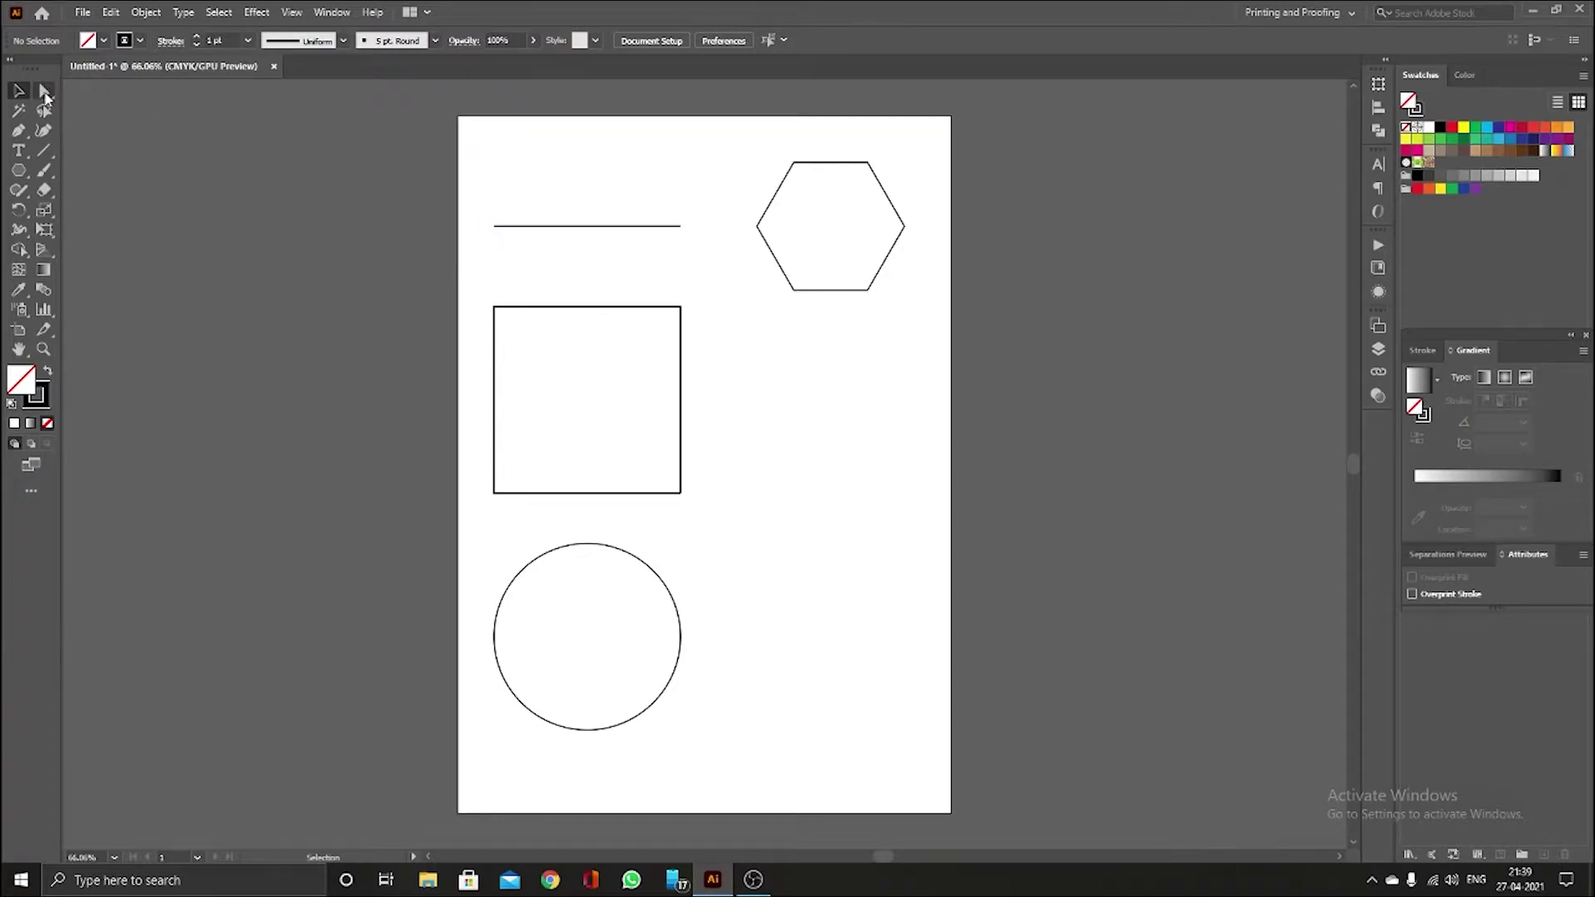
# - Select the horizontal line with the Direct Selection tool and pick its two end anchor points one at a time
pyautogui.click(46, 95)
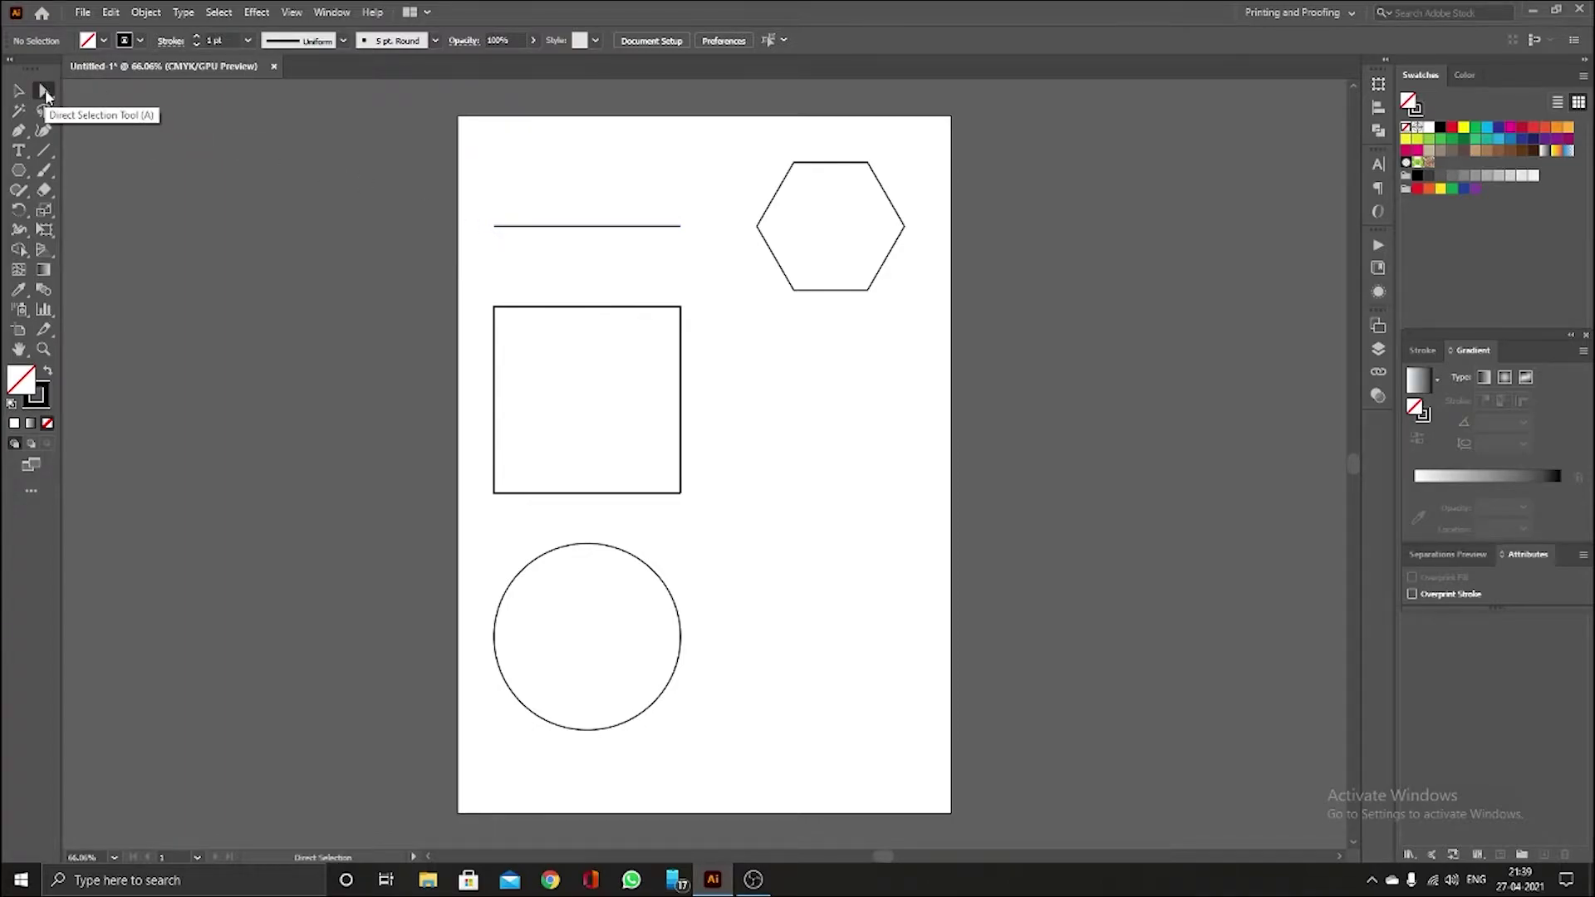
pyautogui.click(619, 236)
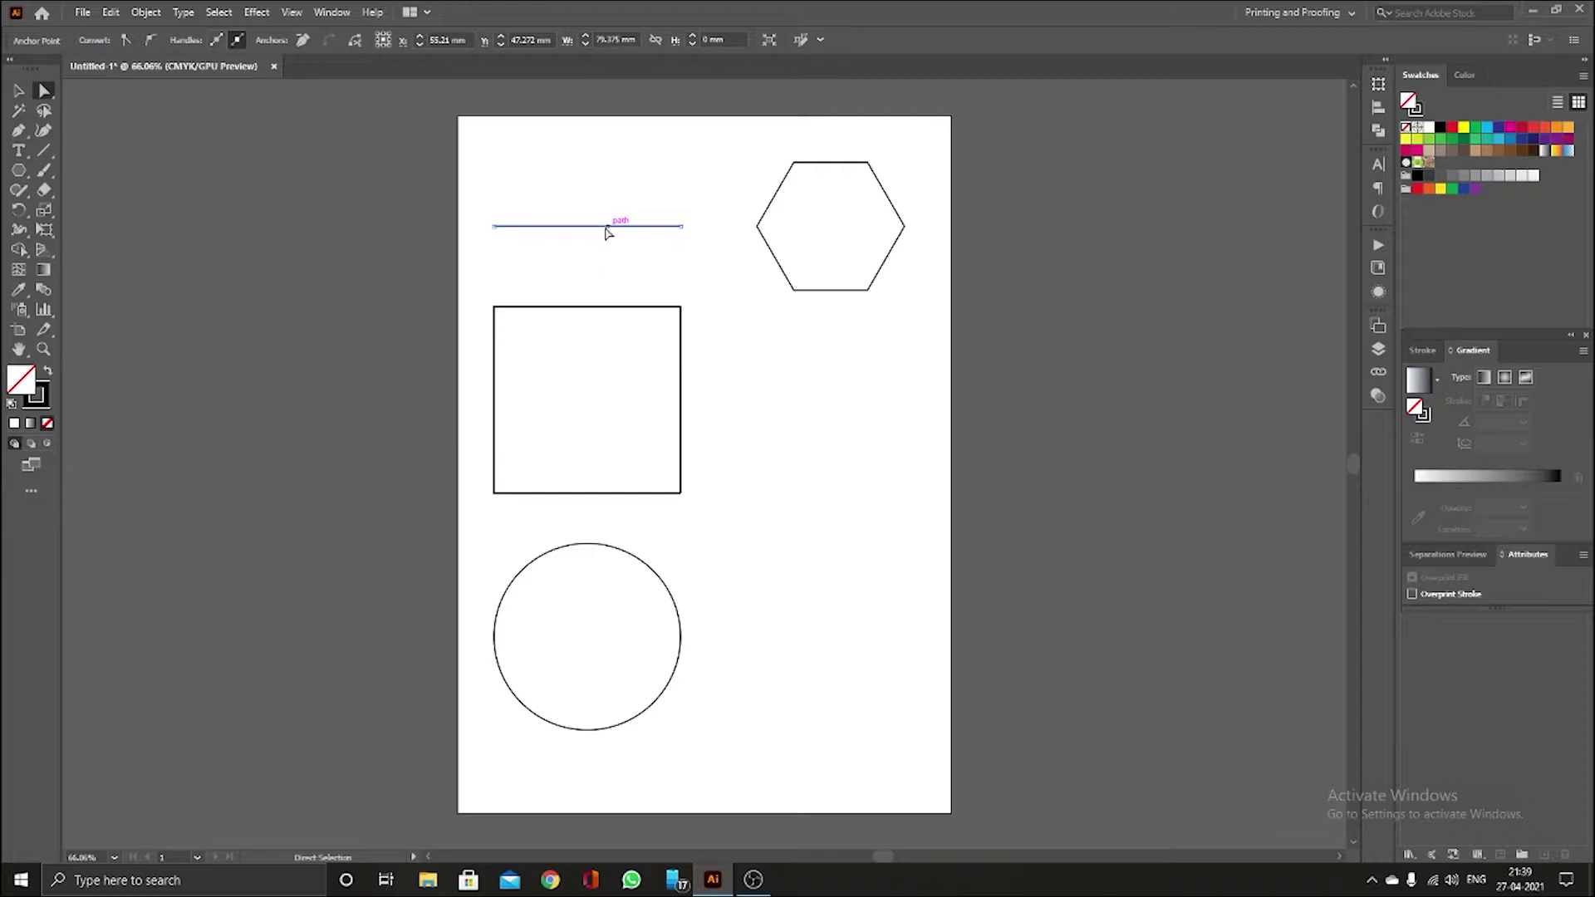
pyautogui.click(494, 228)
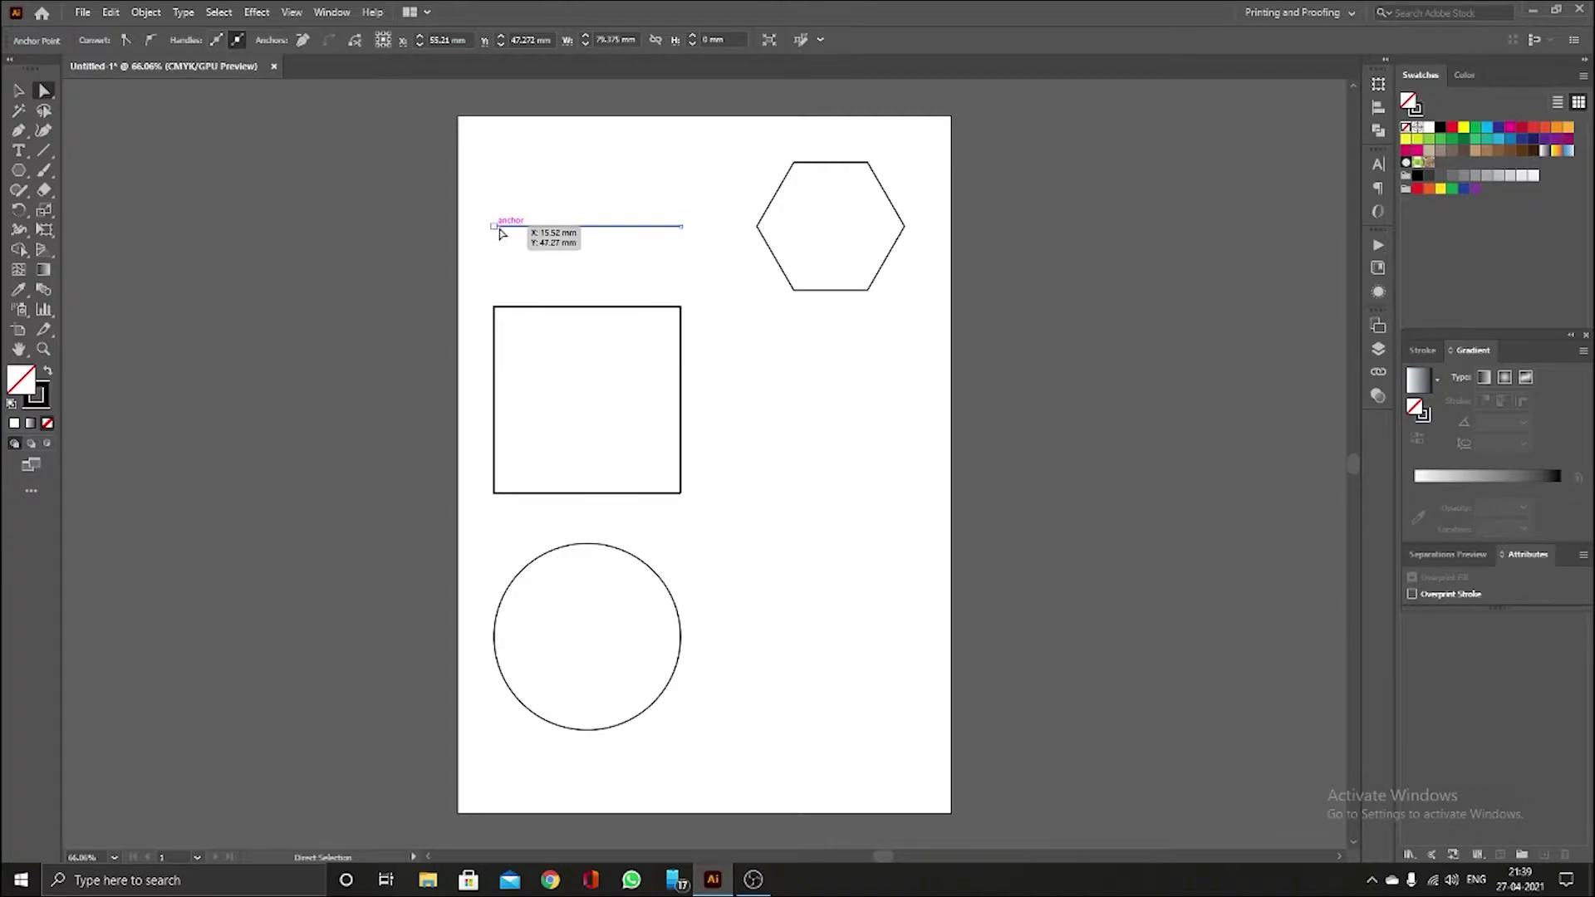
pyautogui.click(679, 225)
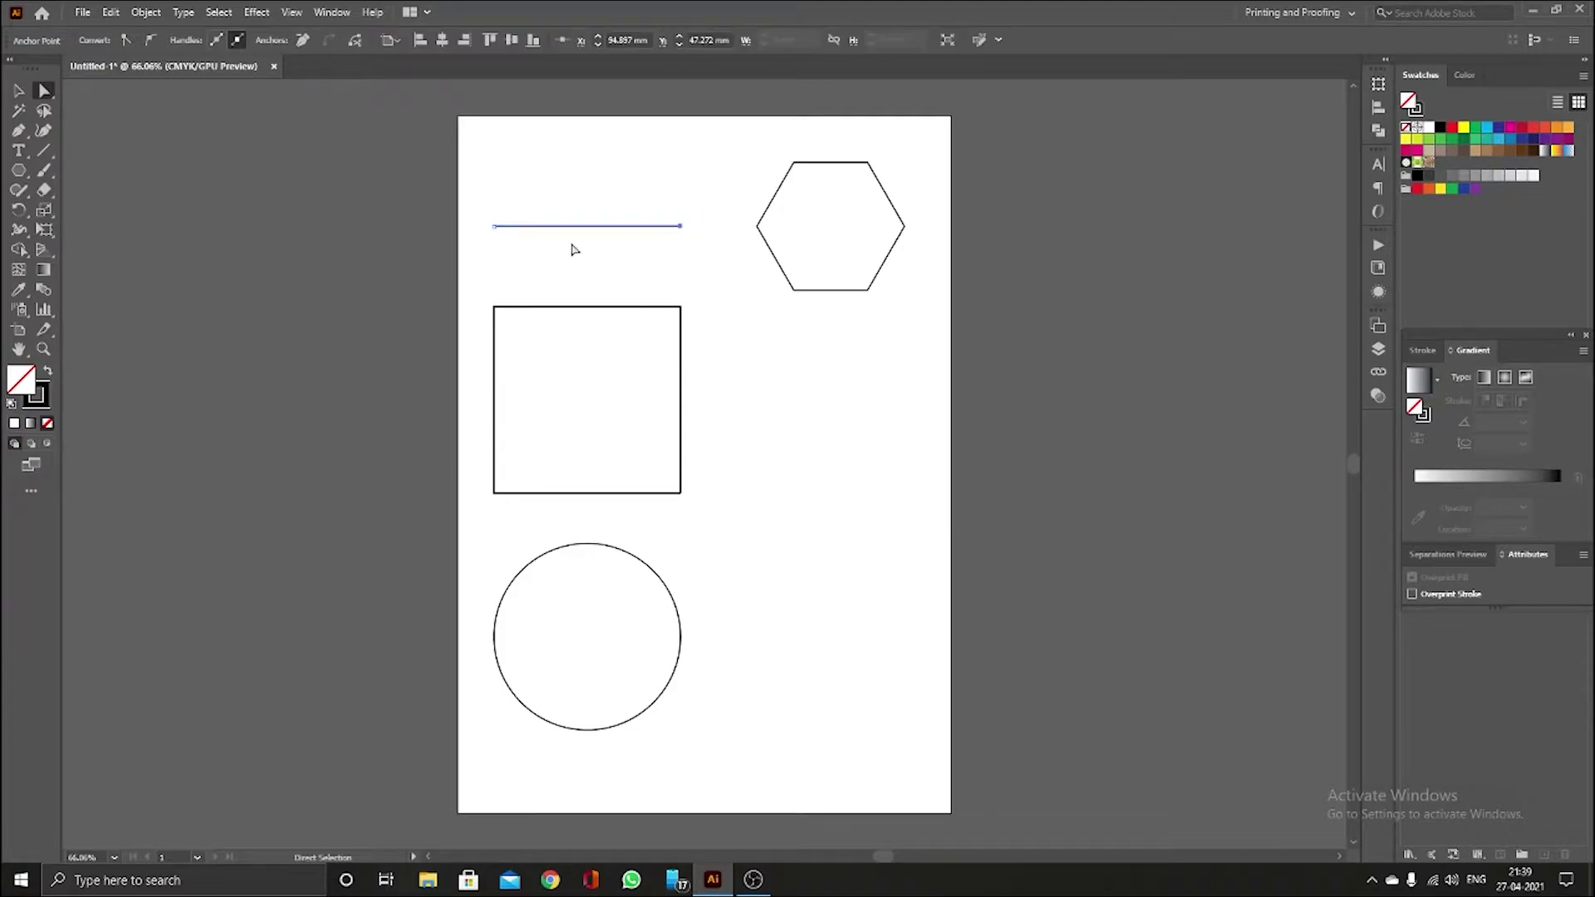
pyautogui.click(494, 226)
pyautogui.click(681, 225)
# - Check the Snap to Point setting, and area-select the whole horizontal line and its left anchor point
pyautogui.click(295, 14)
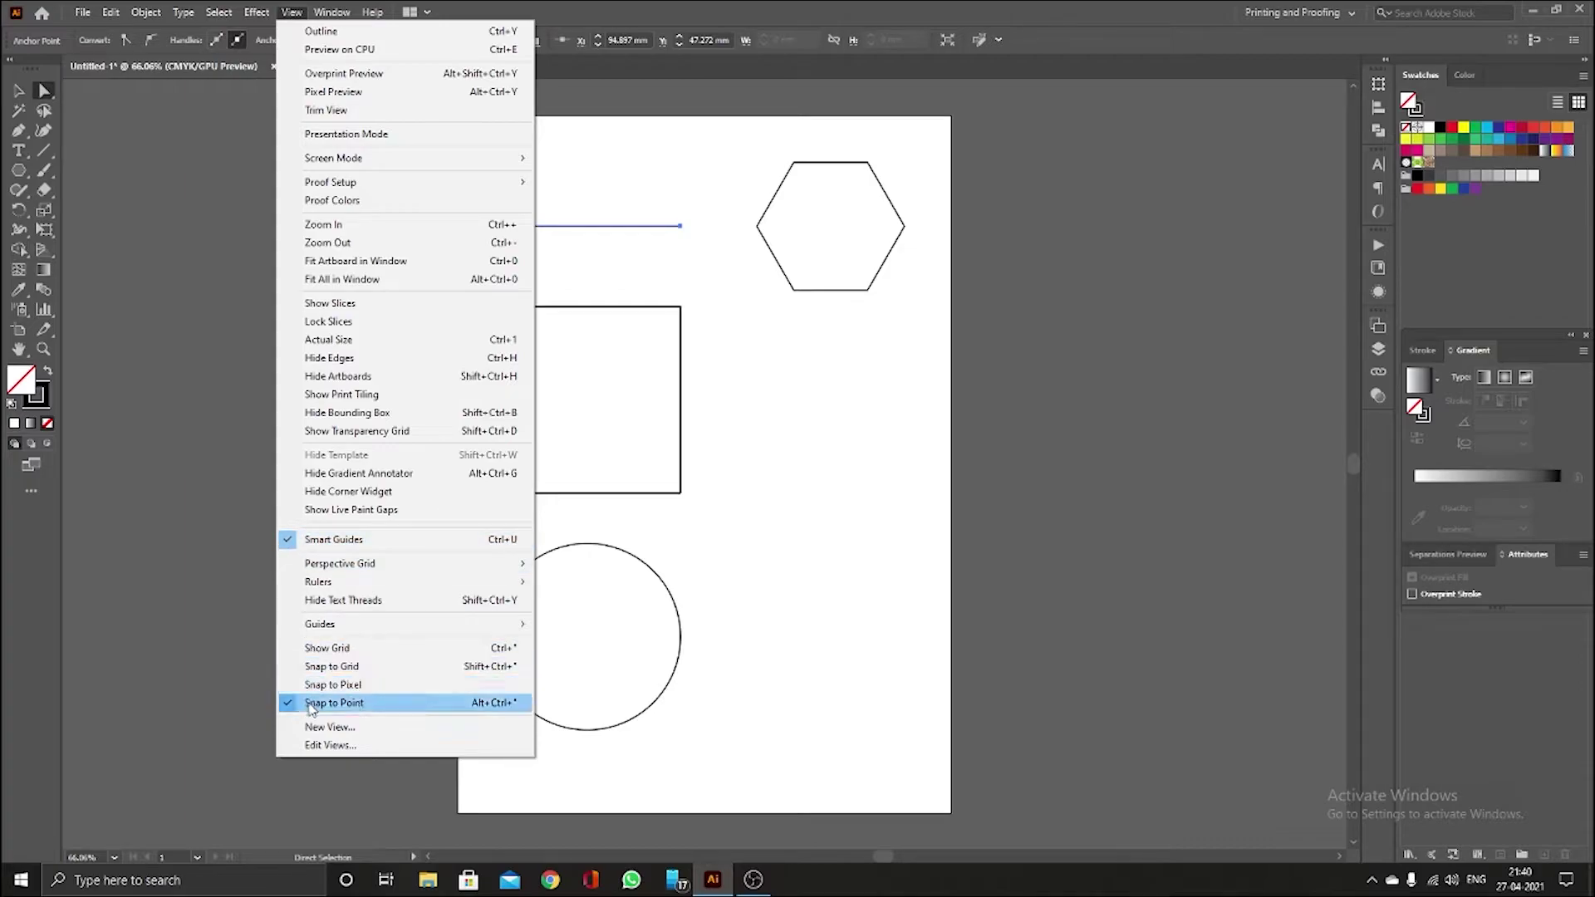
pyautogui.click(635, 285)
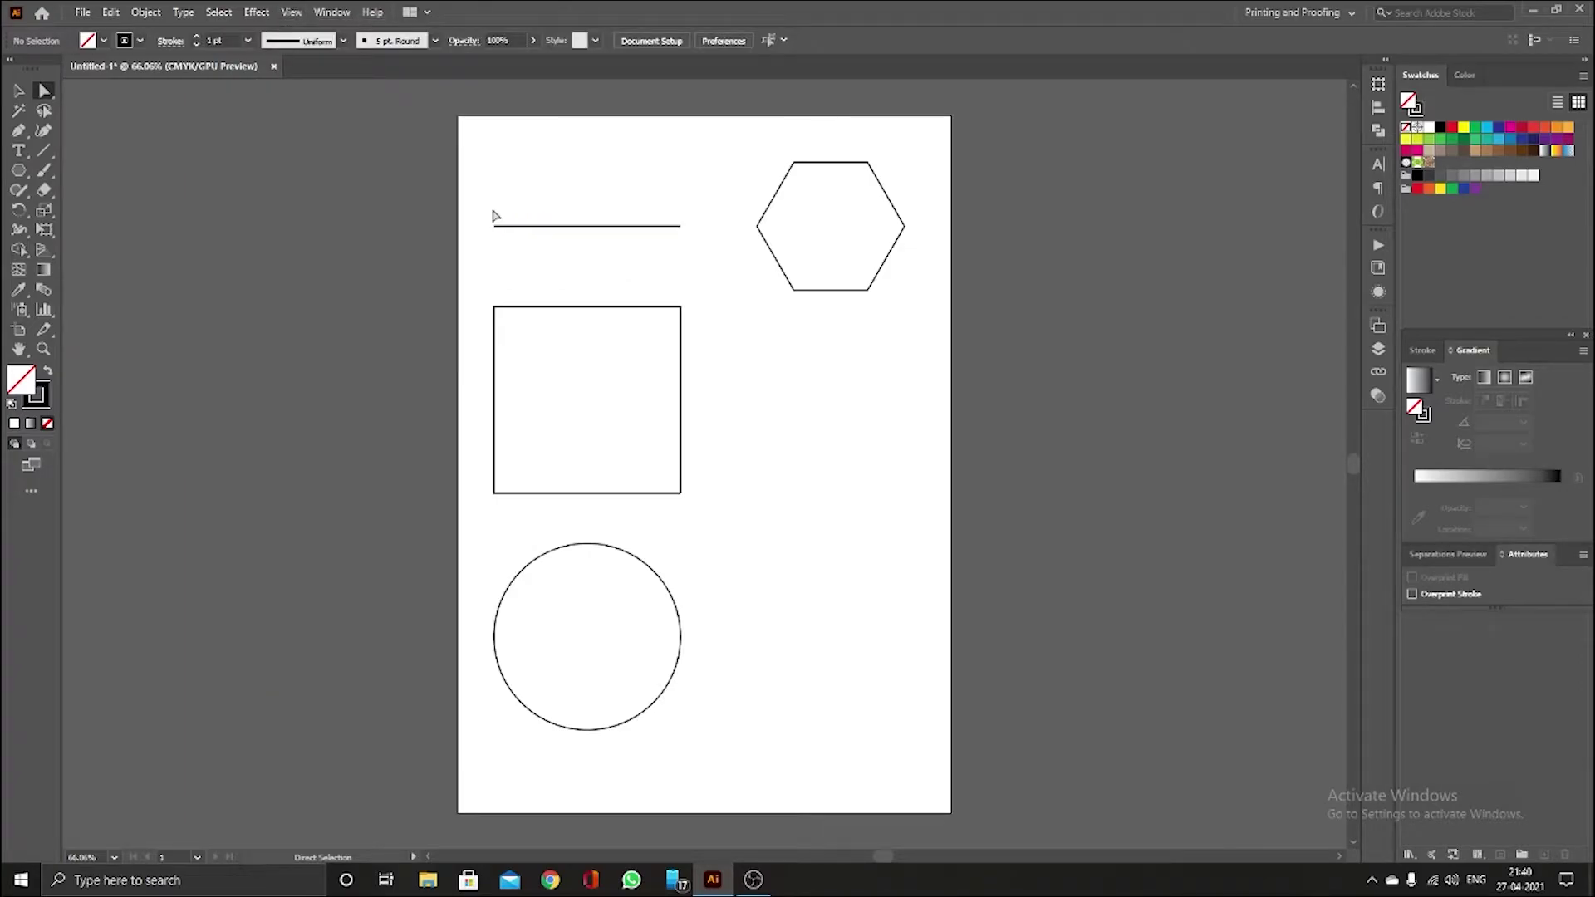
pyautogui.moveTo(488, 207); pyautogui.dragTo(670, 257)
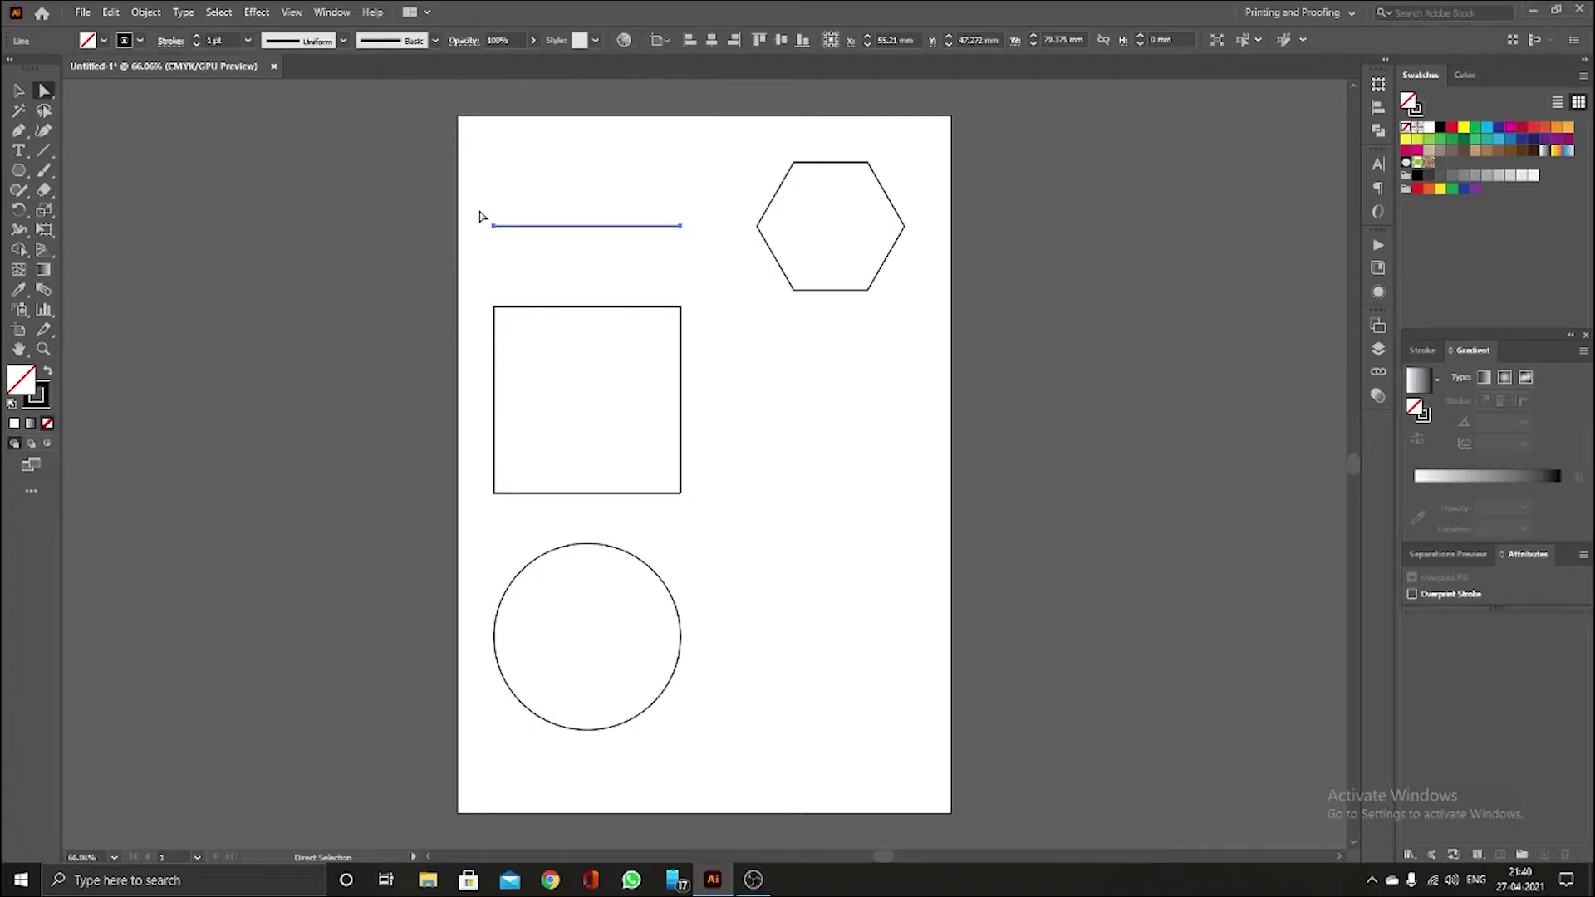
pyautogui.moveTo(474, 206); pyautogui.dragTo(510, 255)
pyautogui.click(513, 200)
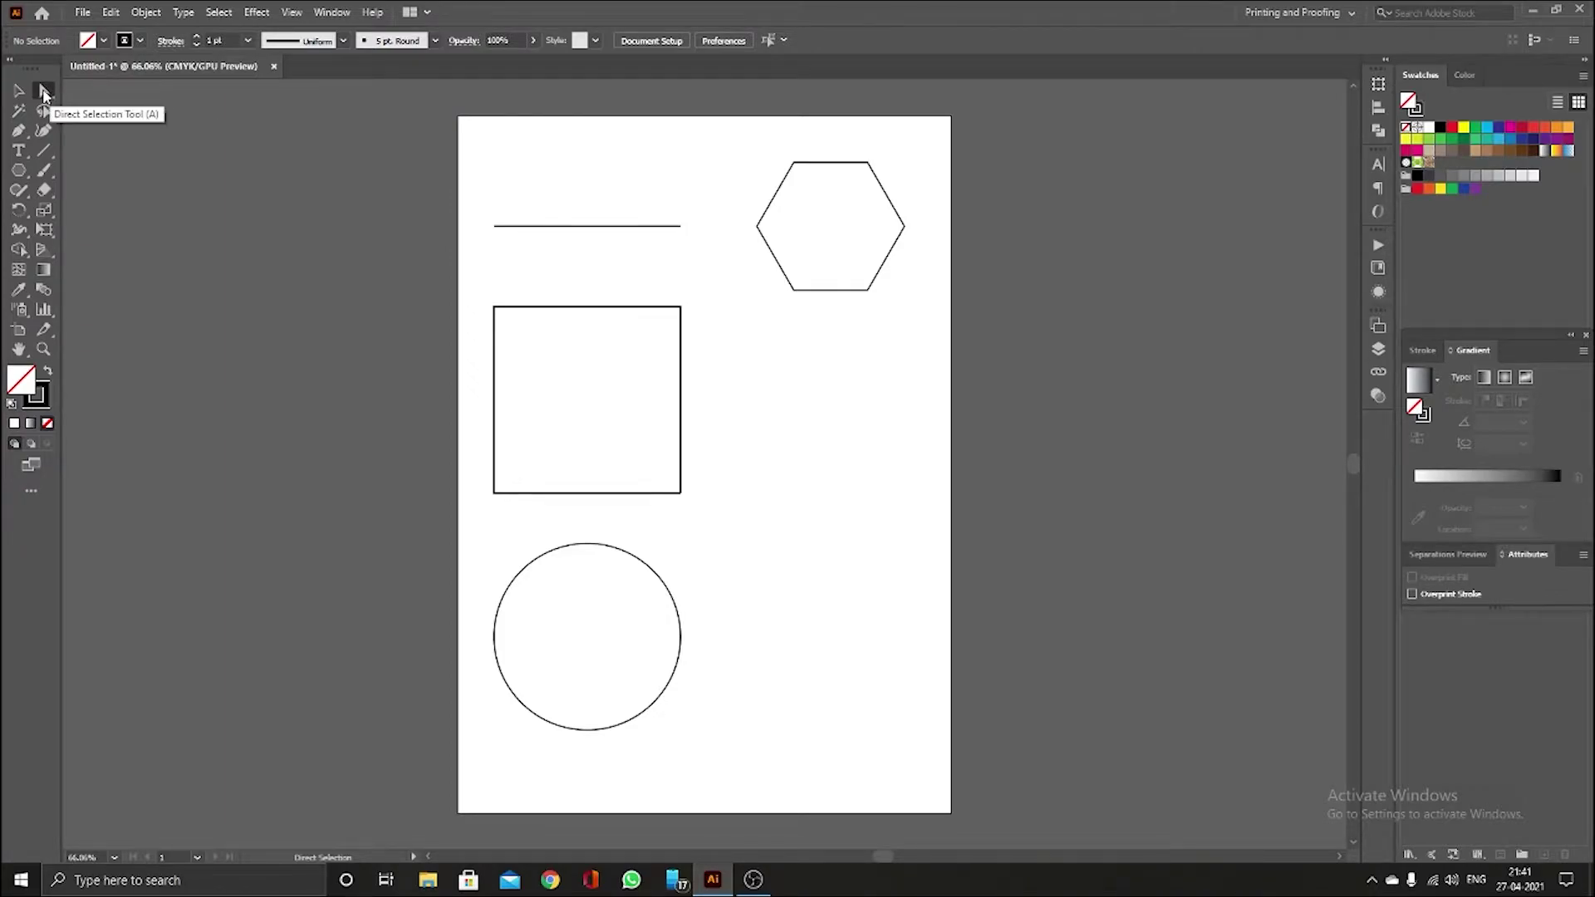
# - Try moving the horizontal line's end anchor points individually with the Direct Selection tool
pyautogui.click(544, 227)
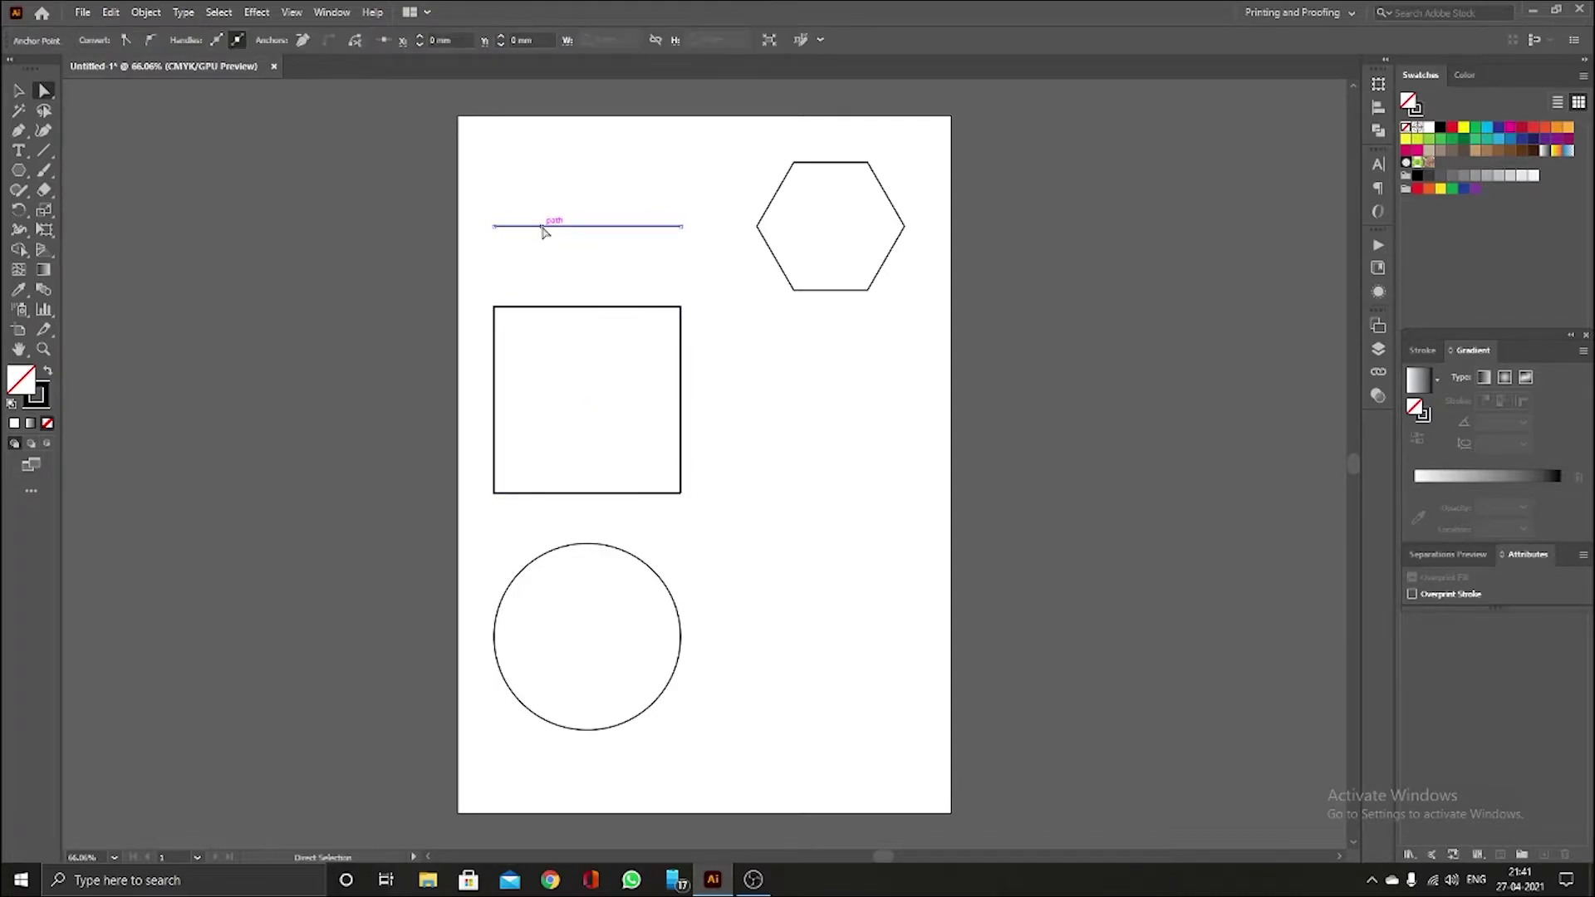
pyautogui.click(496, 228)
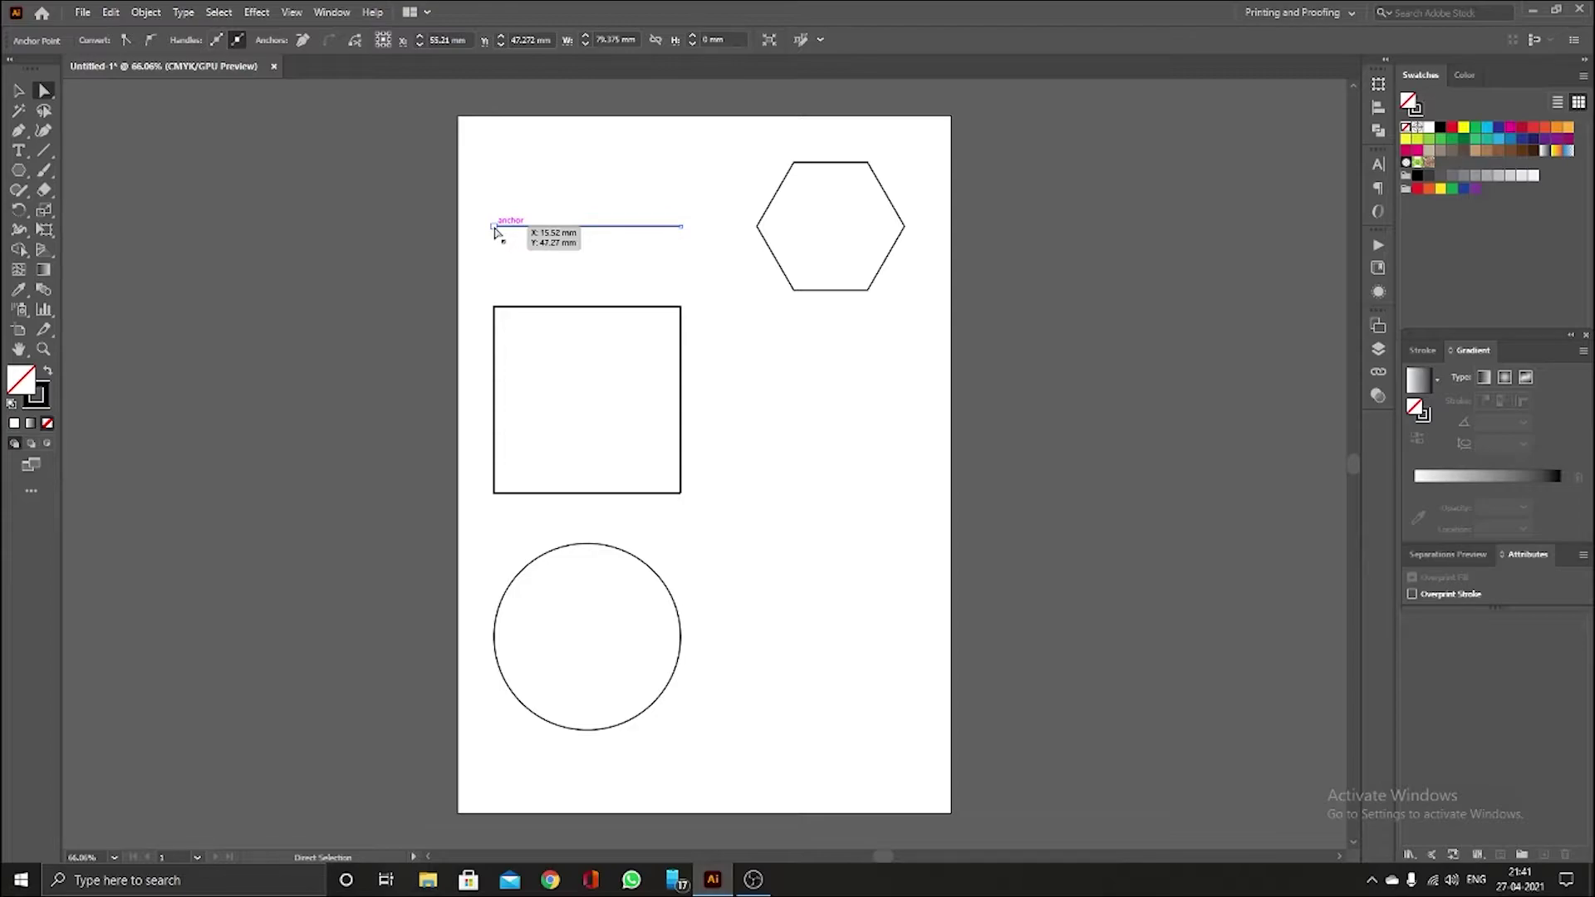
pyautogui.click(494, 227)
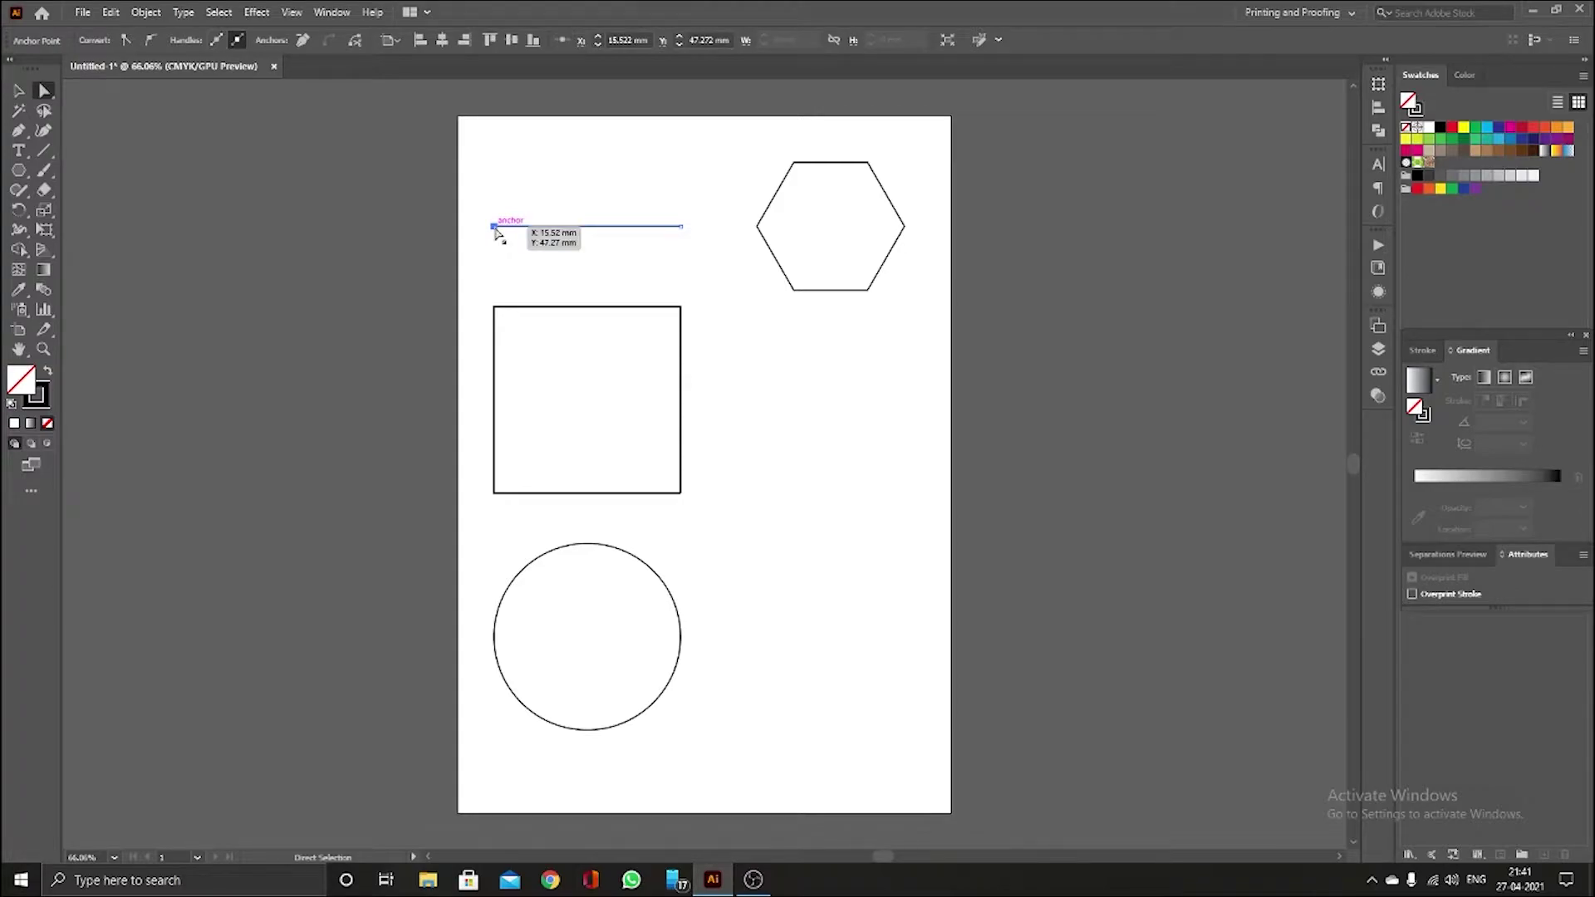
pyautogui.moveTo(495, 231); pyautogui.dragTo(549, 181)
pyautogui.click(502, 187)
pyautogui.moveTo(678, 157)
pyautogui.mouseDown()
pyautogui.moveTo(638, 184)
pyautogui.moveTo(587, 164)
pyautogui.moveTo(532, 188)
pyautogui.moveTo(532, 173)
pyautogui.moveTo(496, 240)
pyautogui.moveTo(513, 258)
pyautogui.moveTo(498, 242)
pyautogui.moveTo(523, 203)
pyautogui.moveTo(498, 228)
pyautogui.moveTo(544, 227)
pyautogui.moveTo(499, 231)
pyautogui.moveTo(577, 229)
pyautogui.moveTo(548, 232)
pyautogui.mouseUp()
pyautogui.click(498, 217)
# - Undo the anchor point moves on the horizontal line
pyautogui.hotkey('ctrl', 'z')
pyautogui.hotkey('ctrl', 'z')
pyautogui.hotkey('ctrl', 'z')
pyautogui.hotkey('ctrl', 'z')
pyautogui.hotkey('ctrl', 'z')
pyautogui.hotkey('ctrl', 'z')
pyautogui.hotkey('ctrl', 'z')
pyautogui.hotkey('ctrl', 'z')
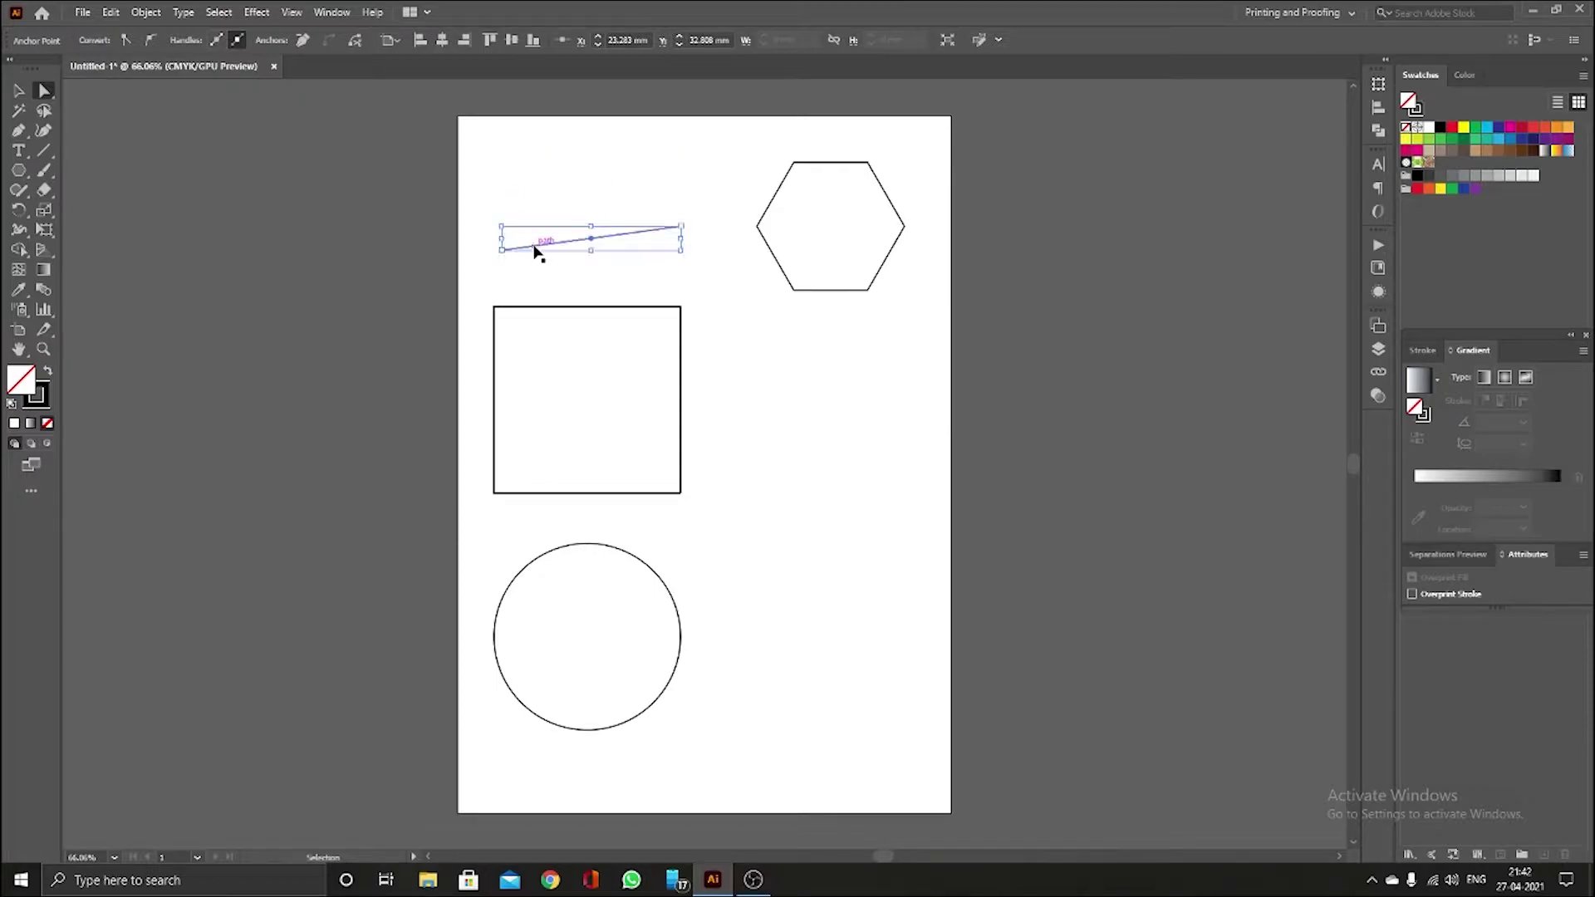
pyautogui.hotkey('ctrl', 'z')
pyautogui.hotkey('ctrl', 'z')
pyautogui.hotkey('ctrl', 'z')
# - Select the whole square, each of its corner anchor points in turn, and the whole circle below it
pyautogui.moveTo(478, 278); pyautogui.dragTo(705, 528)
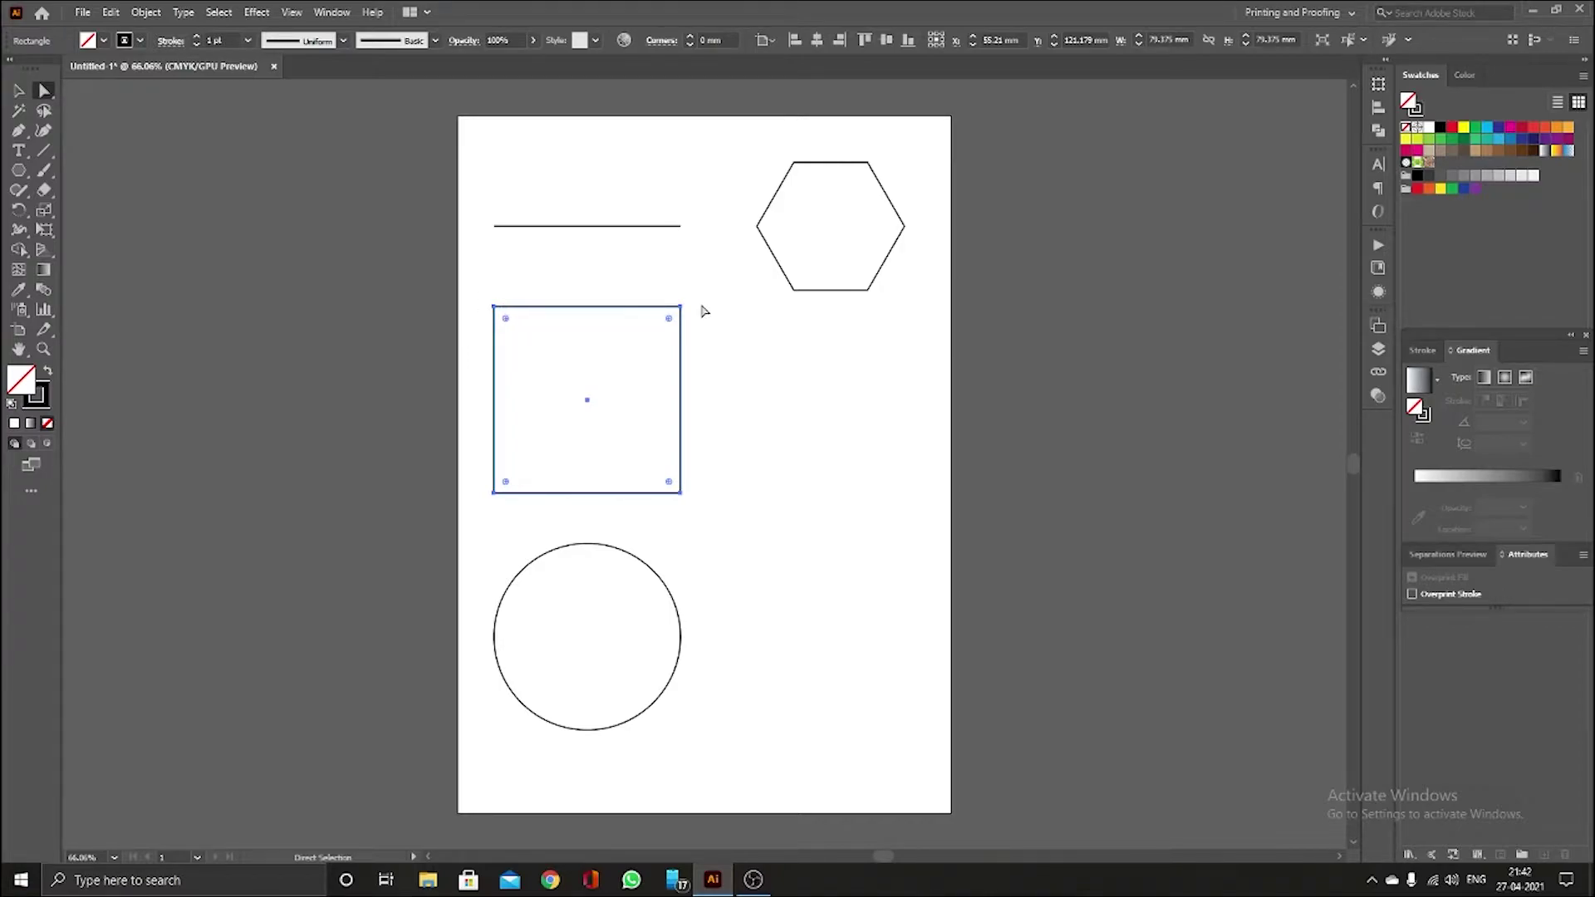
pyautogui.click(473, 277)
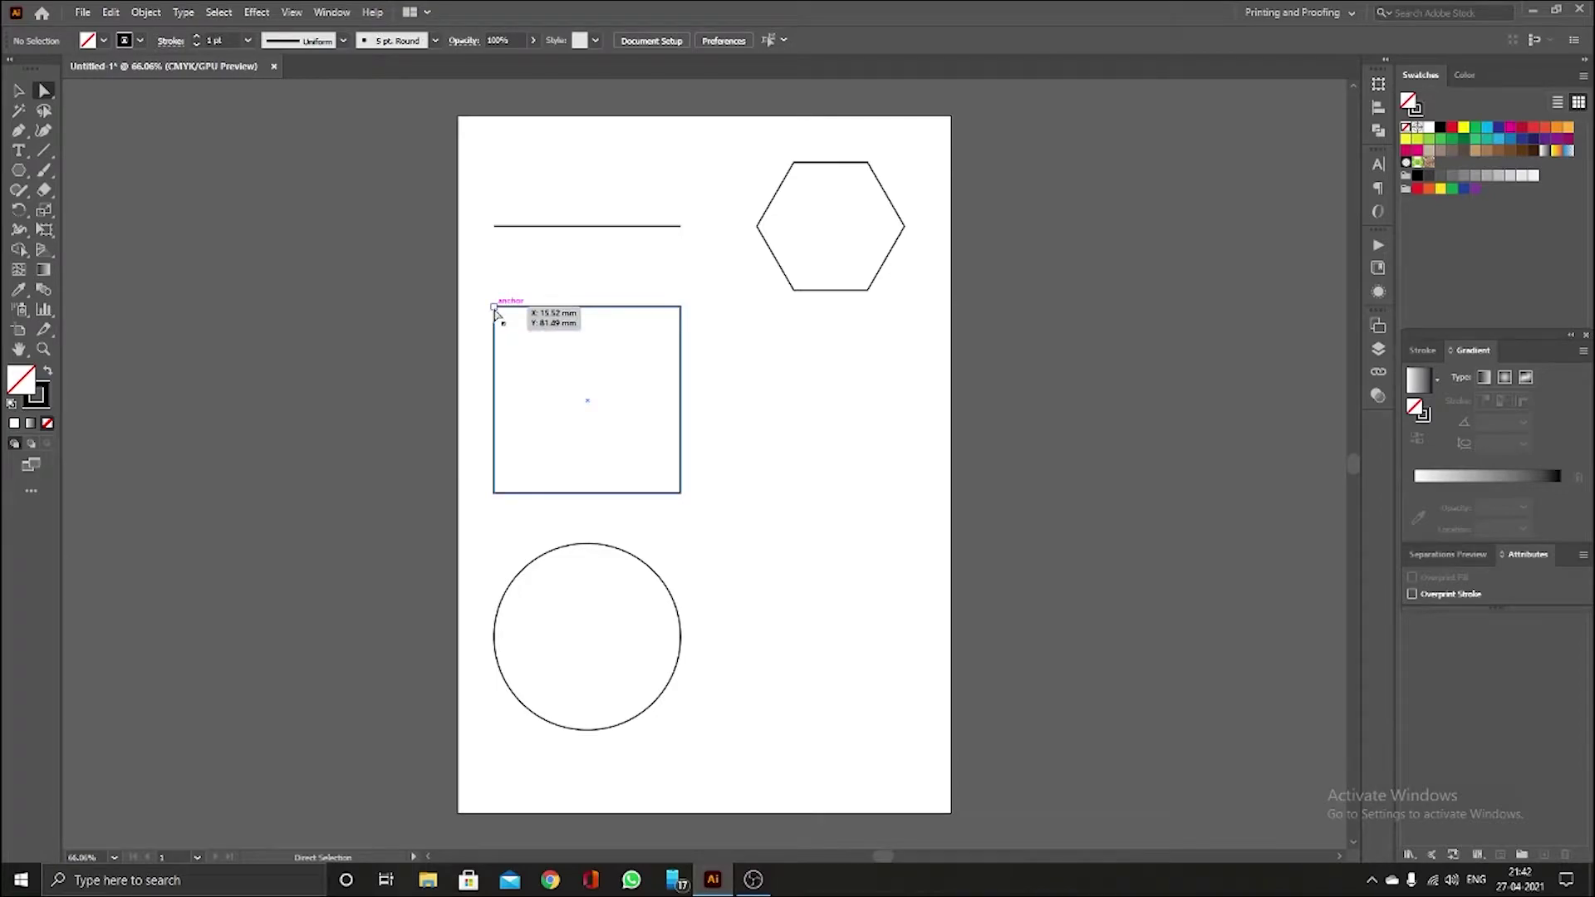
pyautogui.moveTo(480, 293); pyautogui.dragTo(715, 540)
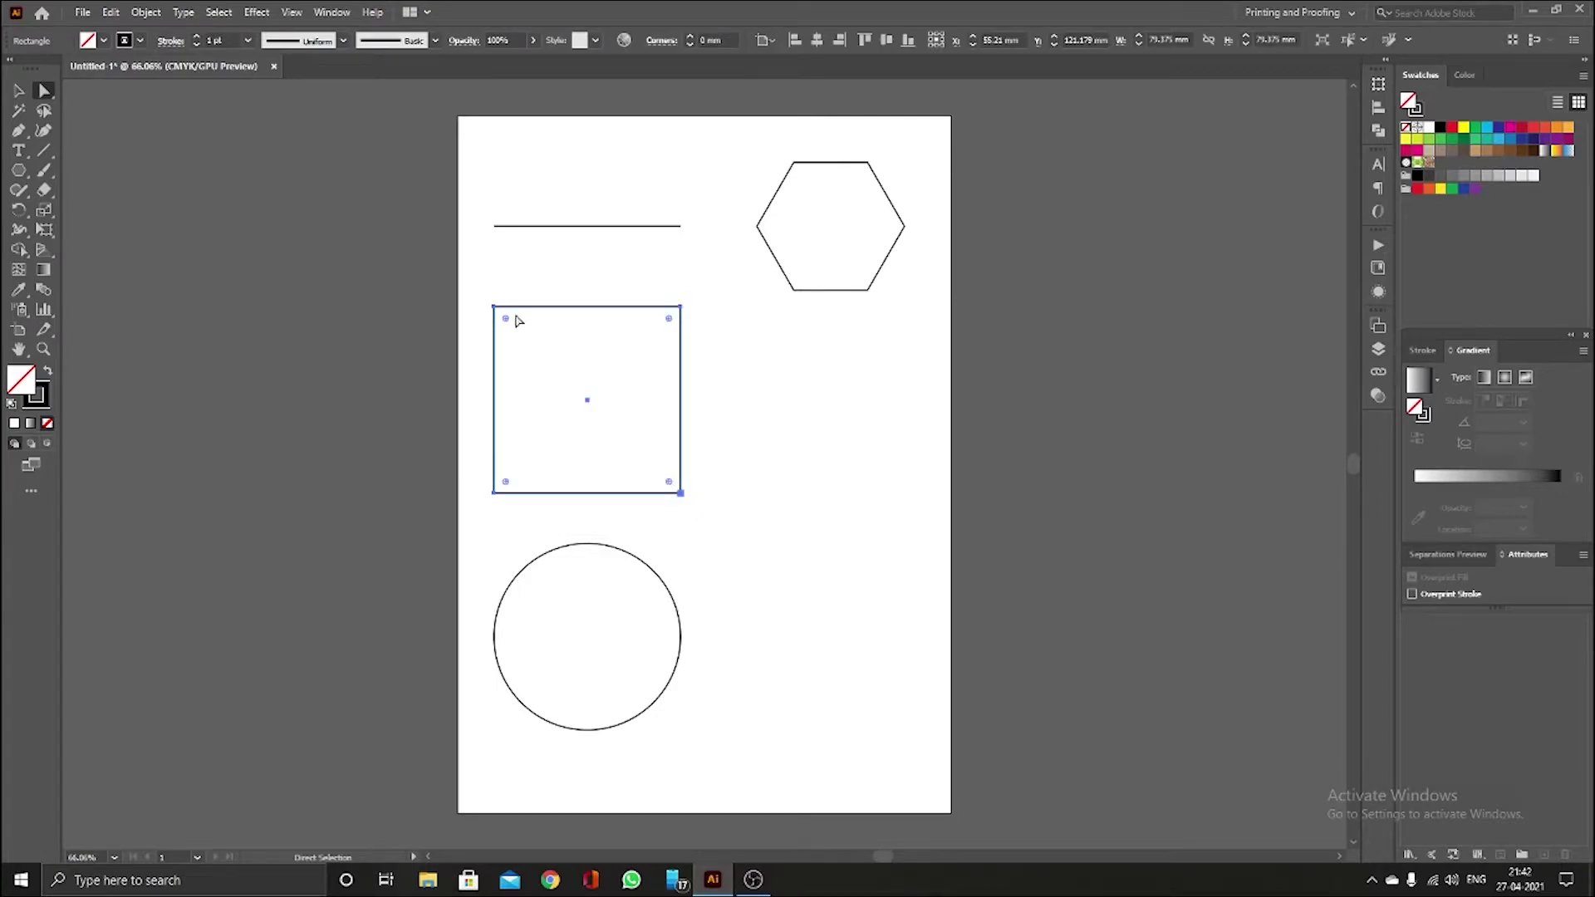
pyautogui.click(494, 307)
pyautogui.click(683, 310)
pyautogui.click(683, 493)
pyautogui.click(495, 493)
pyautogui.moveTo(471, 289); pyautogui.dragTo(709, 524)
pyautogui.moveTo(474, 519); pyautogui.dragTo(717, 771)
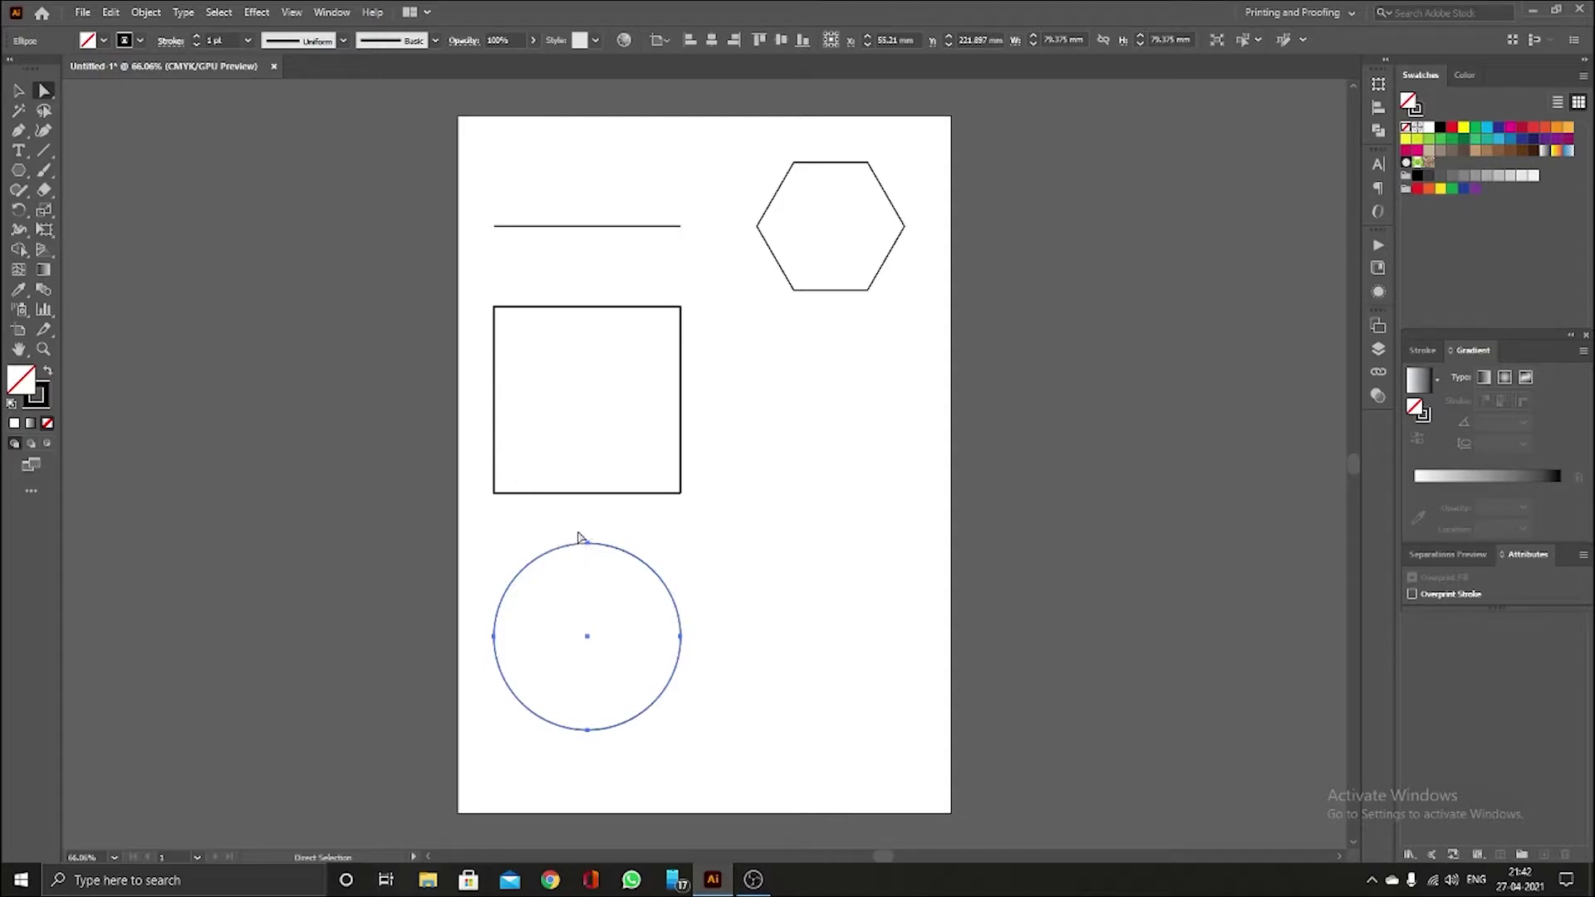
# - Try rounding only the square's upper-left corner with its live corner widget
pyautogui.click(525, 308)
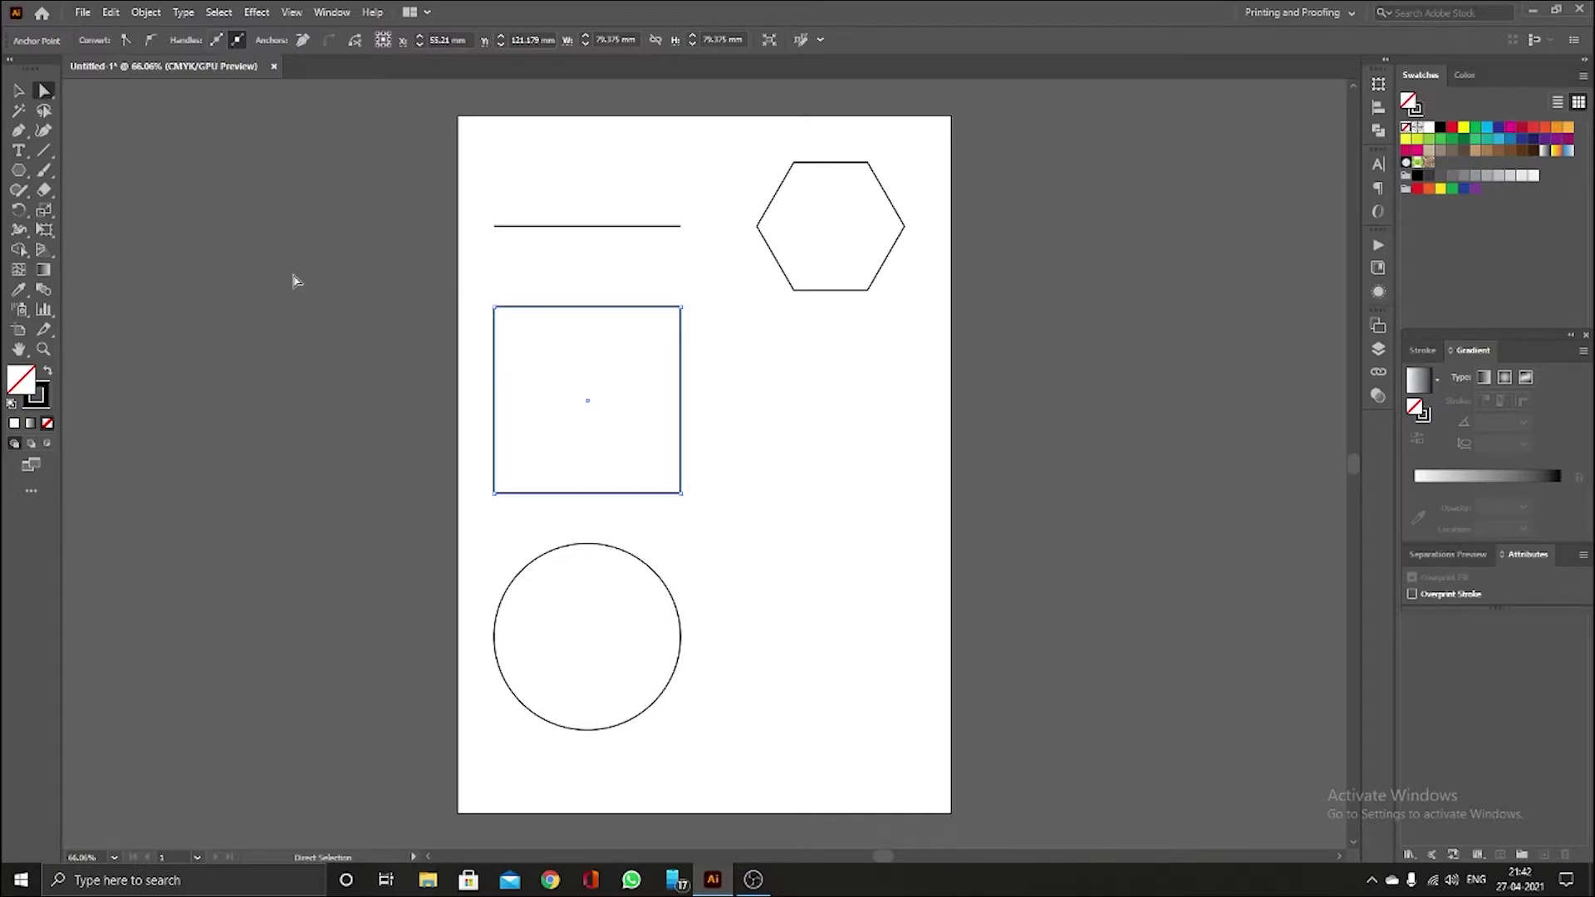
pyautogui.click(511, 286)
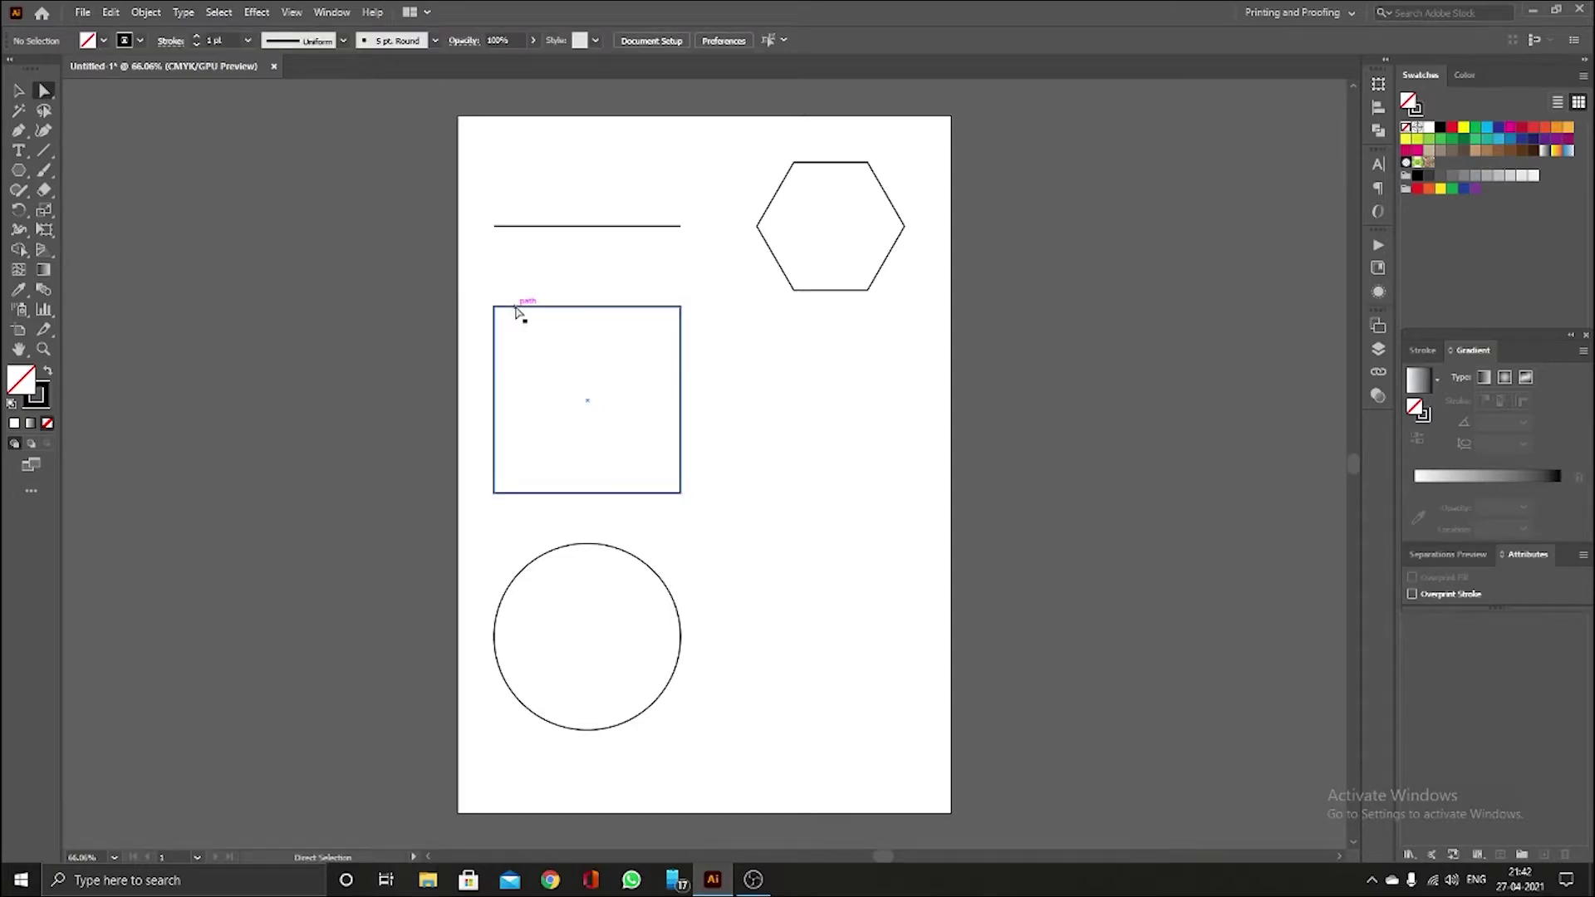
pyautogui.click(517, 308)
pyautogui.click(496, 308)
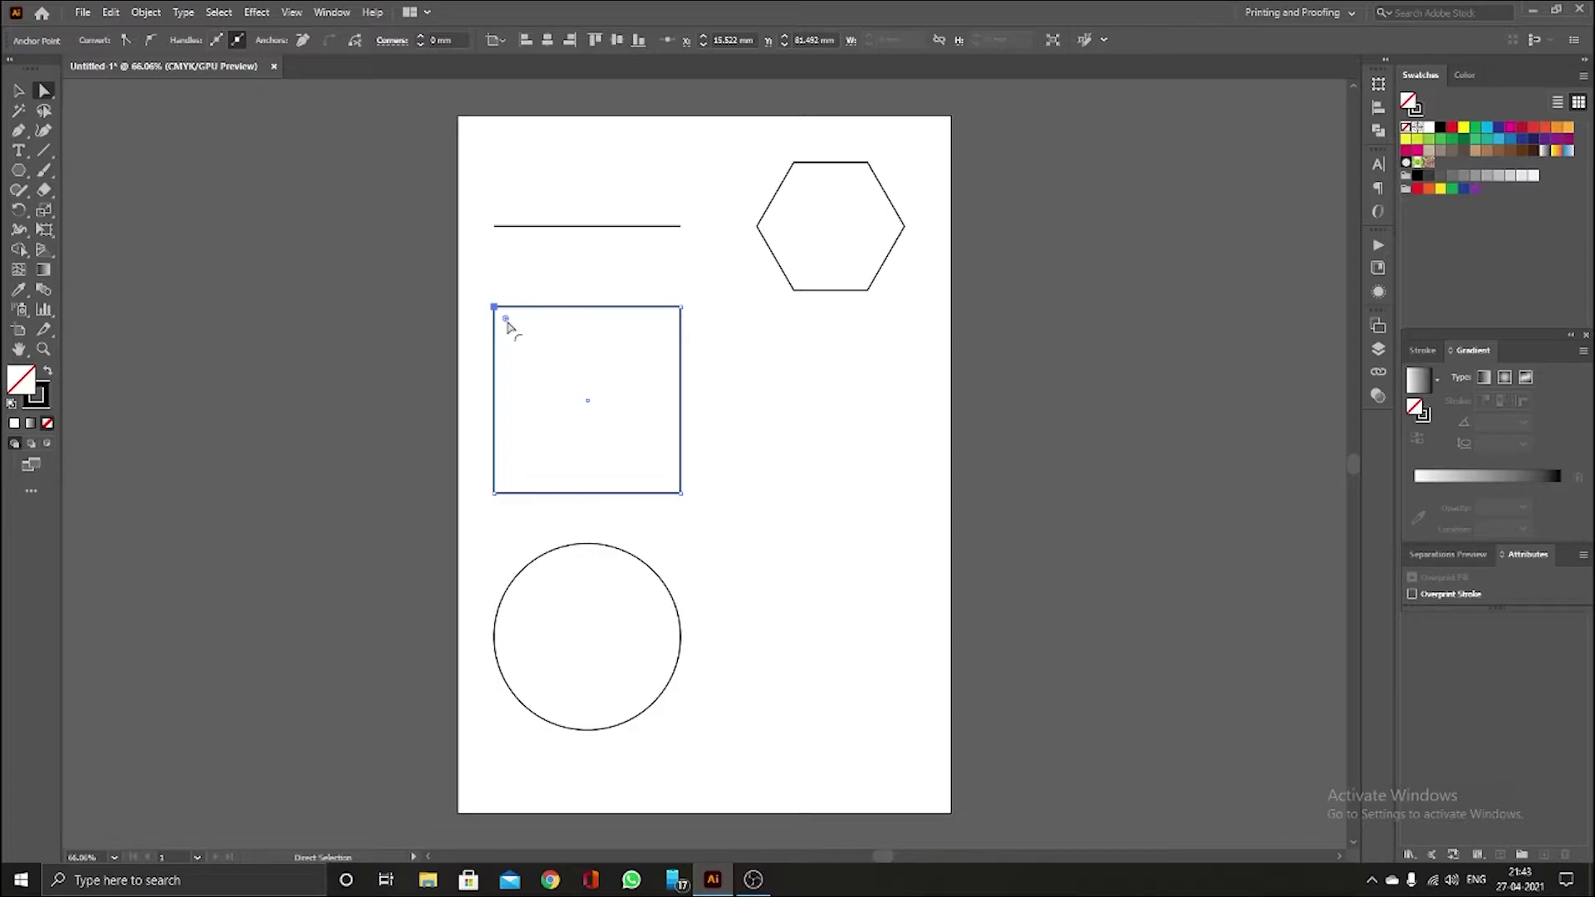
pyautogui.moveTo(508, 326)
pyautogui.mouseDown()
pyautogui.moveTo(573, 389)
pyautogui.moveTo(497, 308)
pyautogui.mouseUp()
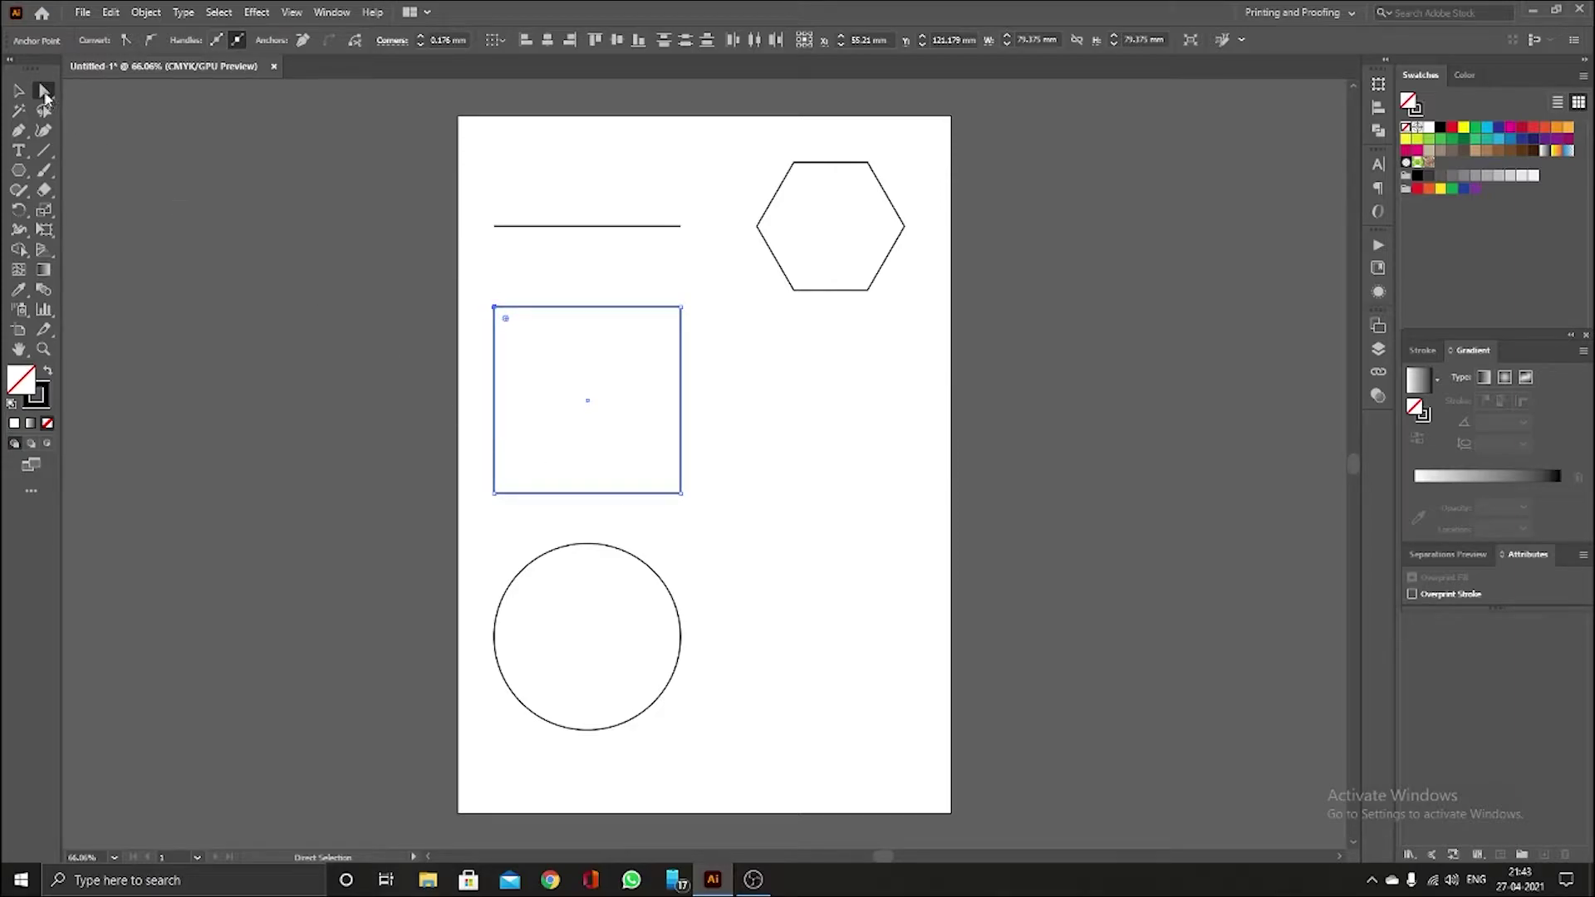
# - Round all four corners of the square to the maximum radius, about 39.6 mm, so that it forms a circle
pyautogui.click(235, 241)
pyautogui.moveTo(479, 287); pyautogui.dragTo(712, 526)
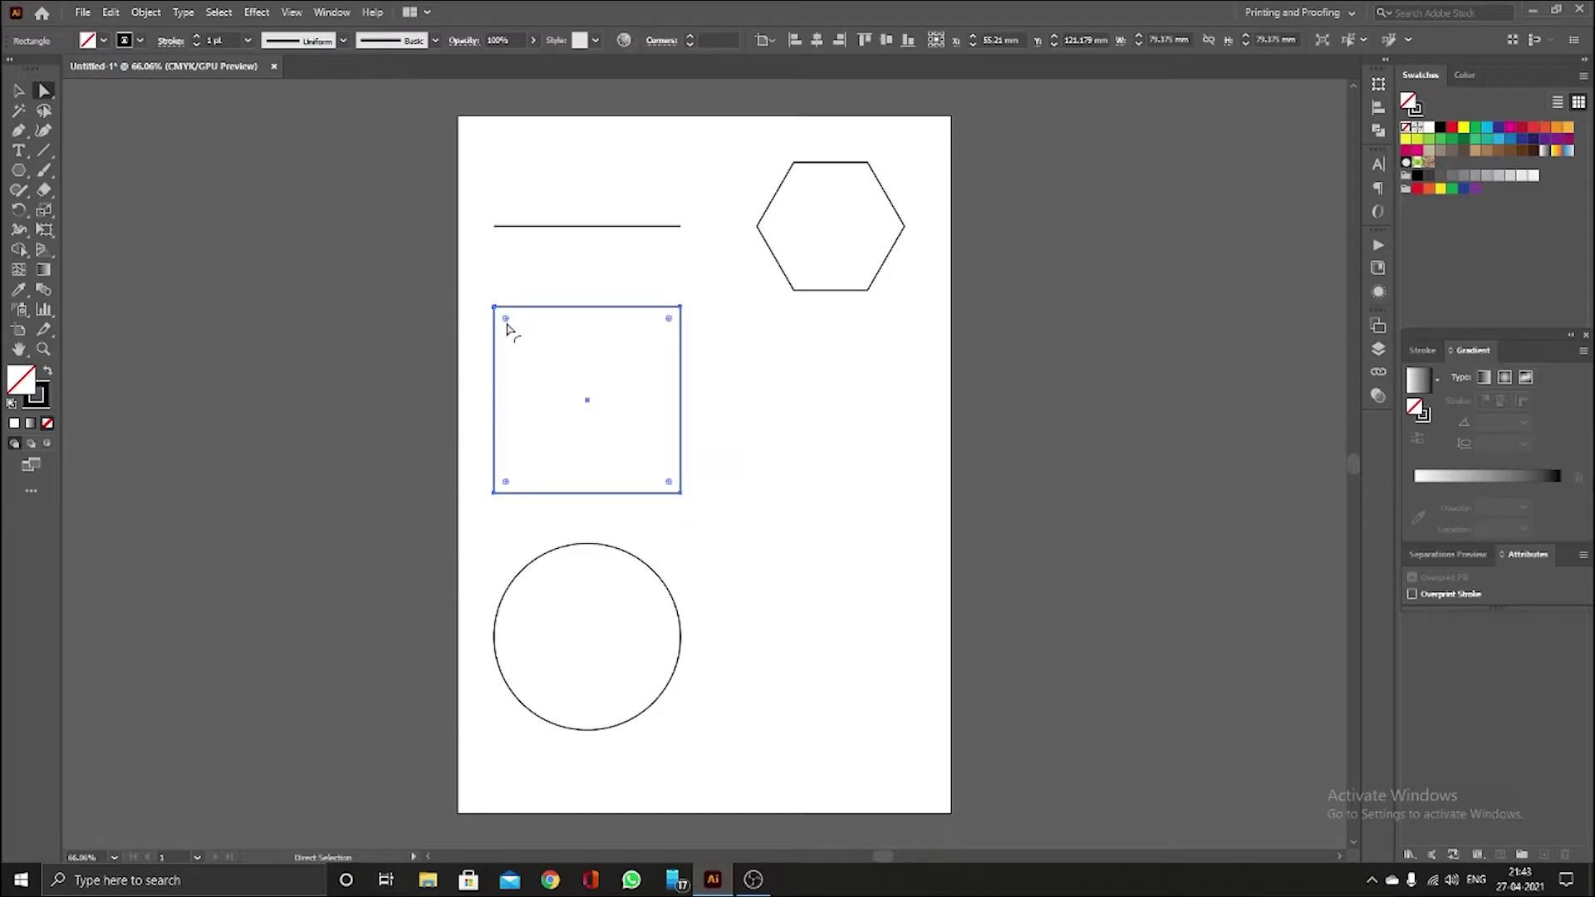
pyautogui.moveTo(506, 320); pyautogui.dragTo(595, 438)
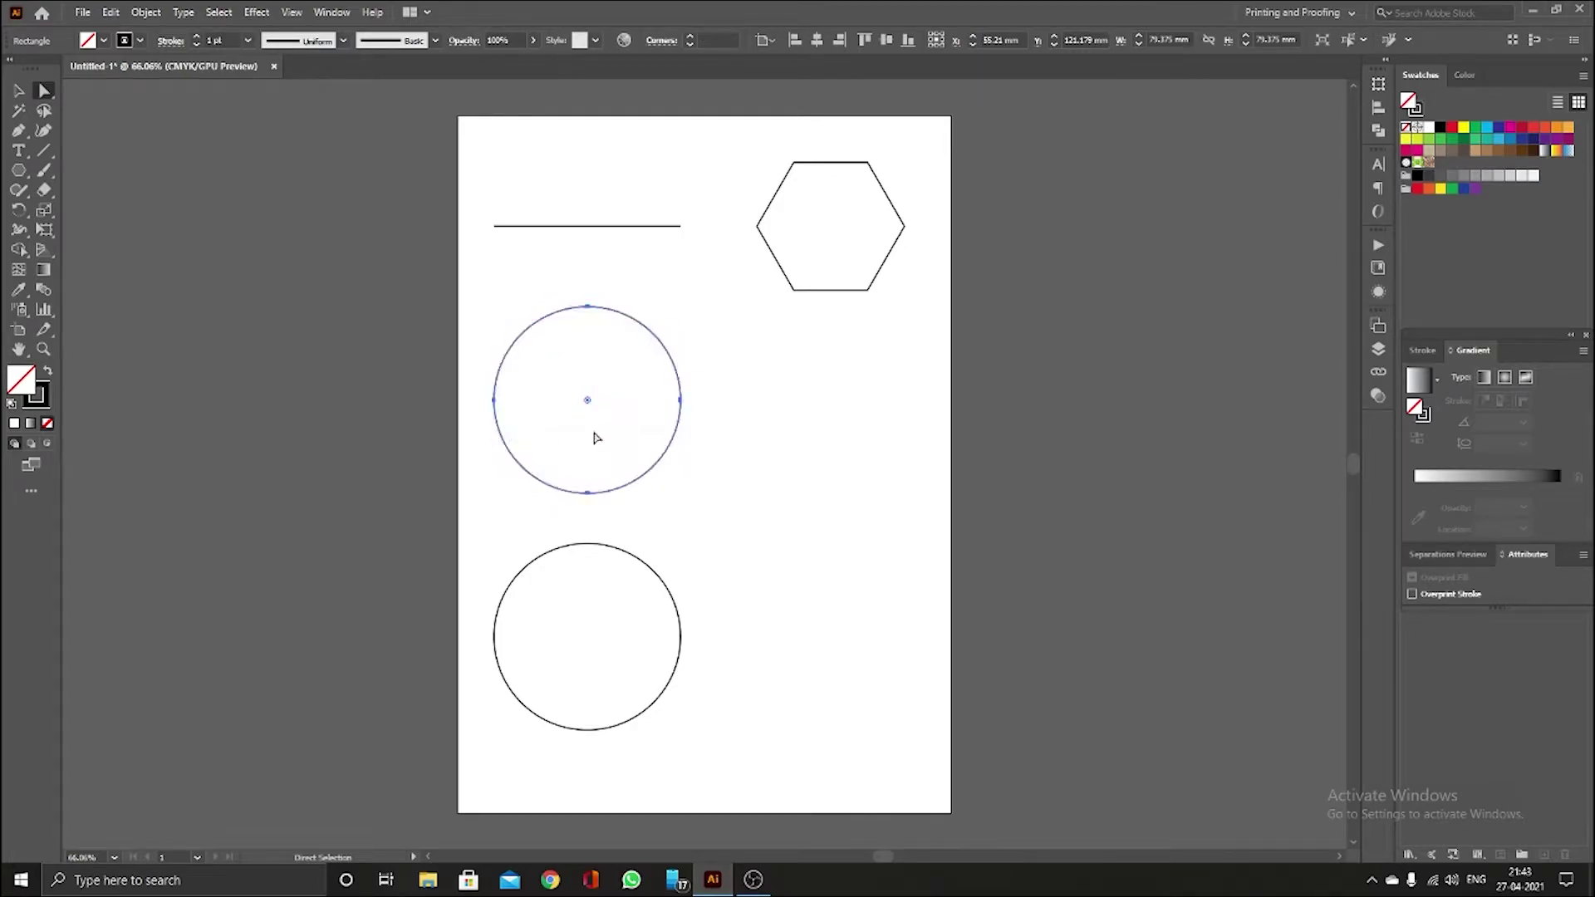
pyautogui.moveTo(587, 405); pyautogui.dragTo(578, 382)
pyautogui.click(573, 389)
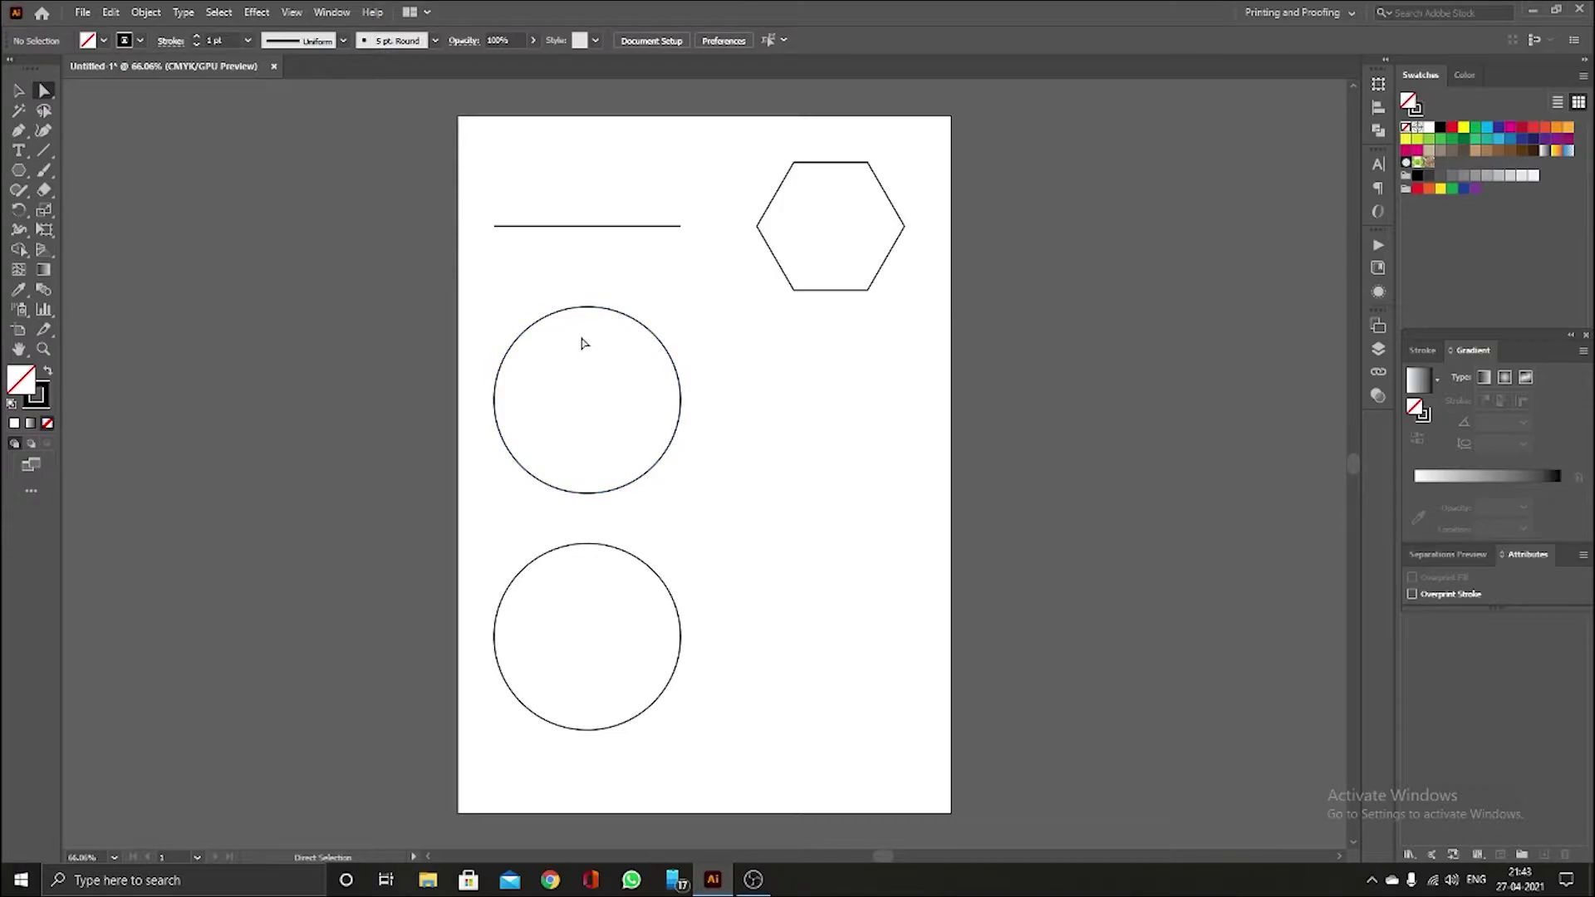
pyautogui.moveTo(479, 286); pyautogui.dragTo(711, 523)
pyautogui.moveTo(587, 401)
pyautogui.mouseDown()
pyautogui.moveTo(536, 353)
pyautogui.moveTo(576, 416)
pyautogui.mouseUp()
pyautogui.click(581, 420)
pyautogui.click(586, 401)
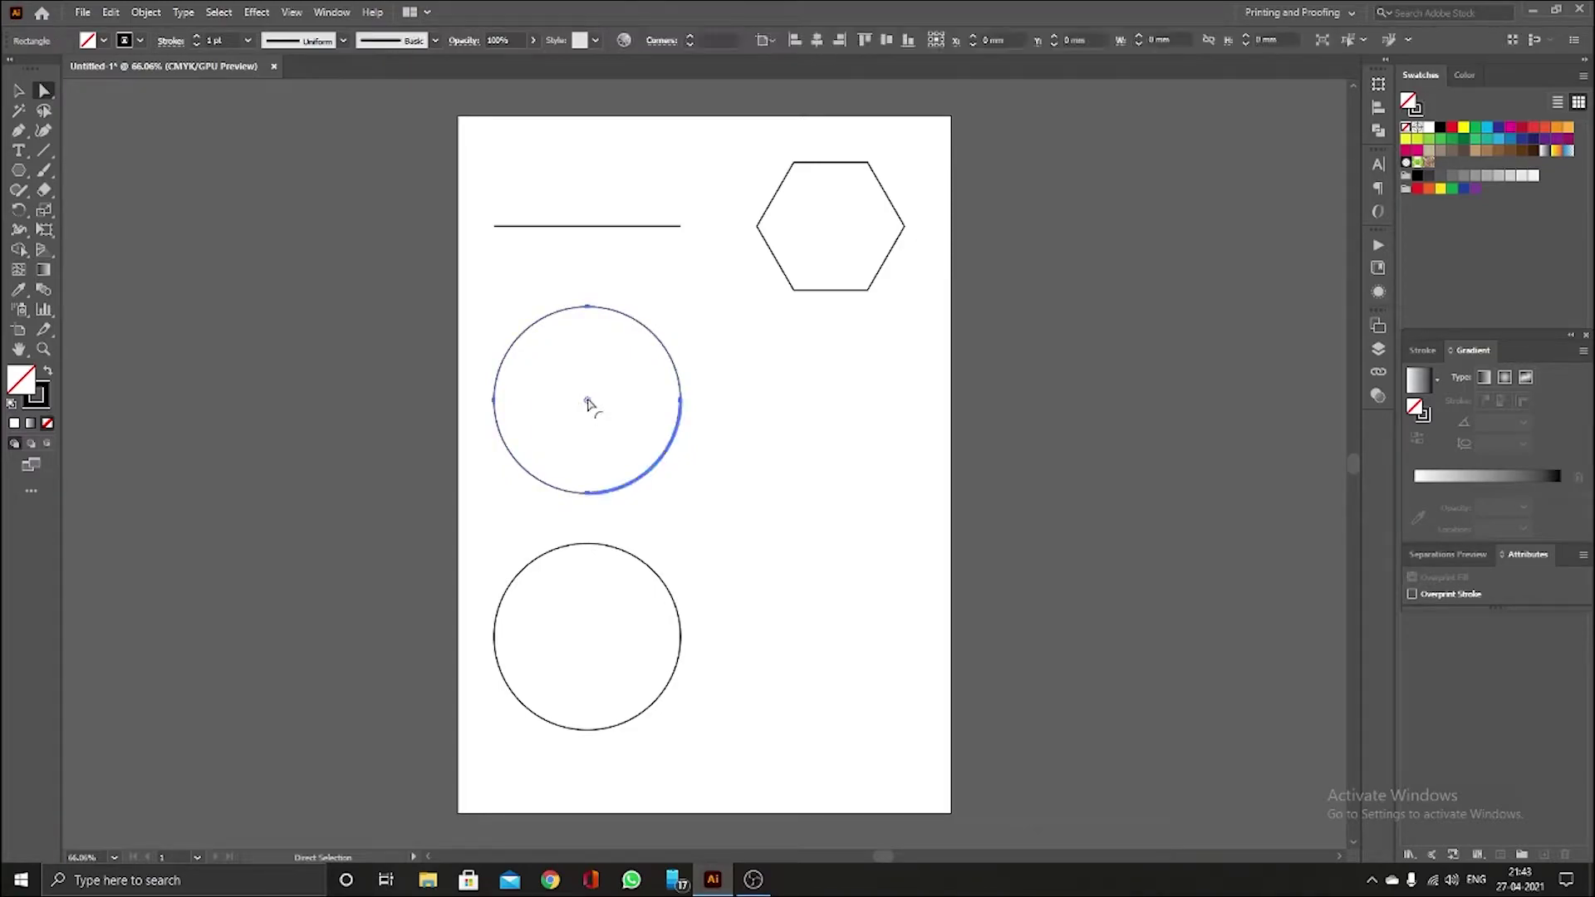
# - Inspect the direction handles of the rounded square's segments and anchor points, and check the Snap to Point setting
pyautogui.click(595, 651)
pyautogui.click(628, 487)
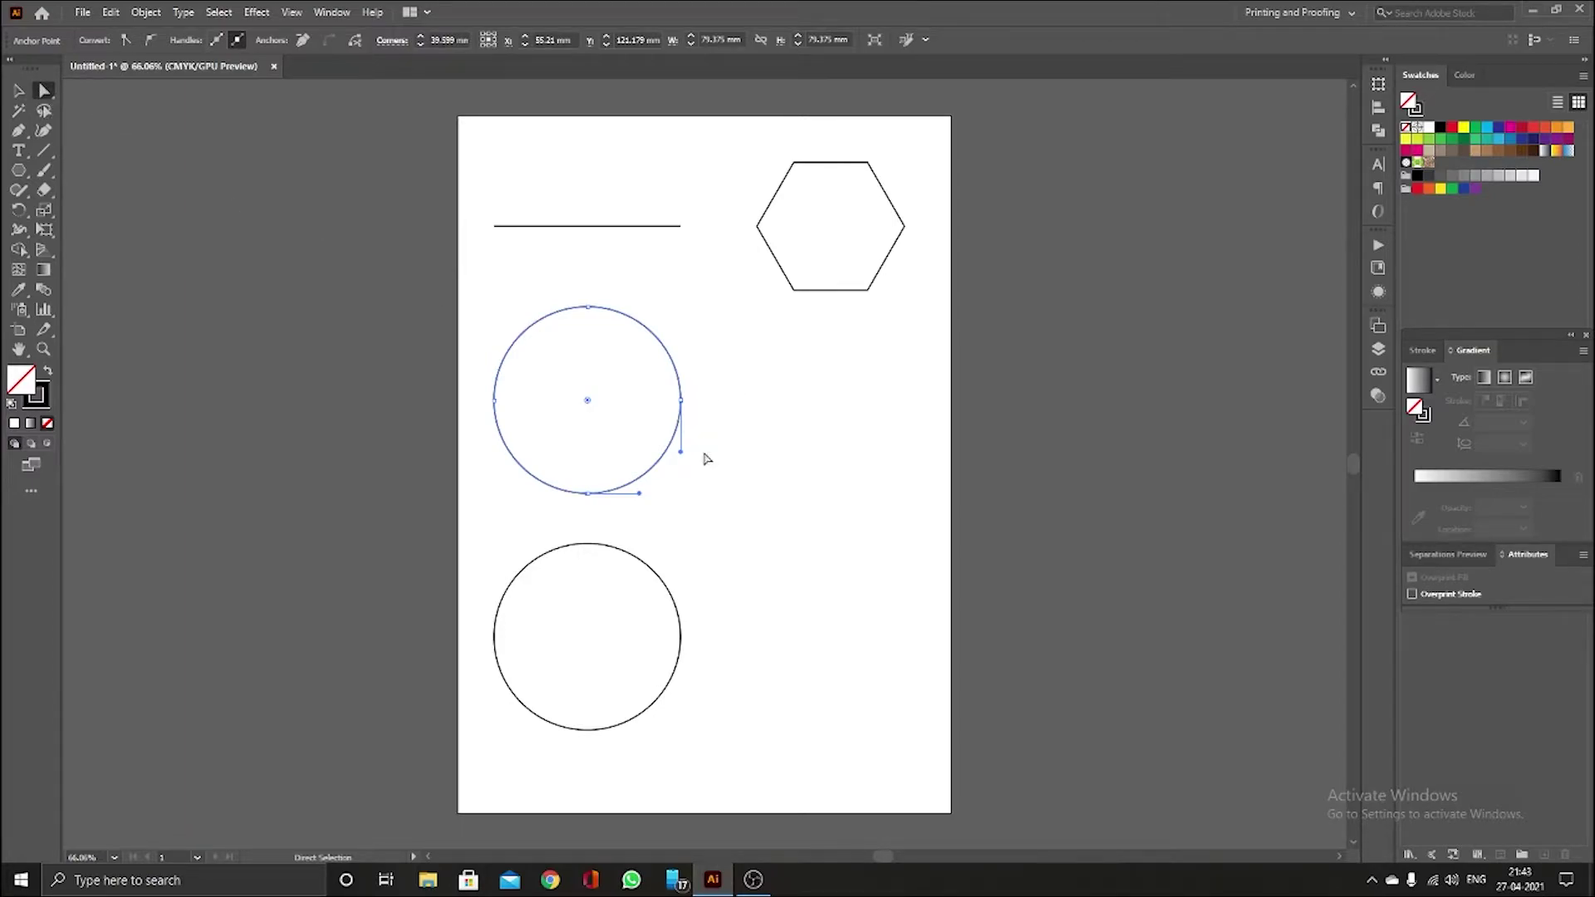
pyautogui.moveTo(606, 513); pyautogui.dragTo(561, 472)
pyautogui.moveTo(468, 366); pyautogui.dragTo(518, 423)
pyautogui.click(588, 307)
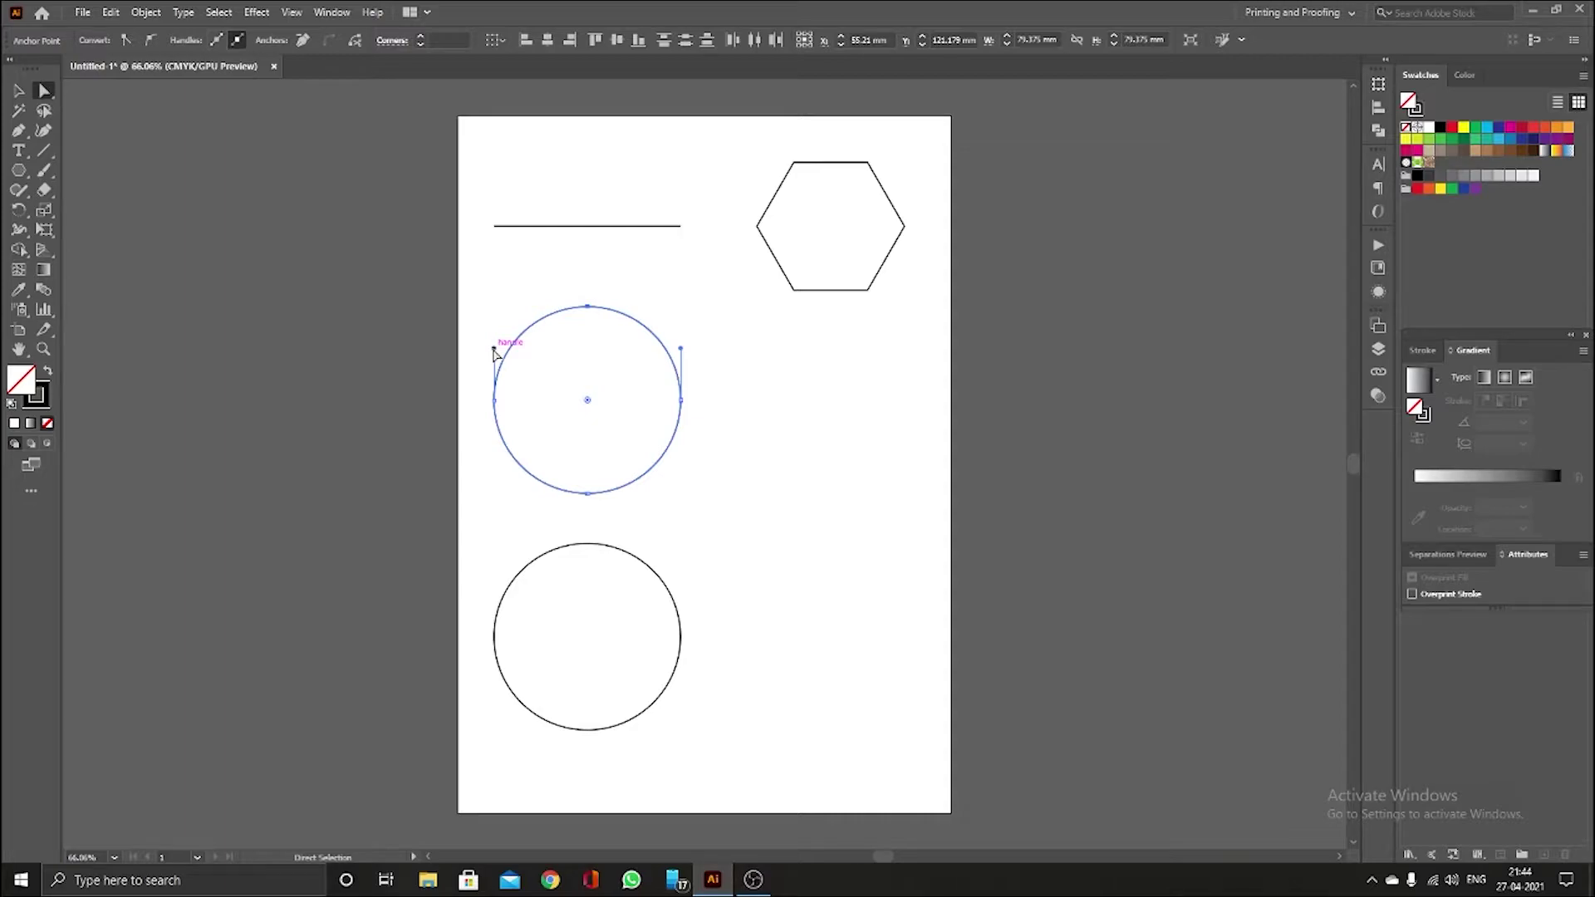
pyautogui.click(290, 13)
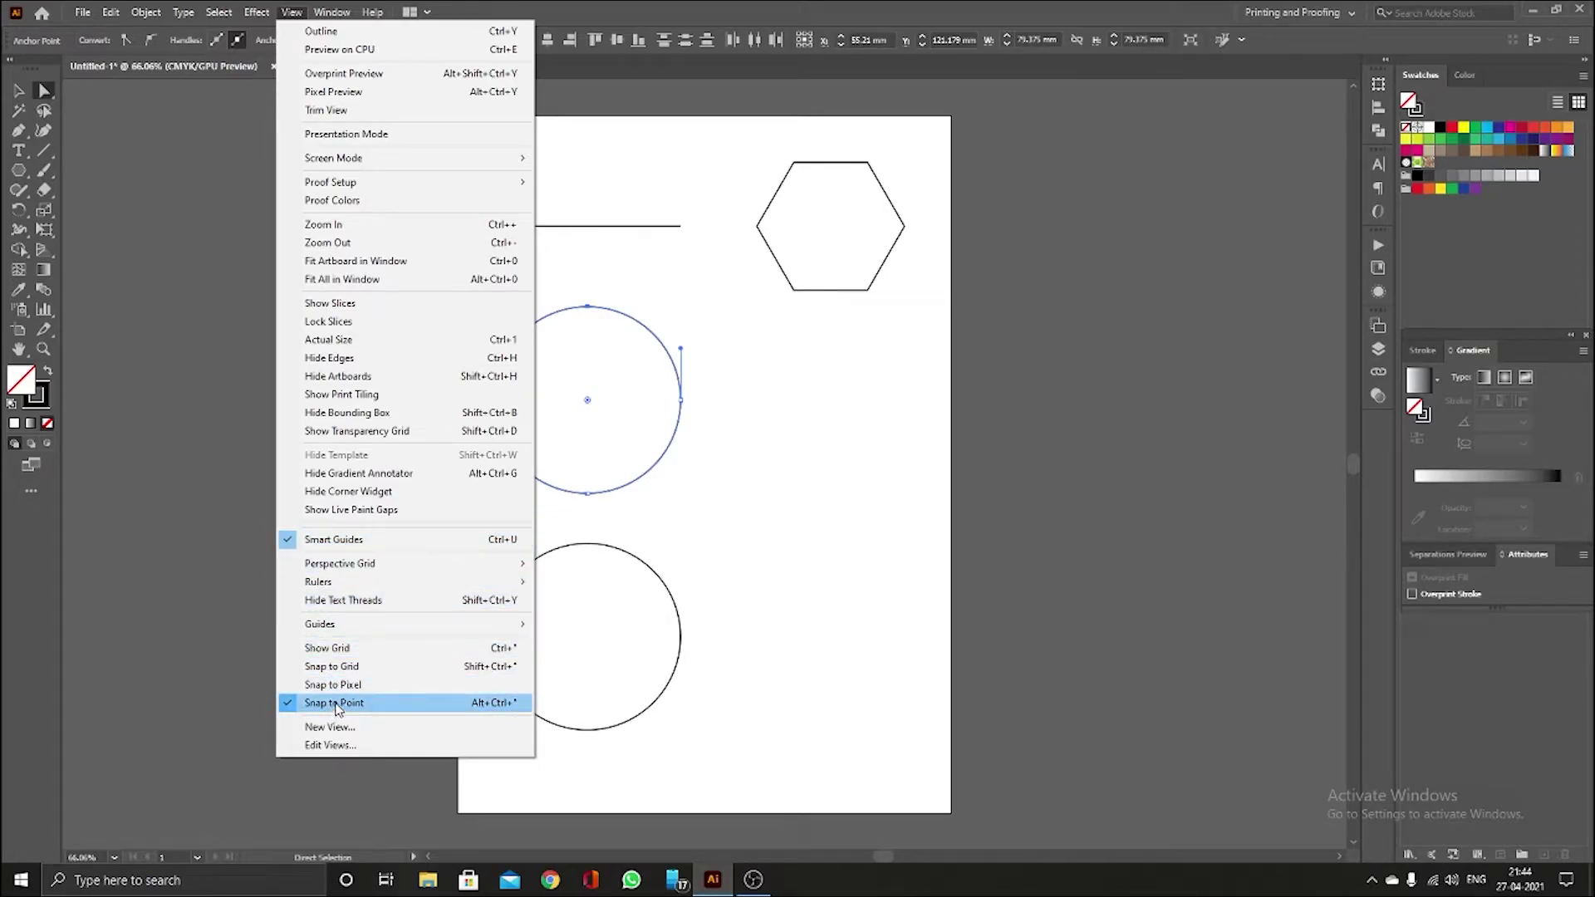
pyautogui.click(722, 468)
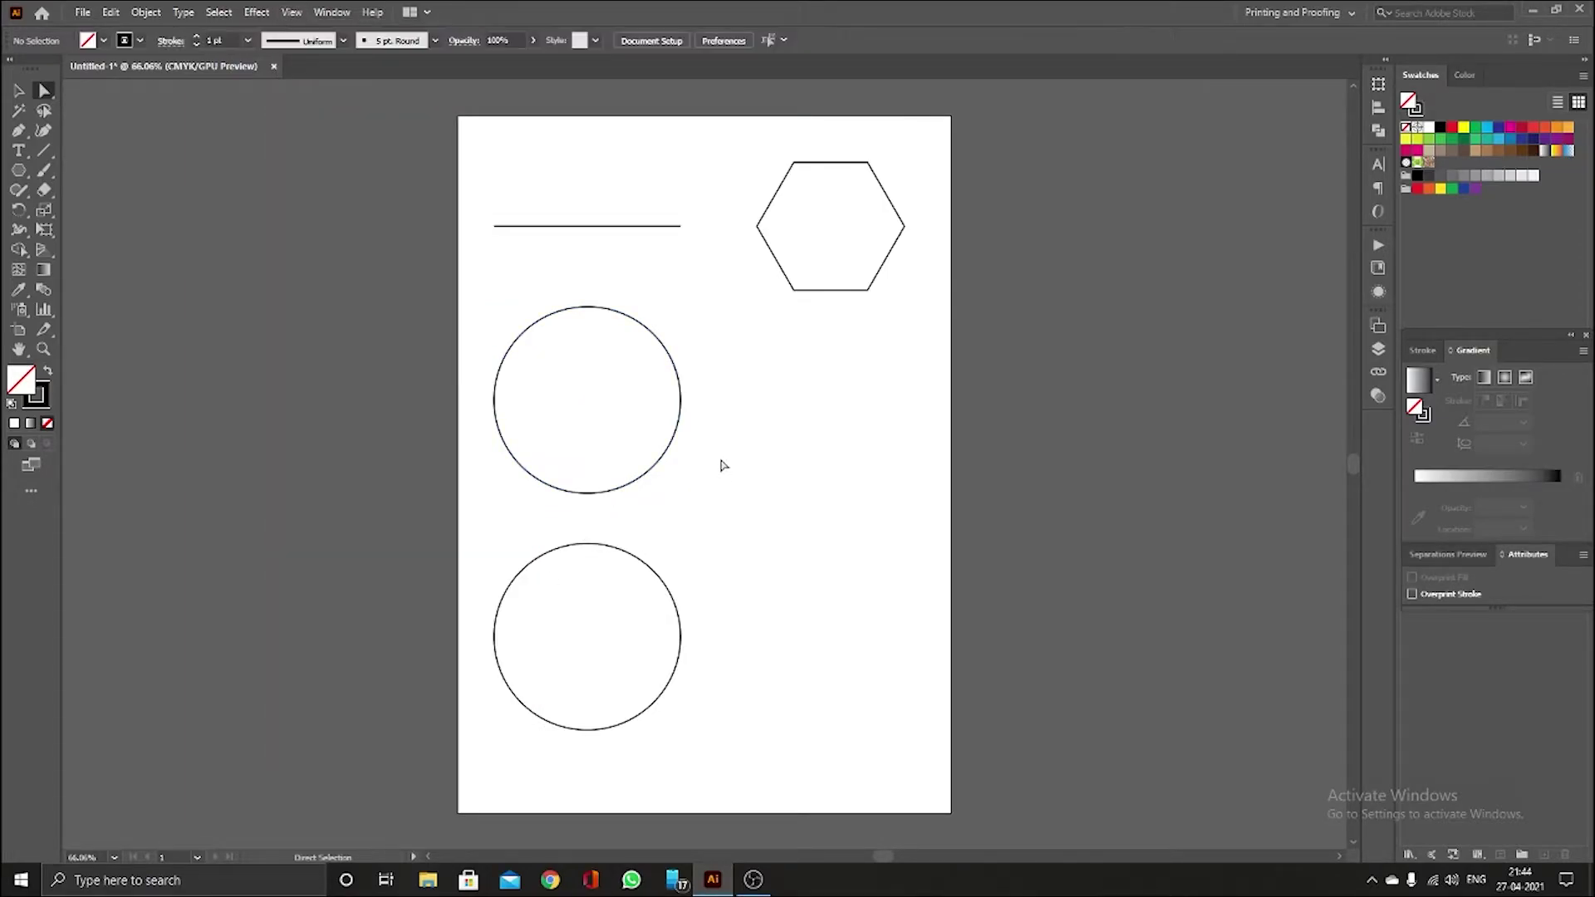
# - Bend the rounded square's upper-right arc inward by moving the direction handles of its top and right anchor points
pyautogui.click(597, 308)
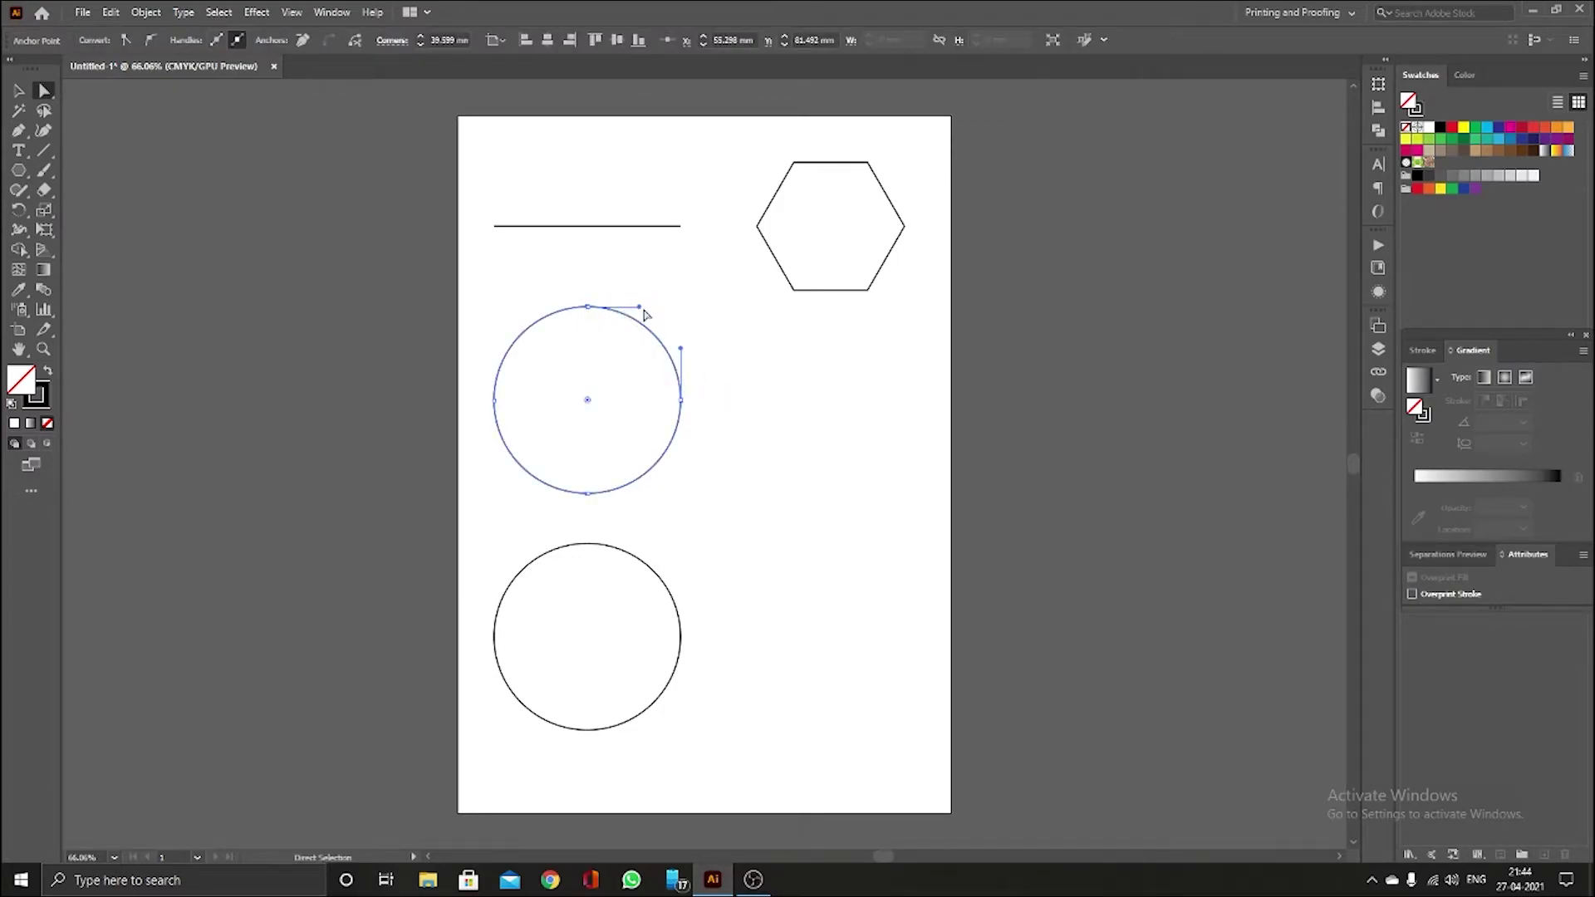
pyautogui.moveTo(639, 308); pyautogui.dragTo(595, 394)
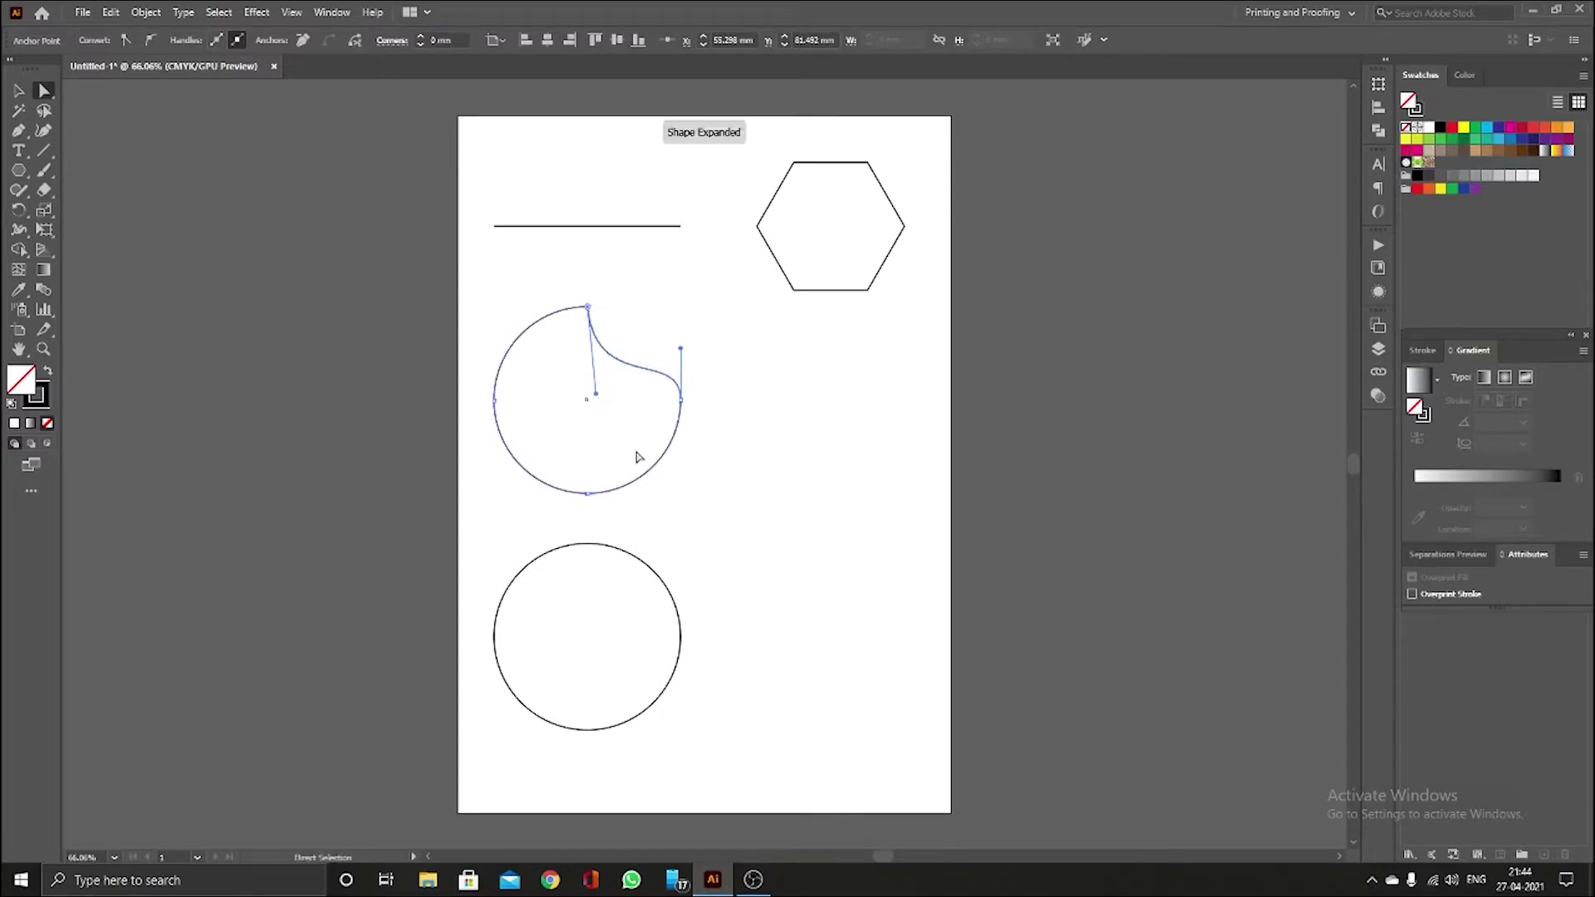
pyautogui.click(745, 431)
pyautogui.click(676, 385)
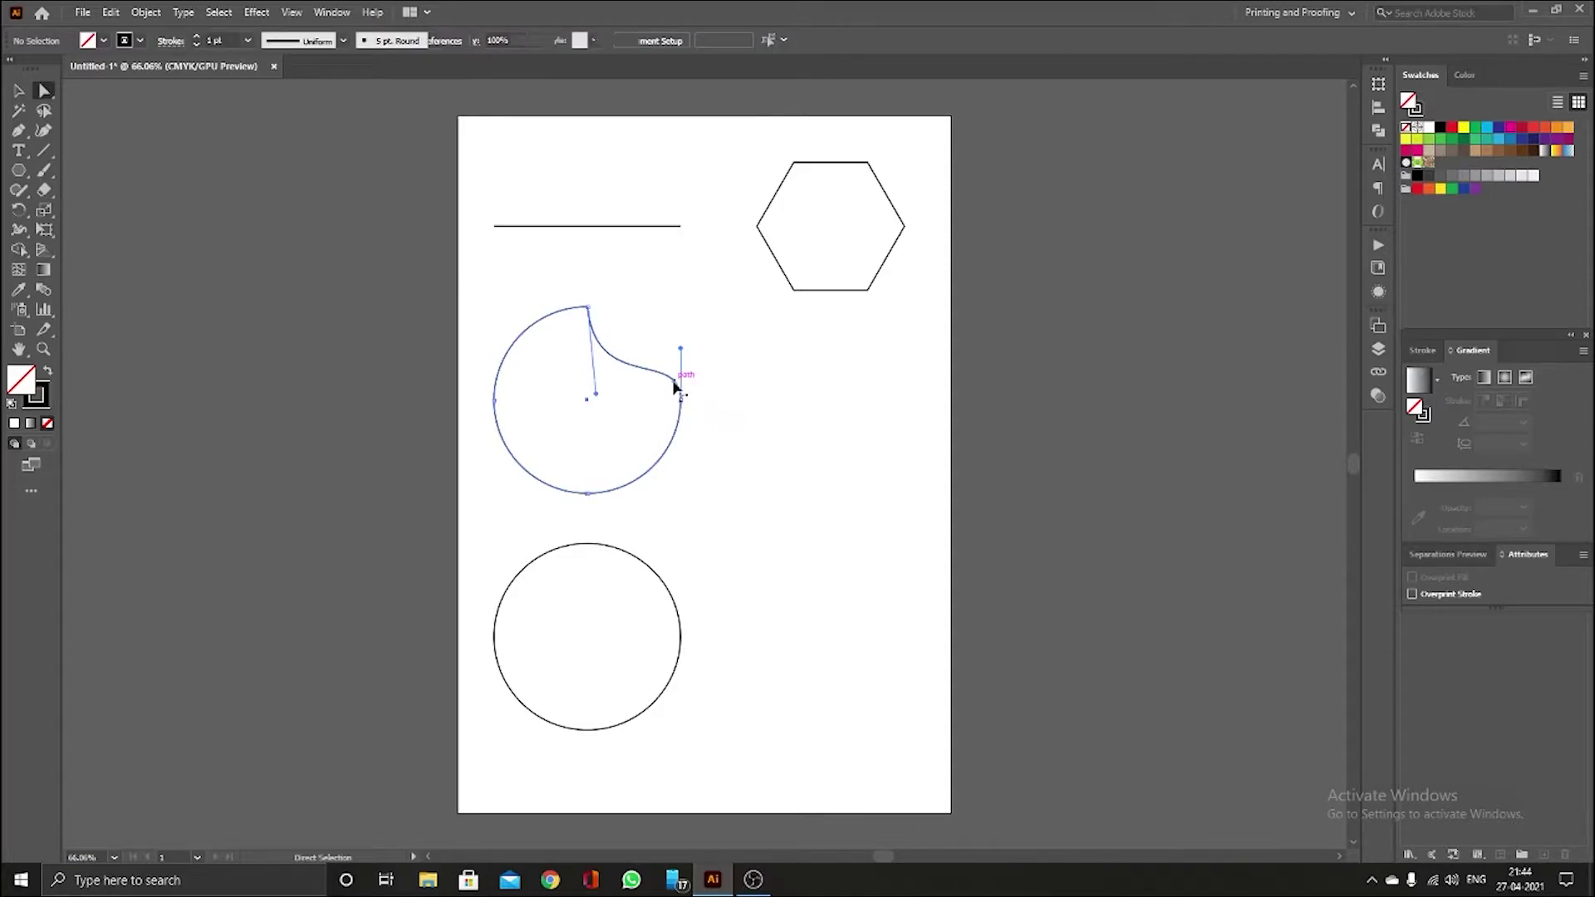
pyautogui.moveTo(680, 348); pyautogui.dragTo(672, 316)
pyautogui.moveTo(596, 396)
pyautogui.mouseDown()
pyautogui.moveTo(594, 378)
pyautogui.moveTo(598, 393)
pyautogui.mouseUp()
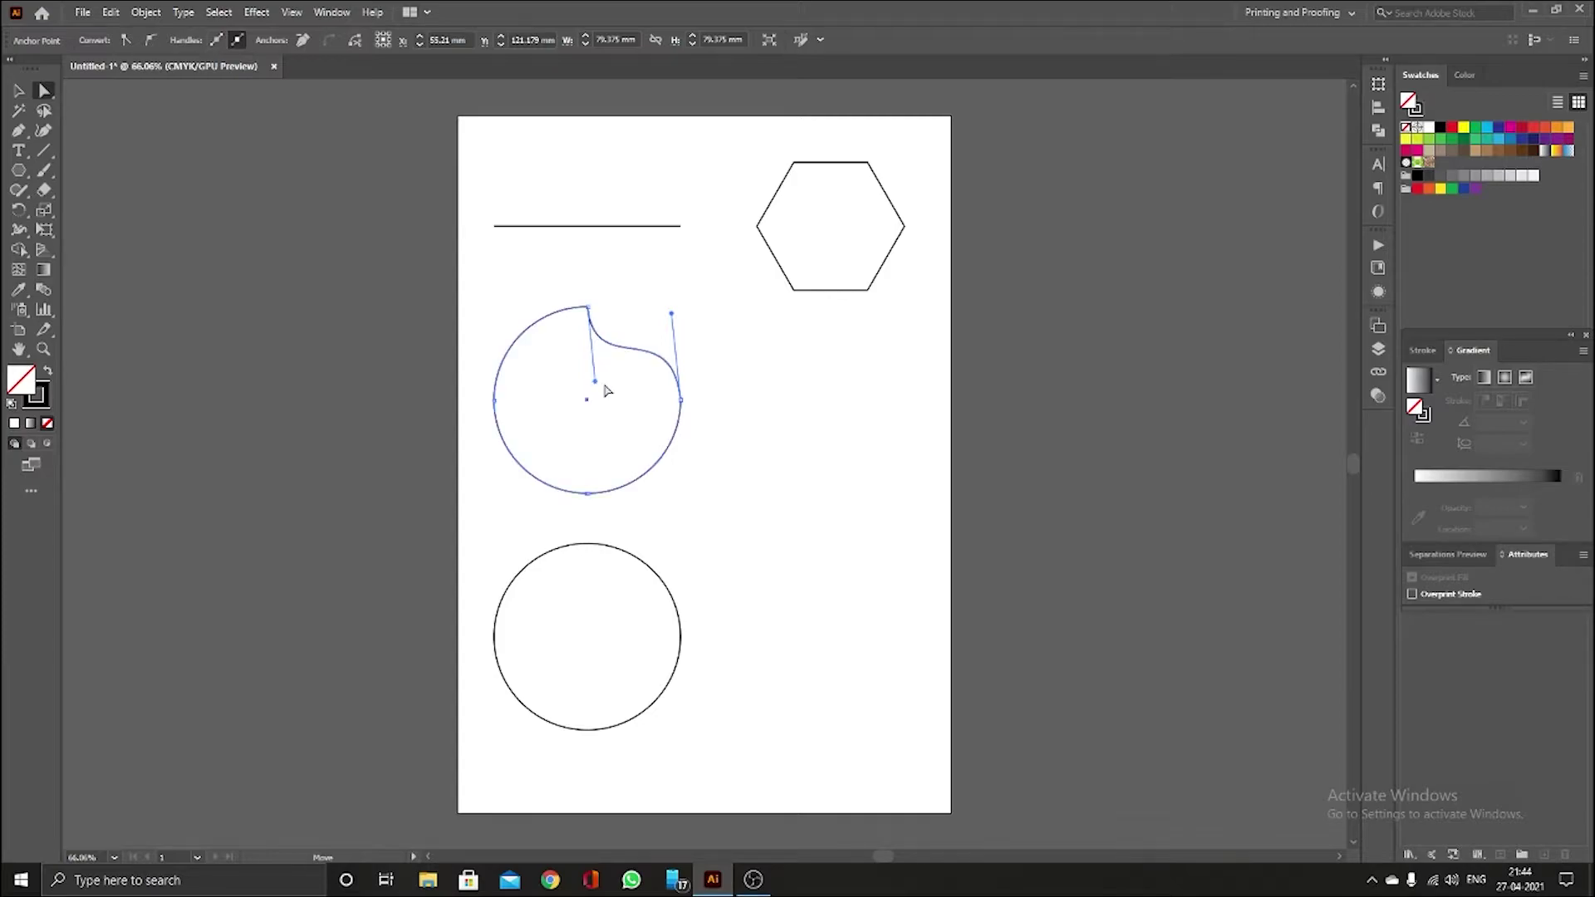
pyautogui.click(773, 462)
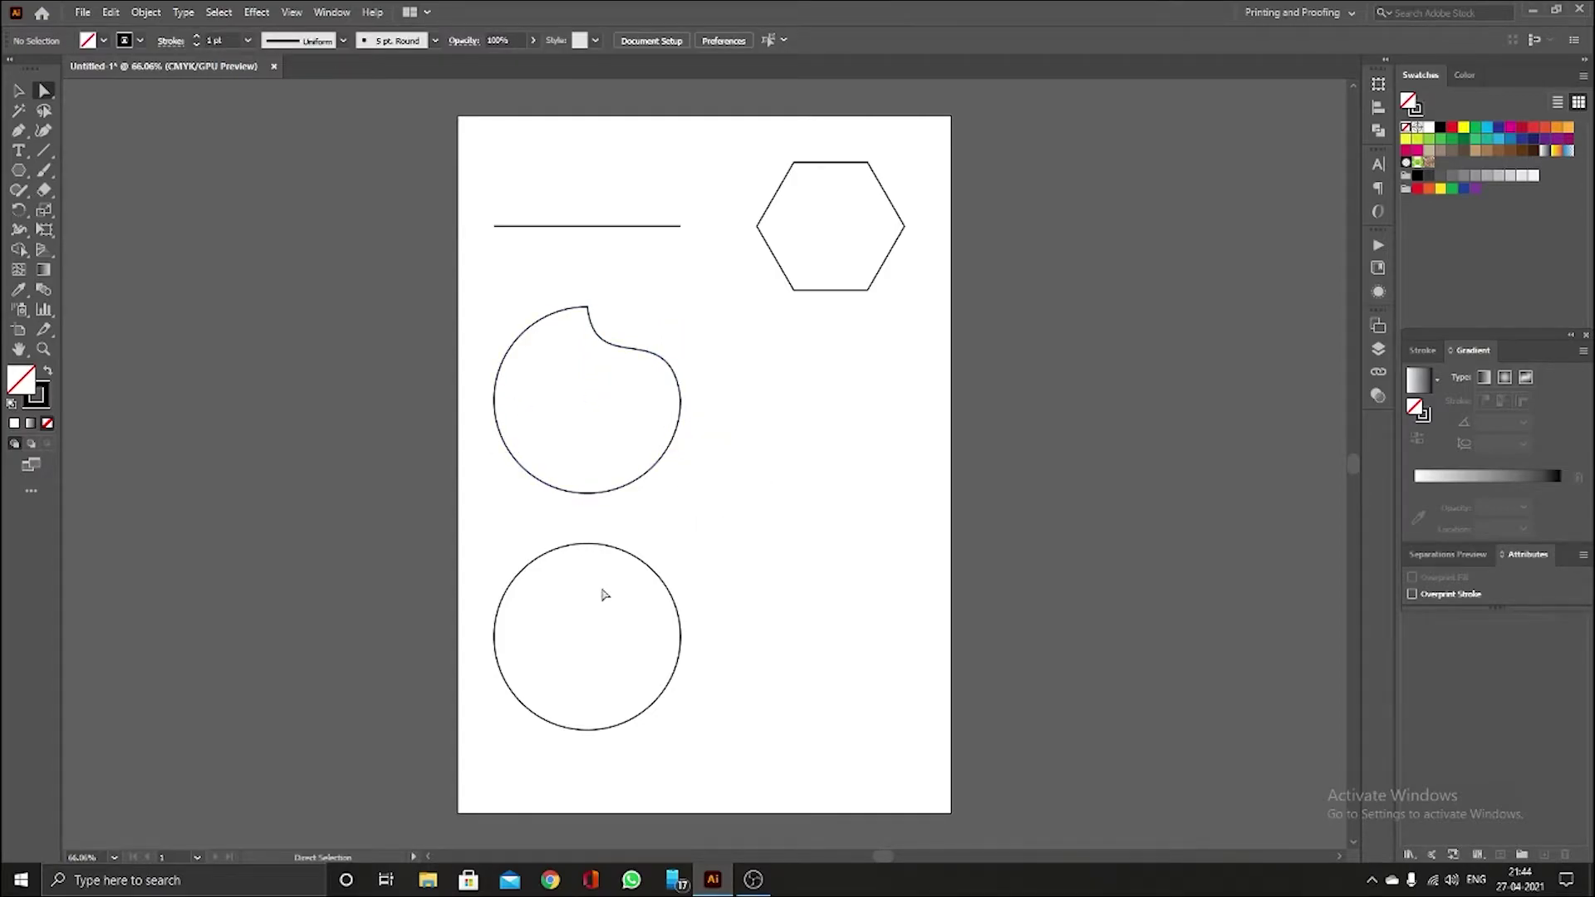
# - Examine the hexagon's anchor points and live corner widgets, comparing it with the Polygon tool that creates it
pyautogui.moveTo(731, 132); pyautogui.dragTo(951, 379)
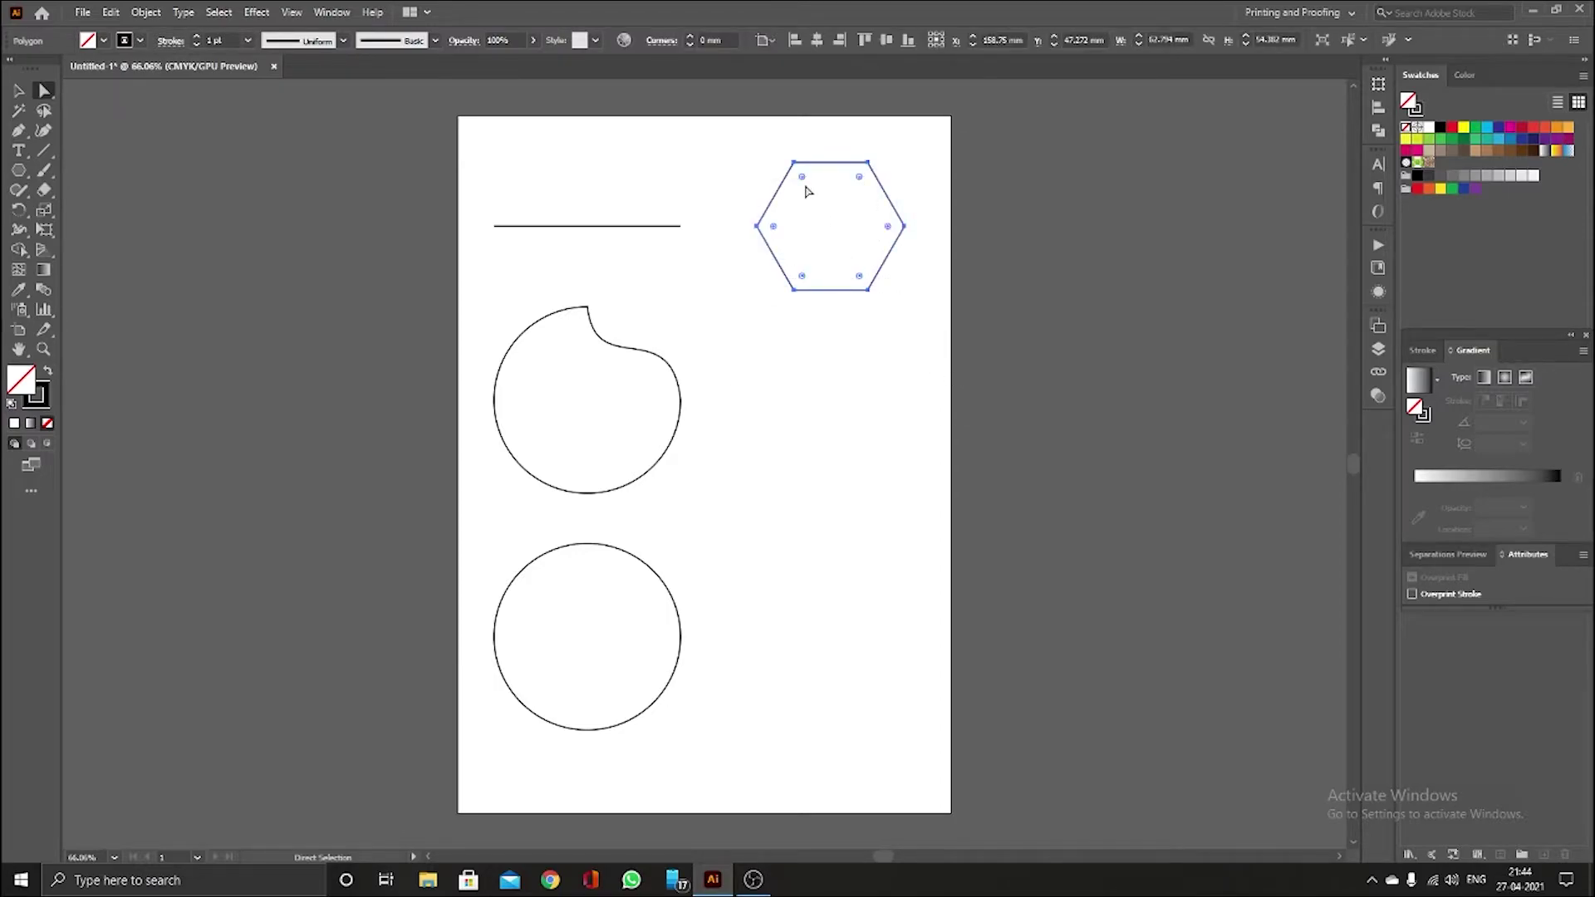
pyautogui.click(18, 169)
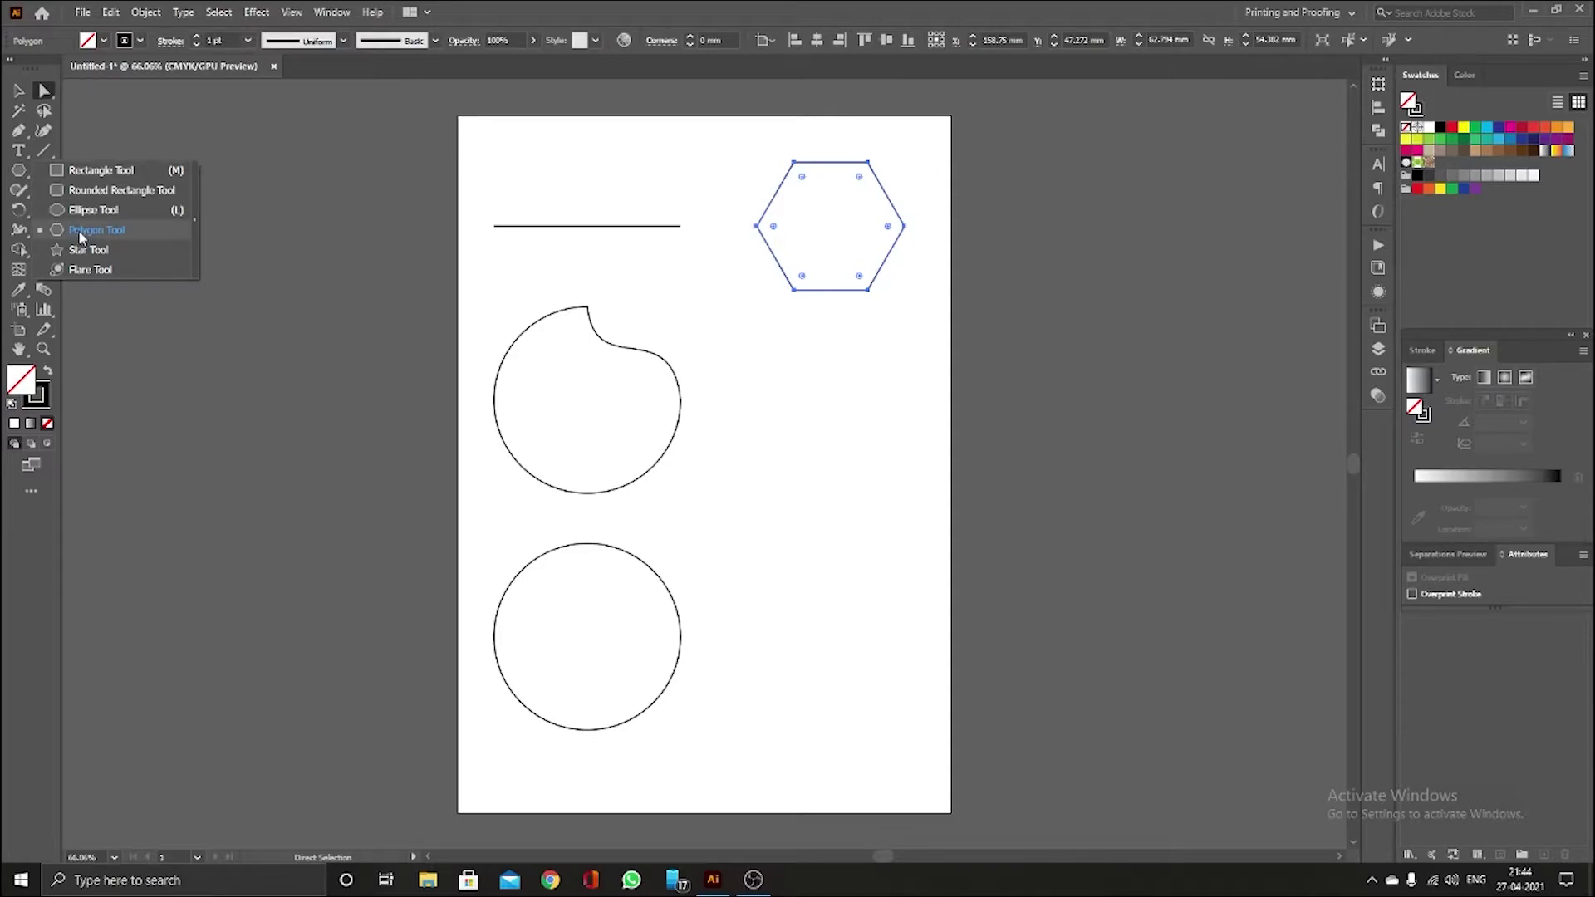
pyautogui.click(237, 216)
pyautogui.moveTo(742, 140); pyautogui.dragTo(945, 319)
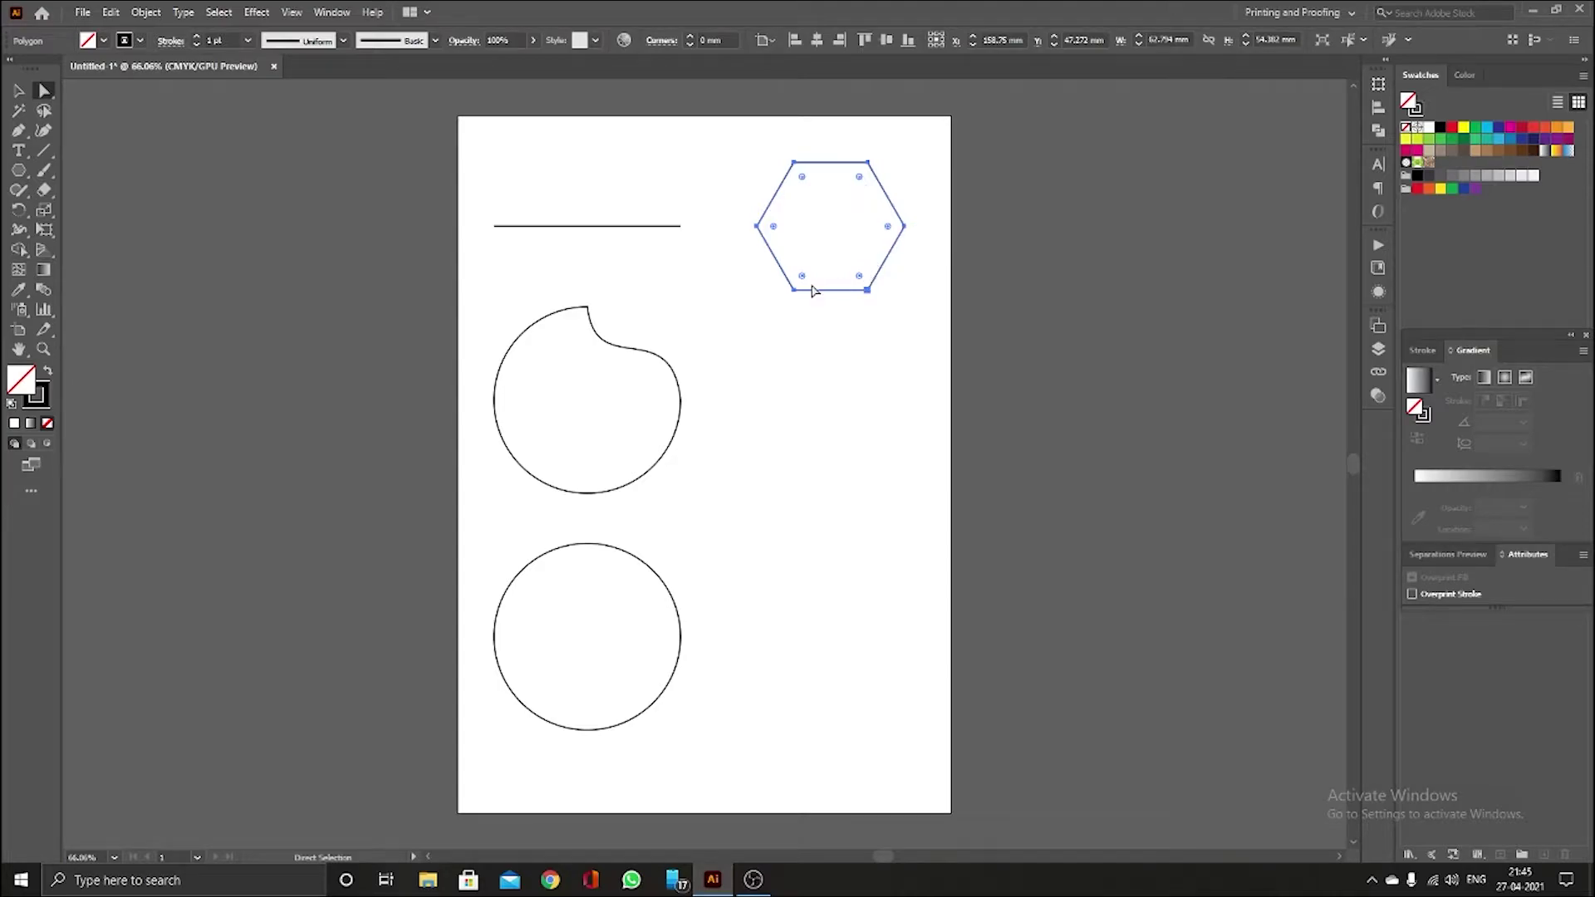
pyautogui.moveTo(770, 317); pyautogui.dragTo(908, 152)
pyautogui.moveTo(723, 135); pyautogui.dragTo(946, 347)
pyautogui.moveTo(716, 139); pyautogui.dragTo(946, 358)
pyautogui.moveTo(803, 180)
pyautogui.mouseDown()
pyautogui.moveTo(825, 219)
pyautogui.moveTo(794, 166)
pyautogui.moveTo(804, 187)
pyautogui.mouseUp()
# - Move only the hexagon's upper-left anchor point outward and slightly down, making the shape irregular
pyautogui.click(744, 157)
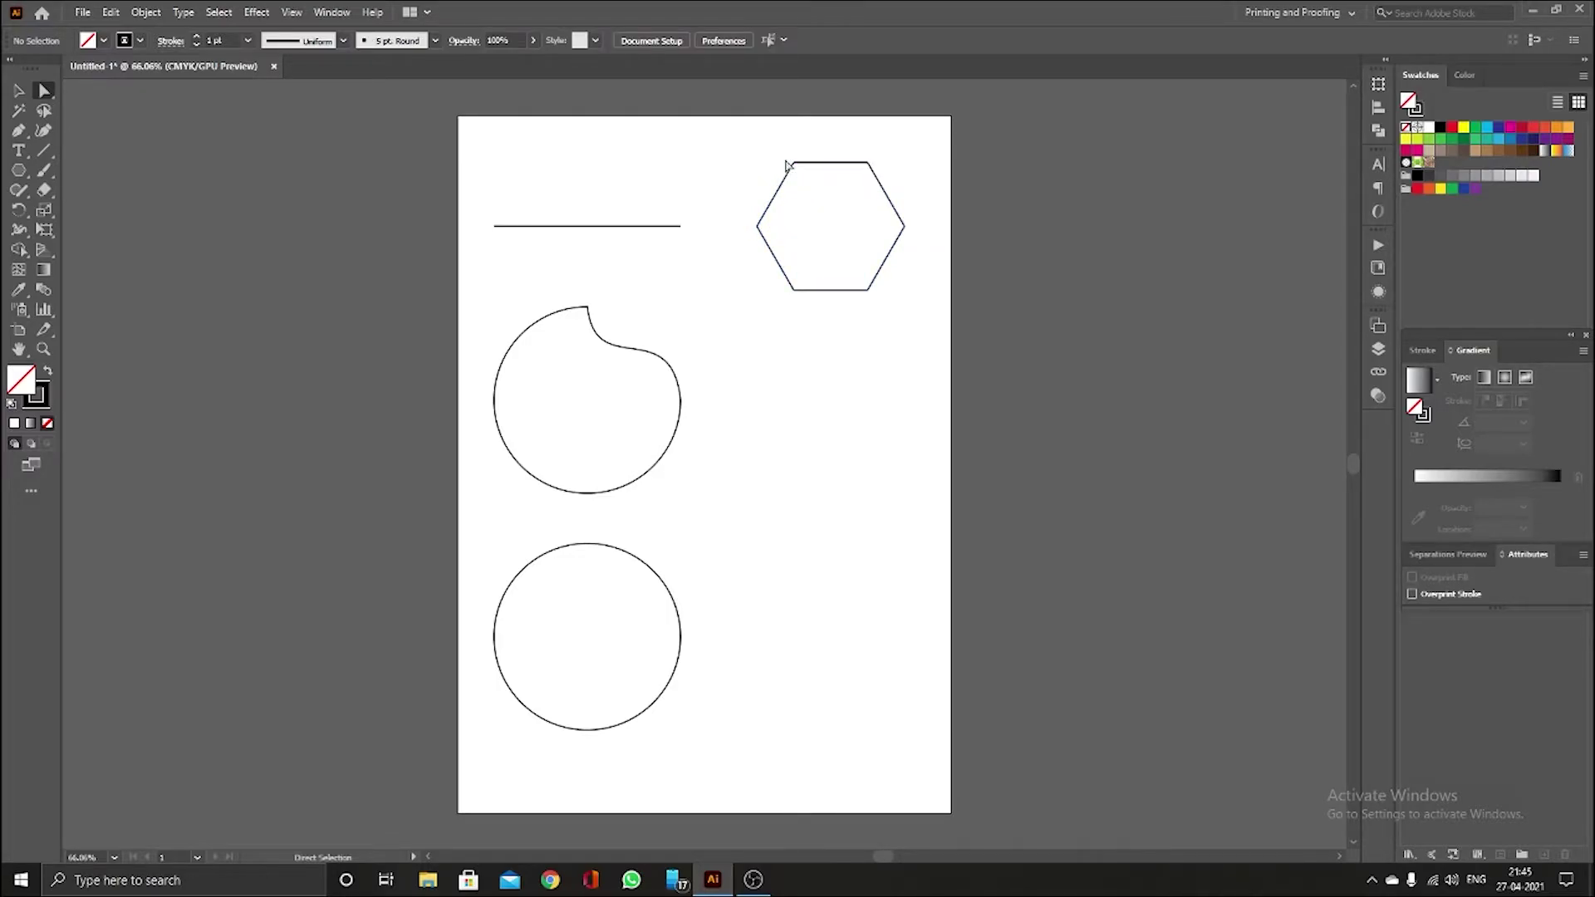
pyautogui.moveTo(821, 186); pyautogui.dragTo(793, 155)
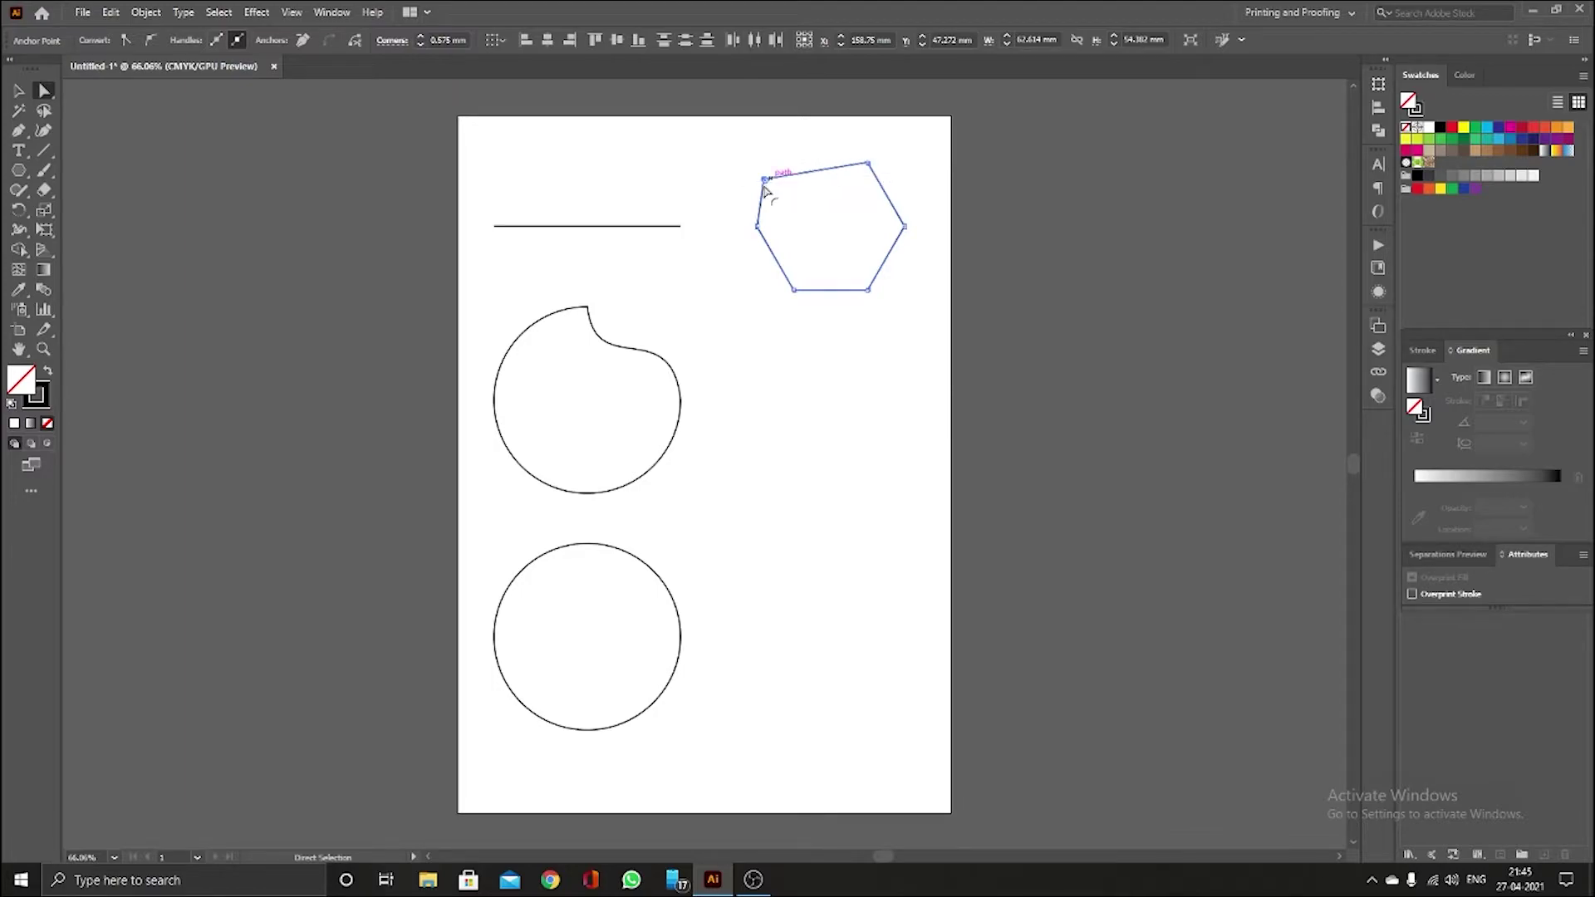
pyautogui.moveTo(767, 181)
pyautogui.mouseDown()
pyautogui.moveTo(796, 155)
pyautogui.moveTo(781, 166)
pyautogui.mouseUp()
# - Select the whole reshaped hexagon with the Selection tool and delete it
pyautogui.click(18, 90)
pyautogui.click(812, 353)
pyautogui.moveTo(755, 151); pyautogui.dragTo(1044, 374)
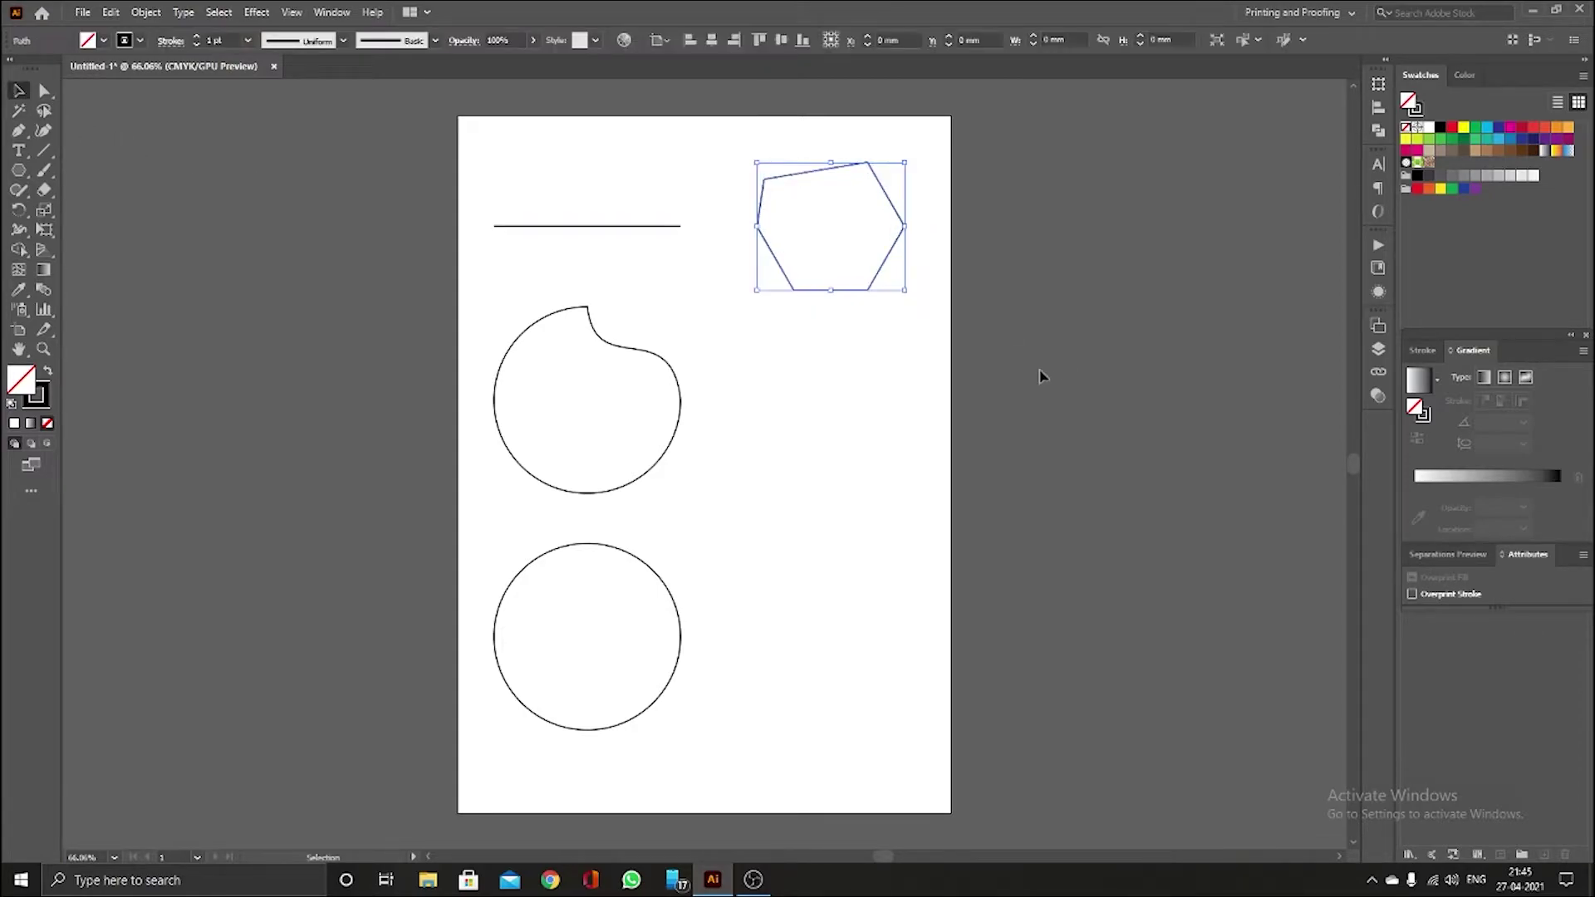
pyautogui.press('Delete')
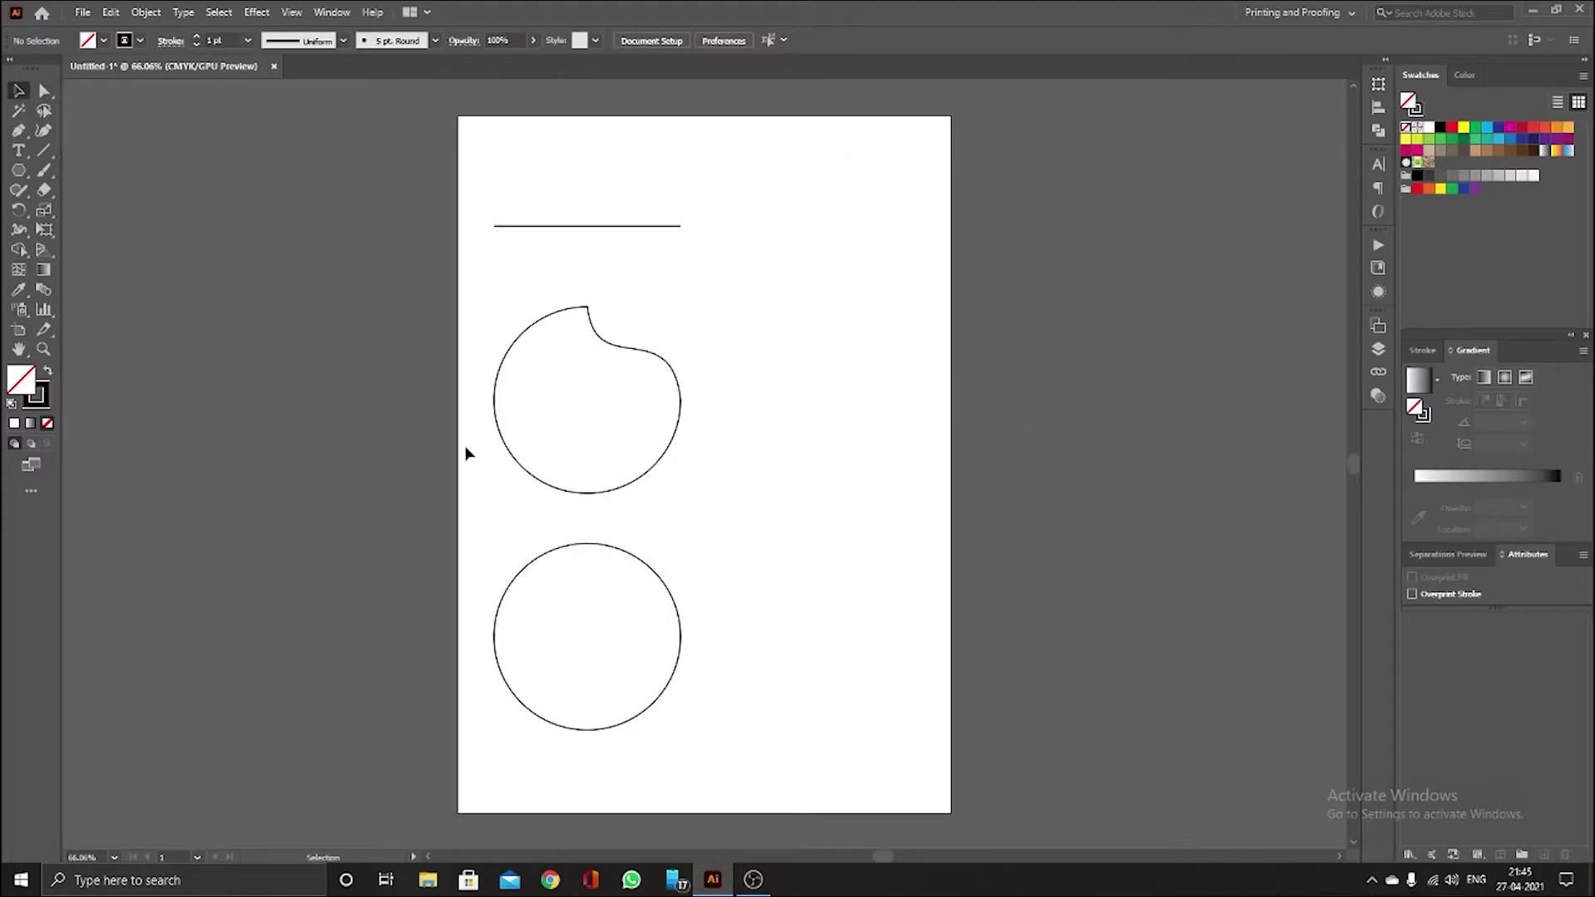
# - Delete the line and both round shapes so that the artboard is empty
pyautogui.moveTo(459, 197); pyautogui.dragTo(810, 777)
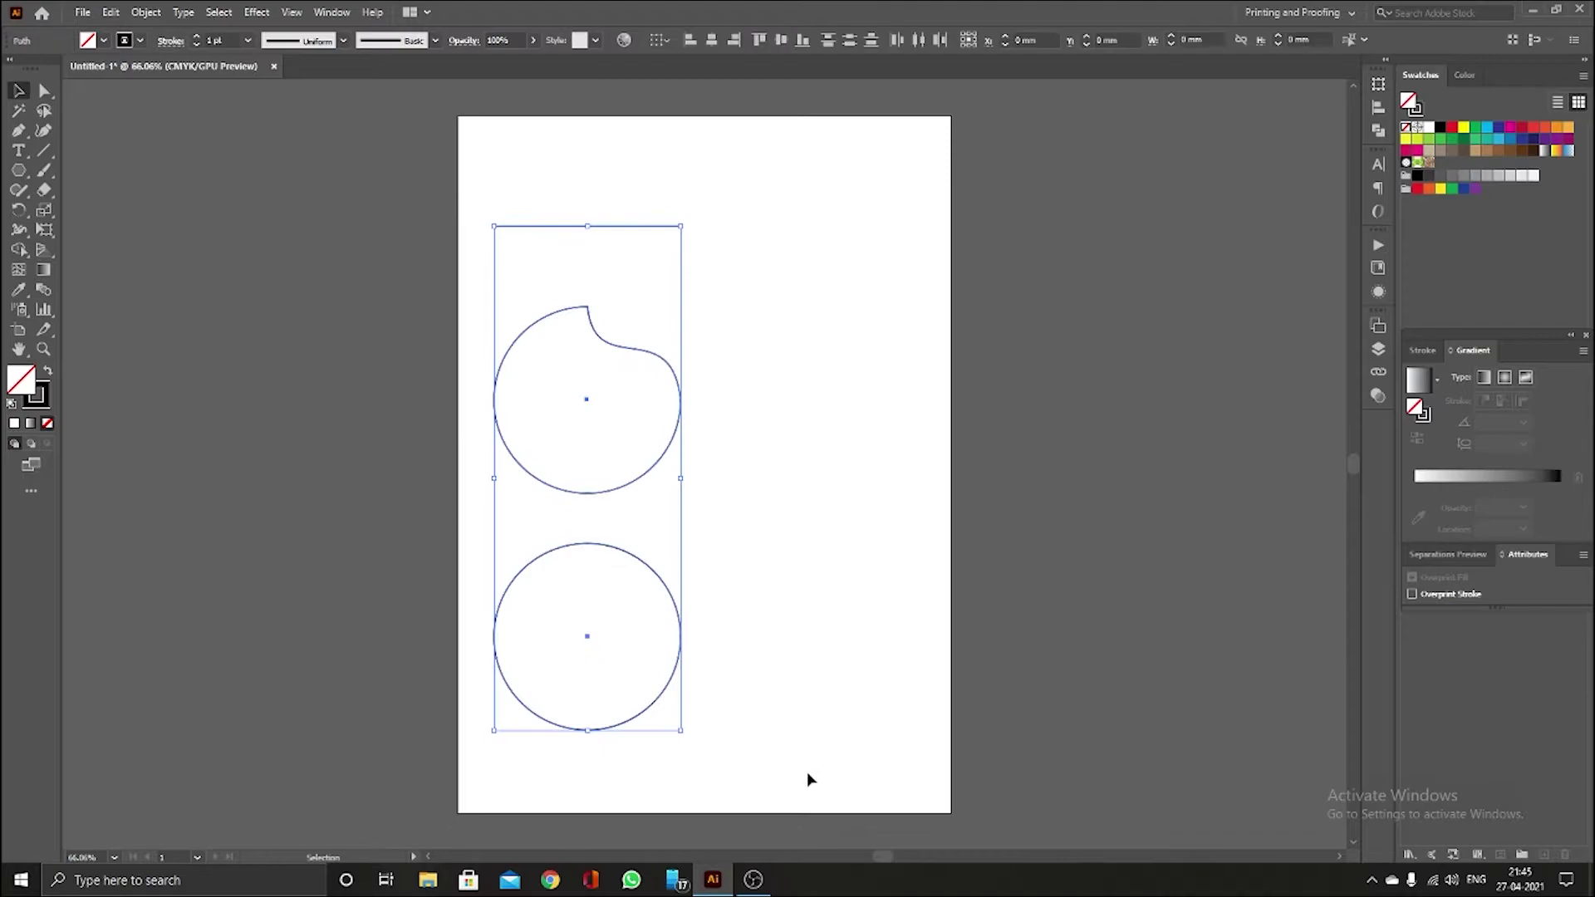
pyautogui.rightClick(928, 440)
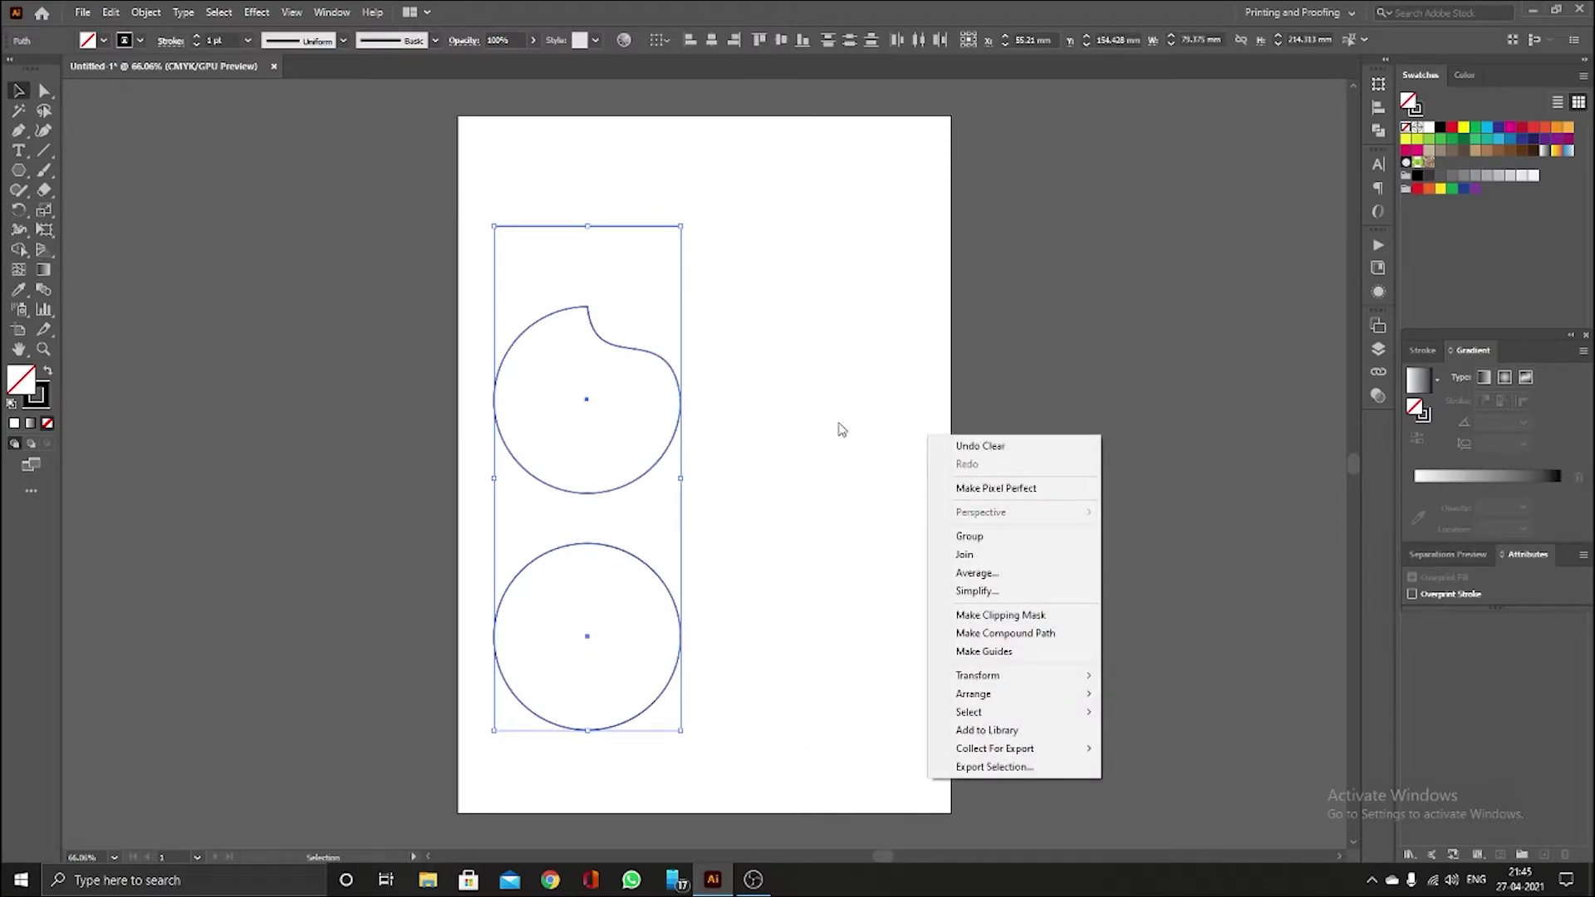
pyautogui.click(750, 416)
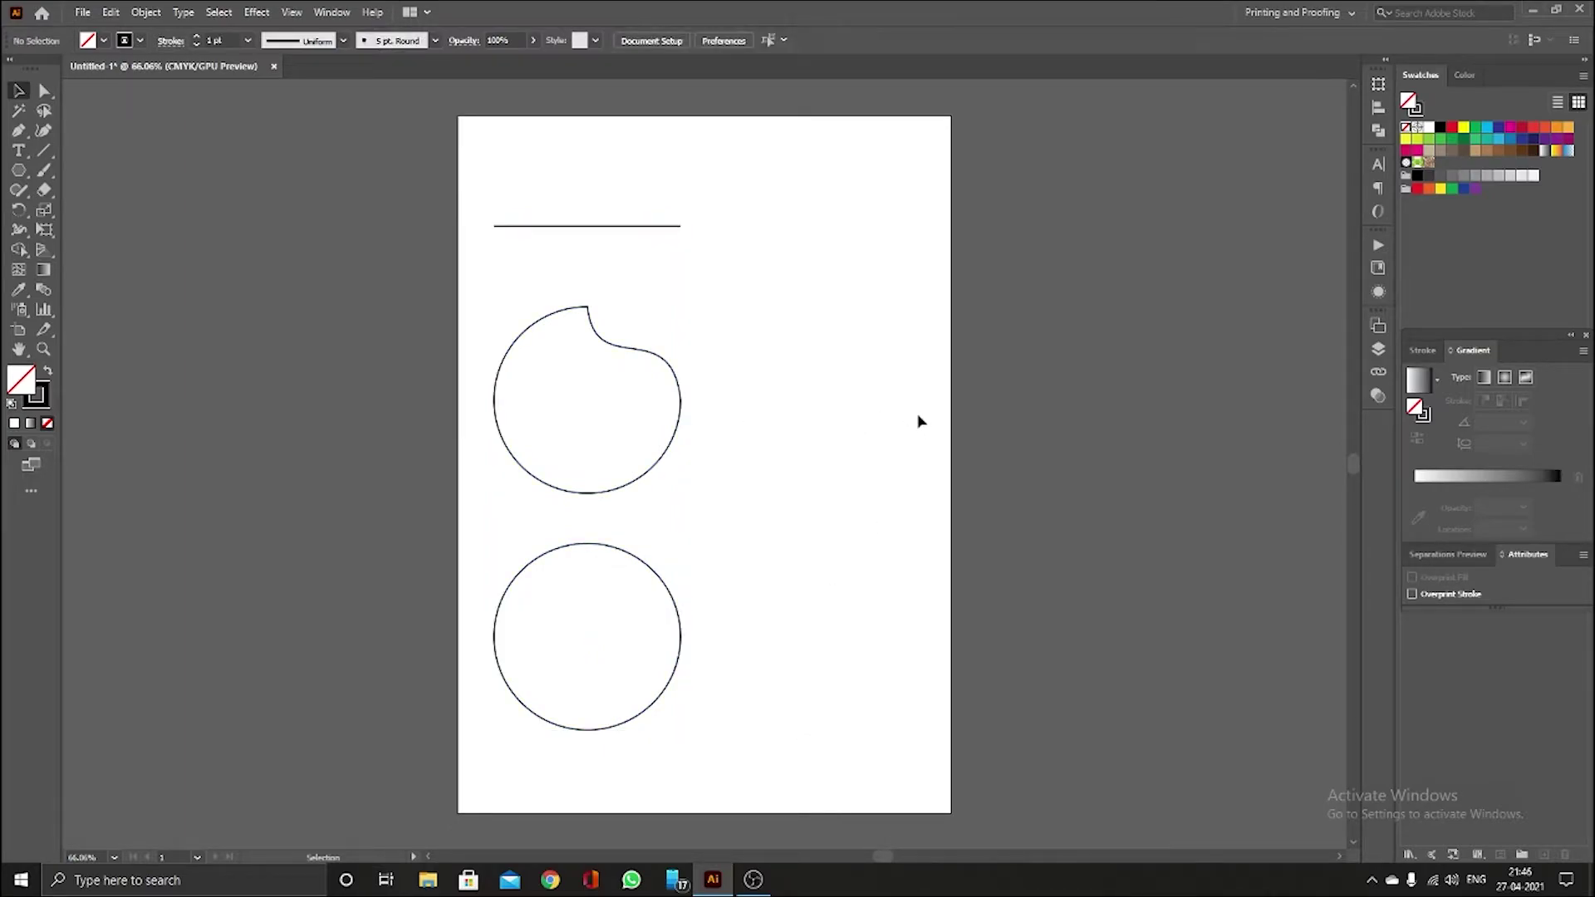
pyautogui.moveTo(723, 131); pyautogui.dragTo(435, 754)
pyautogui.press('Delete')
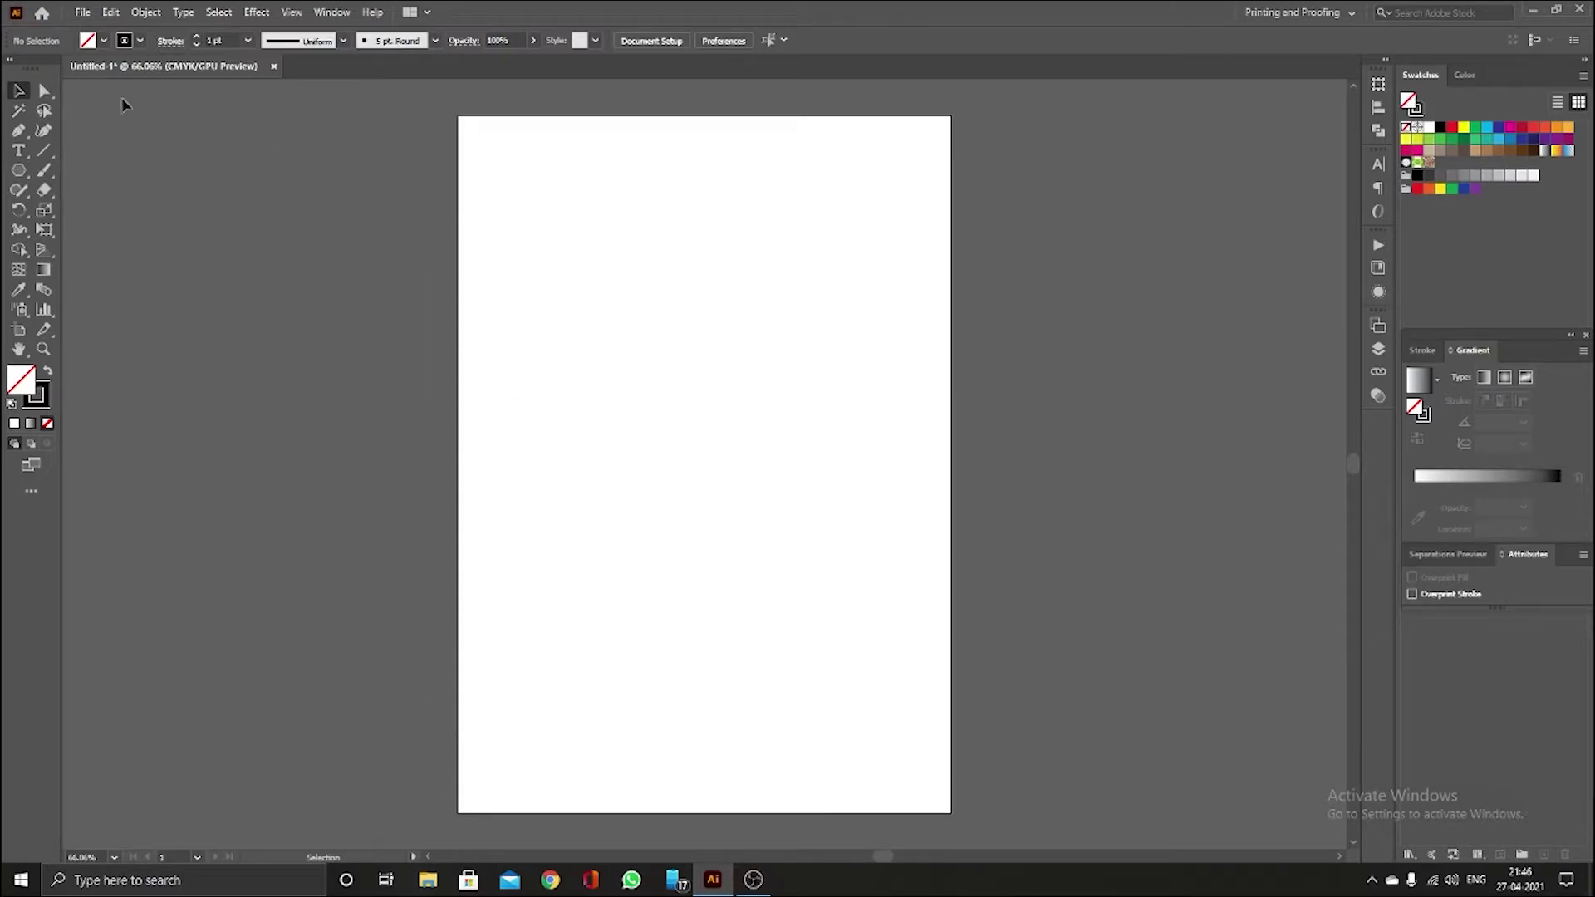
pyautogui.click(46, 92)
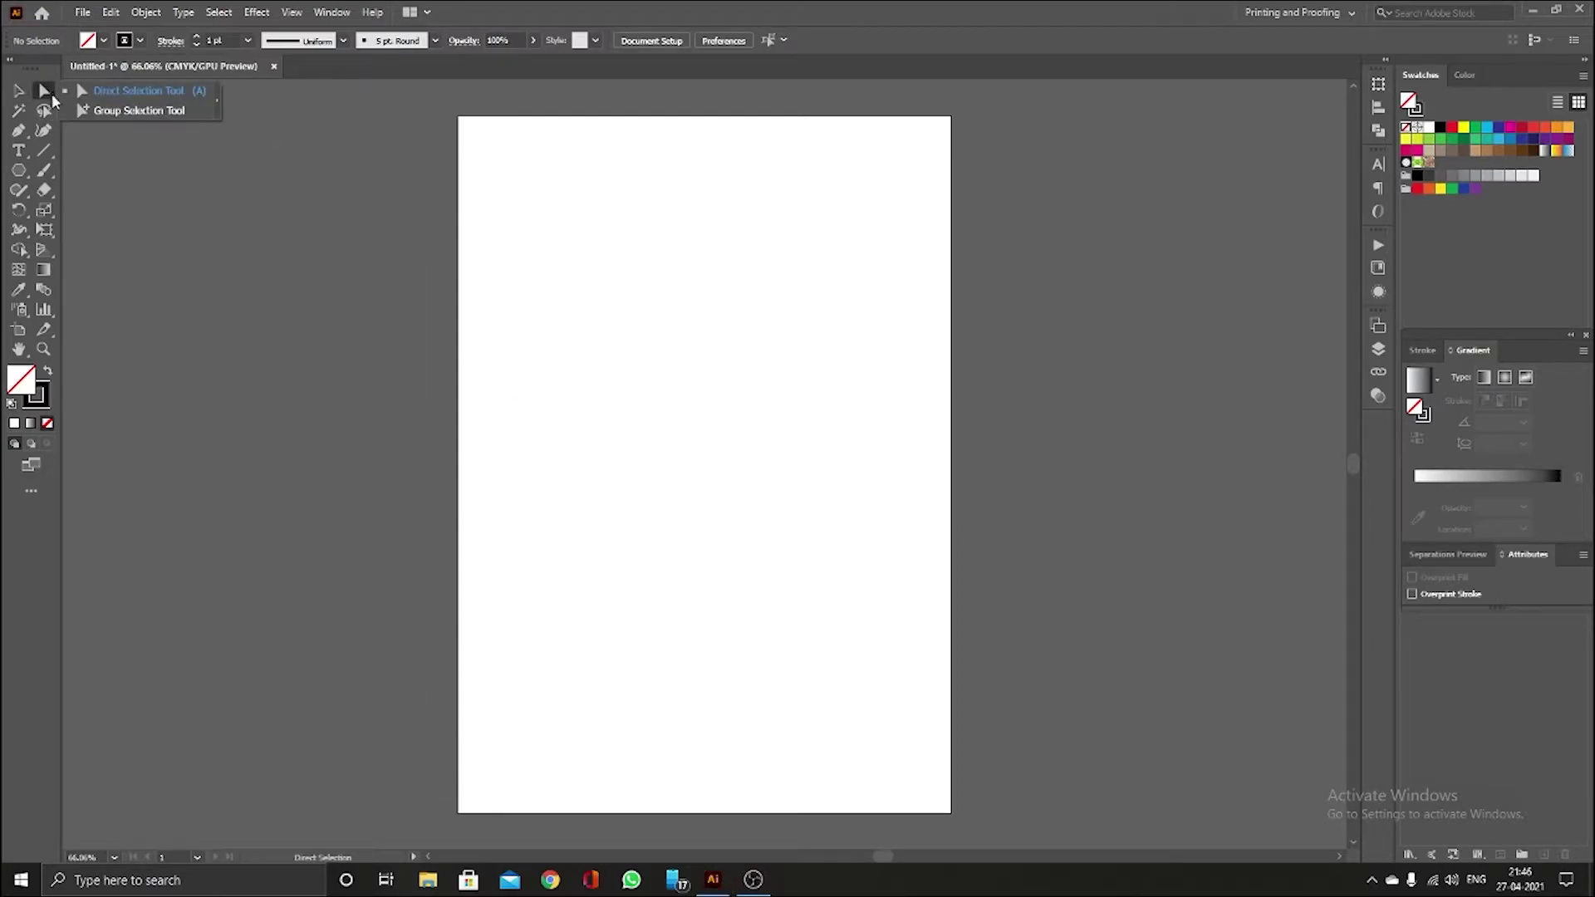
pyautogui.click(18, 90)
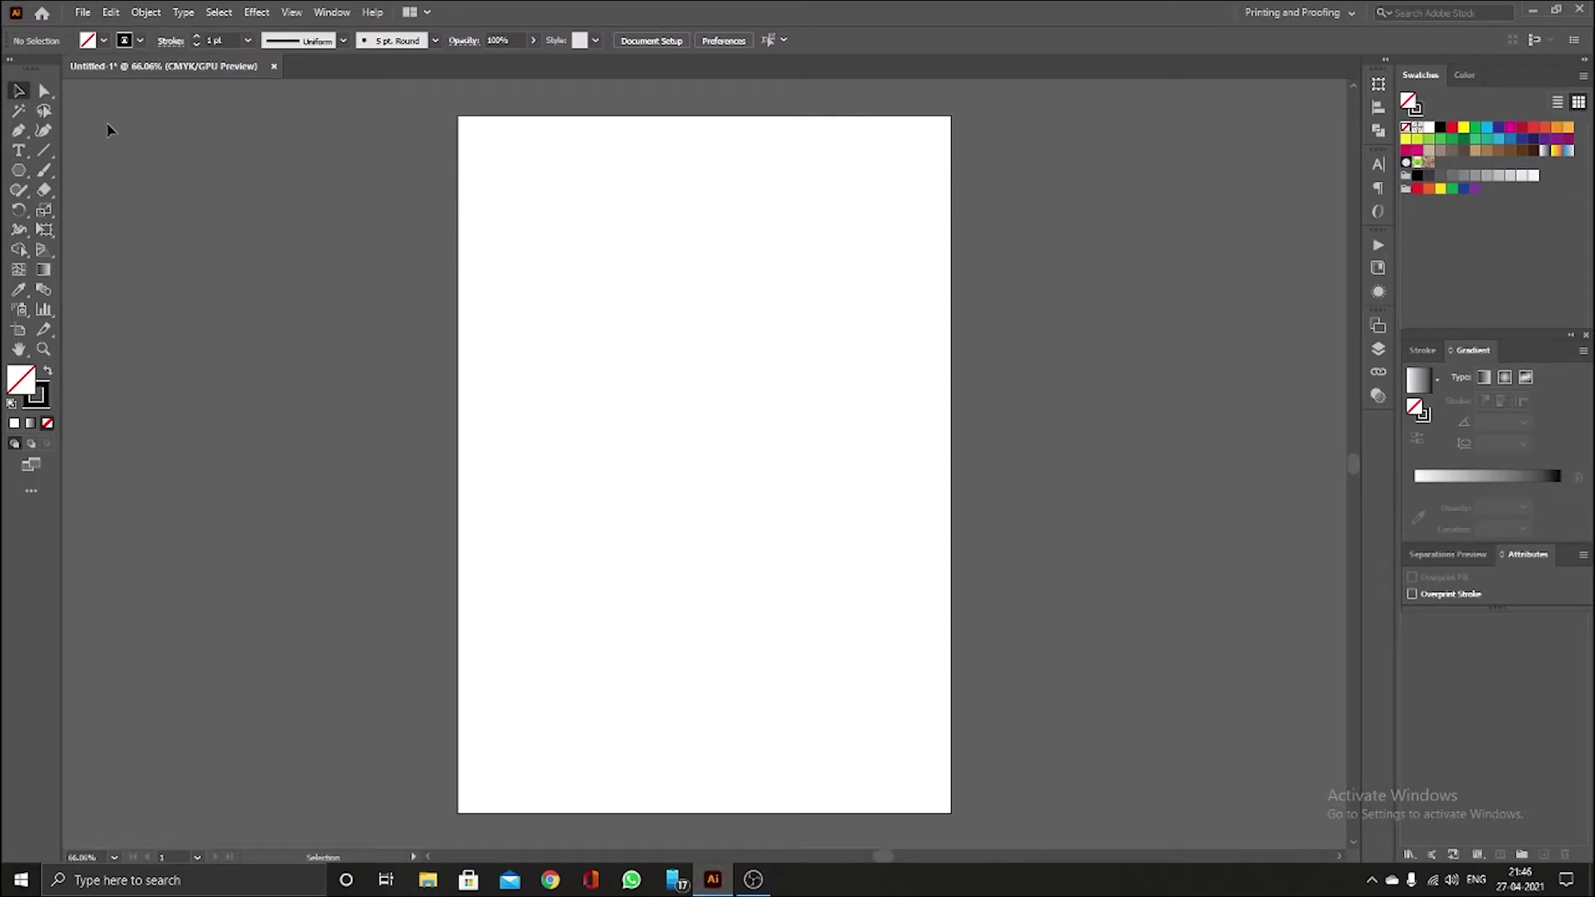
# - Draw a closed irregular polygon of eight straight segments with the Pen tool, about 173 mm wide and 245 mm high
pyautogui.click(18, 133)
pyautogui.moveTo(507, 187)
pyautogui.mouseDown()
pyautogui.moveTo(545, 197)
pyautogui.moveTo(510, 194)
pyautogui.mouseUp()
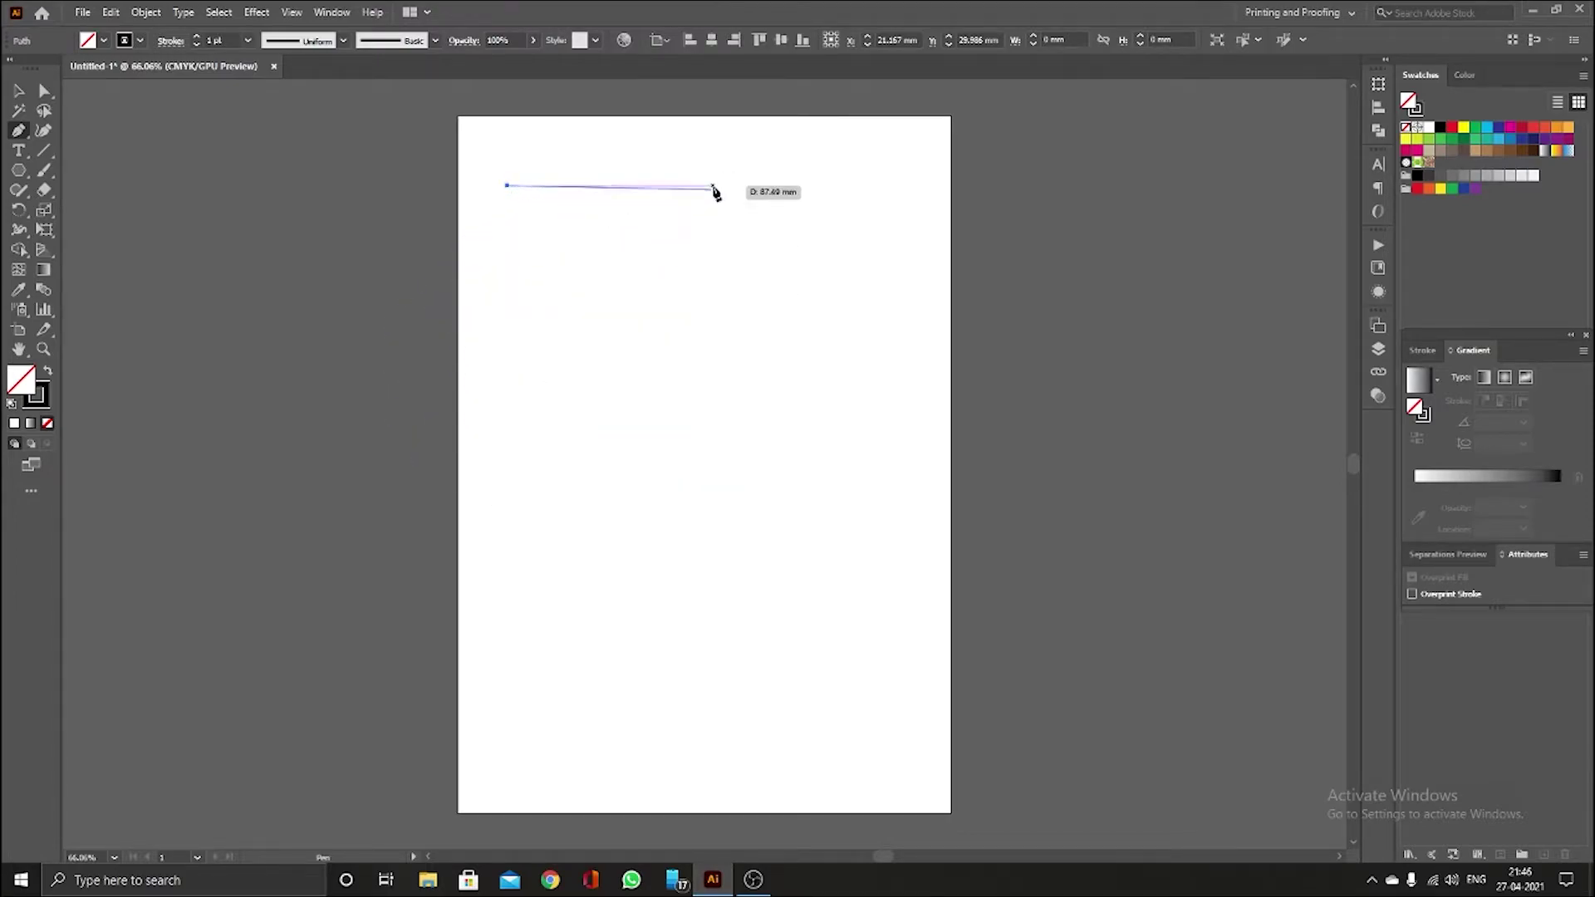
pyautogui.click(682, 263)
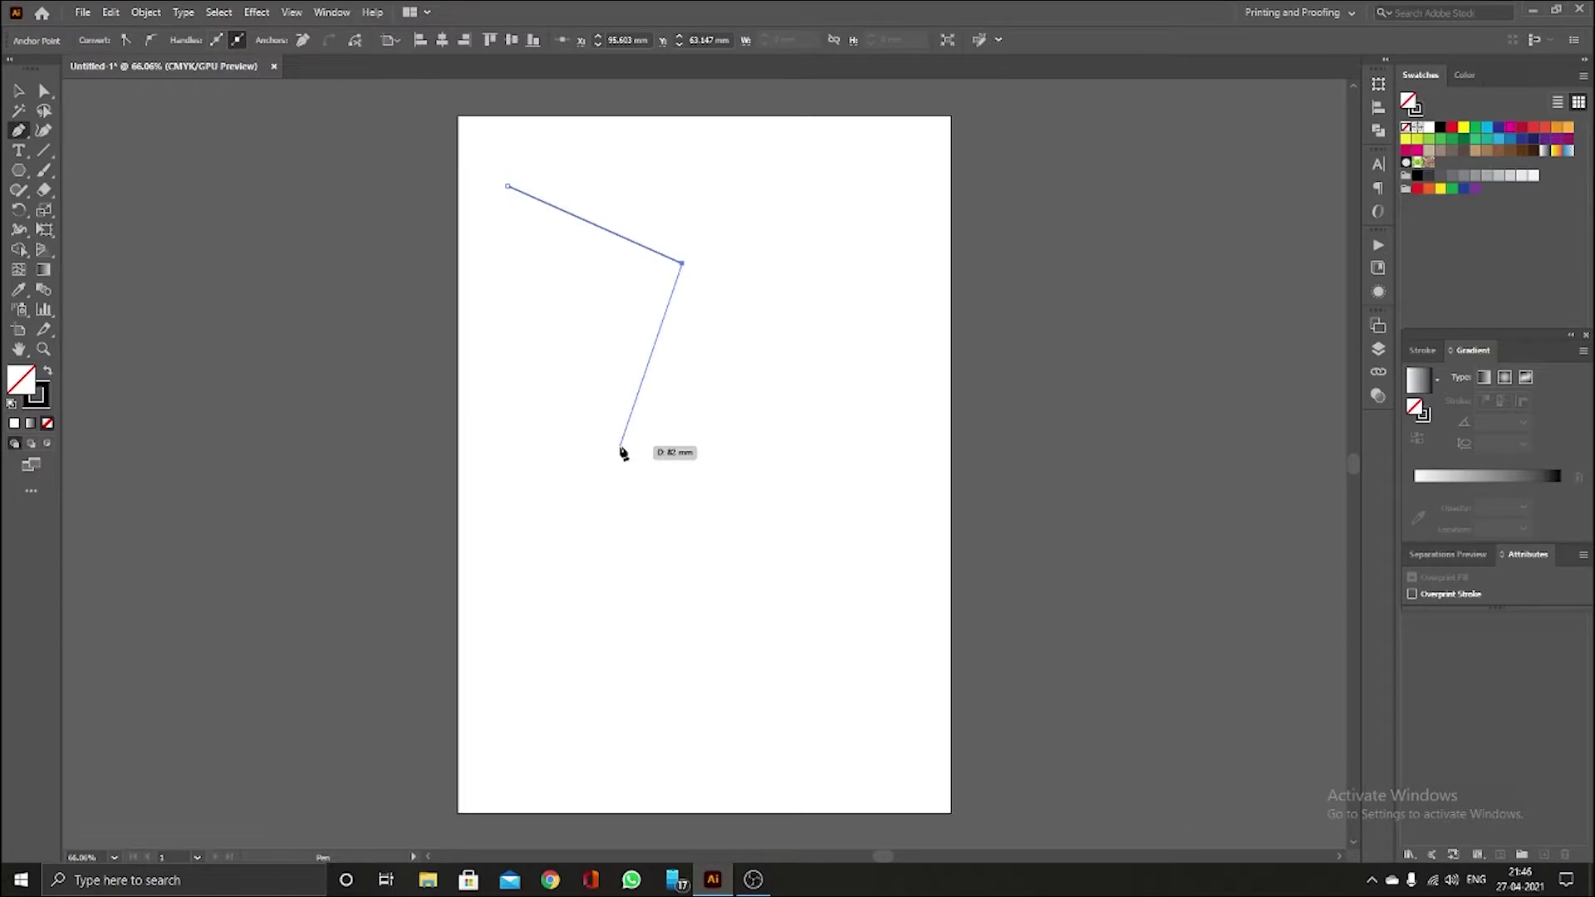
pyautogui.click(620, 447)
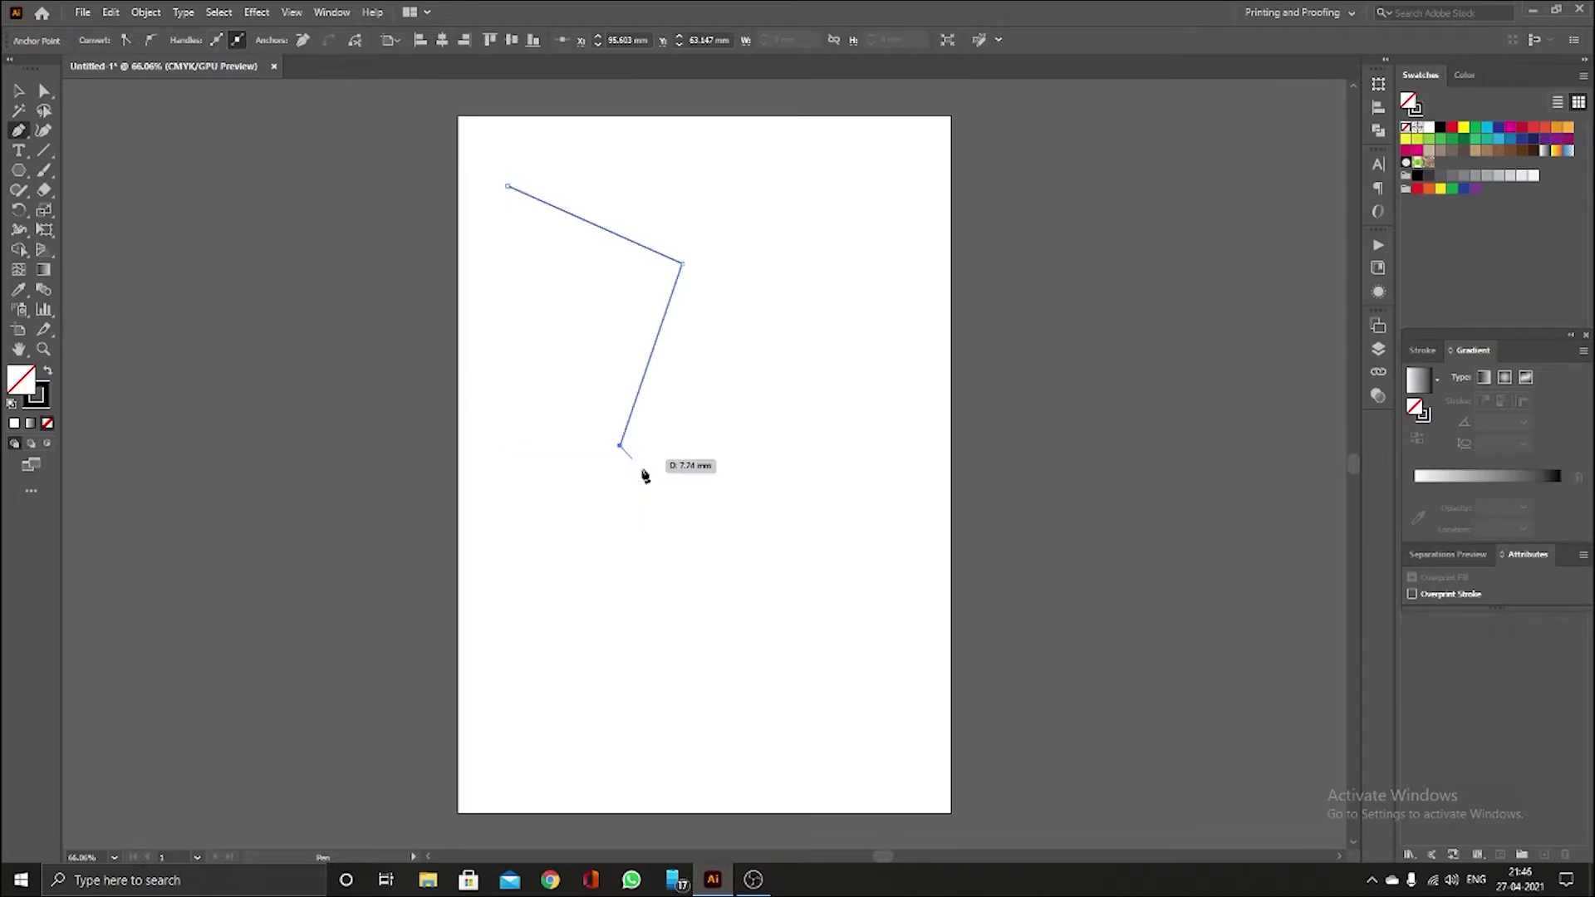
pyautogui.click(782, 542)
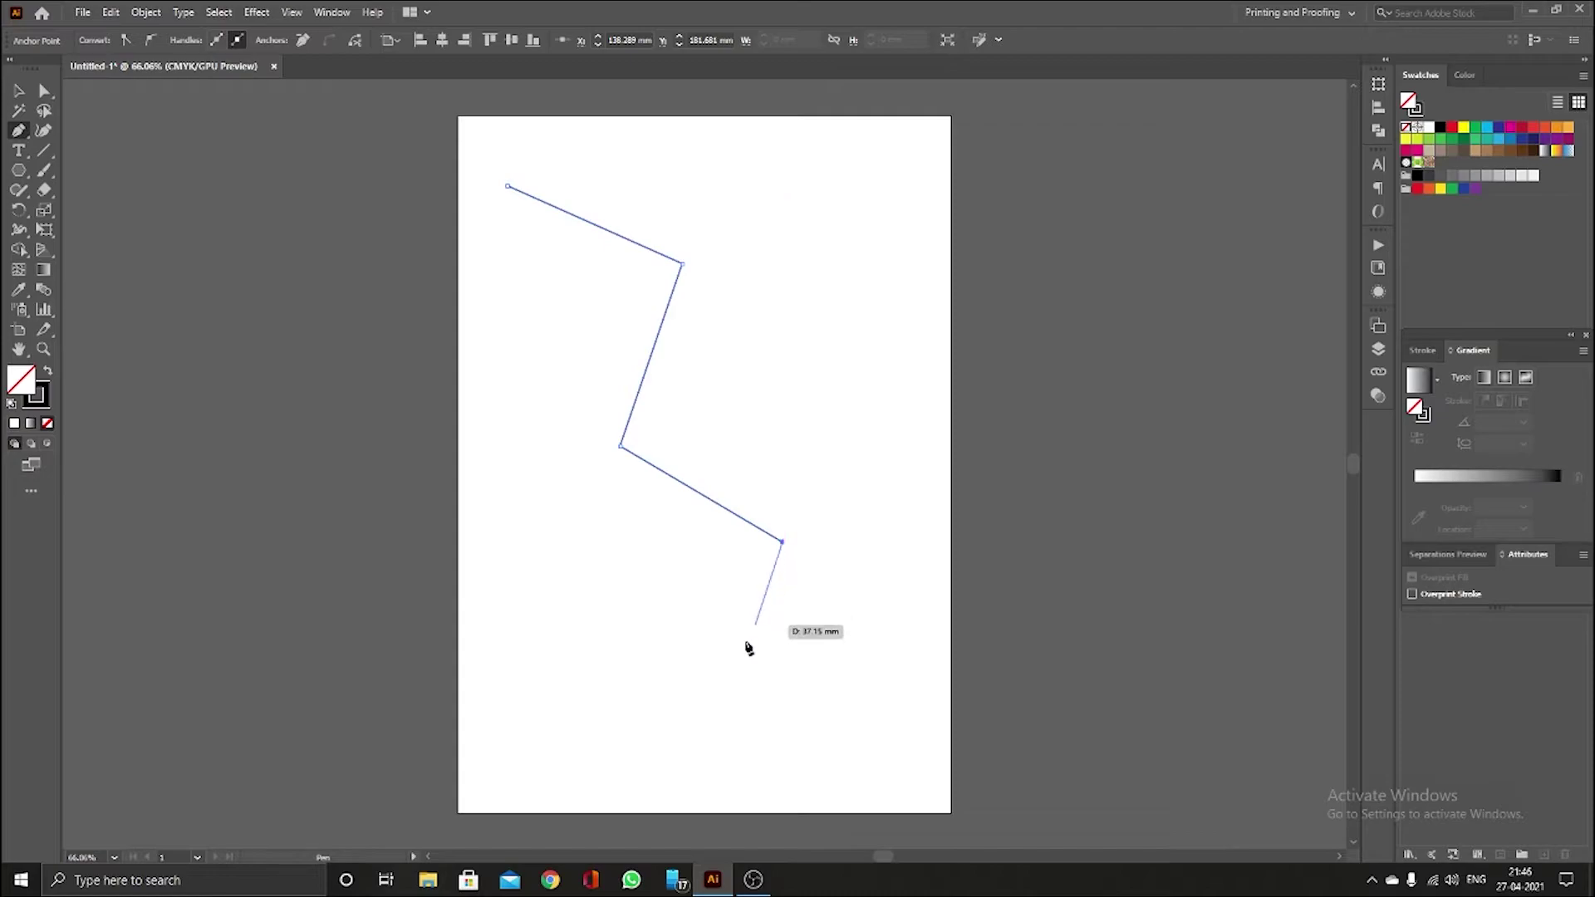
pyautogui.click(800, 740)
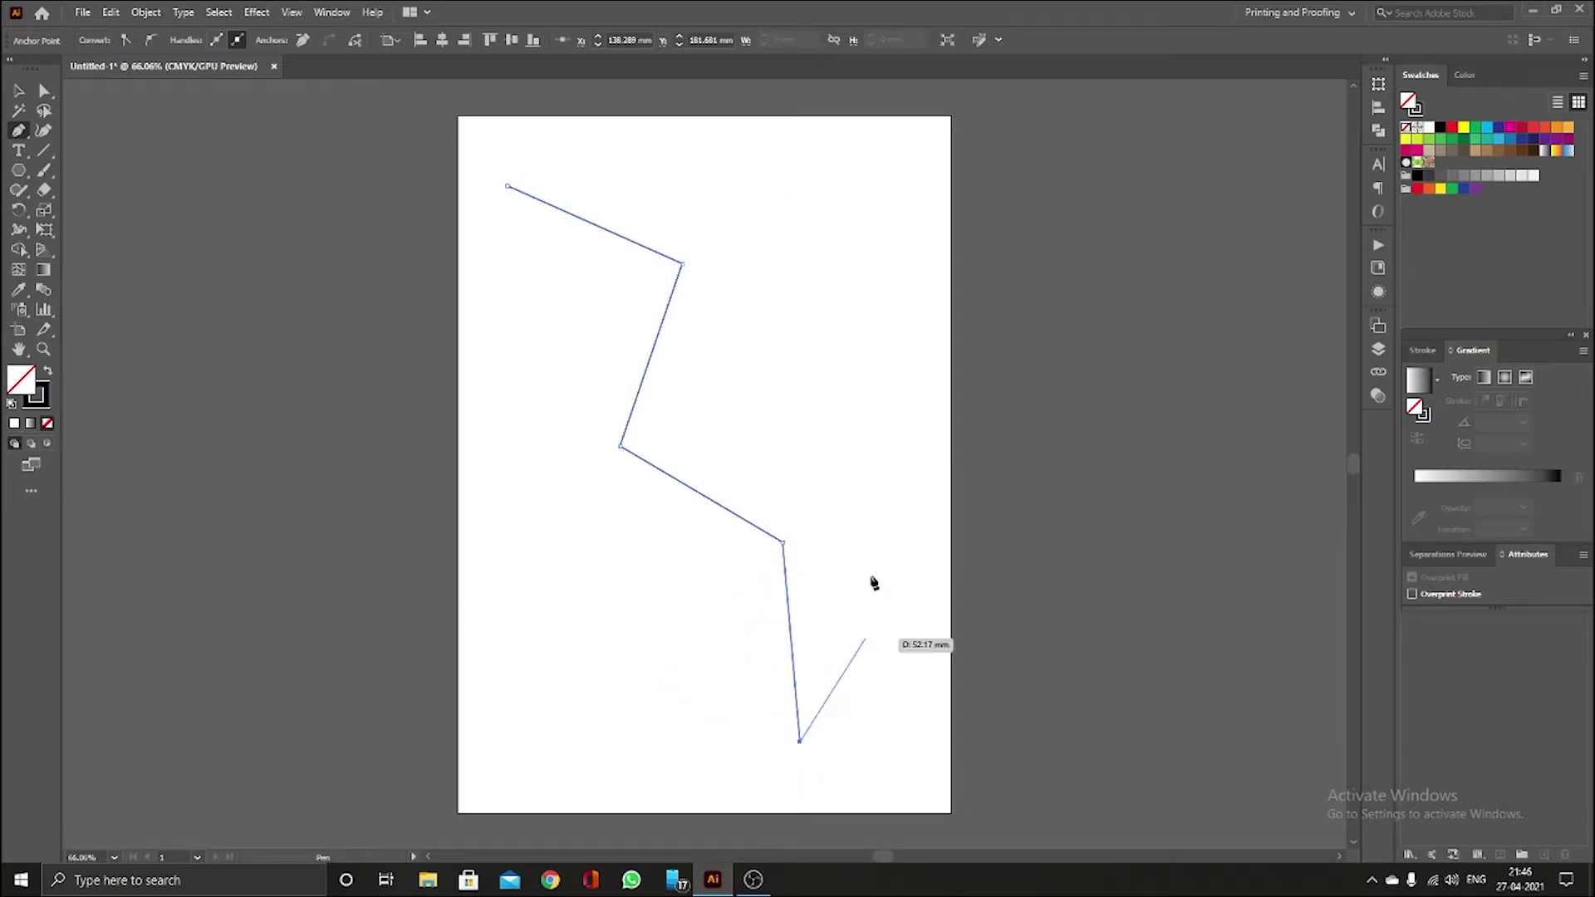
pyautogui.click(914, 471)
pyautogui.click(886, 176)
pyautogui.click(590, 164)
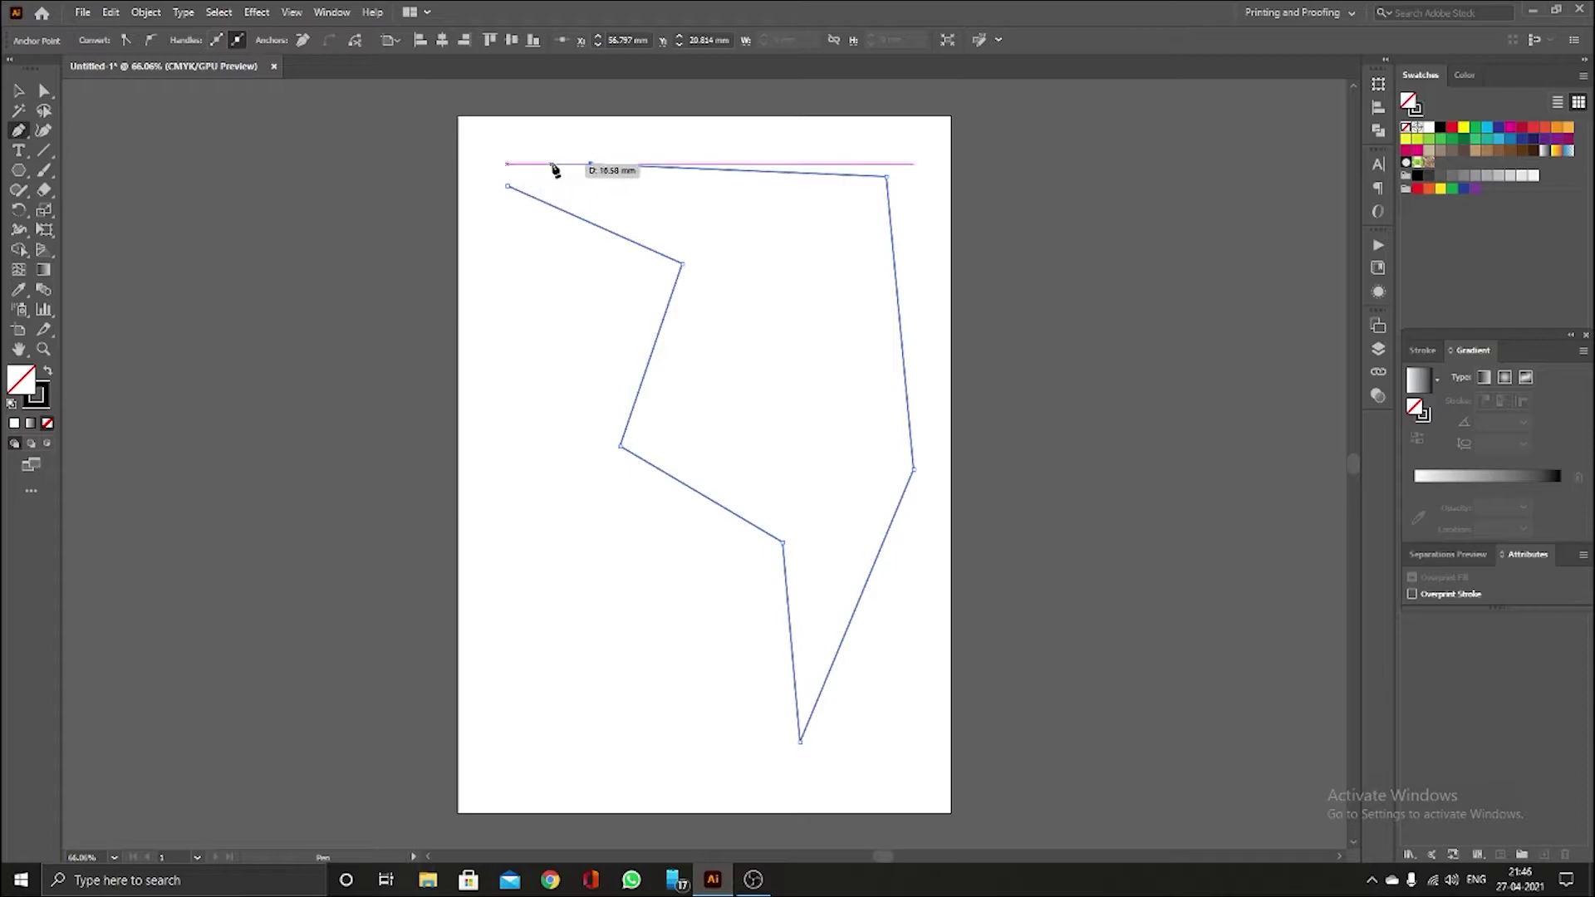
pyautogui.click(507, 186)
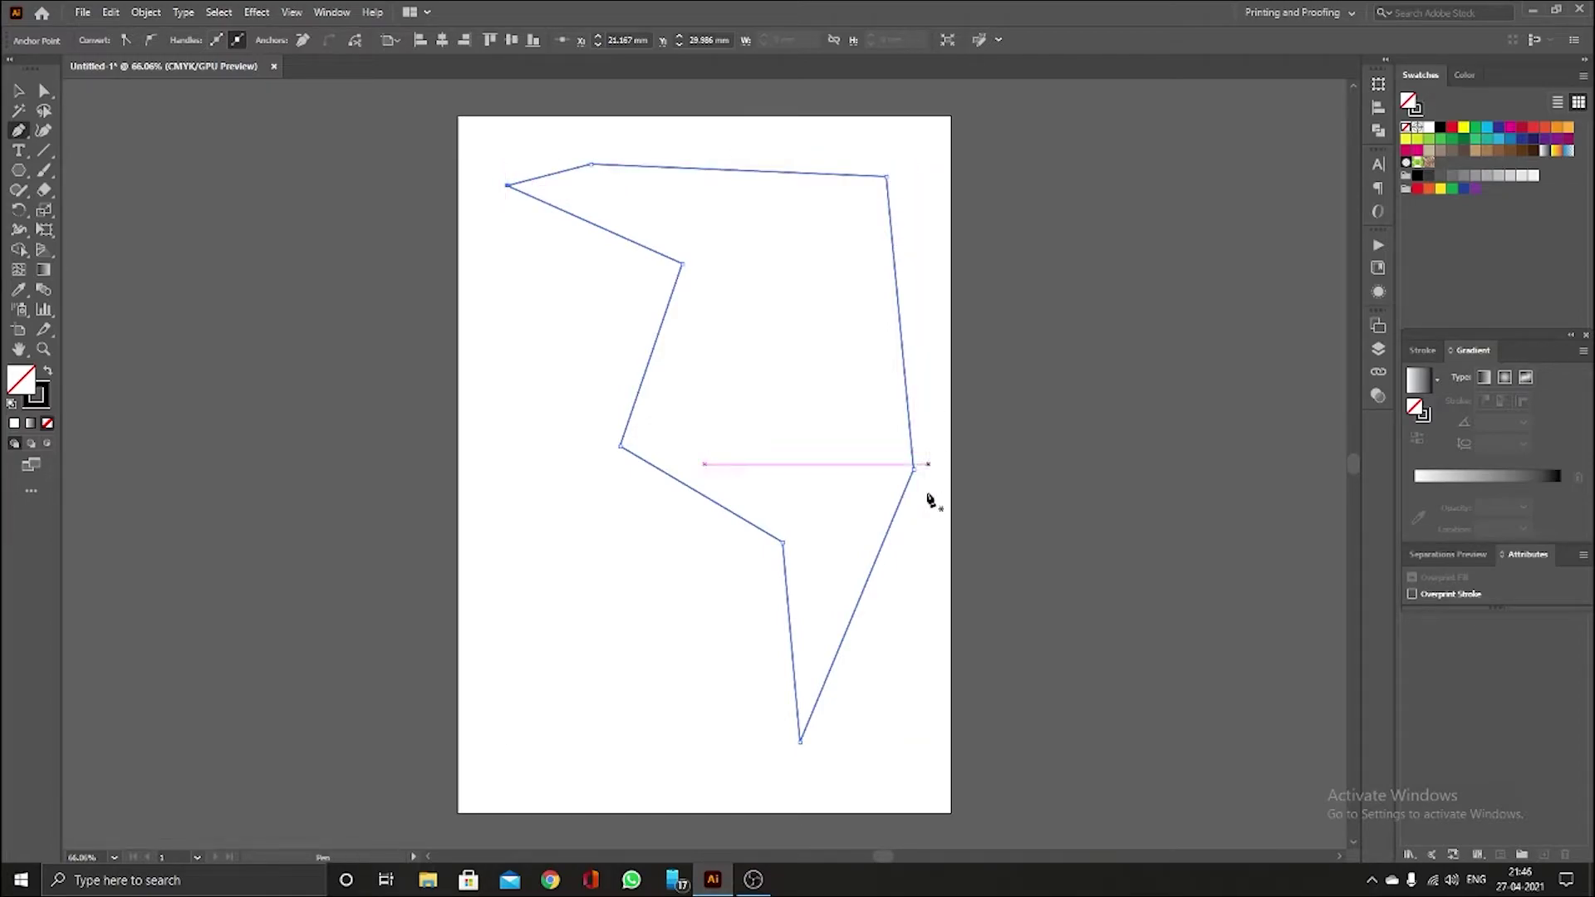
pyautogui.hotkey('ctrl', 'z')
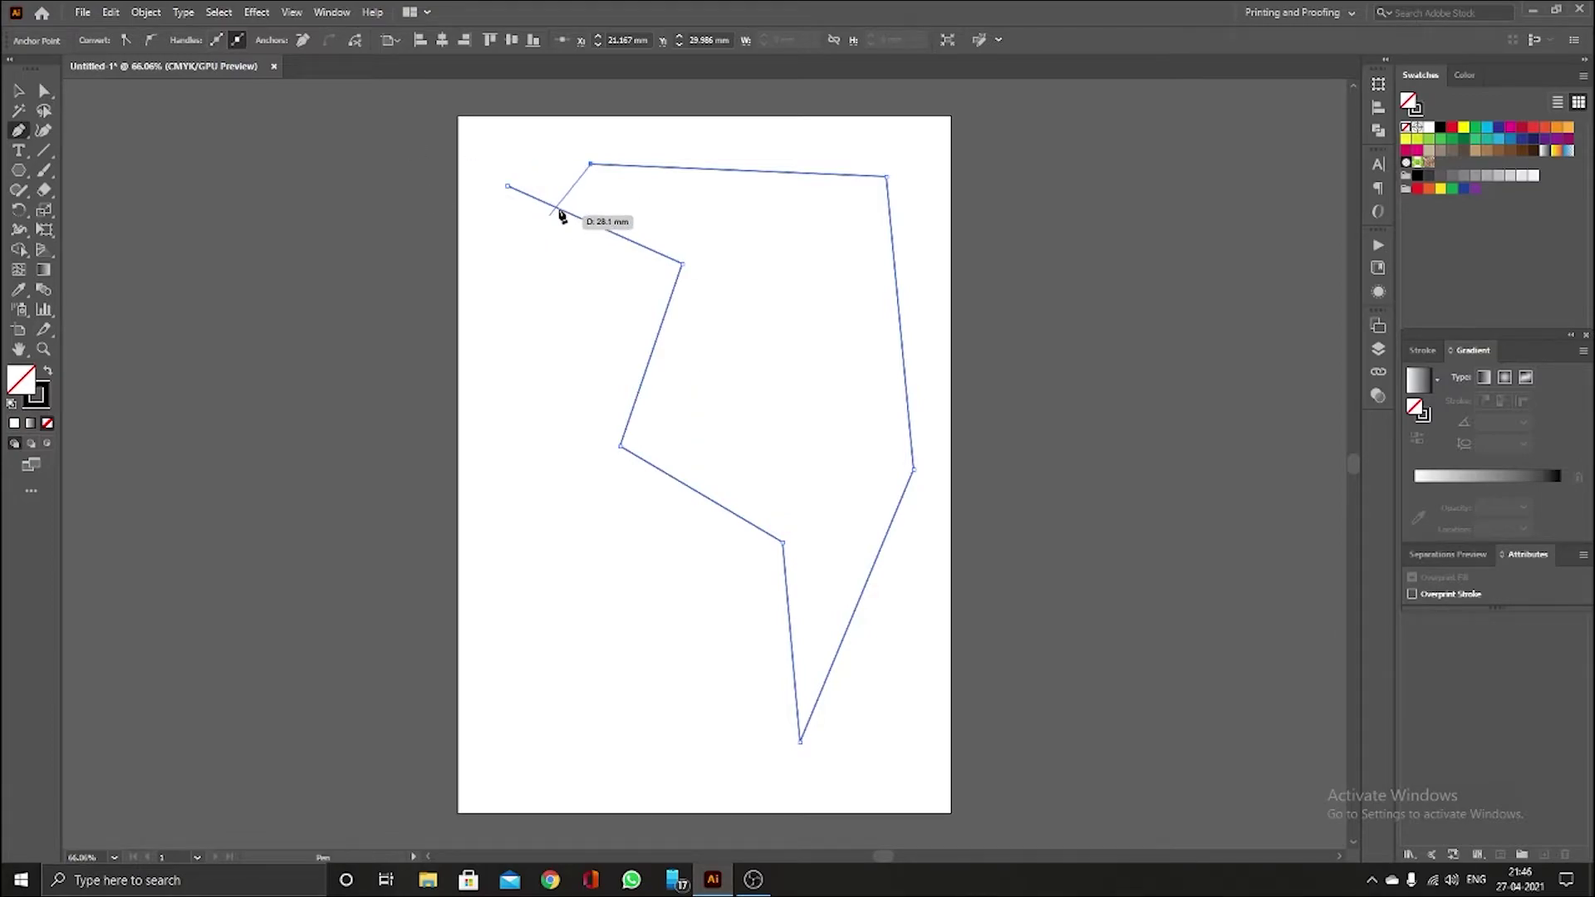
pyautogui.click(508, 187)
# - Select the irregular polygon as a whole and delete it from the artboard
pyautogui.click(20, 94)
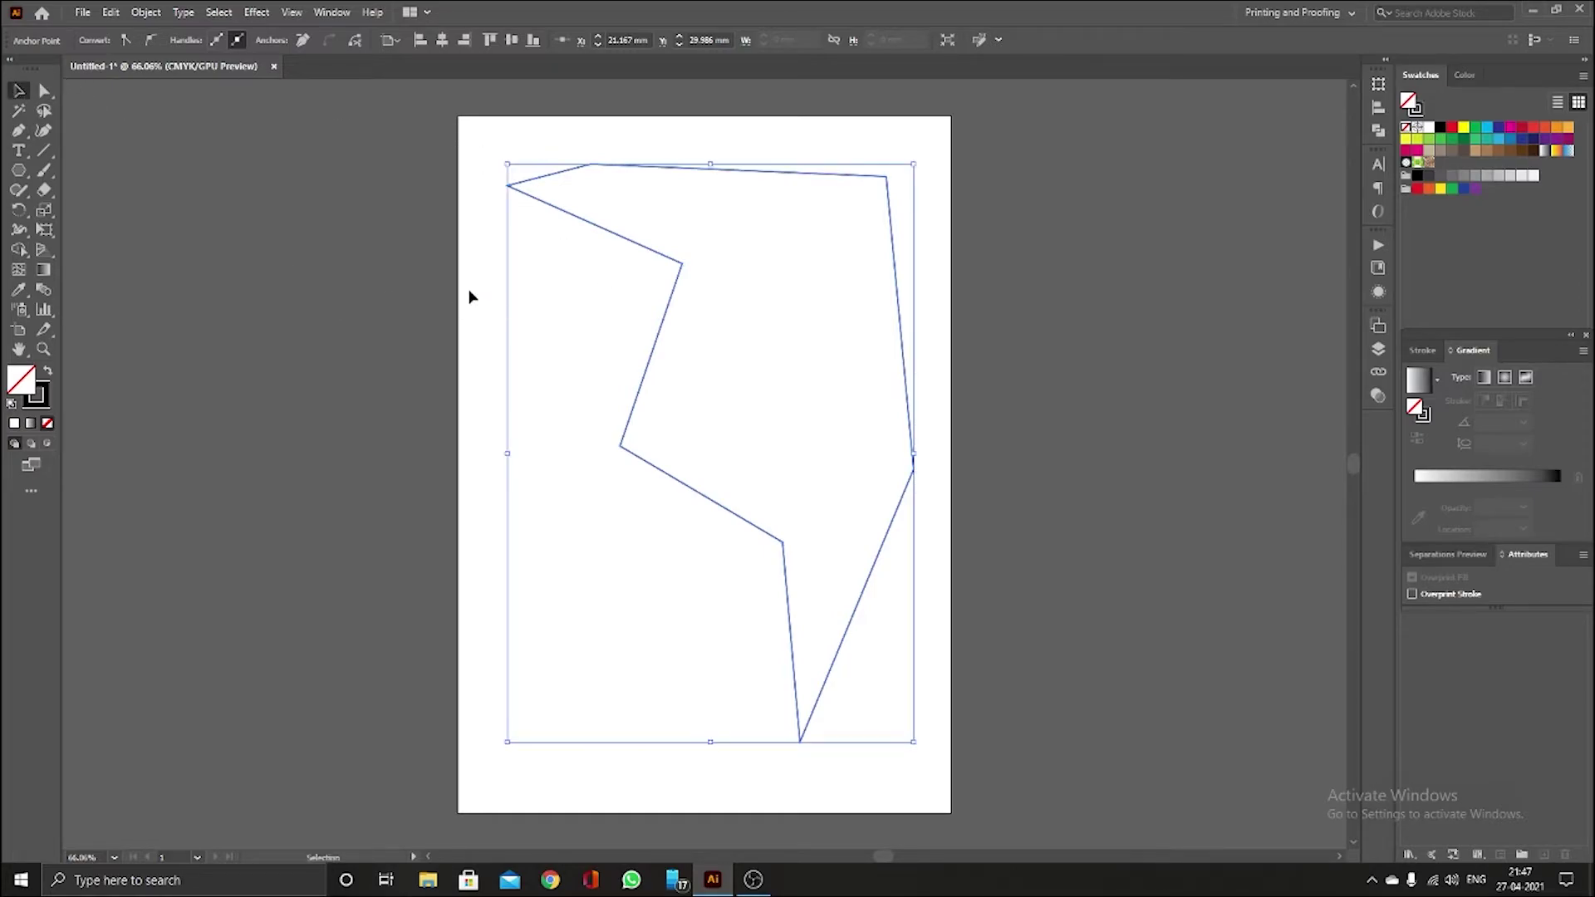
pyautogui.click(470, 297)
pyautogui.click(538, 201)
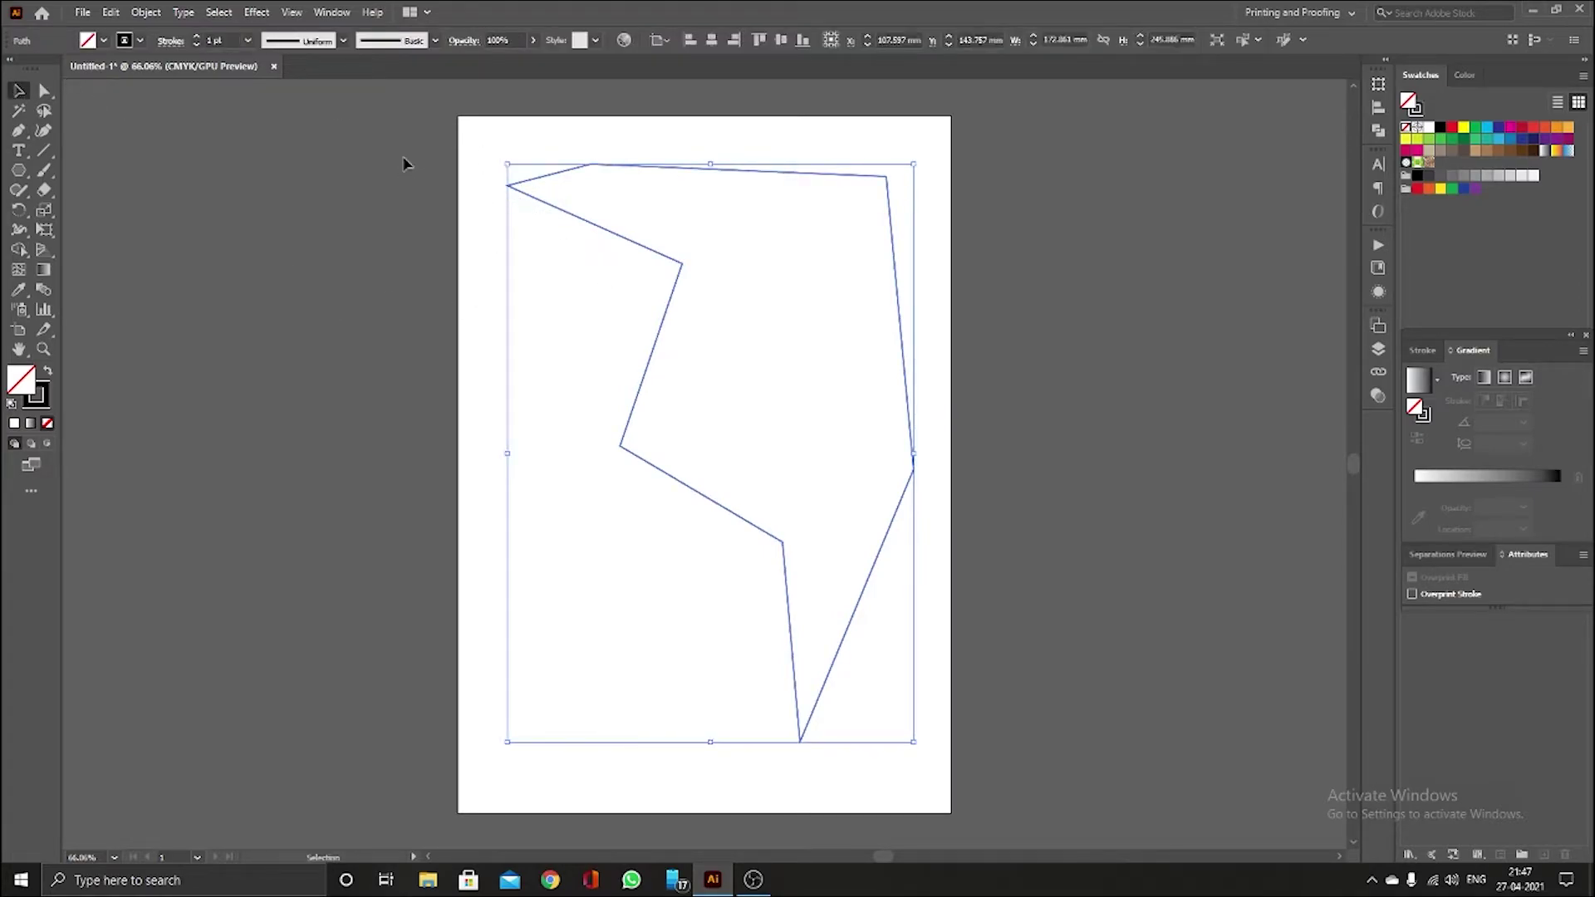
pyautogui.press('Delete')
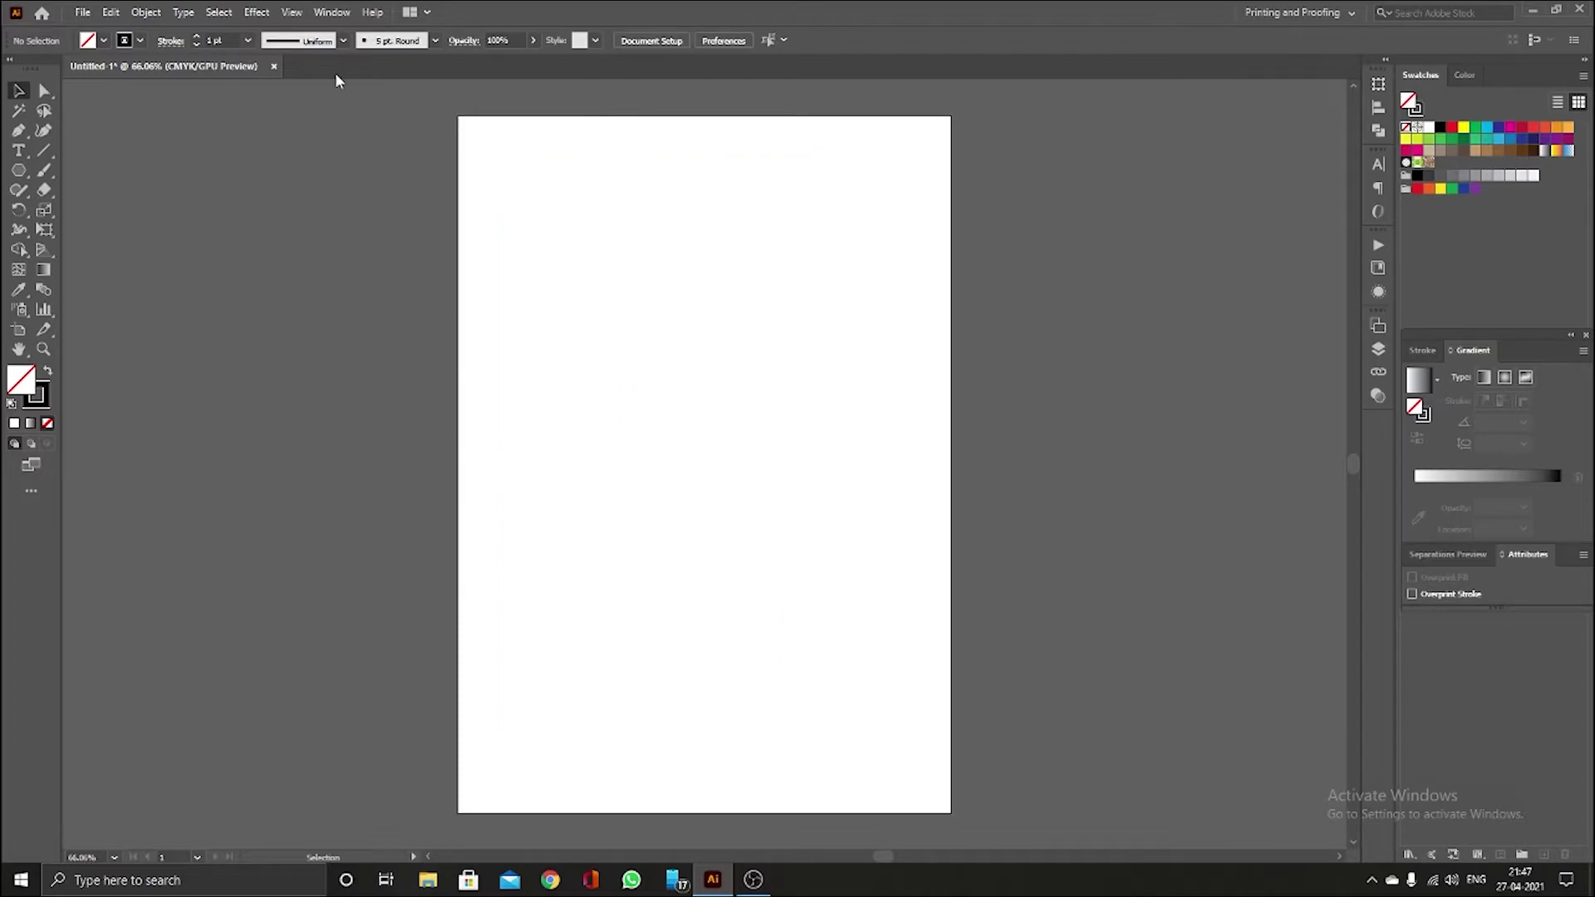
# - Draw an open S-shaped Pen path near the page top, with a smooth middle anchor about 66 mm from the start and an end point about 70 mm further
pyautogui.click(19, 133)
pyautogui.click(559, 221)
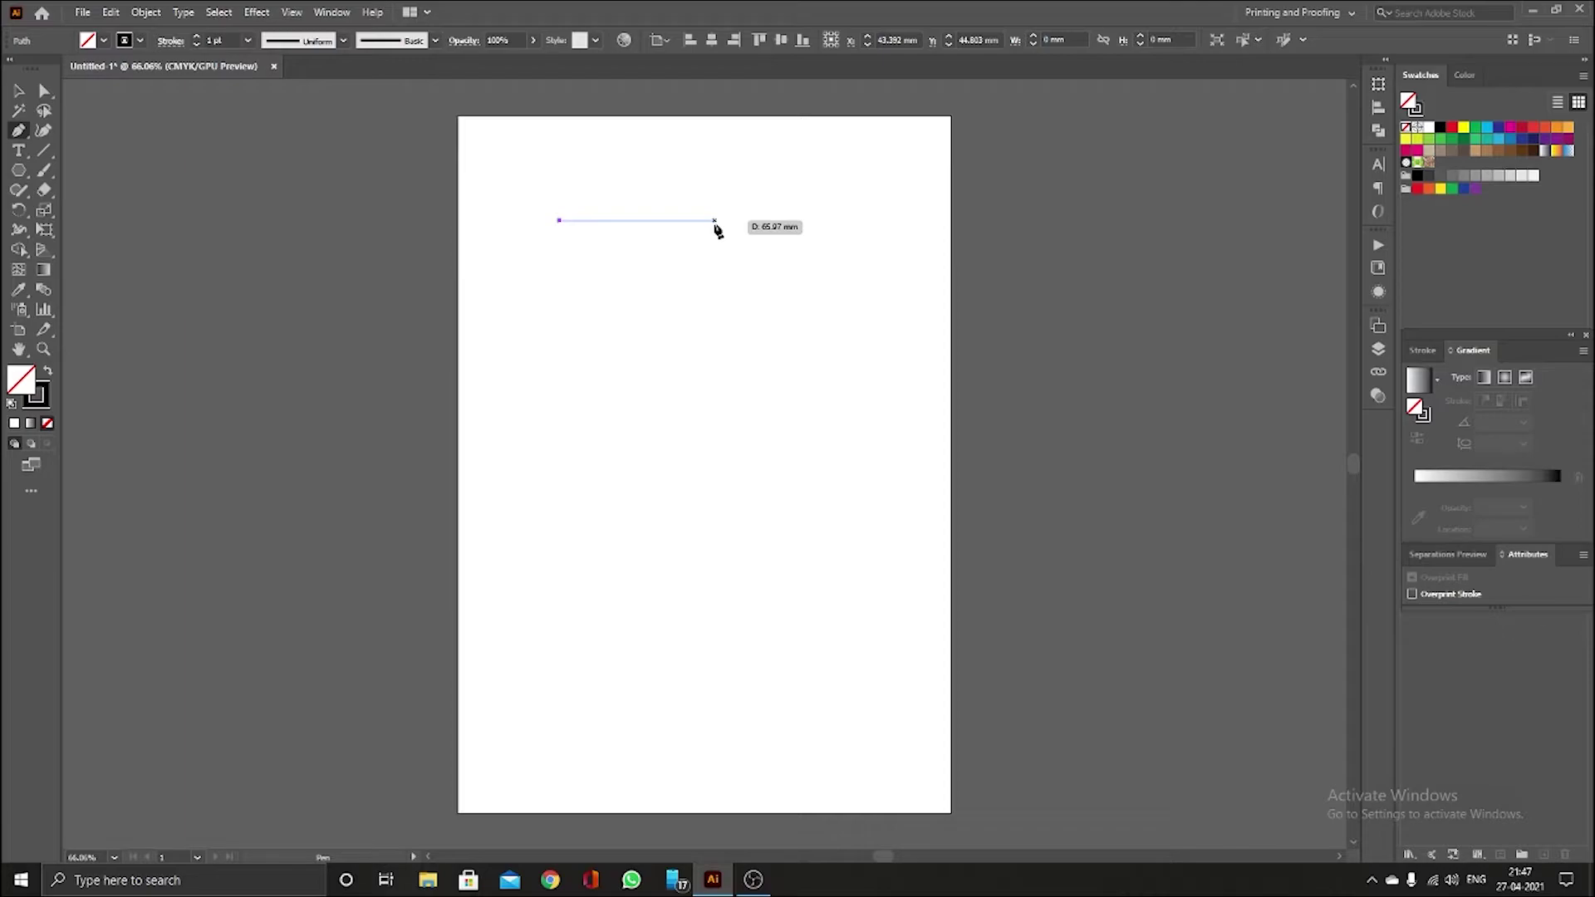
pyautogui.moveTo(714, 222); pyautogui.dragTo(798, 299)
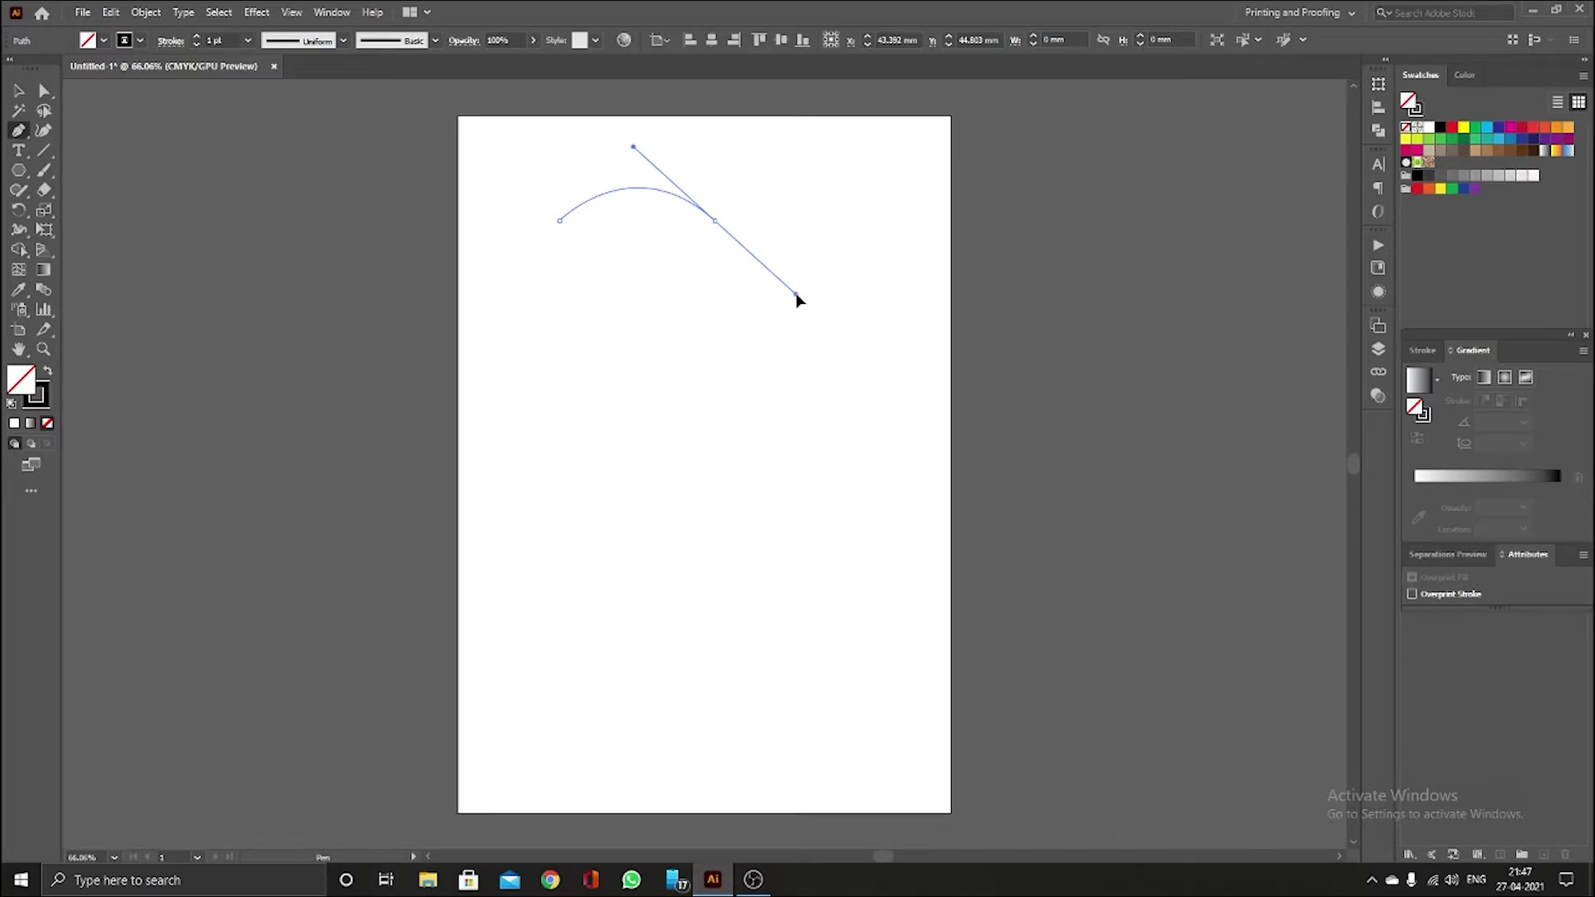
pyautogui.moveTo(796, 300); pyautogui.dragTo(798, 299)
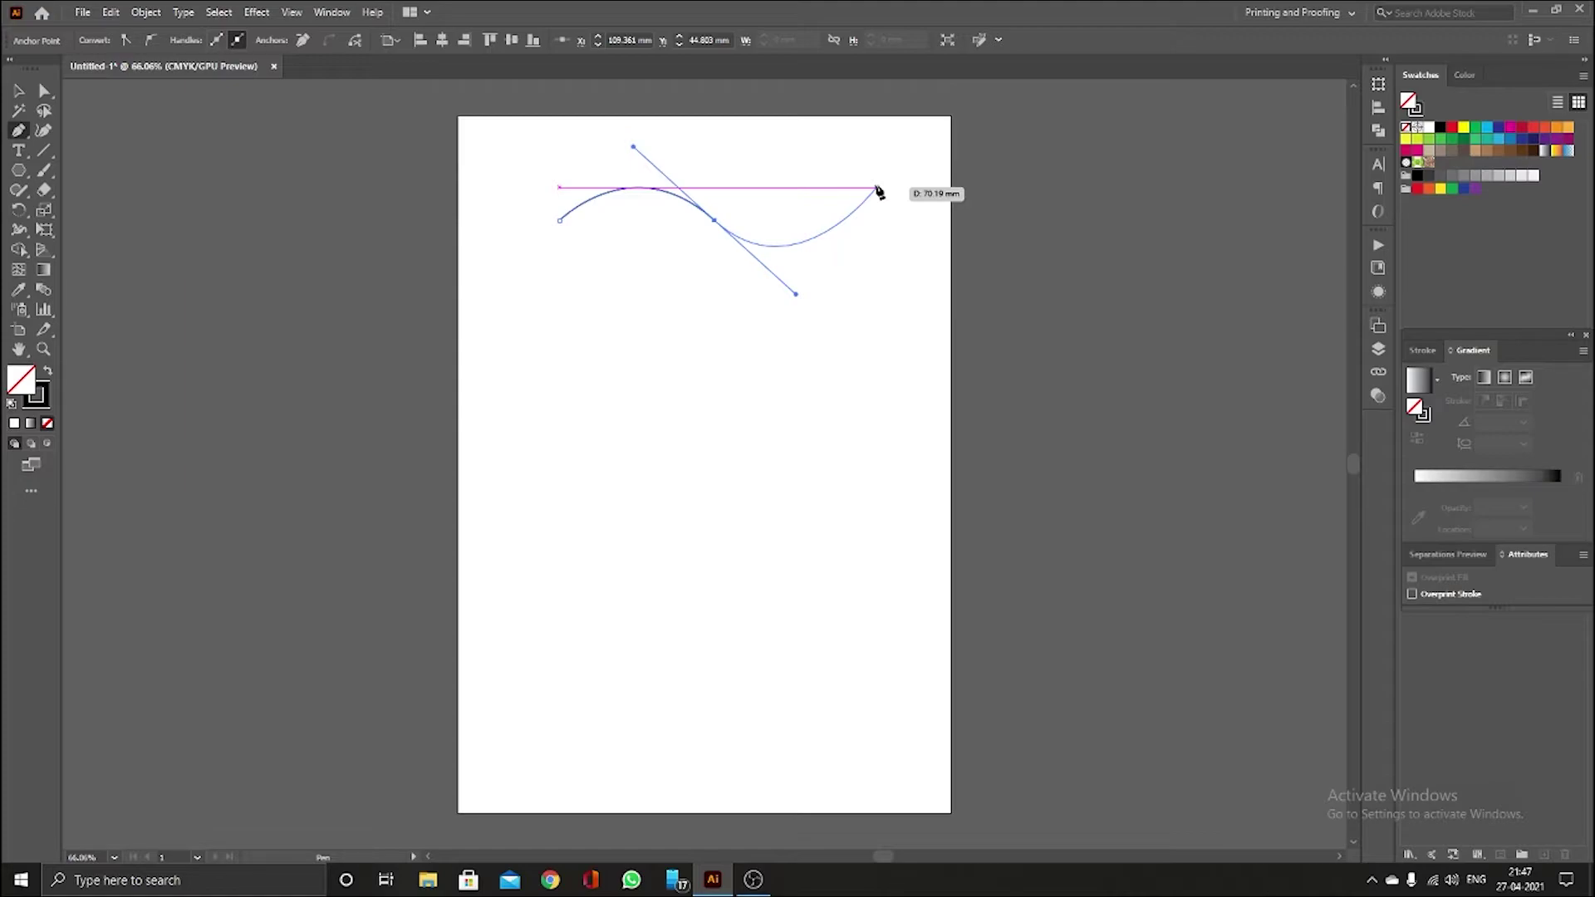
pyautogui.click(877, 188)
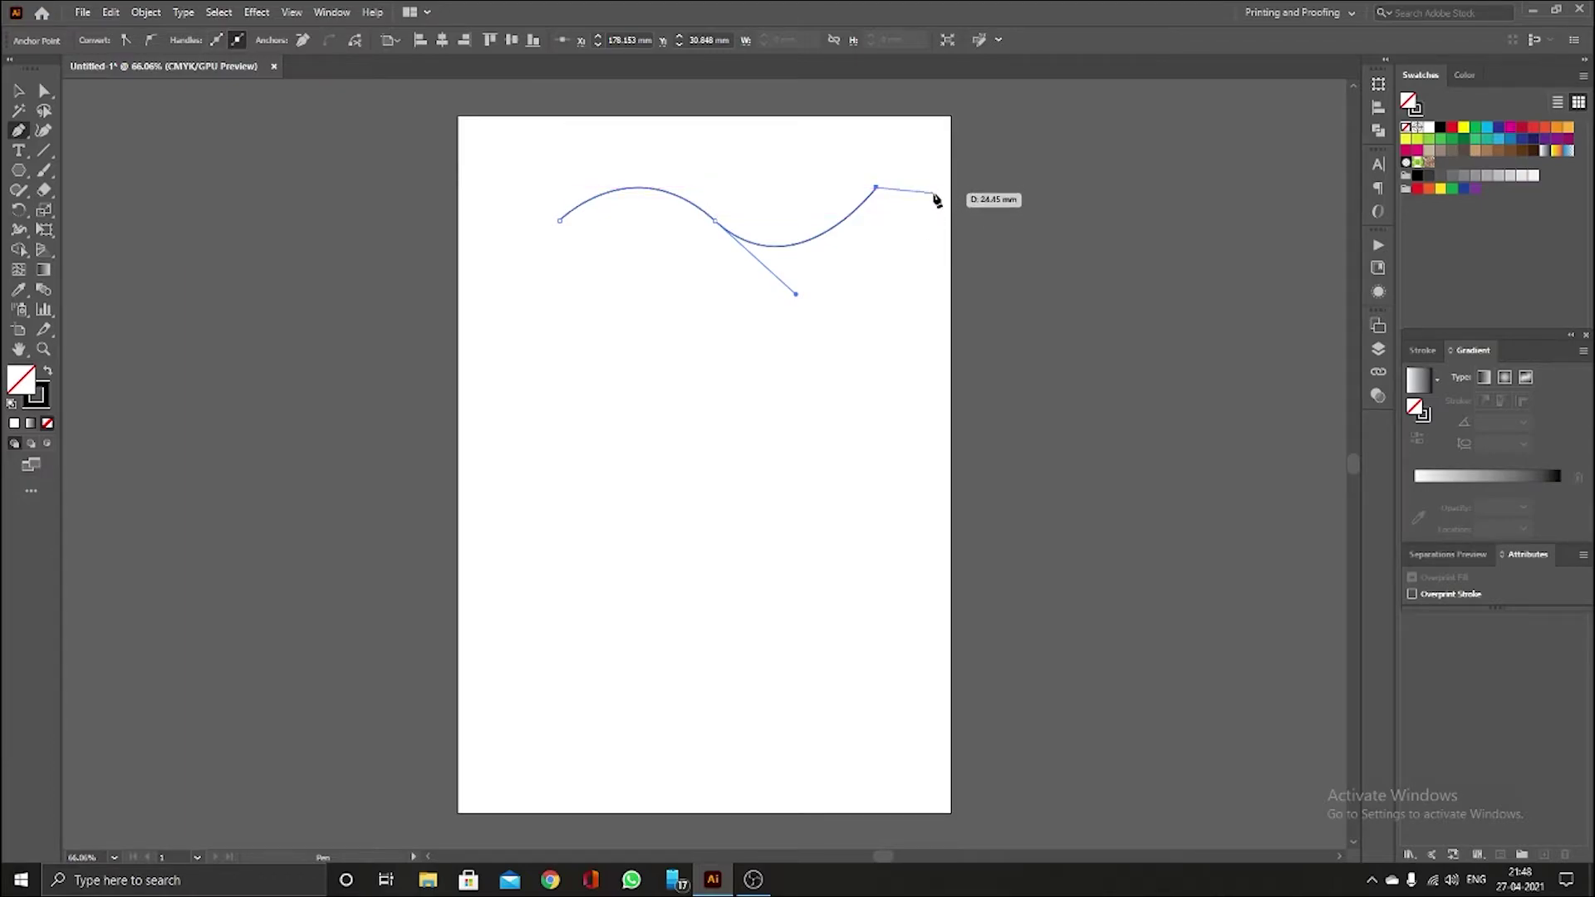
pyautogui.press('Escape')
pyautogui.click(20, 88)
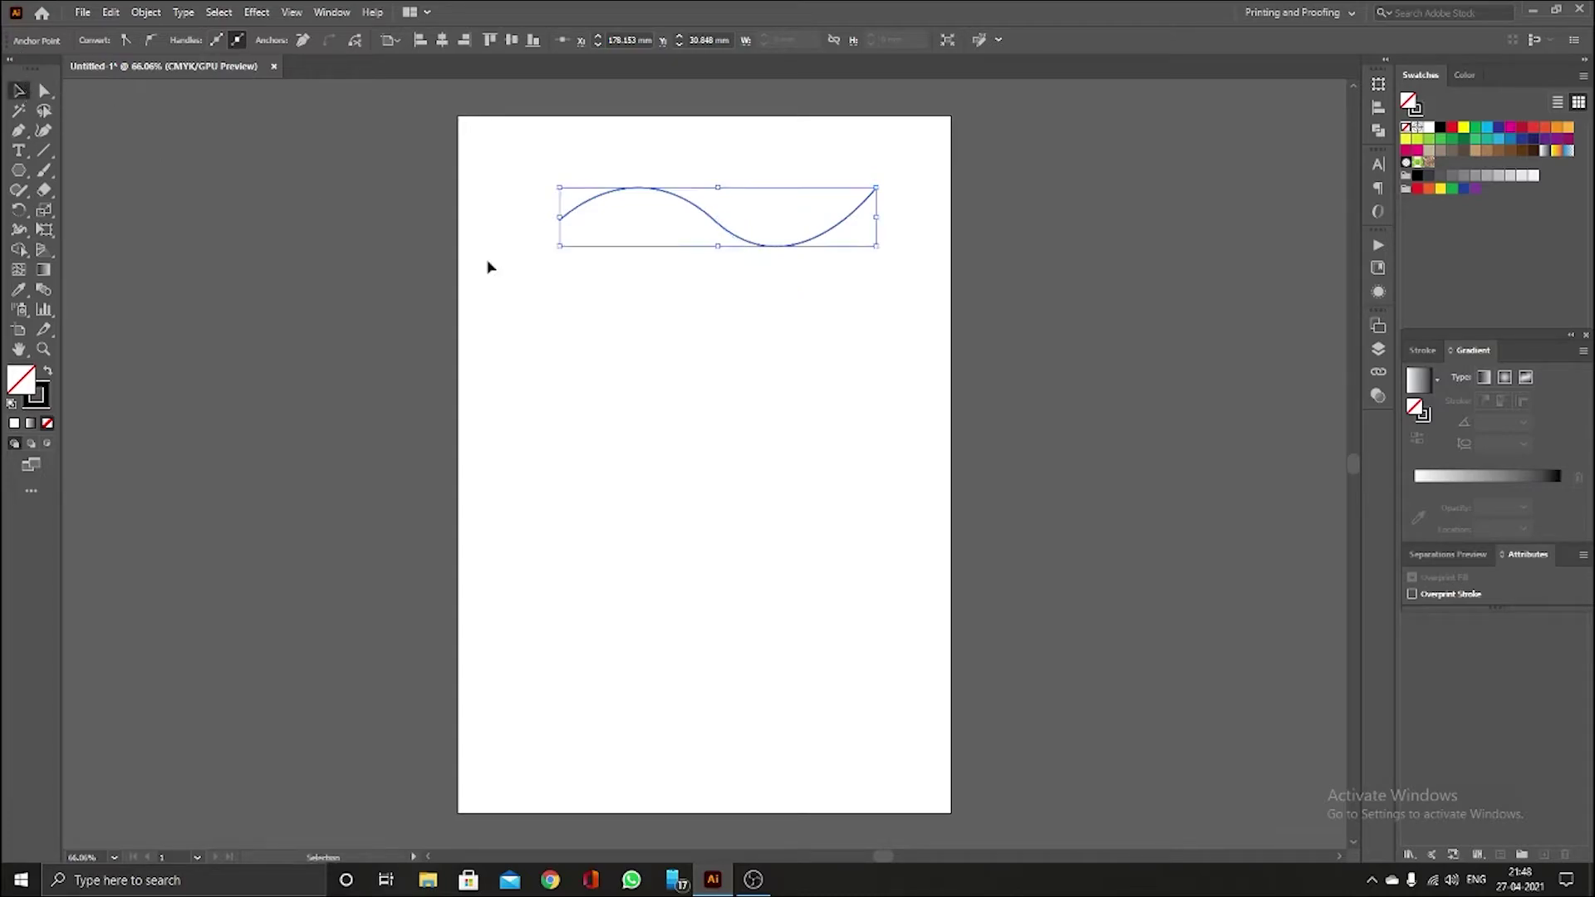
# - Move the S-curve down the artboard and back up to its original height, slightly further left
pyautogui.moveTo(749, 246); pyautogui.dragTo(728, 315)
pyautogui.click(799, 368)
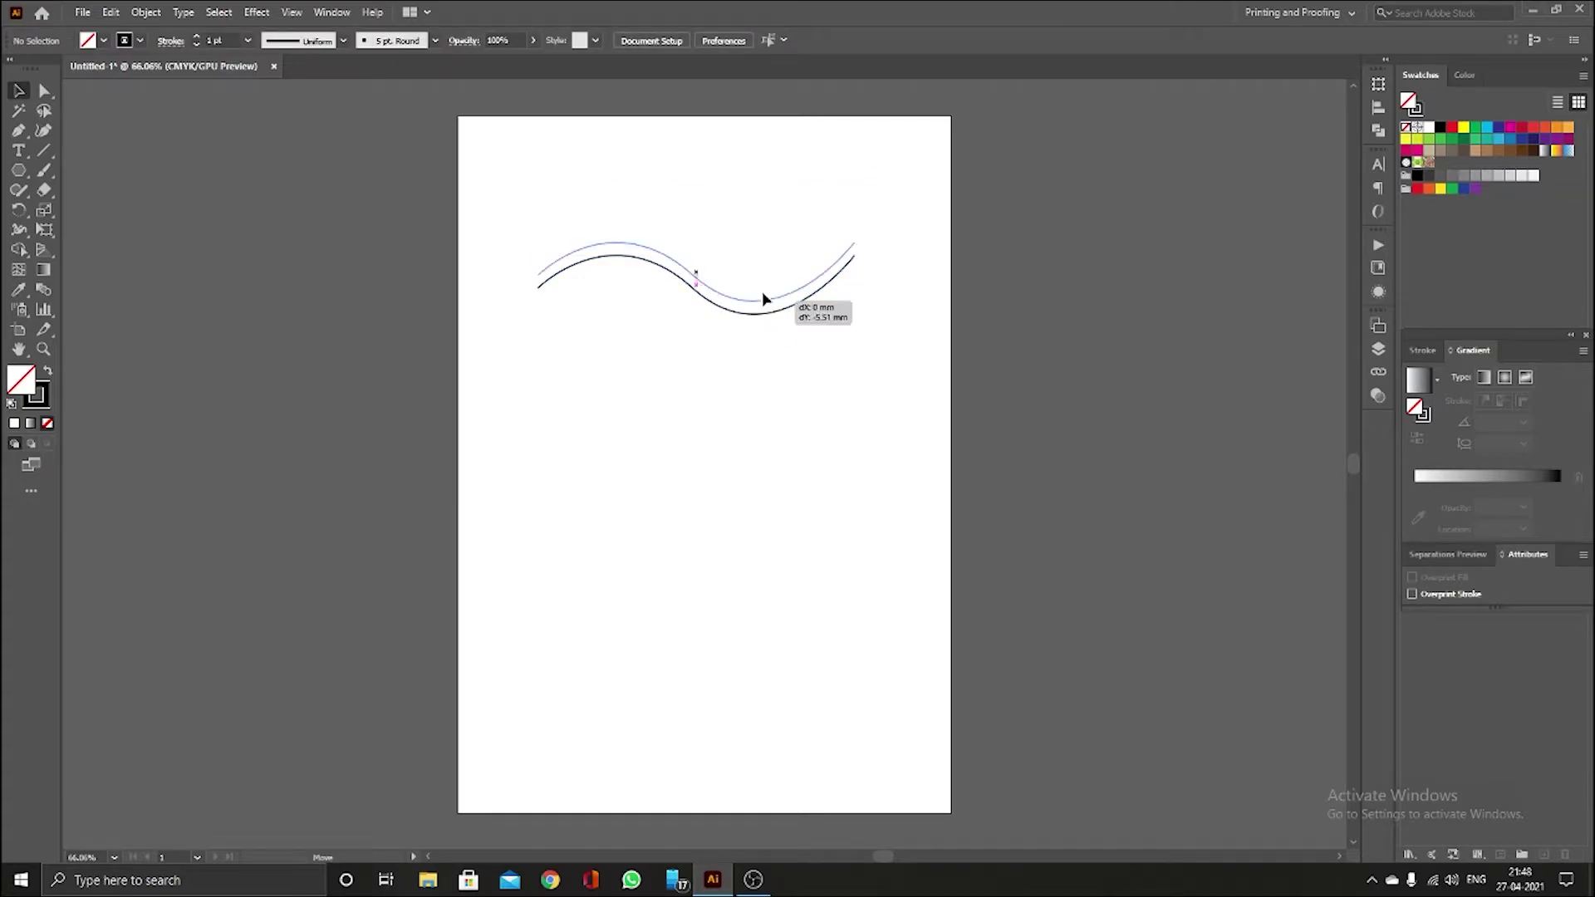
pyautogui.hotkey('ctrl', 'z')
pyautogui.click(785, 336)
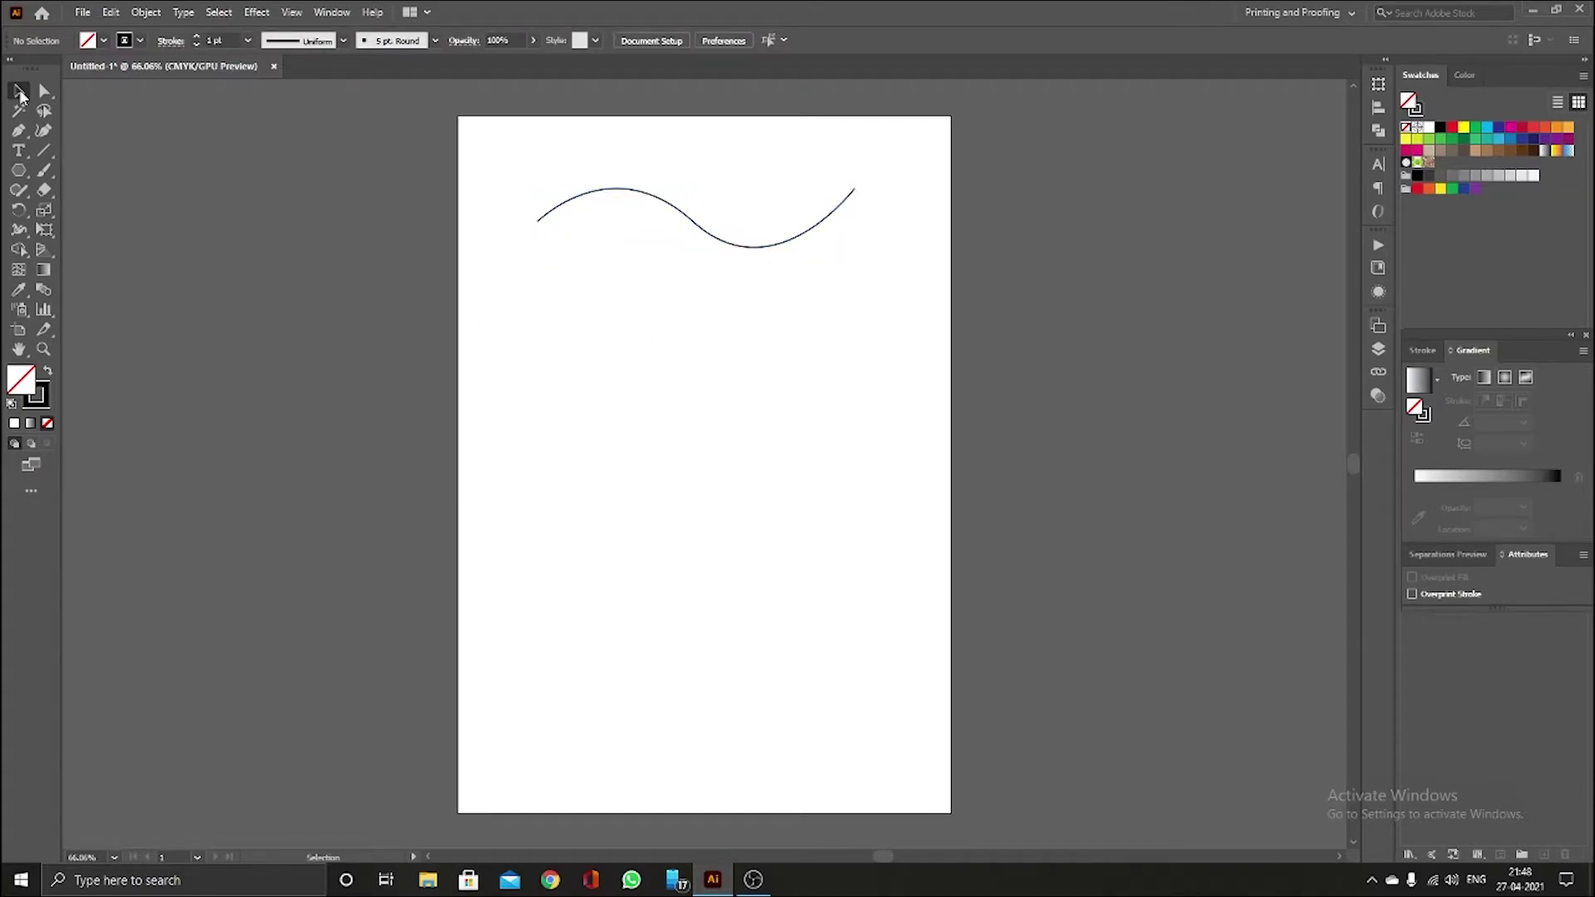
pyautogui.click(18, 131)
pyautogui.click(20, 92)
# - Steepen the S-curve at its middle anchor point by adjusting both direction handles with the Direct Selection tool, and reselect that anchor
pyautogui.moveTo(510, 162); pyautogui.dragTo(895, 278)
pyautogui.click(44, 91)
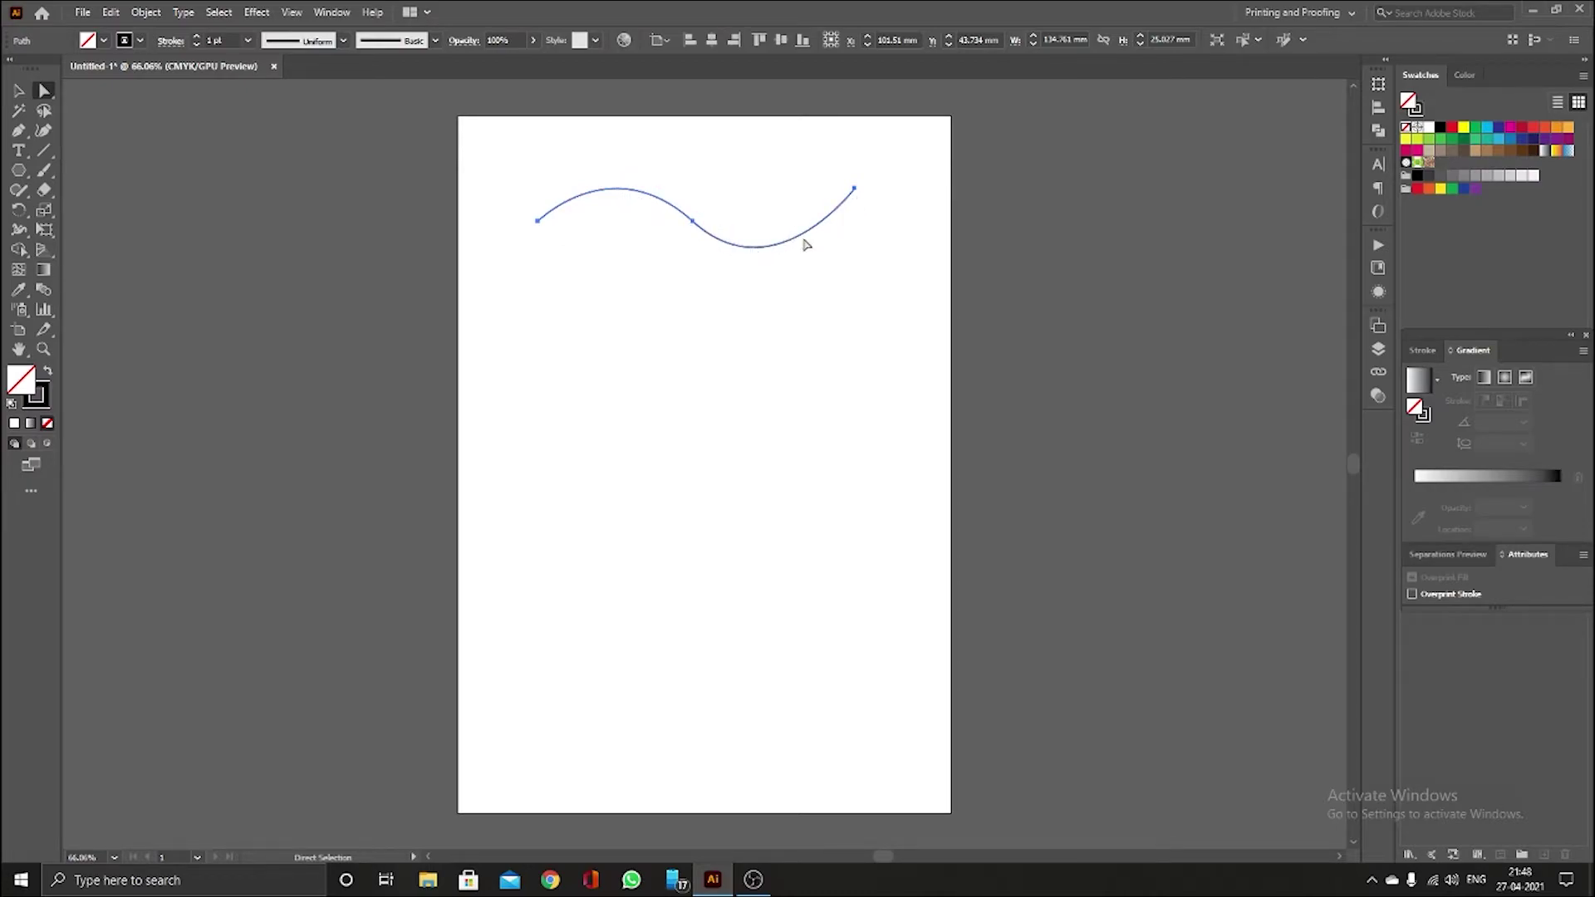
pyautogui.click(694, 222)
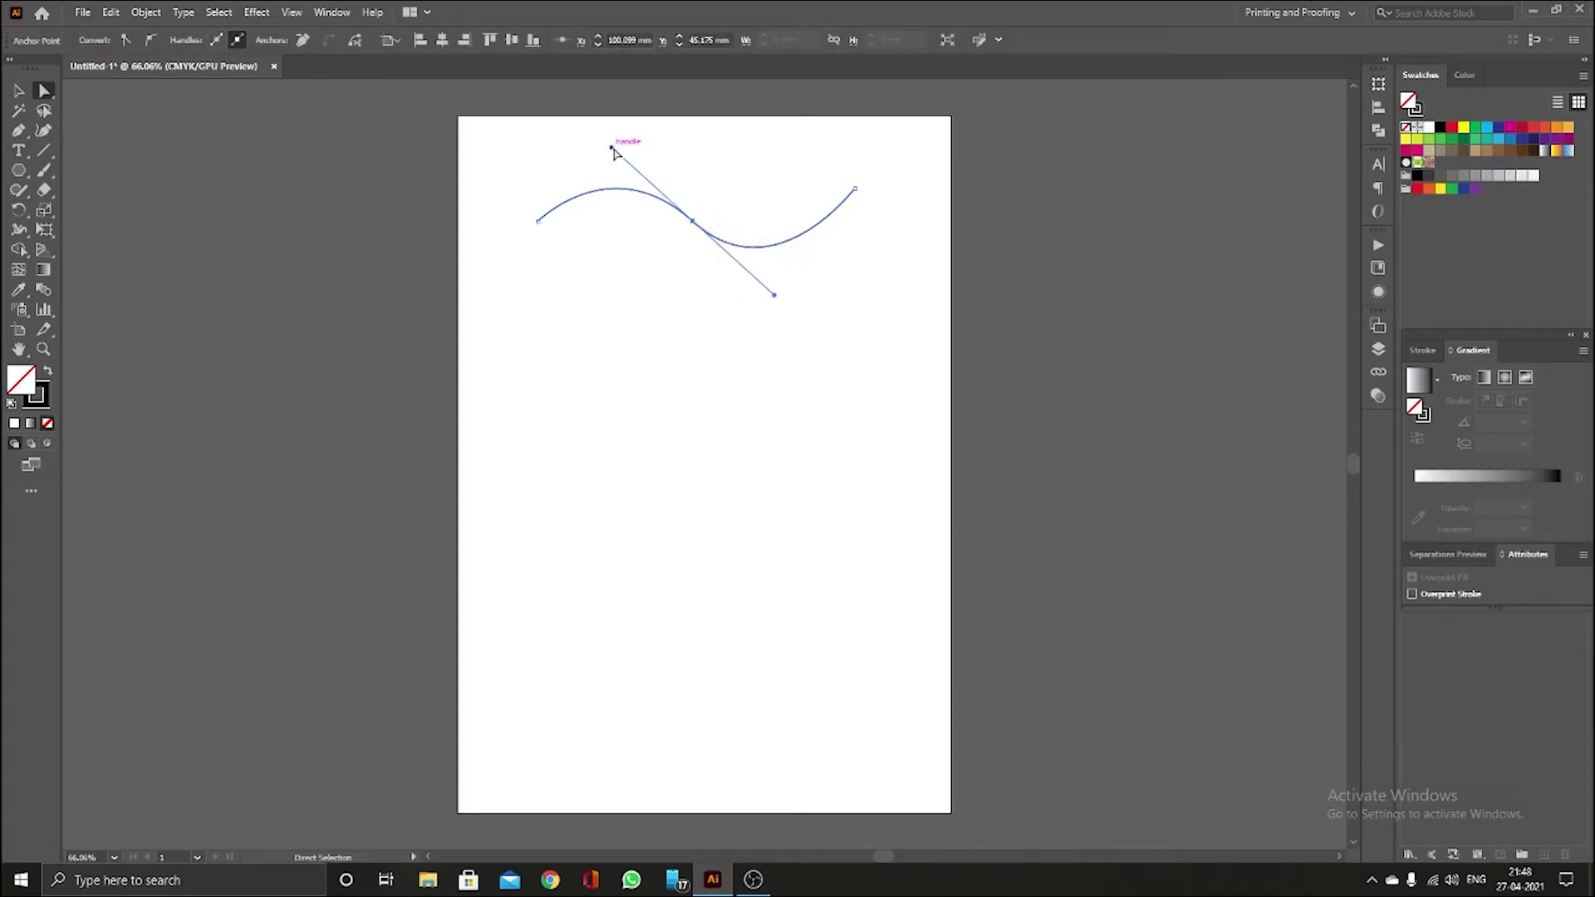
pyautogui.moveTo(776, 293)
pyautogui.mouseDown()
pyautogui.moveTo(774, 247)
pyautogui.moveTo(774, 281)
pyautogui.mouseUp()
pyautogui.moveTo(605, 157)
pyautogui.mouseDown()
pyautogui.moveTo(659, 200)
pyautogui.moveTo(608, 127)
pyautogui.mouseUp()
pyautogui.click(765, 303)
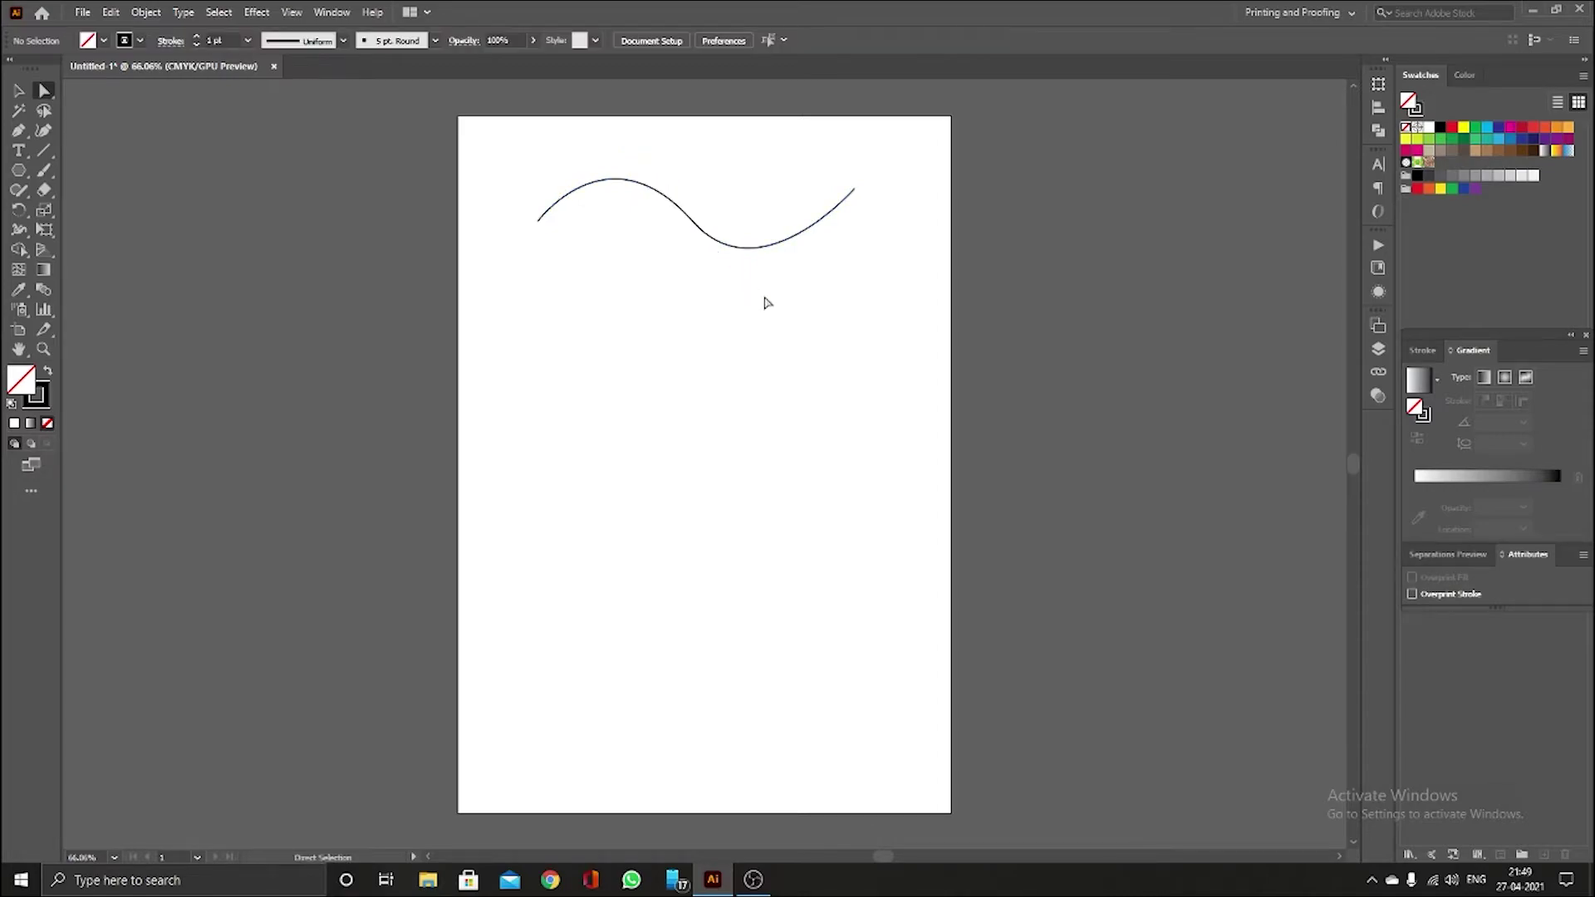
pyautogui.click(697, 226)
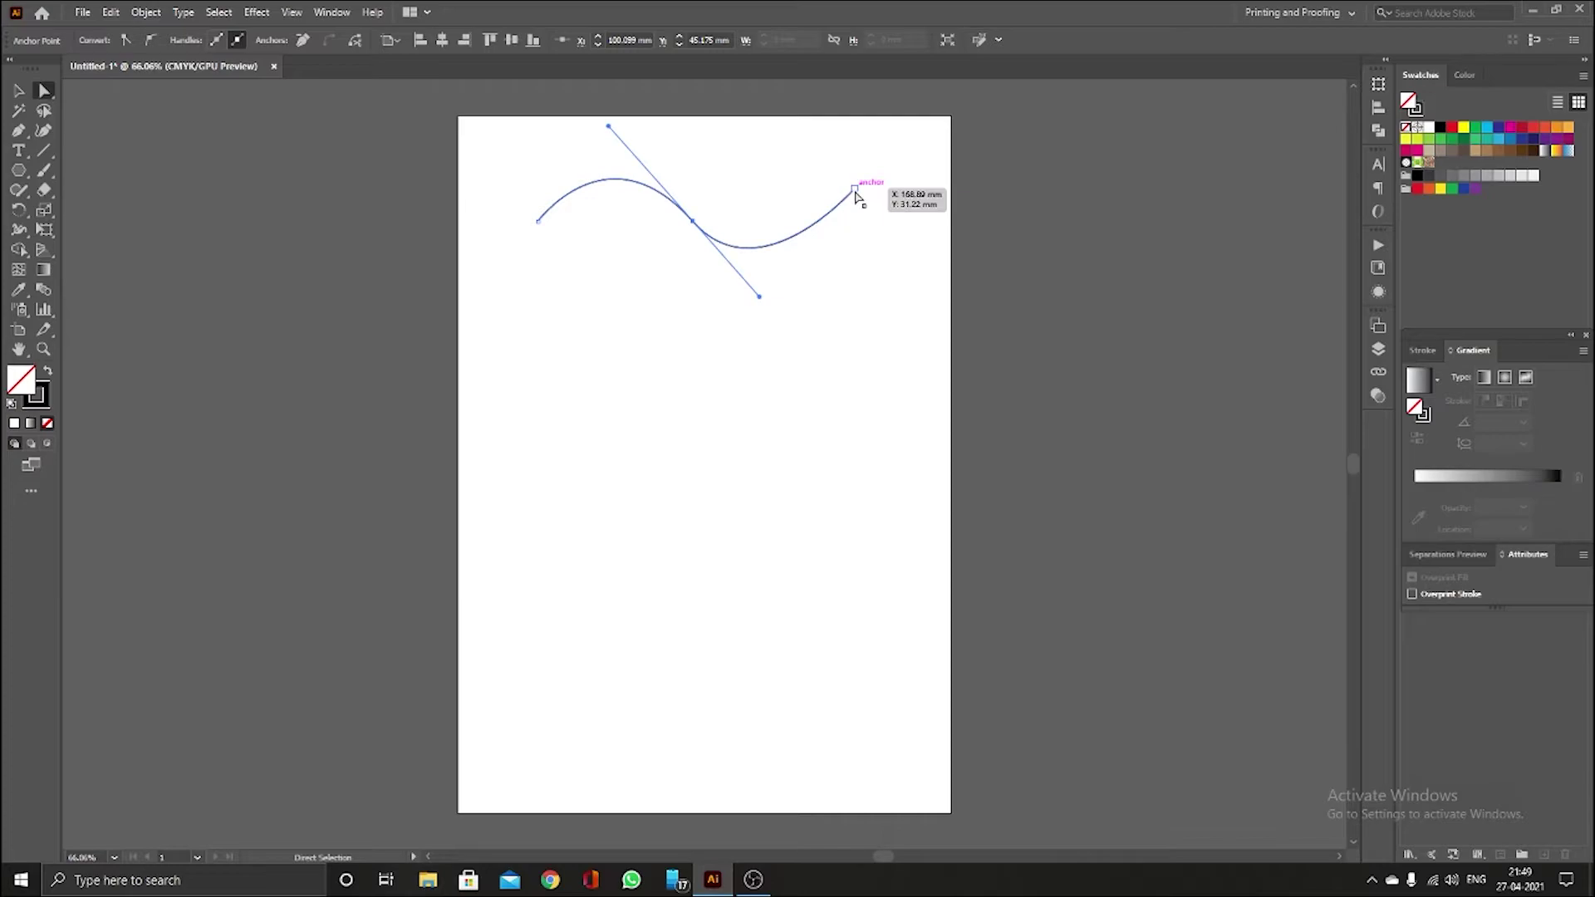
pyautogui.click(18, 90)
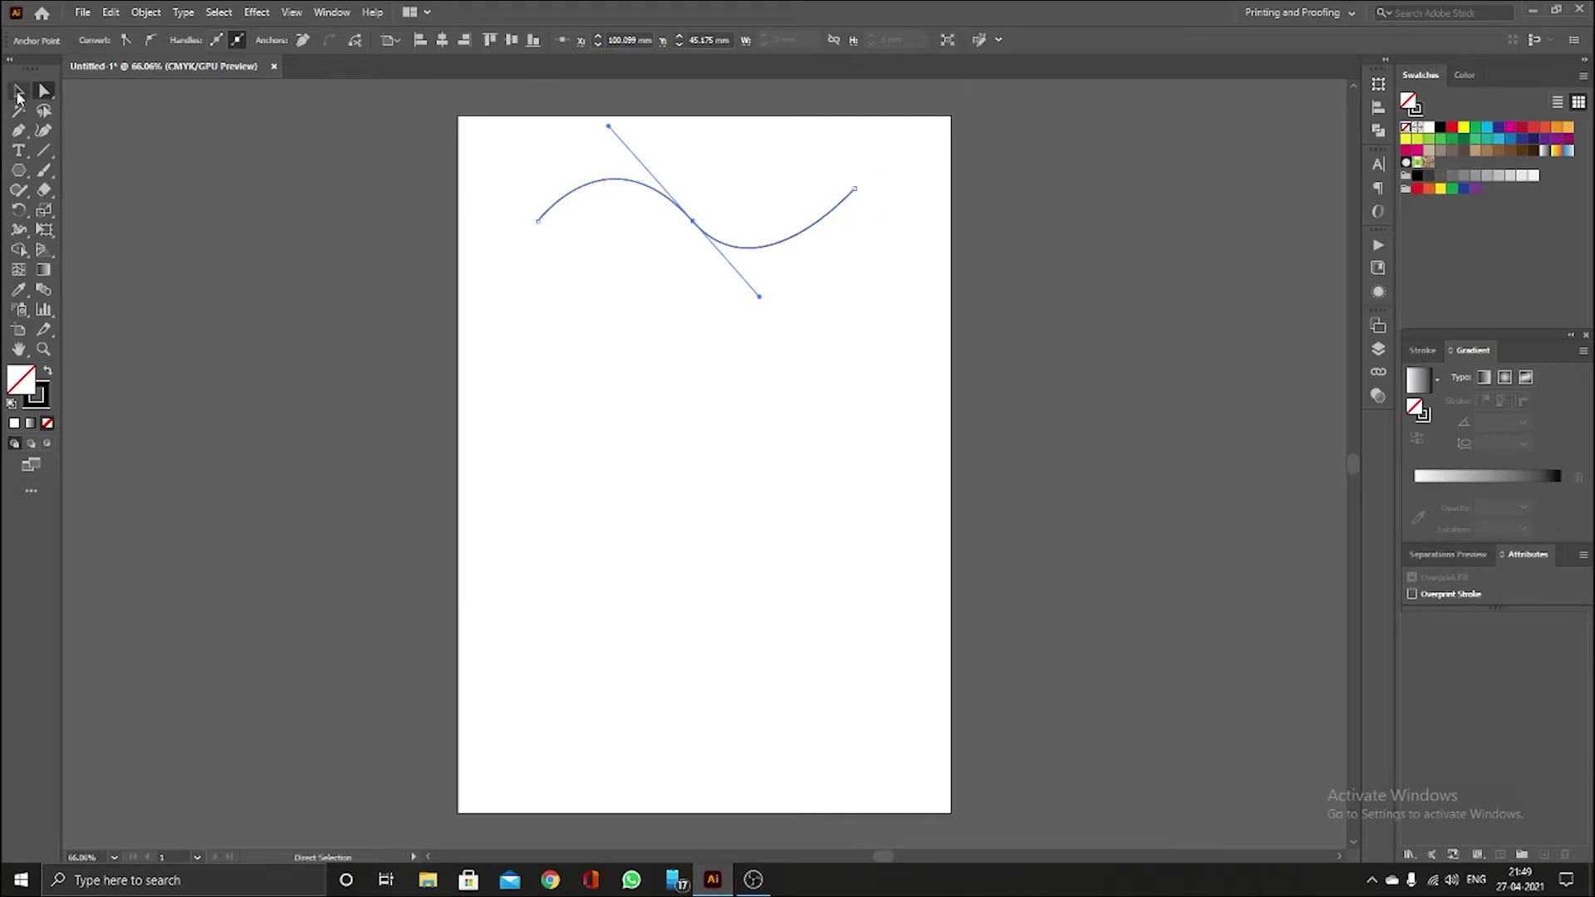
pyautogui.click(761, 363)
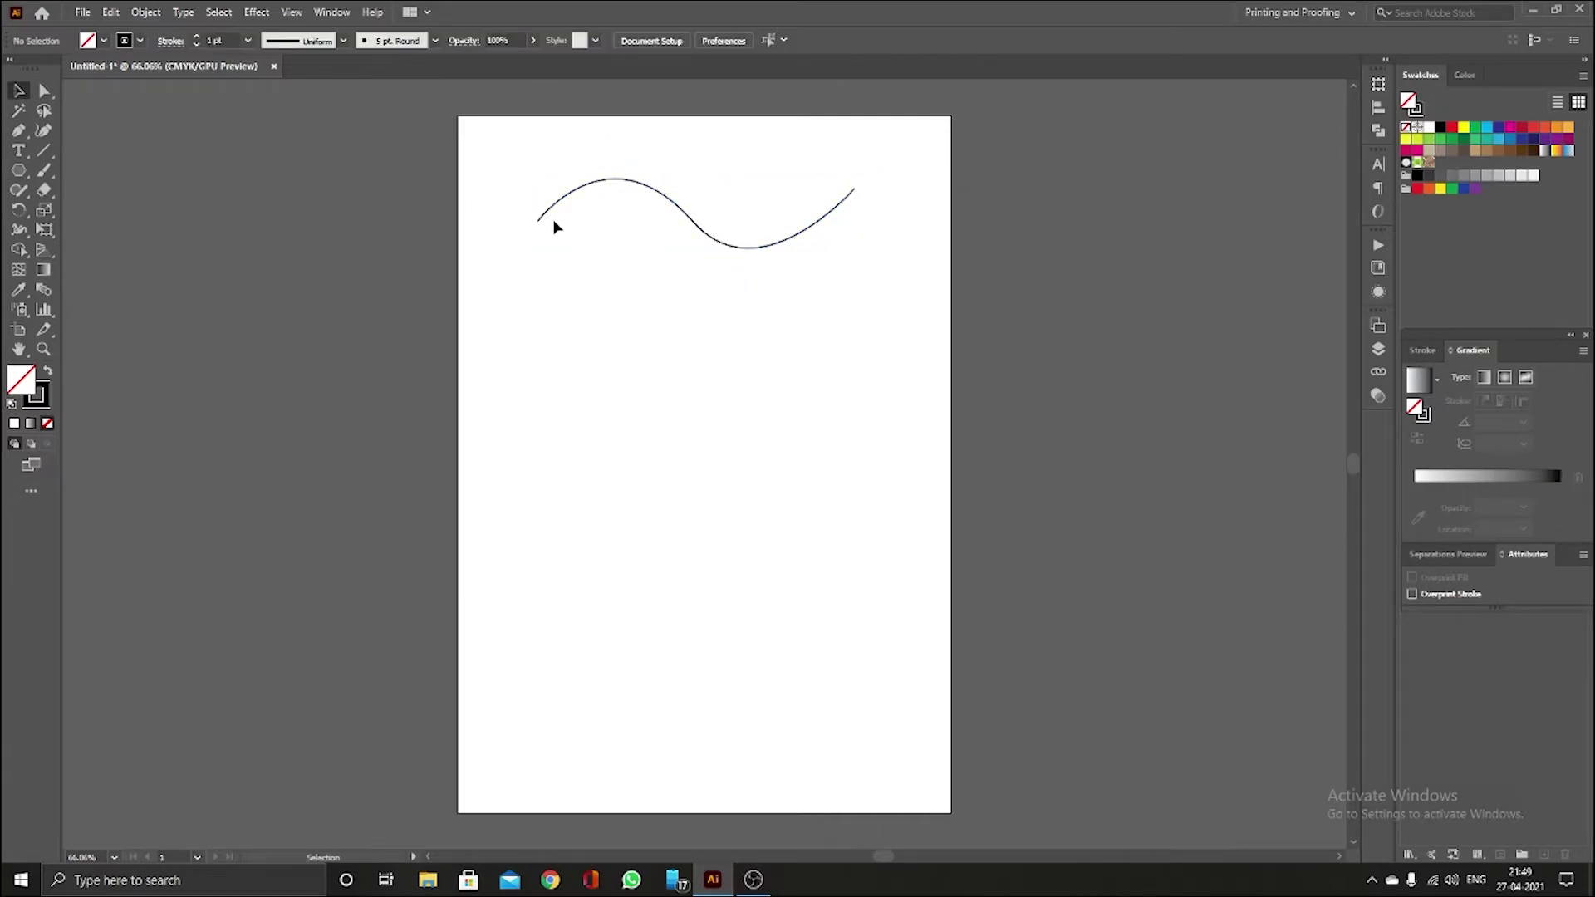
pyautogui.click(18, 131)
pyautogui.click(556, 368)
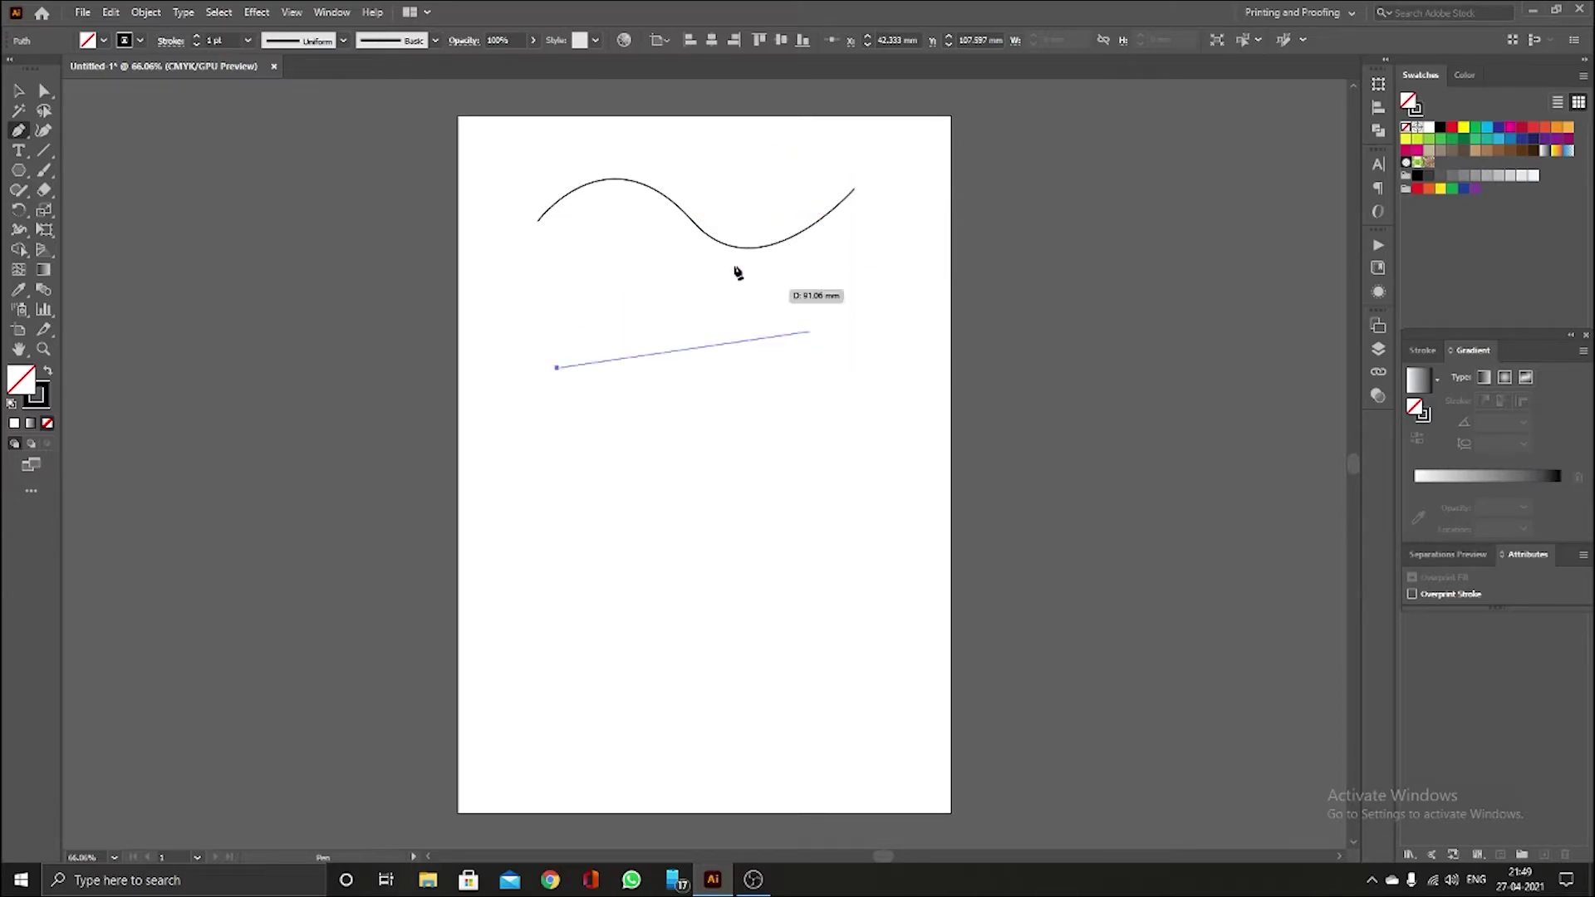
pyautogui.click(290, 12)
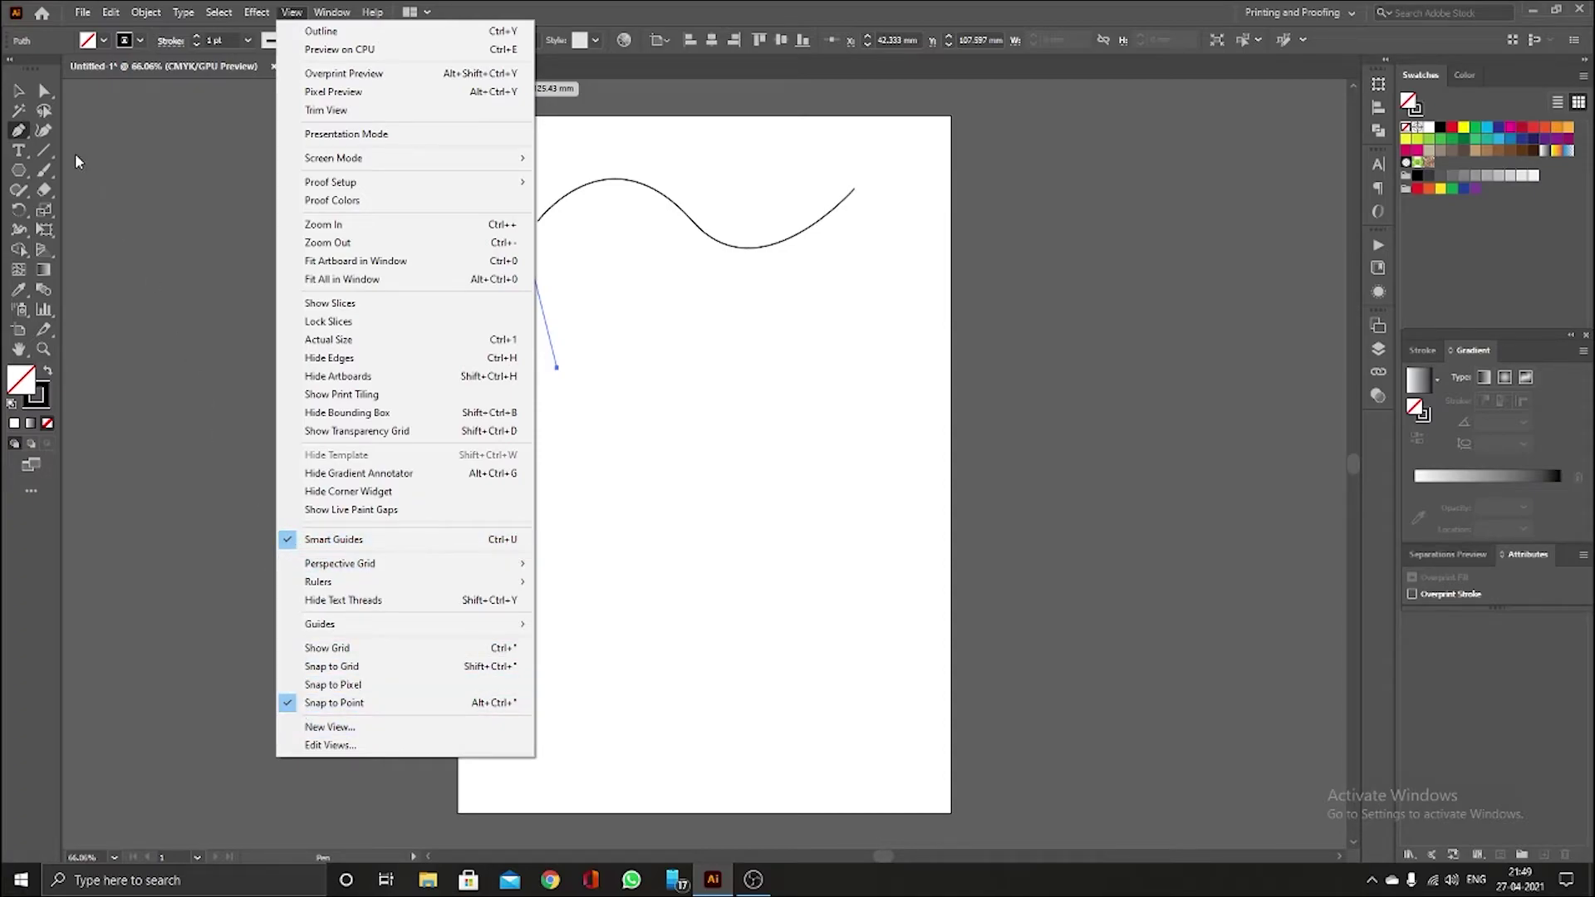
pyautogui.click(22, 96)
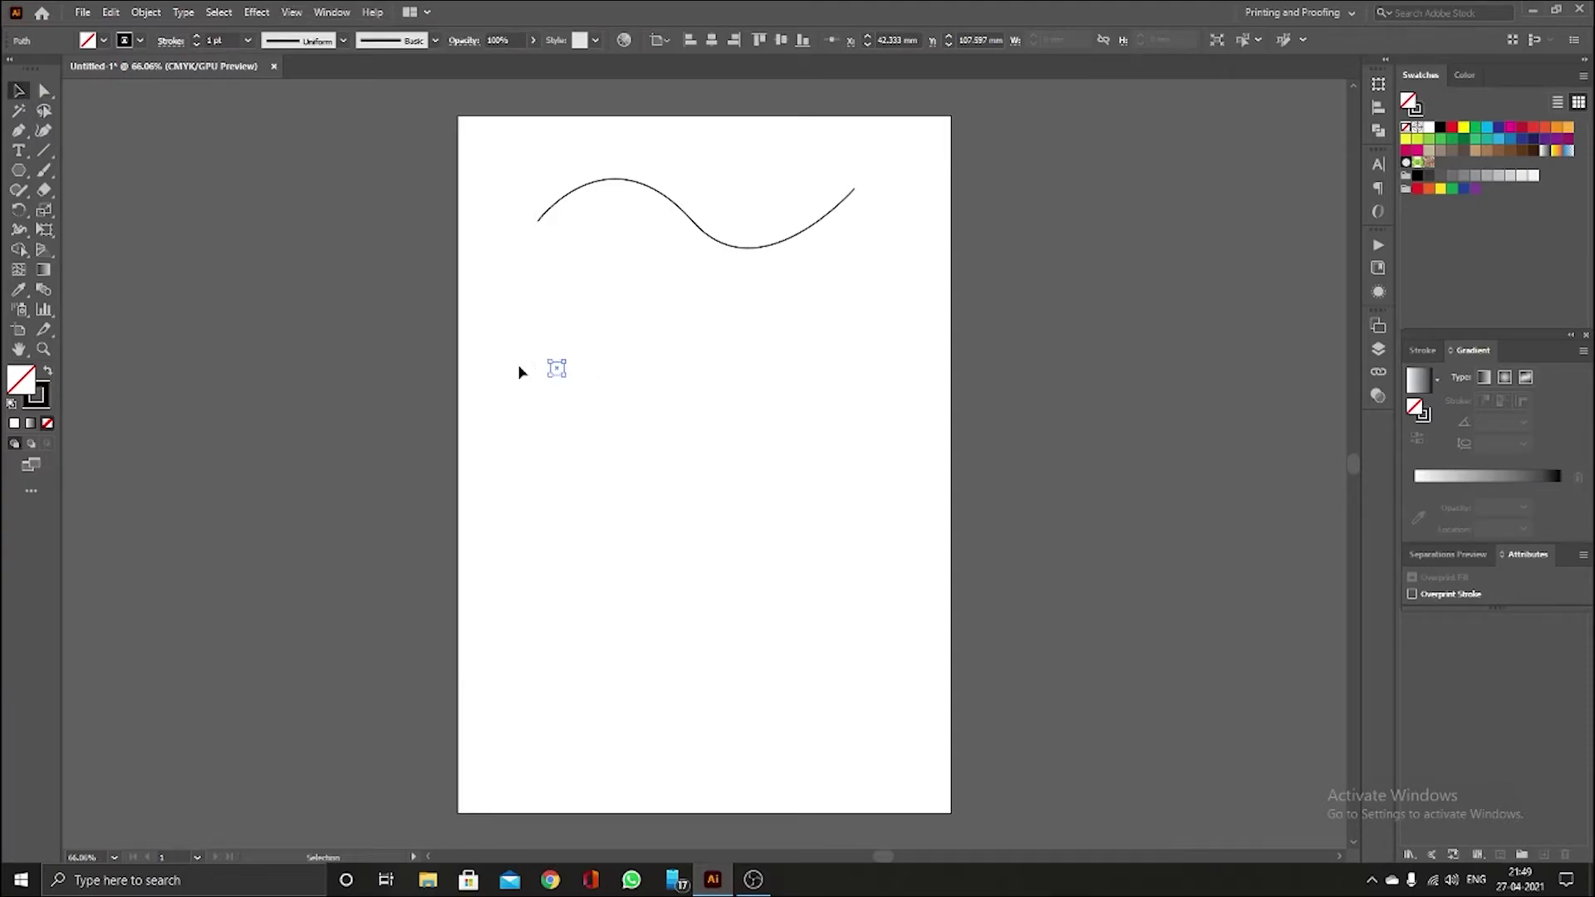
pyautogui.click(518, 371)
# - Draw a closed rectangle about 135 mm wide and 70 mm high with the Pen tool below the S-curve, aligned with the curve's ends
pyautogui.click(18, 133)
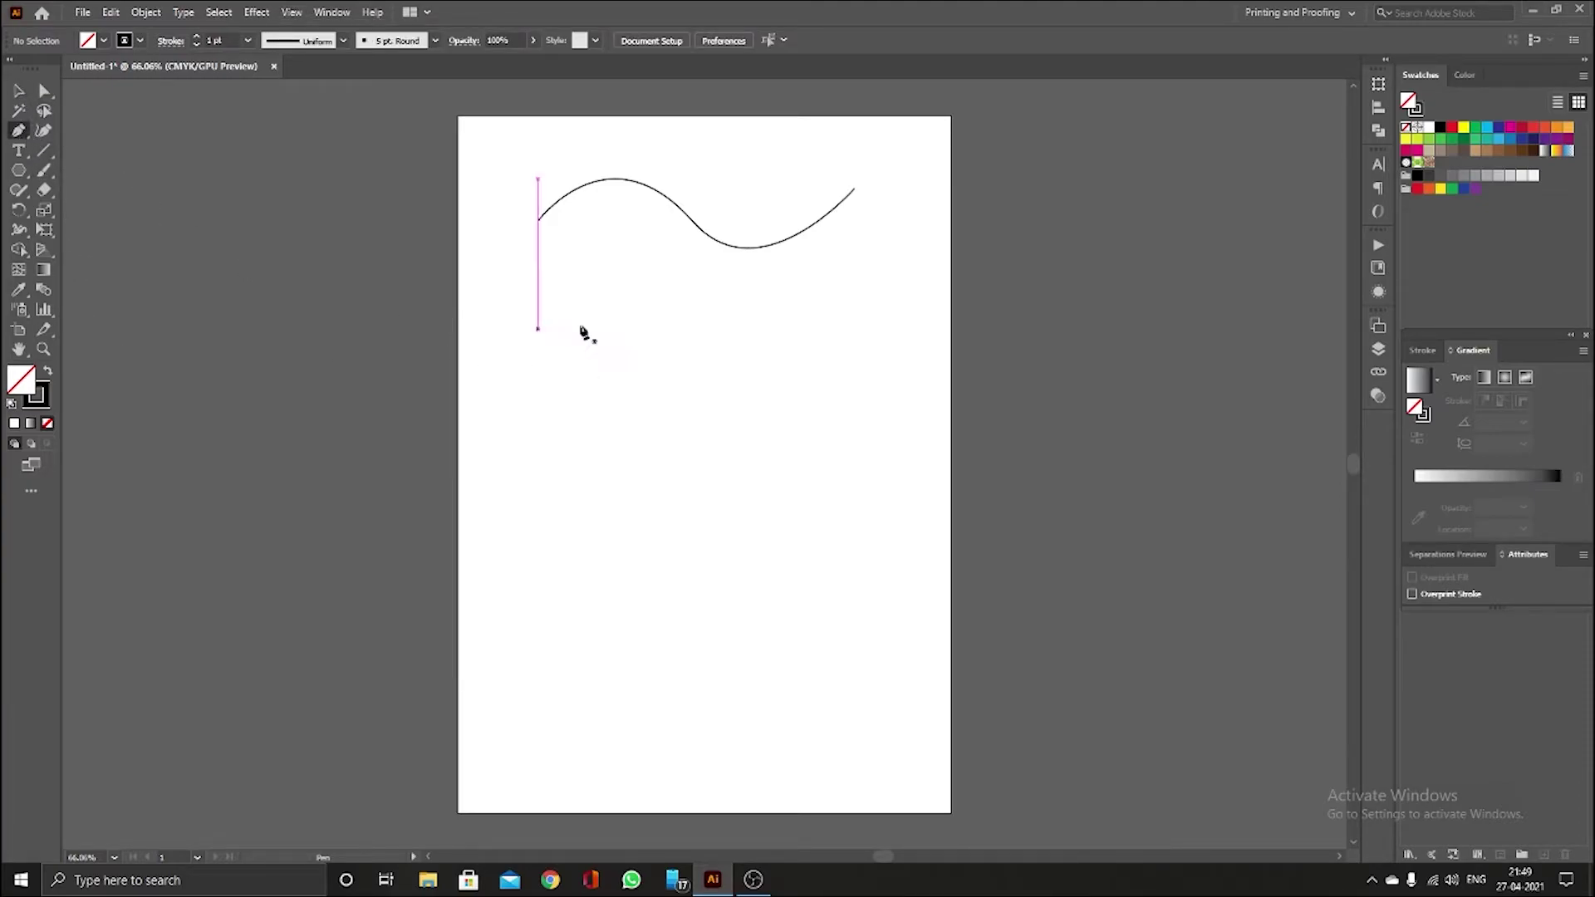
pyautogui.click(539, 392)
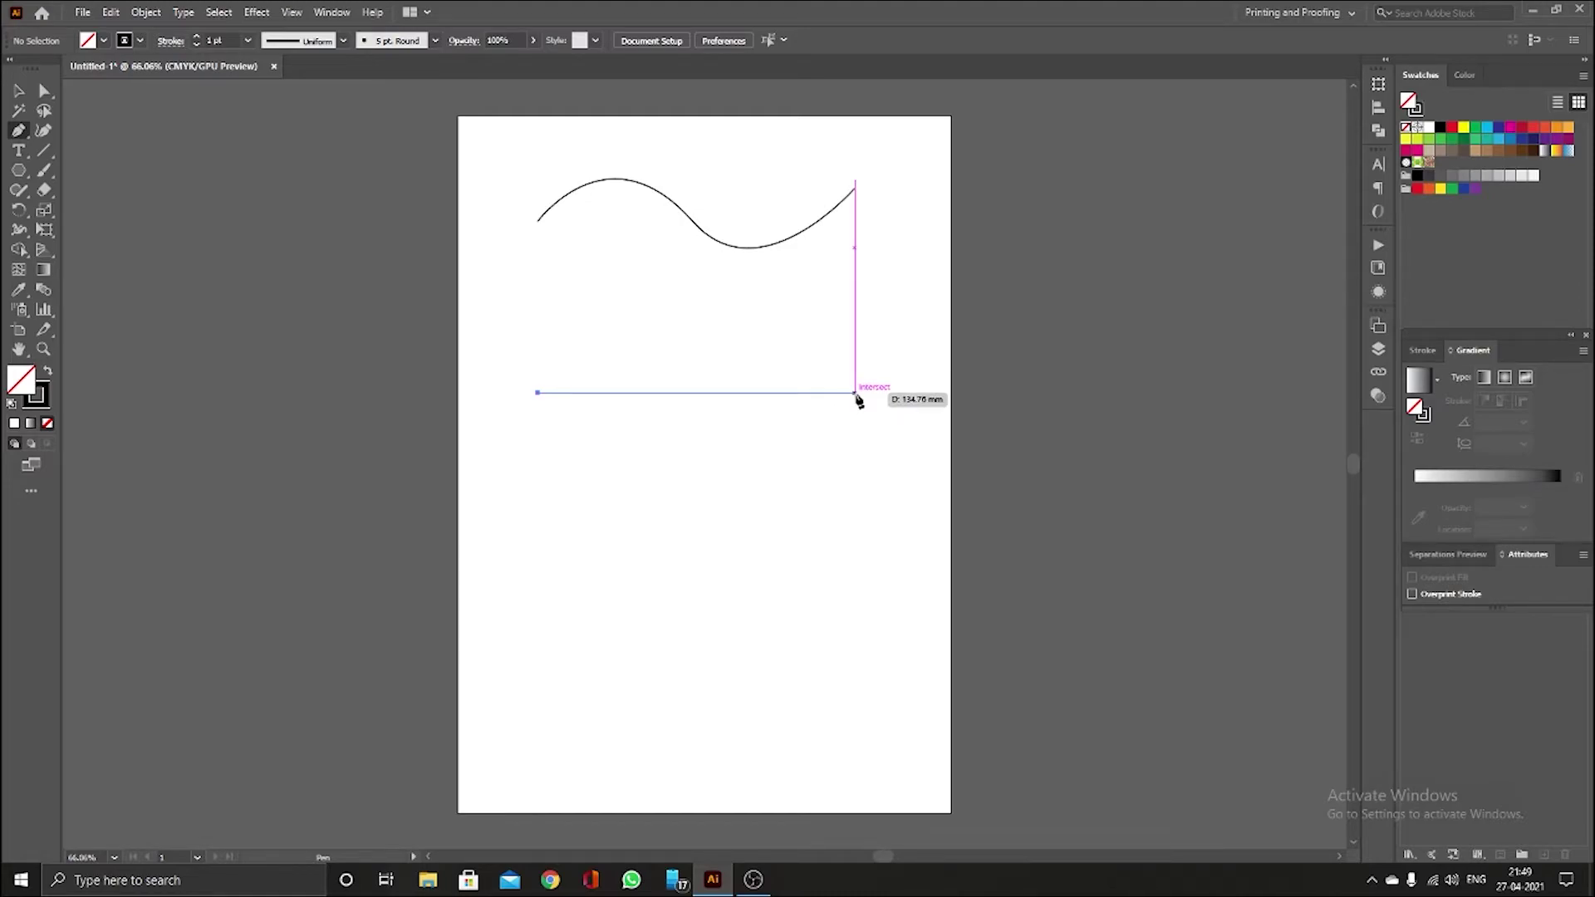
pyautogui.click(856, 393)
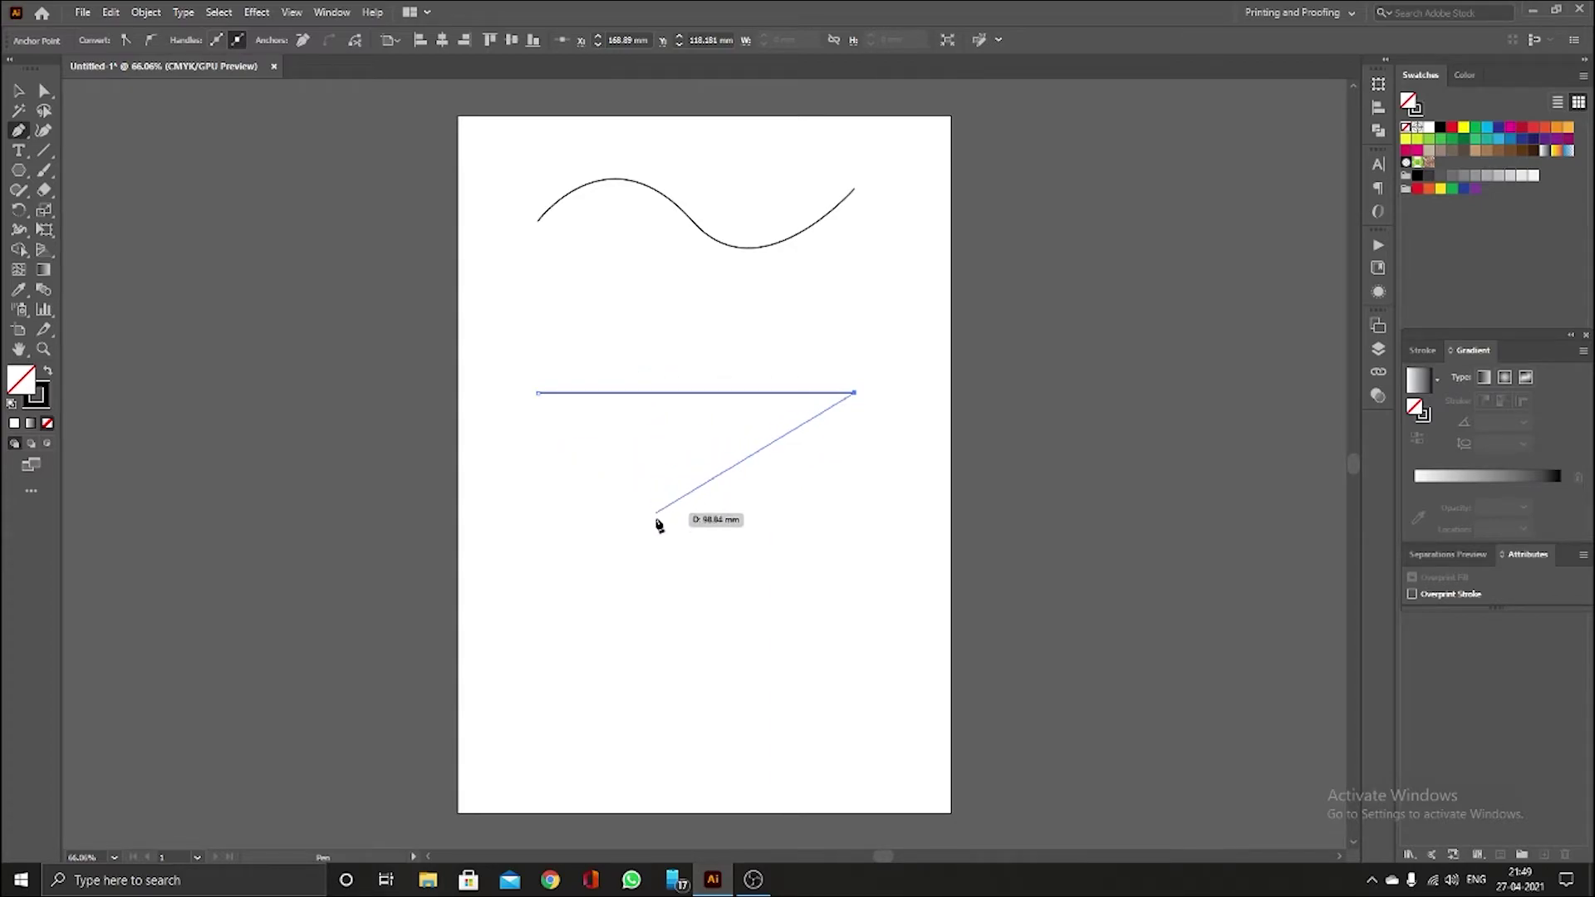
pyautogui.press('Escape')
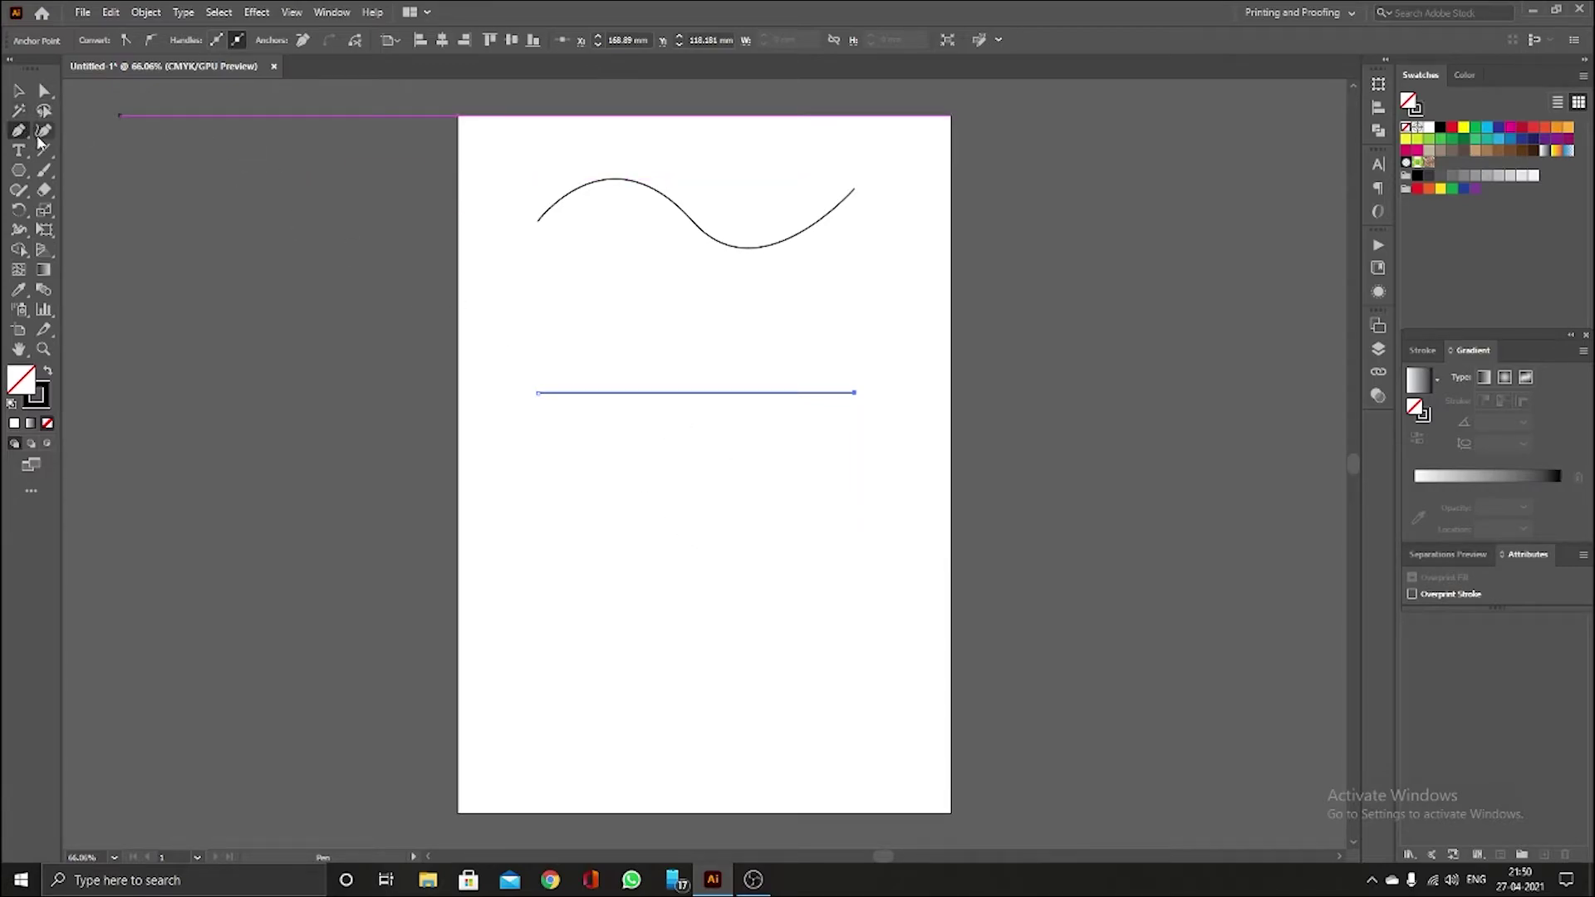
pyautogui.click(538, 392)
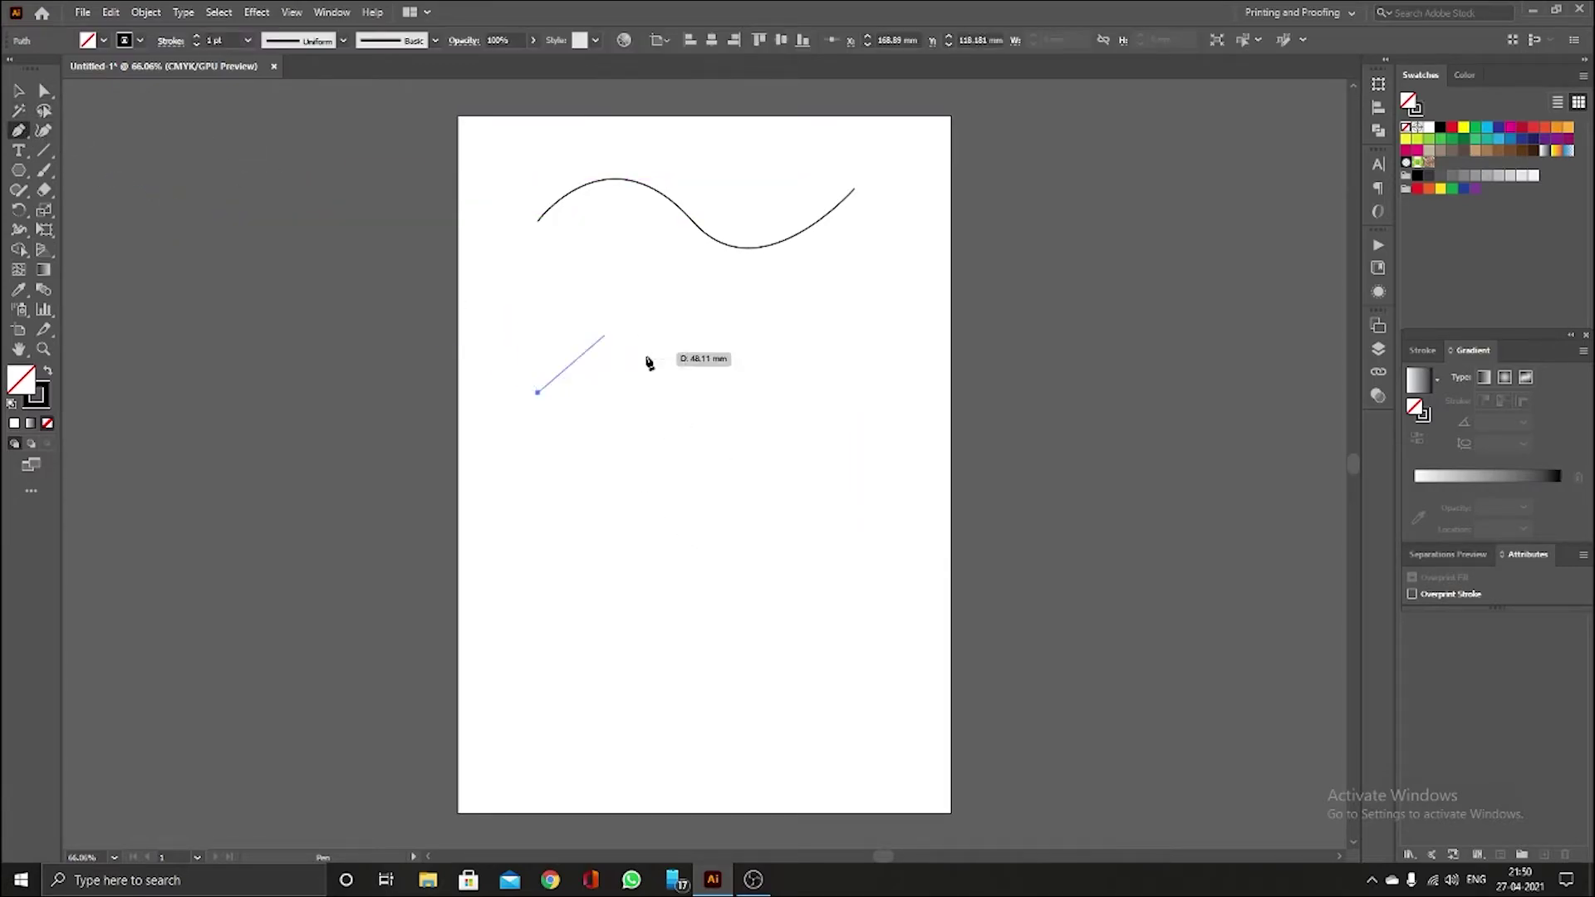
pyautogui.click(855, 392)
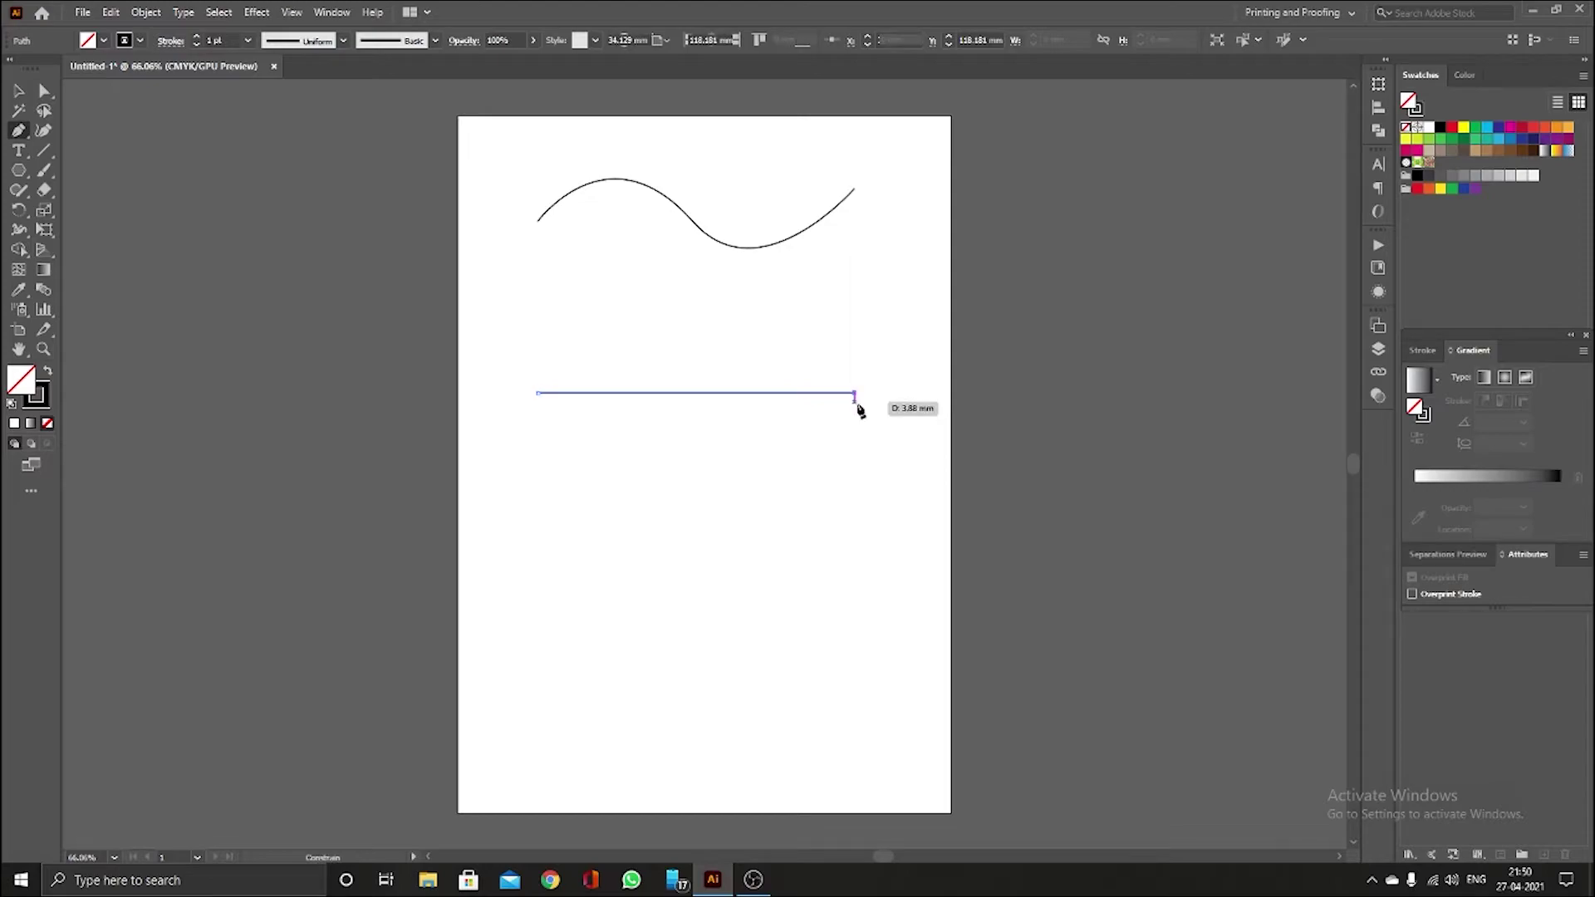
pyautogui.click(856, 558)
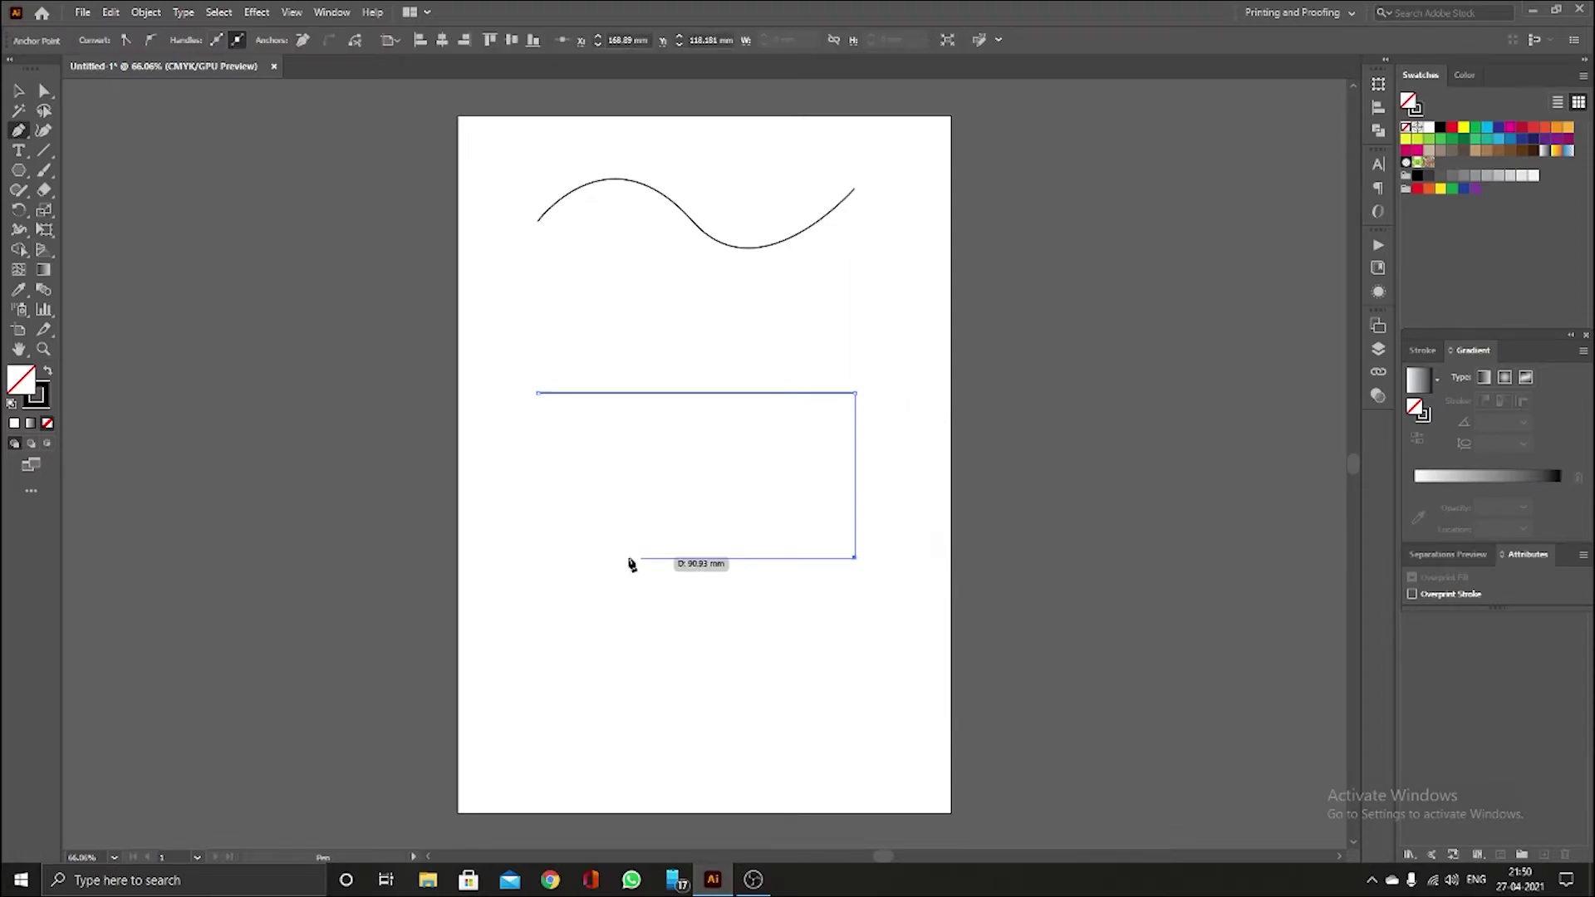
pyautogui.click(538, 558)
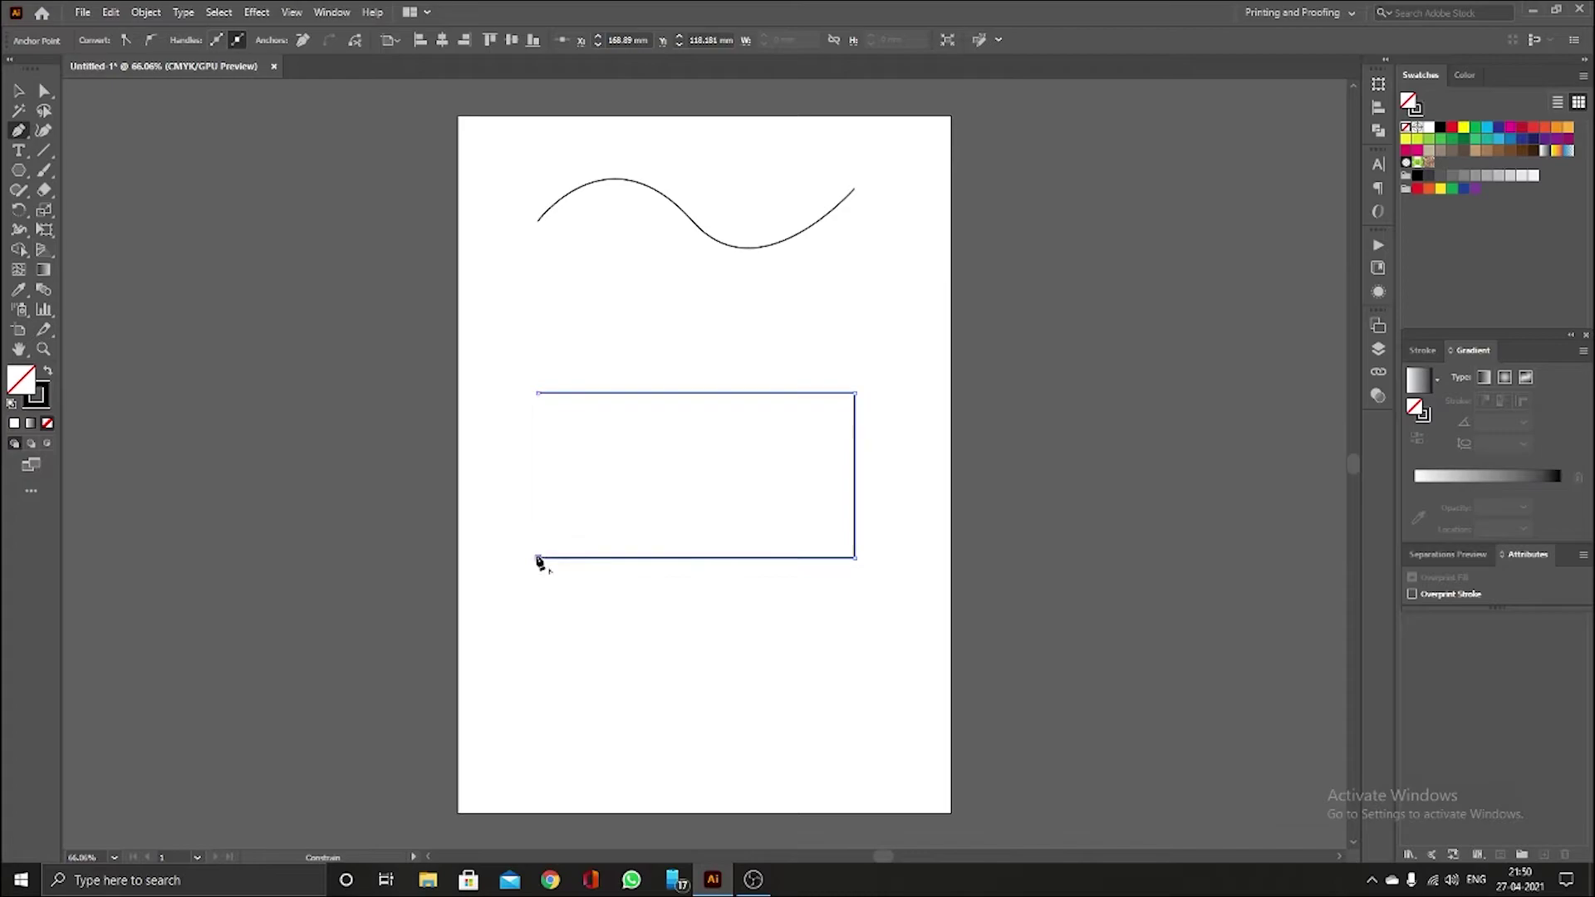
pyautogui.click(538, 394)
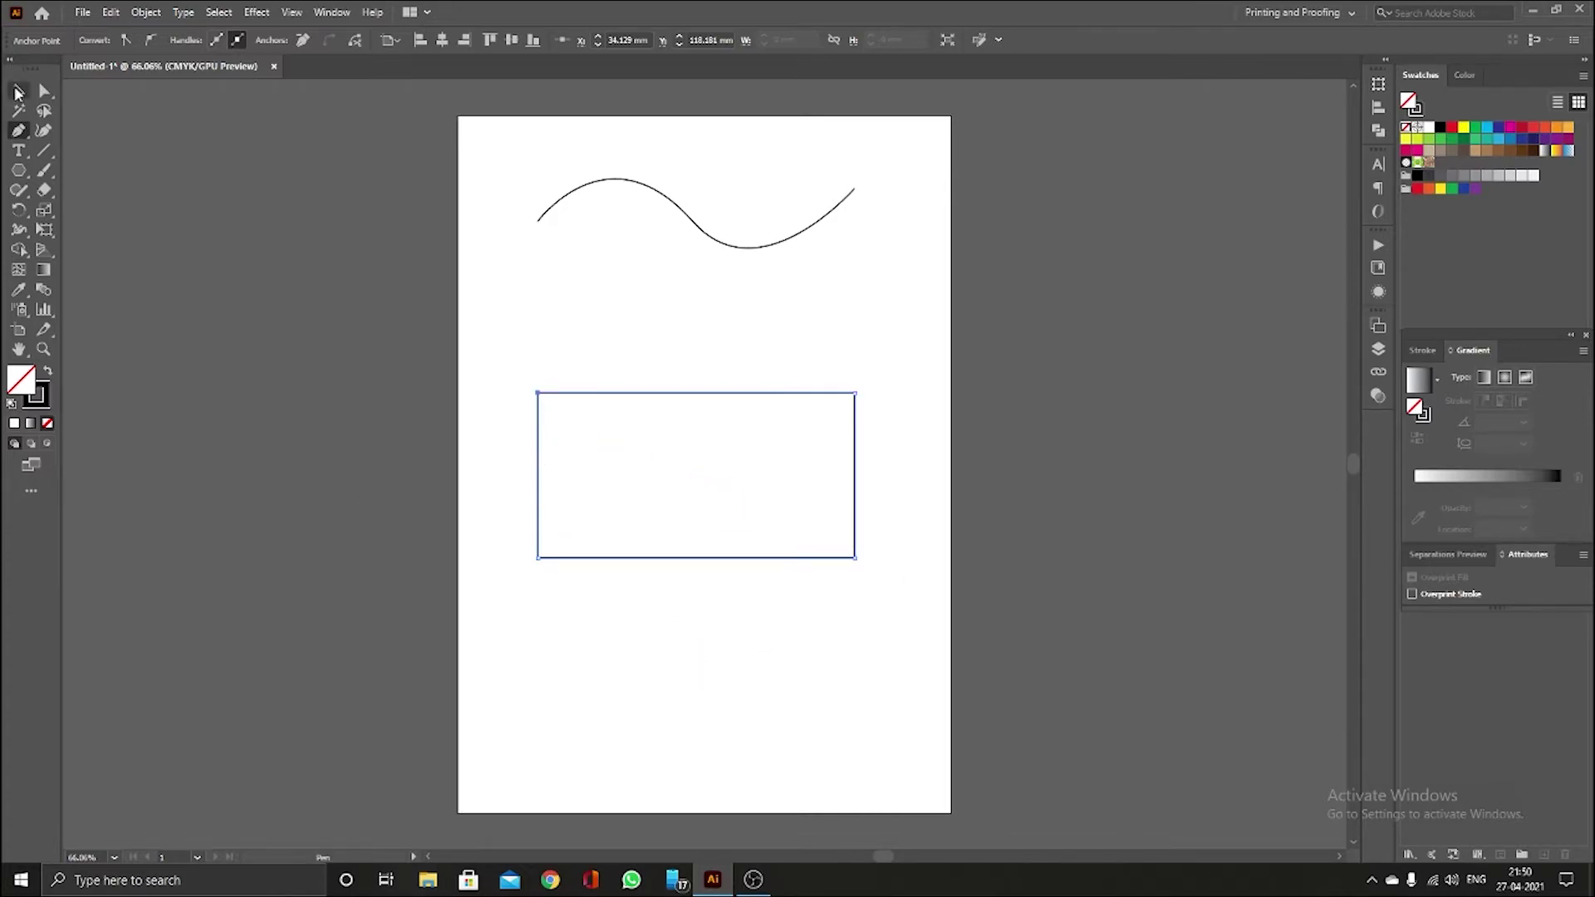
# - Move the rectangle straight up by about 27 mm, closer to the S-curve
pyautogui.click(16, 92)
pyautogui.click(354, 407)
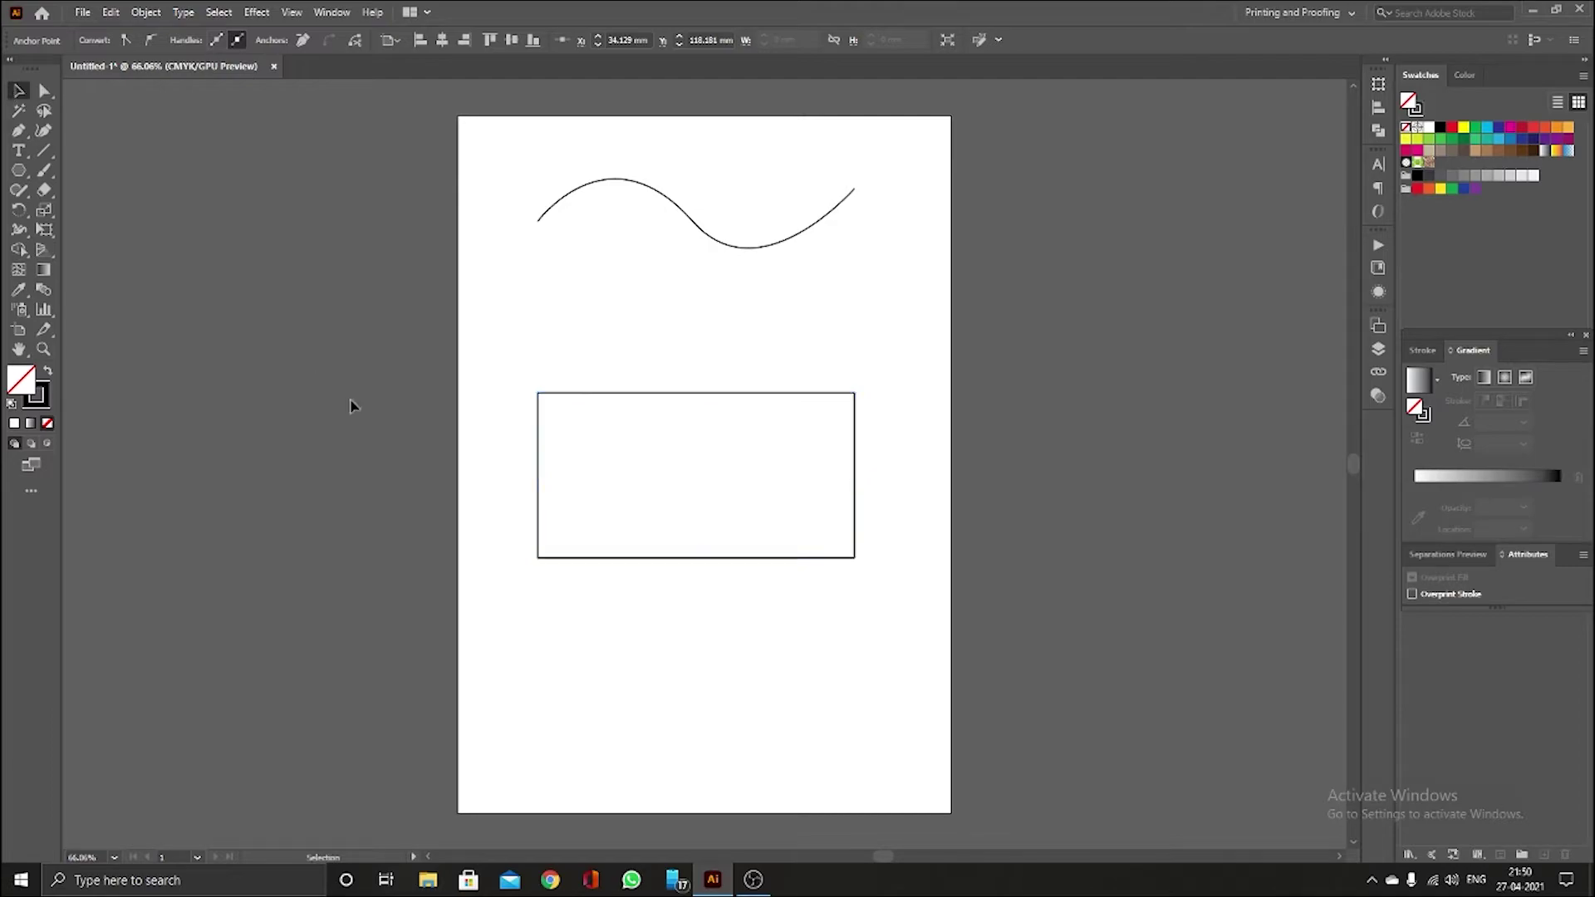
pyautogui.moveTo(704, 400); pyautogui.dragTo(704, 336)
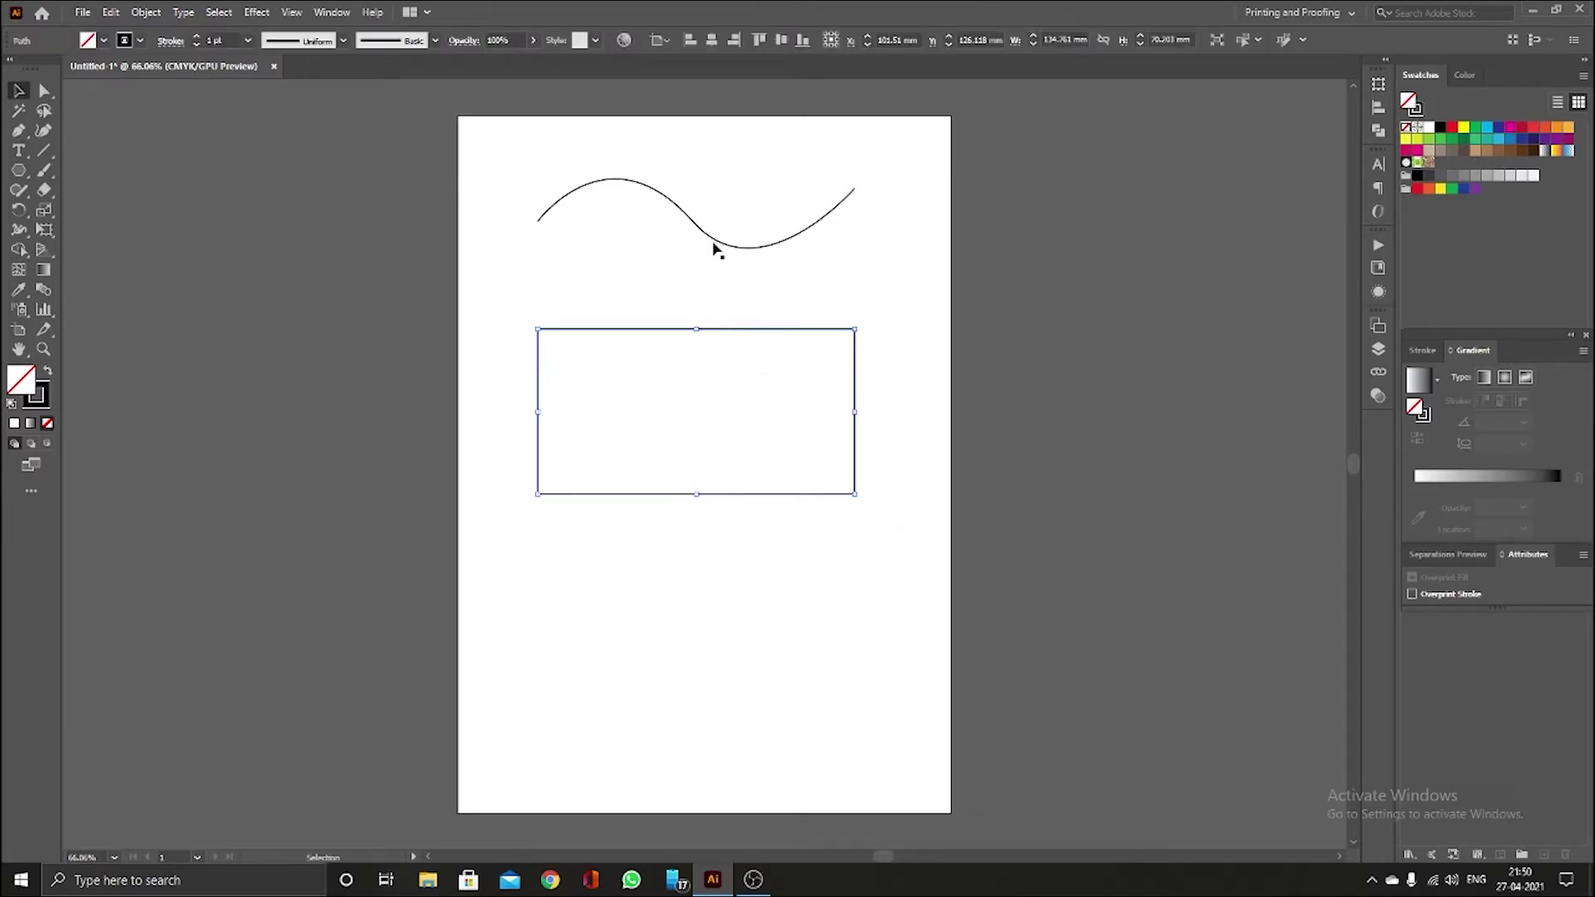
# - Recolour the S-curve's stroke, trying yellow and cyan before settling on a light blue swatch, and deselect the curve
pyautogui.click(717, 242)
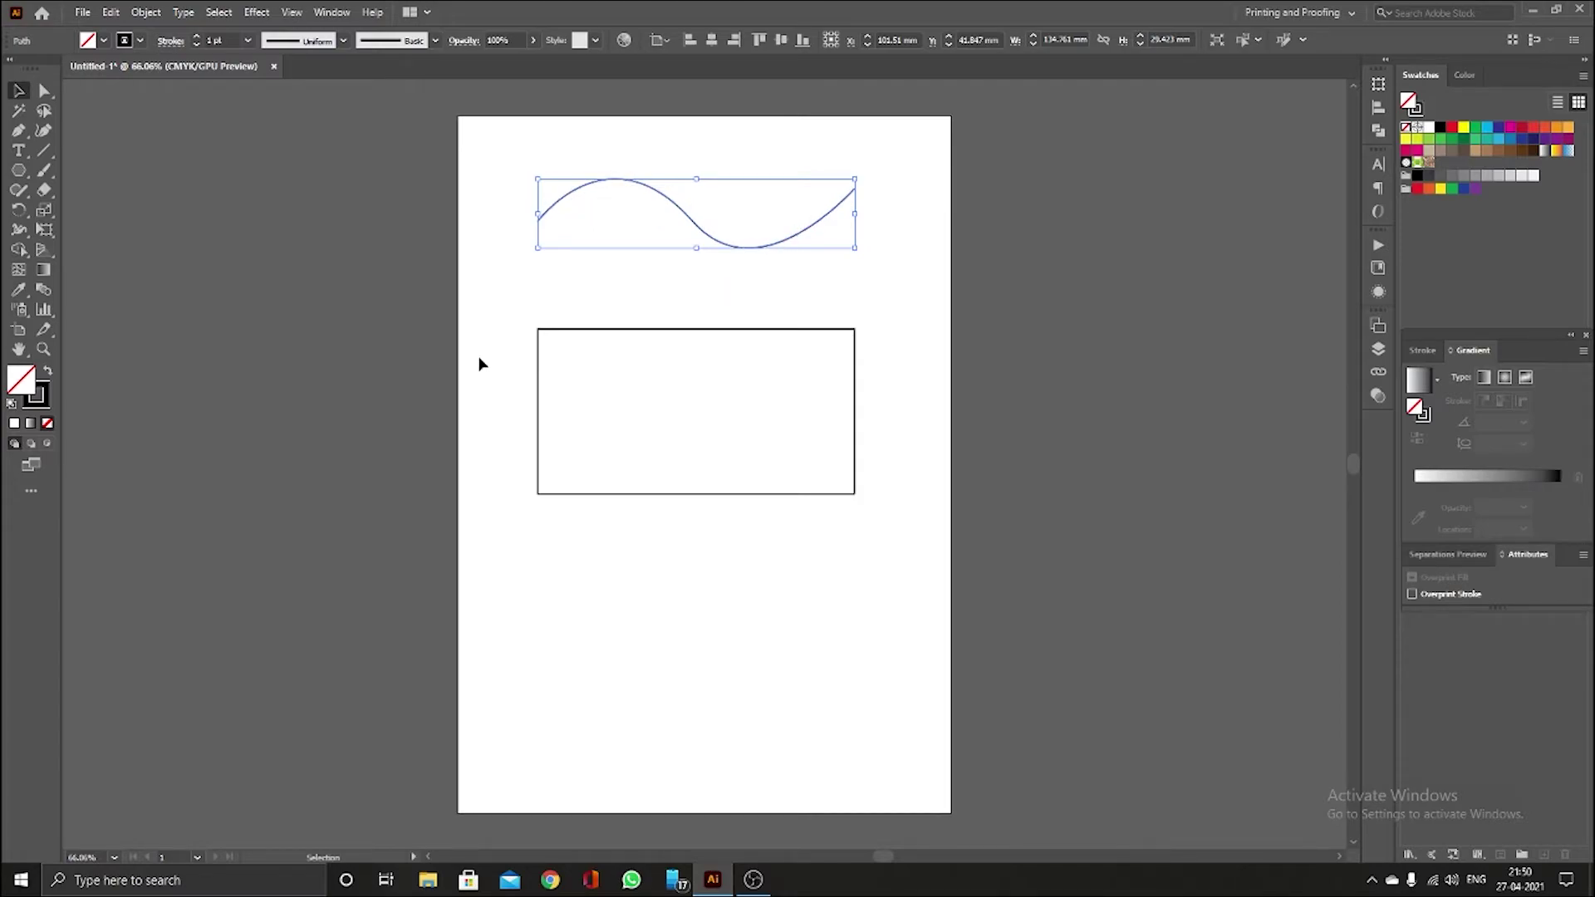
pyautogui.click(644, 340)
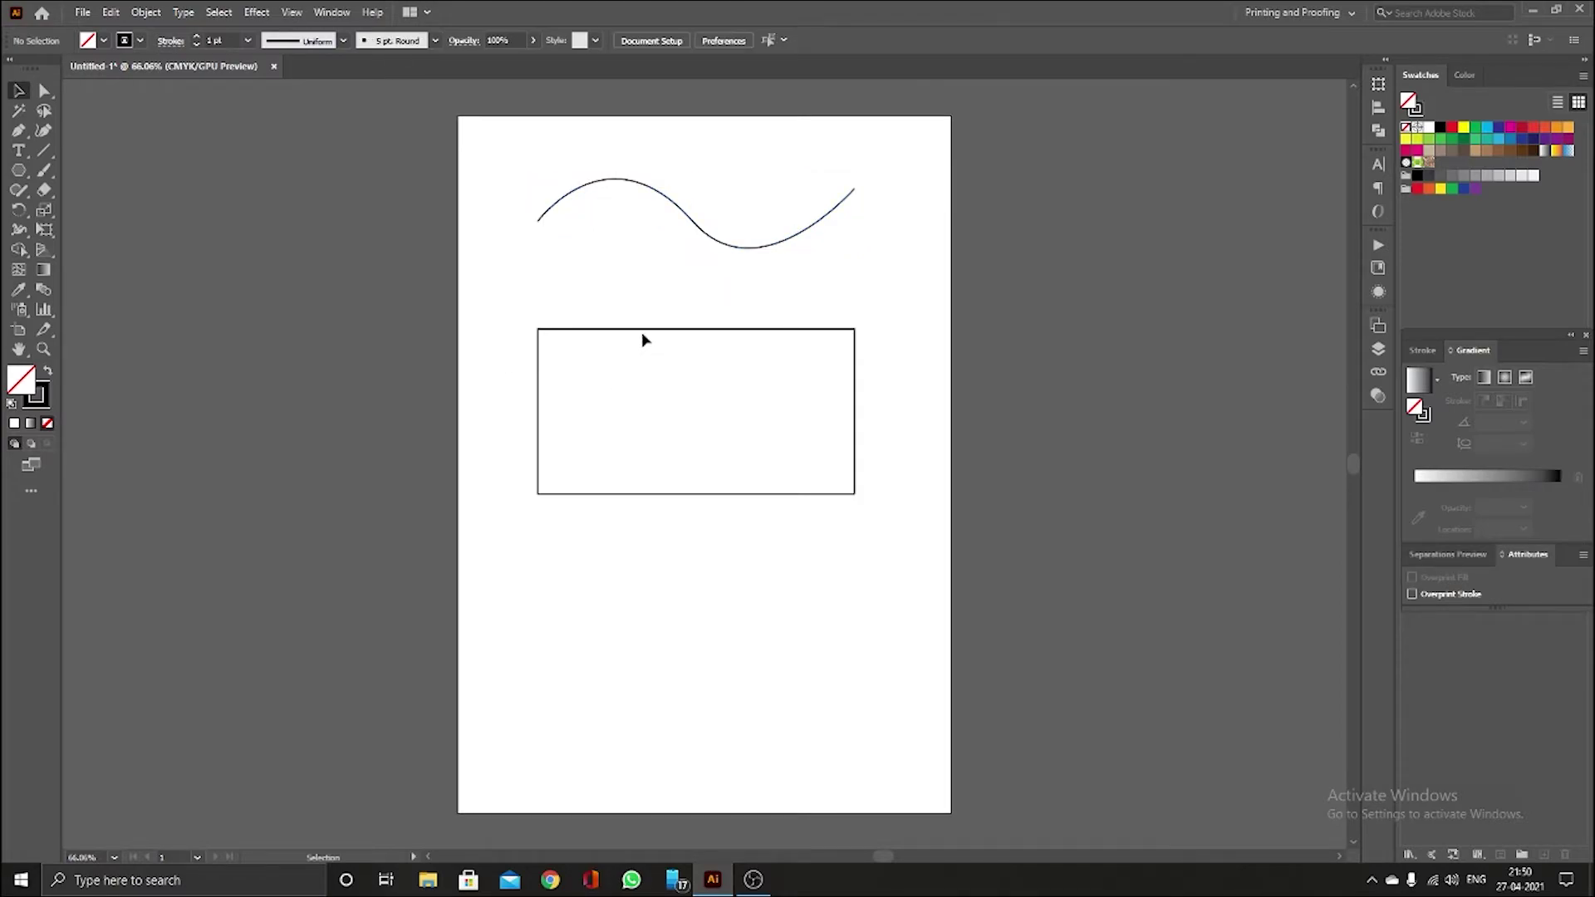
pyautogui.click(658, 330)
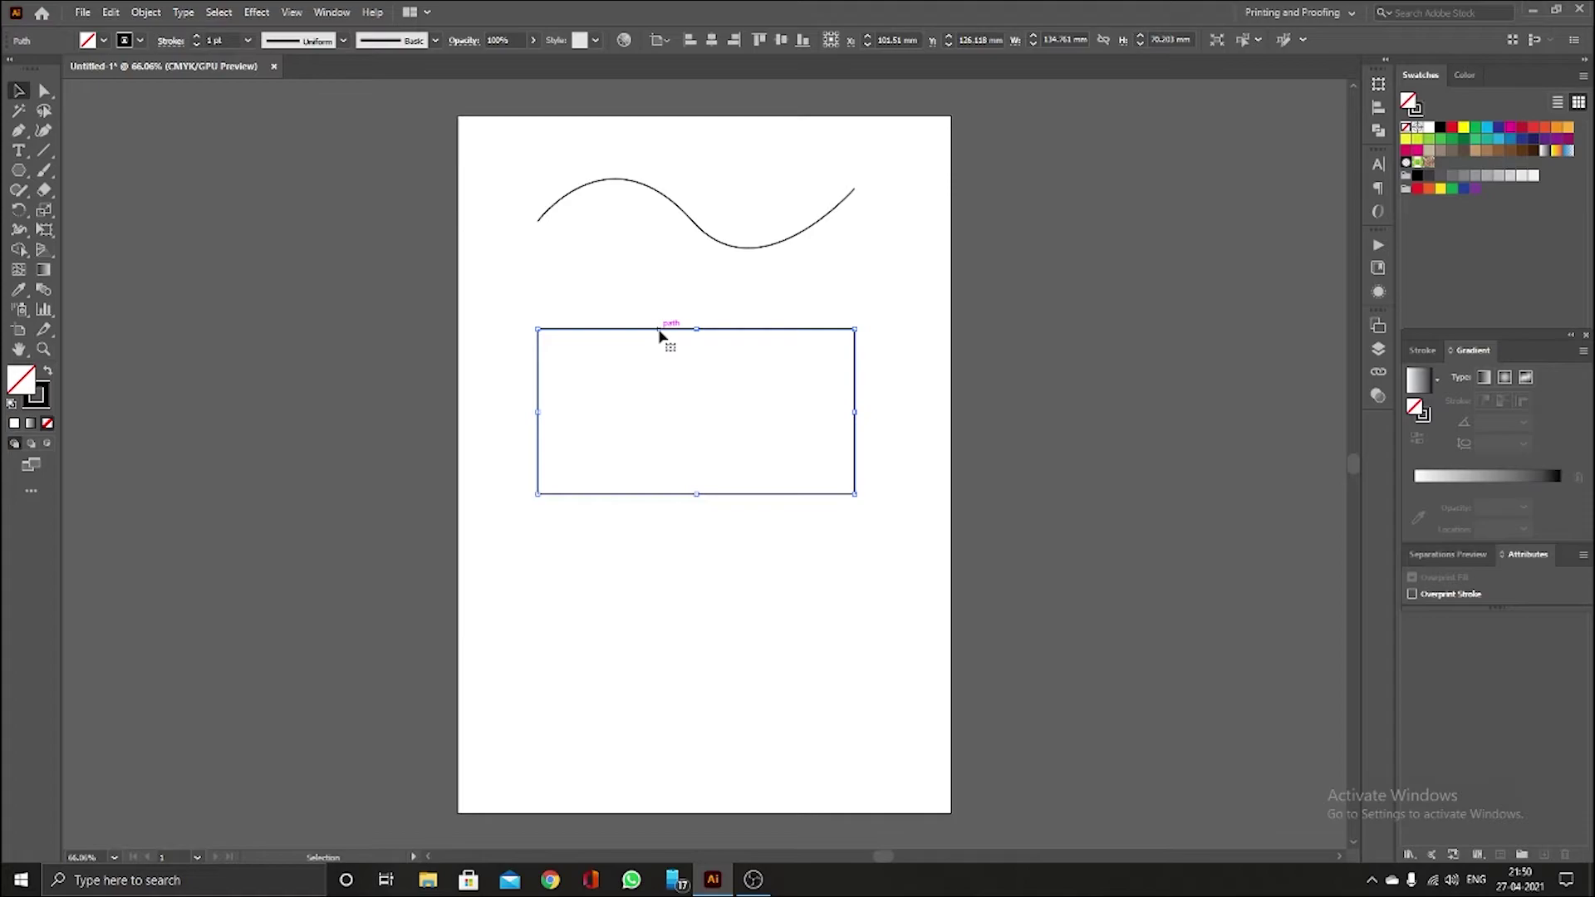
pyautogui.click(675, 212)
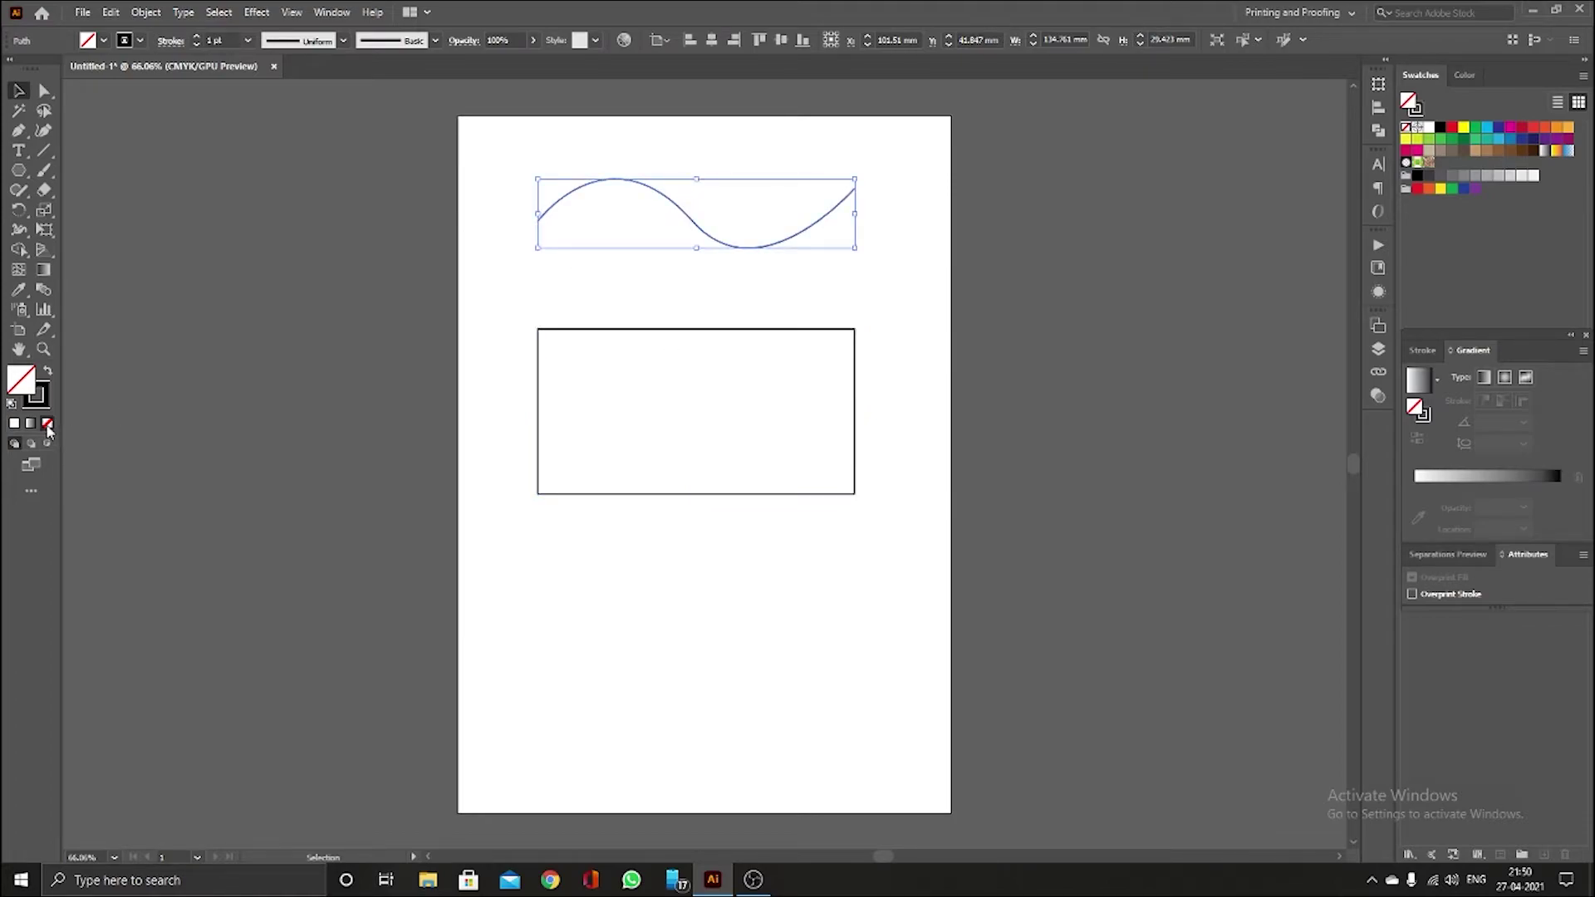
pyautogui.click(46, 401)
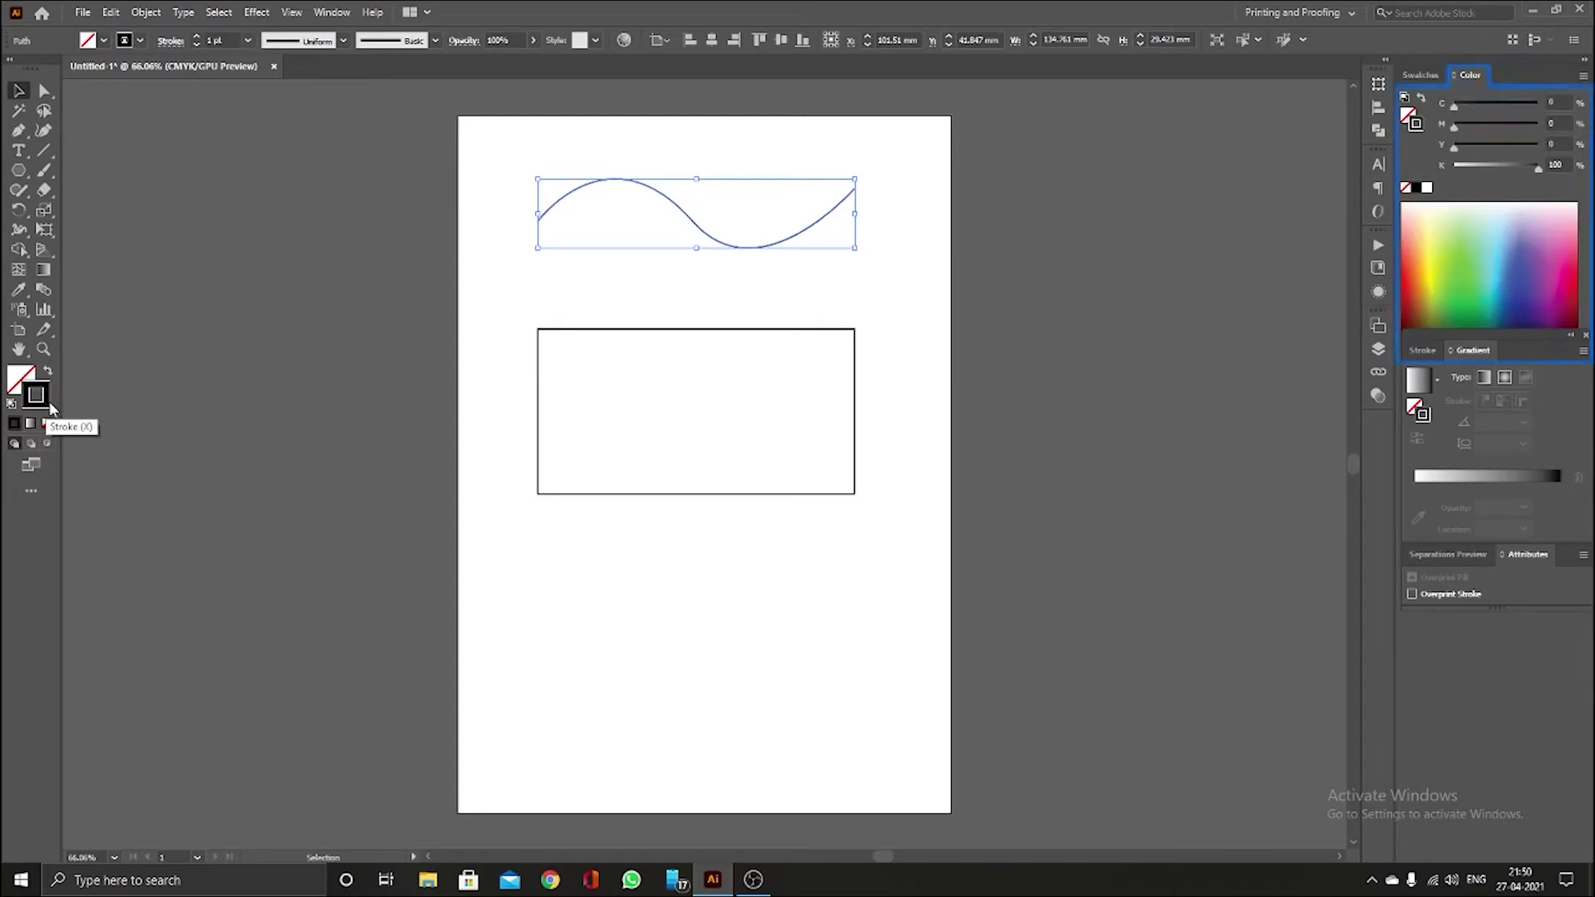
pyautogui.click(1423, 74)
pyautogui.click(1464, 129)
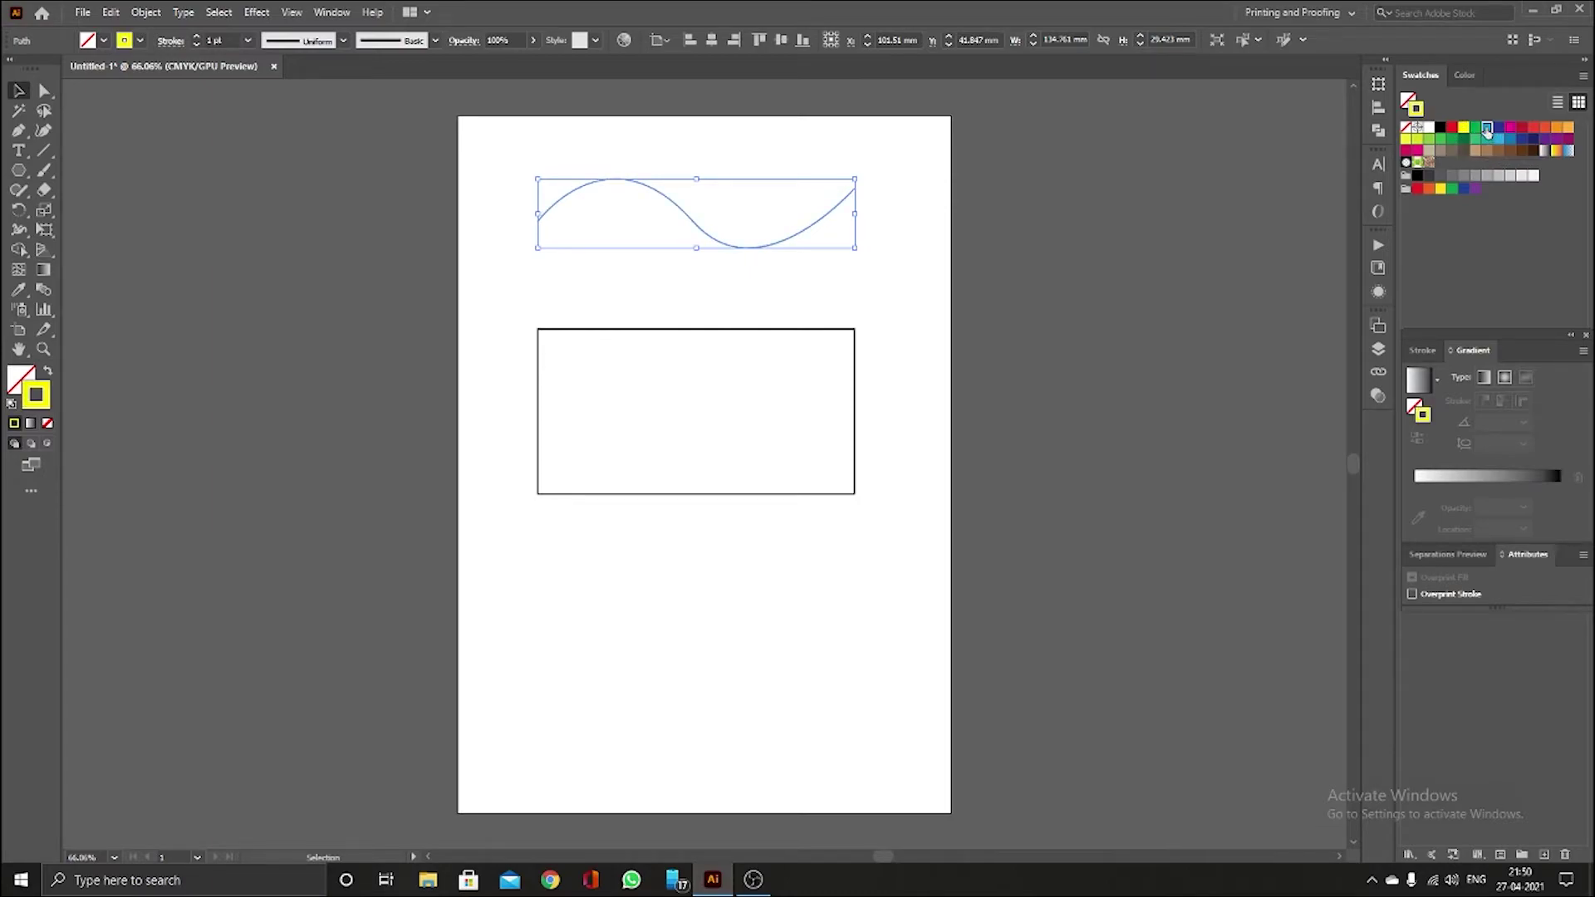
pyautogui.click(1487, 127)
pyautogui.click(1500, 140)
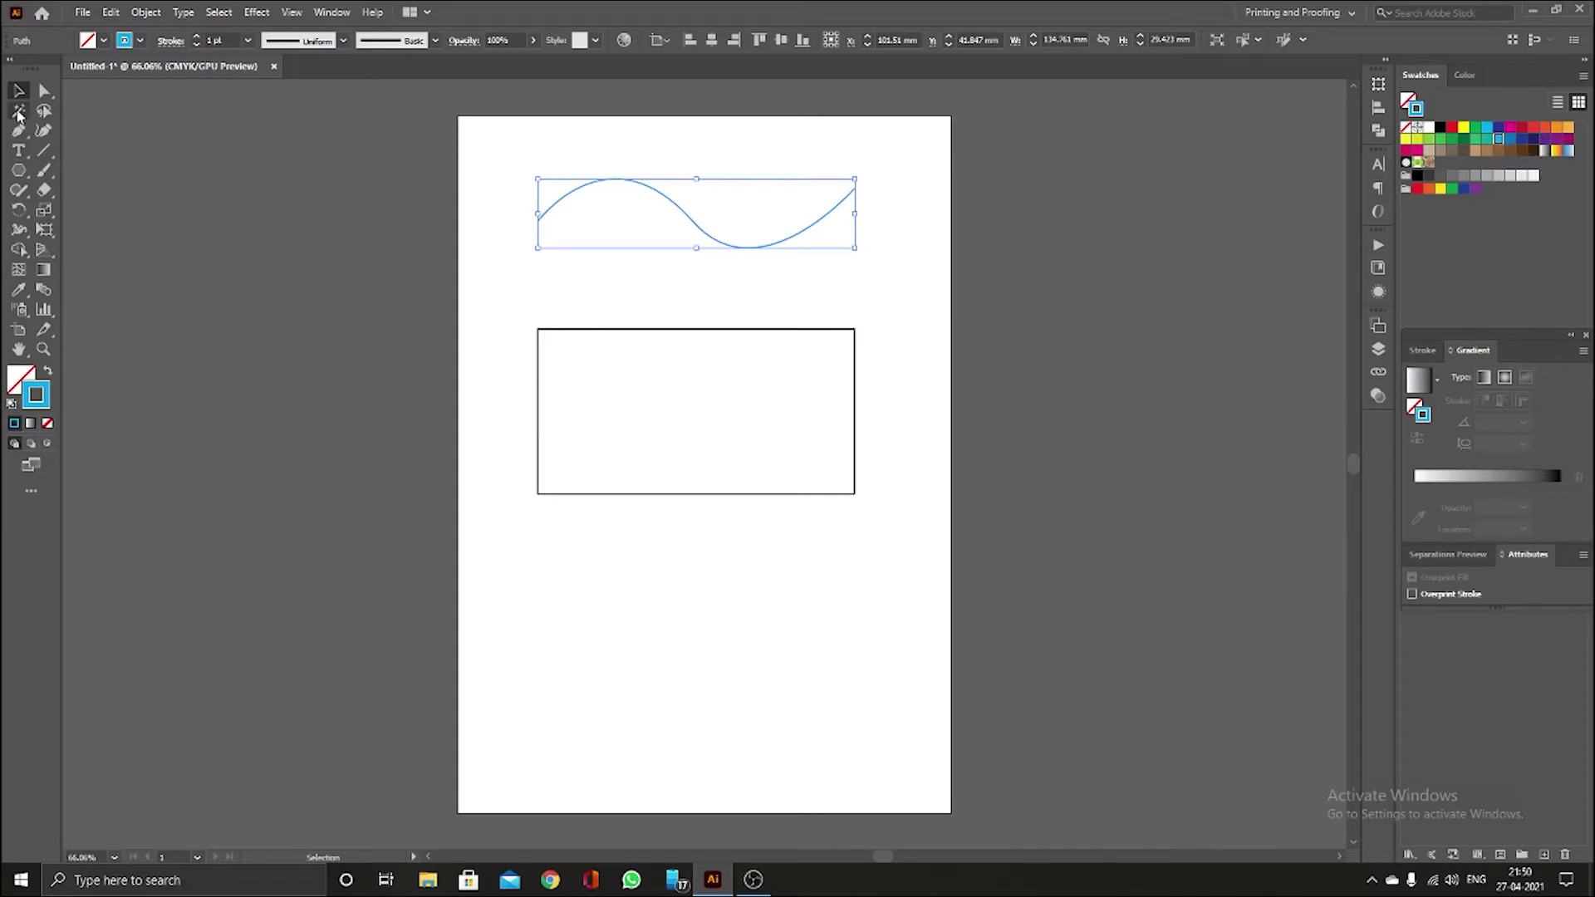
pyautogui.click(309, 276)
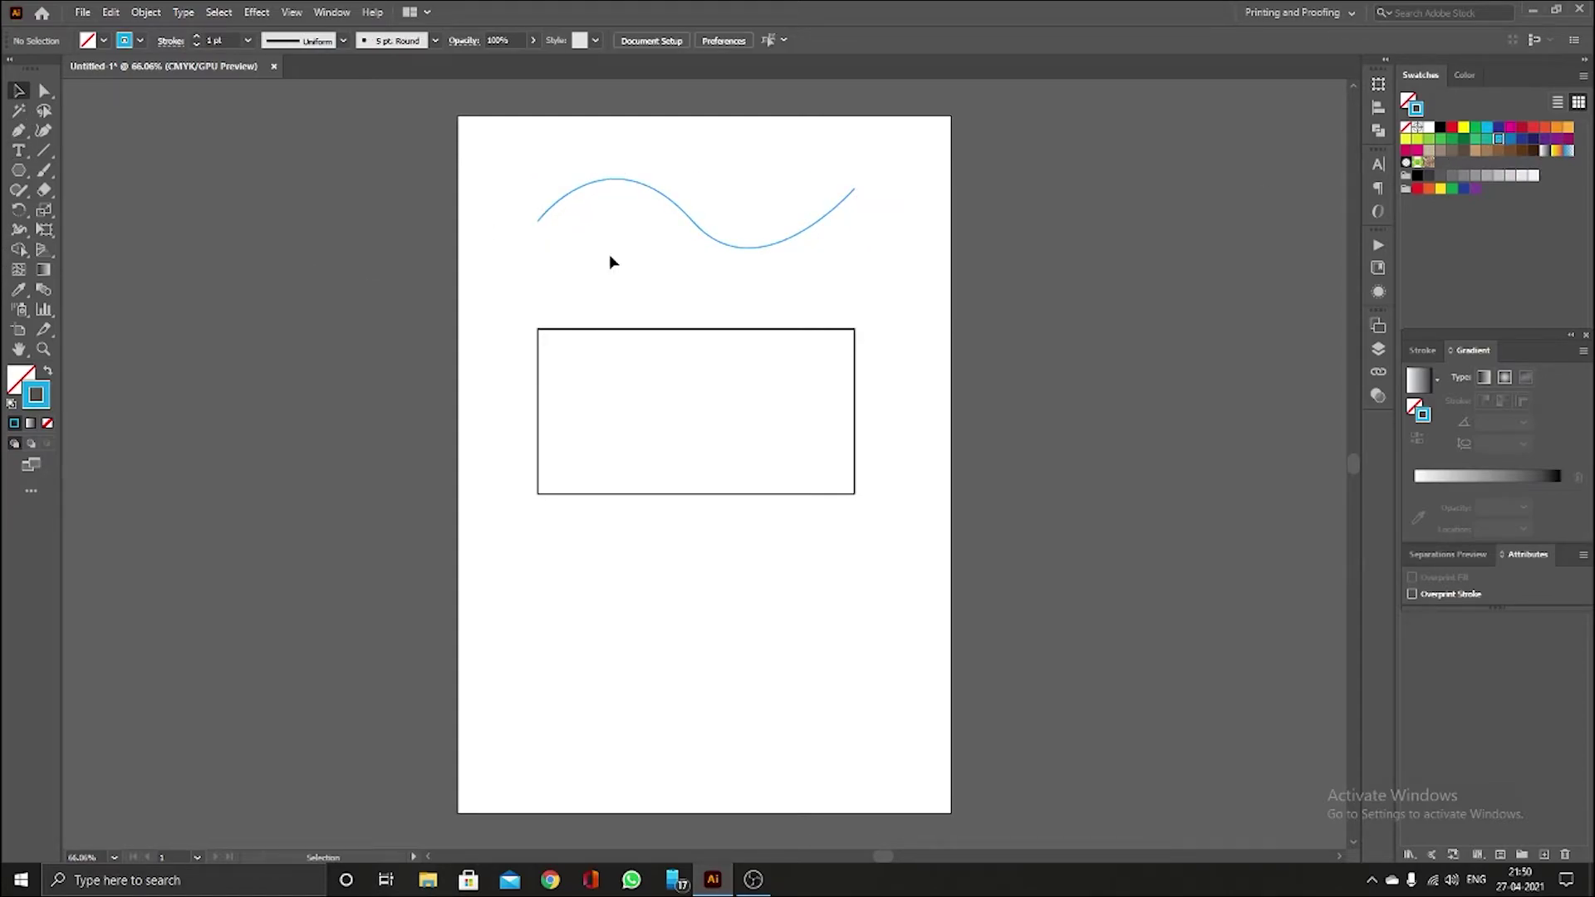
# - Fill the closed rectangle with the yellow swatch and deselect it
pyautogui.click(633, 329)
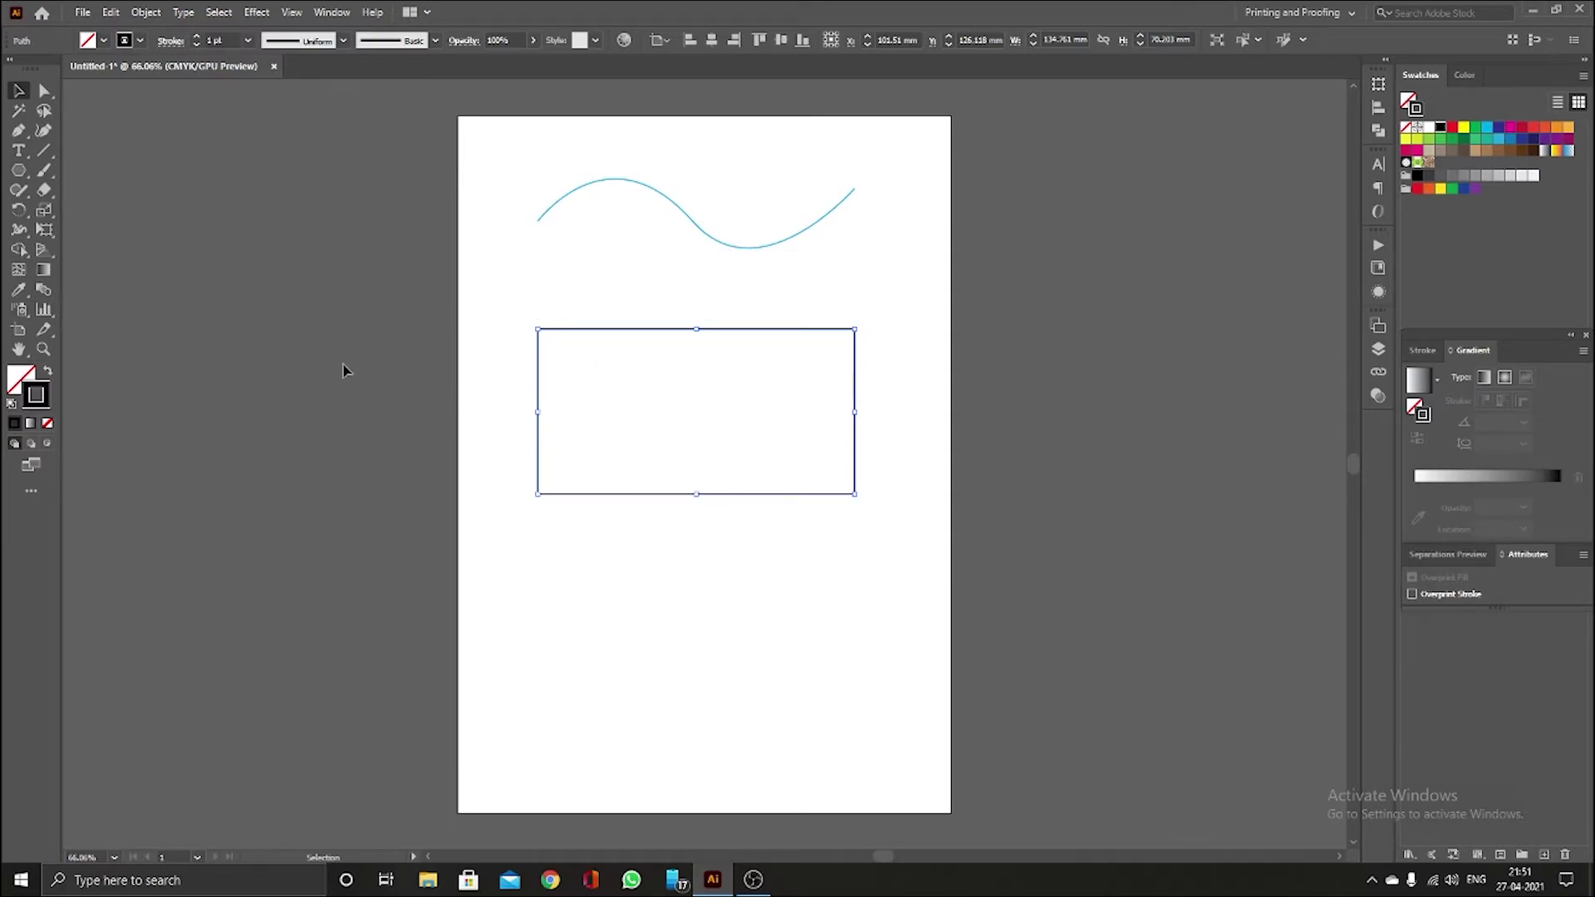
pyautogui.click(21, 376)
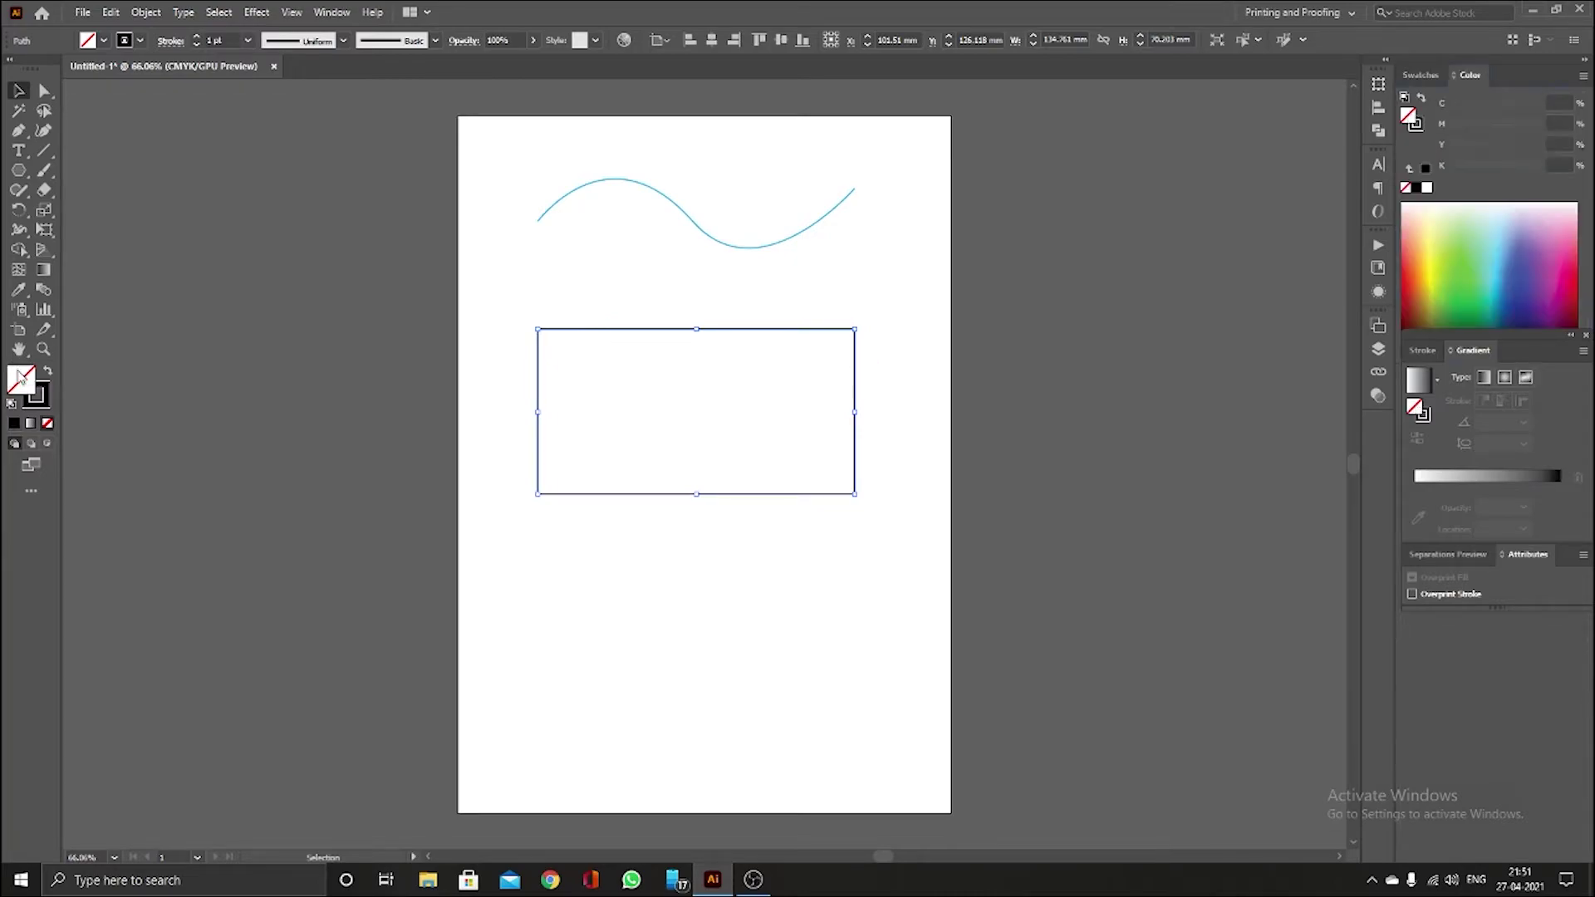
pyautogui.click(1422, 75)
pyautogui.click(1465, 127)
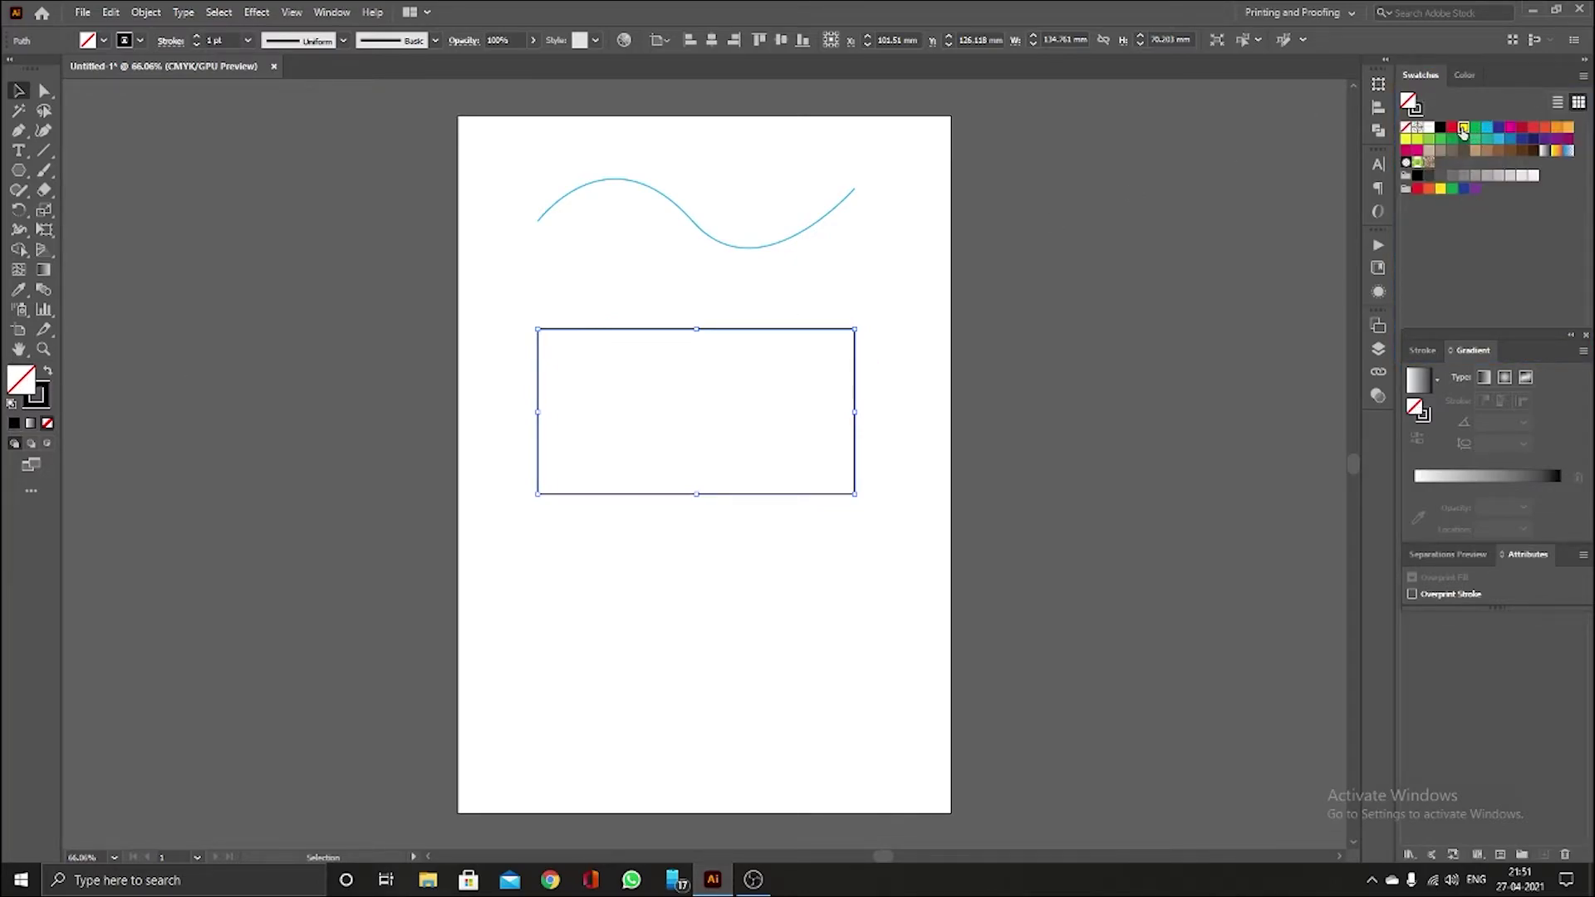
pyautogui.click(881, 327)
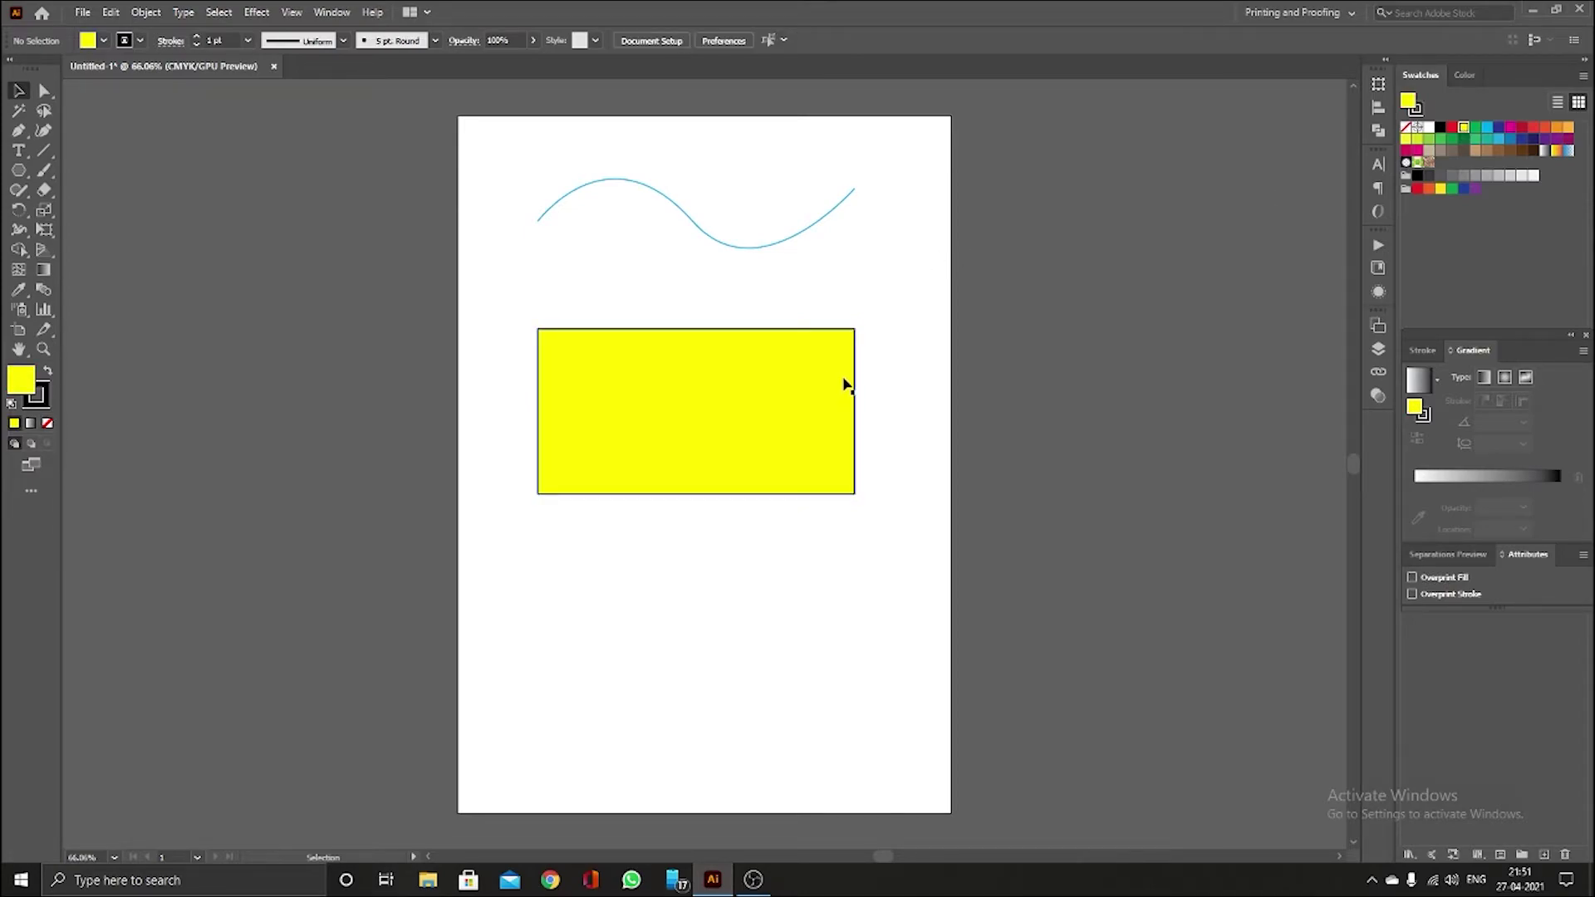
# - Change the yellow rectangle's stroke to the lightest grey swatch and deselect it
pyautogui.click(844, 378)
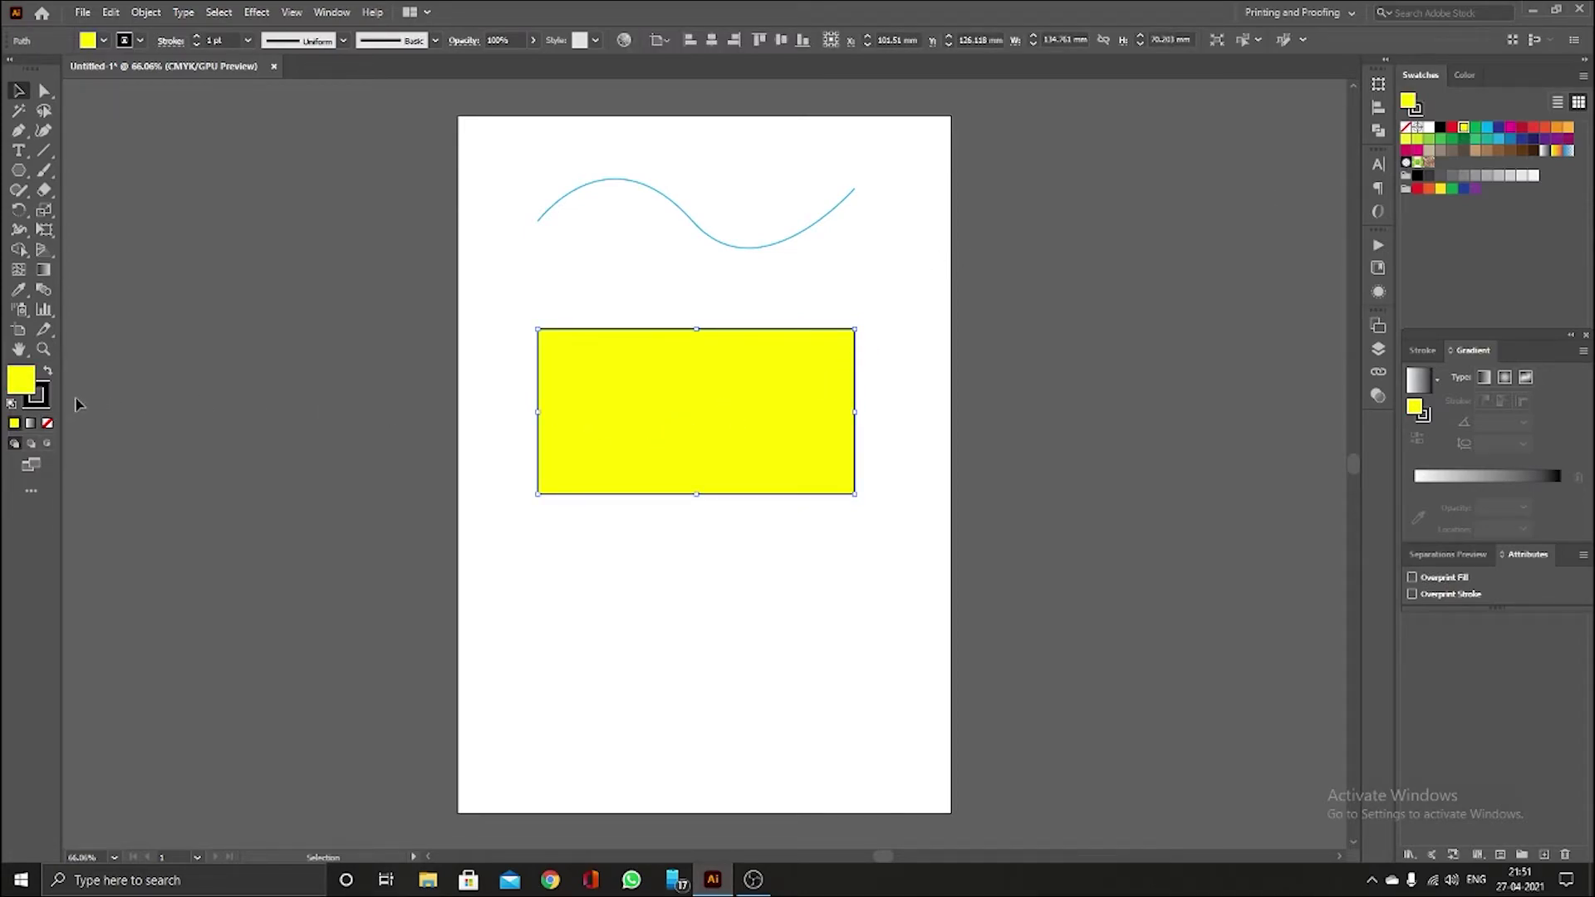
pyautogui.click(36, 397)
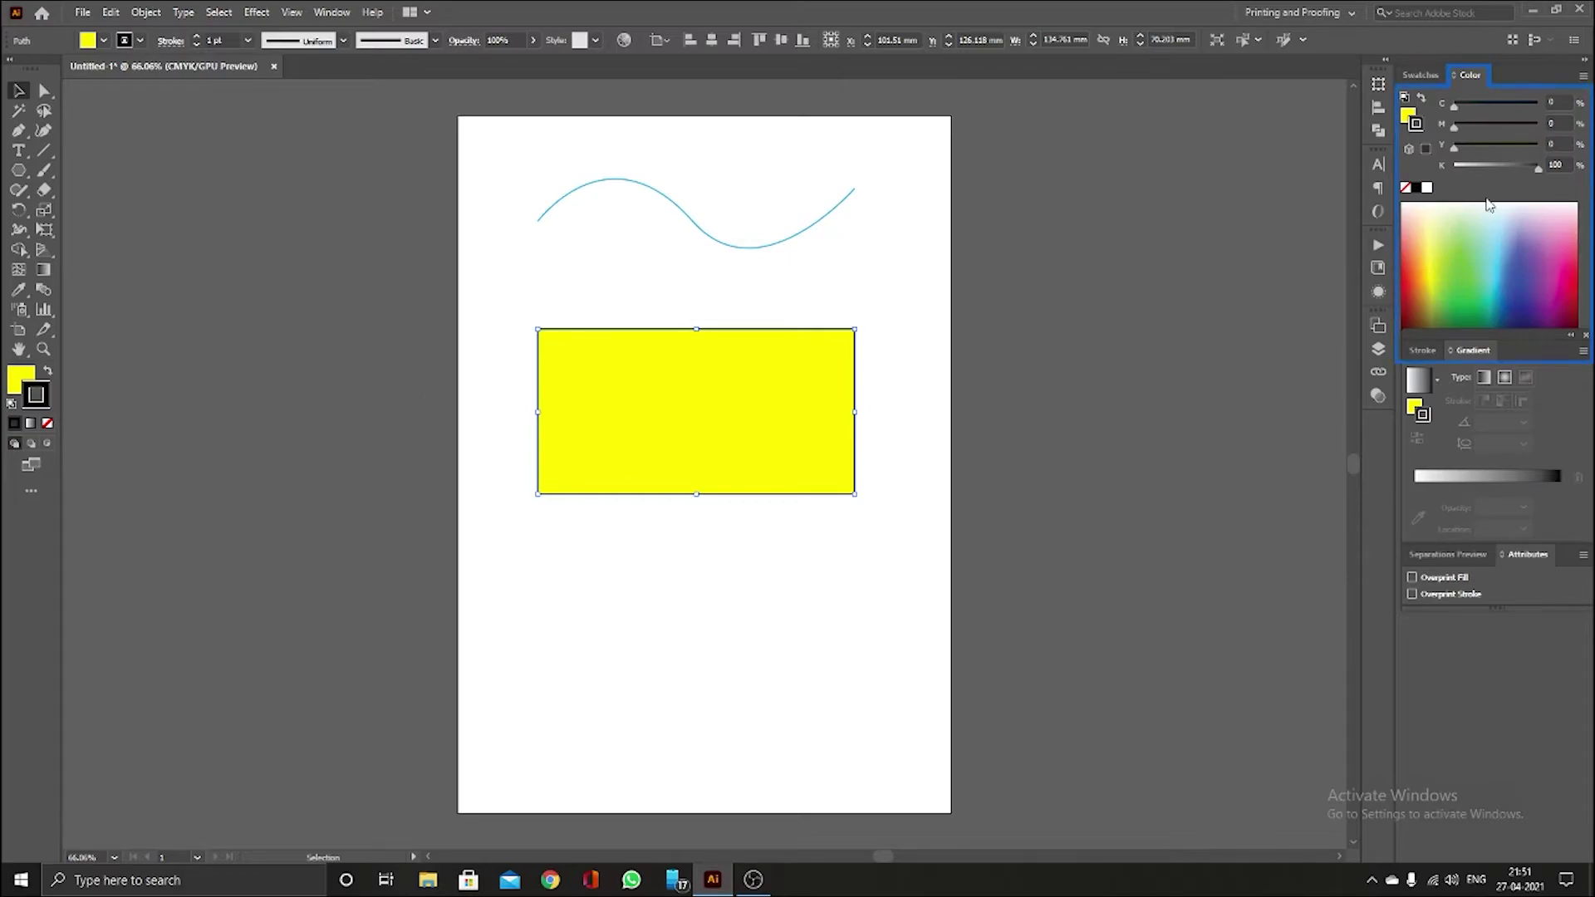
pyautogui.click(1424, 76)
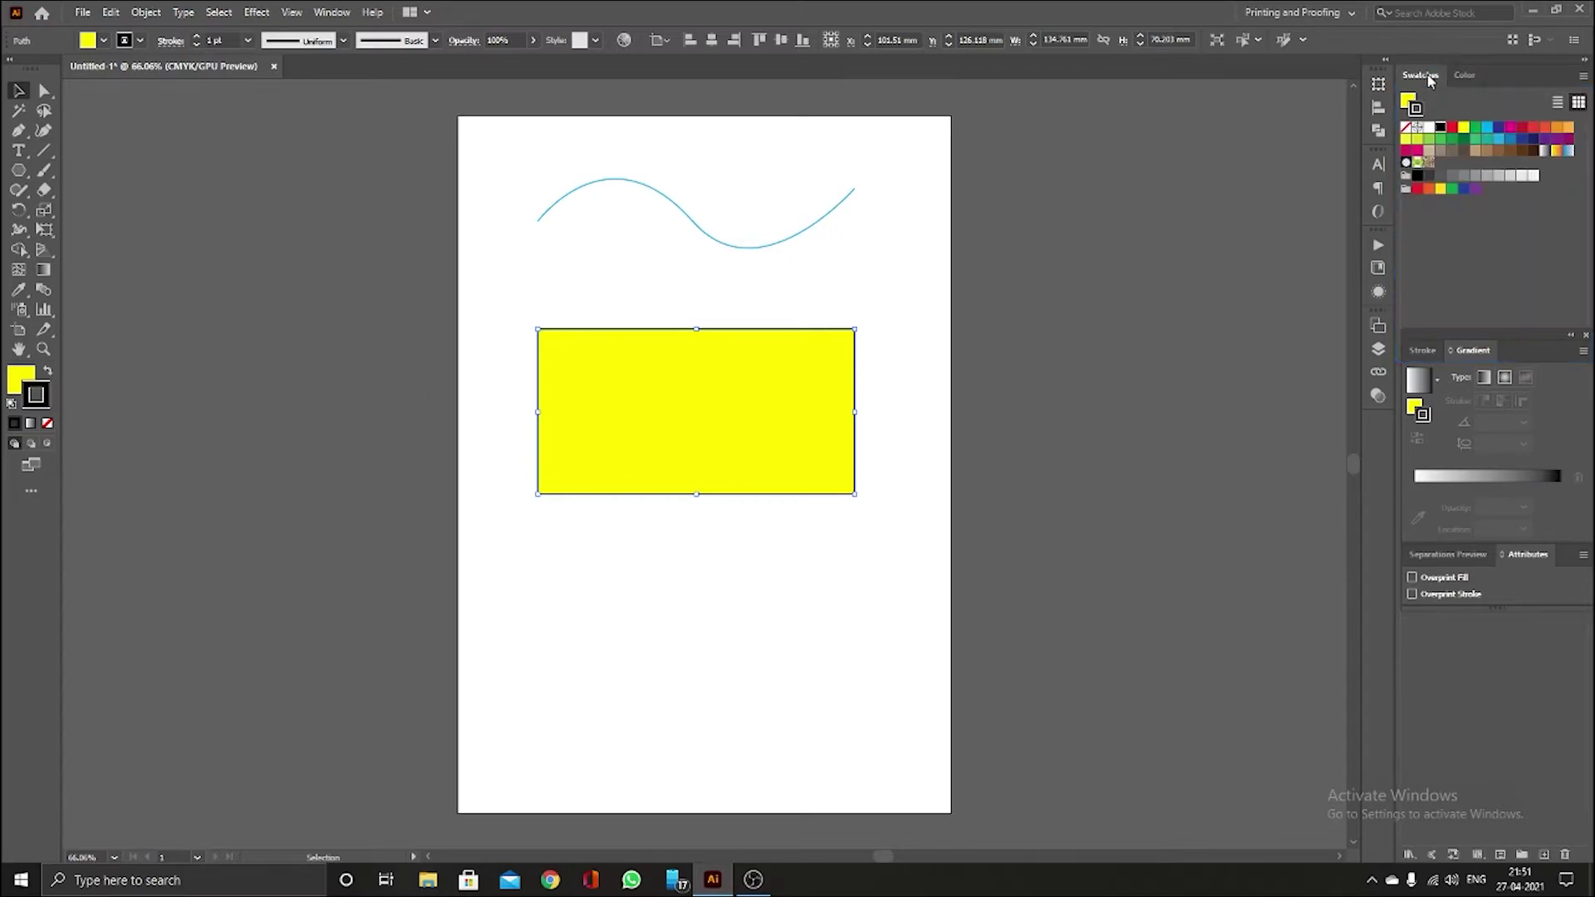
pyautogui.click(1541, 176)
pyautogui.click(1533, 176)
pyautogui.click(180, 217)
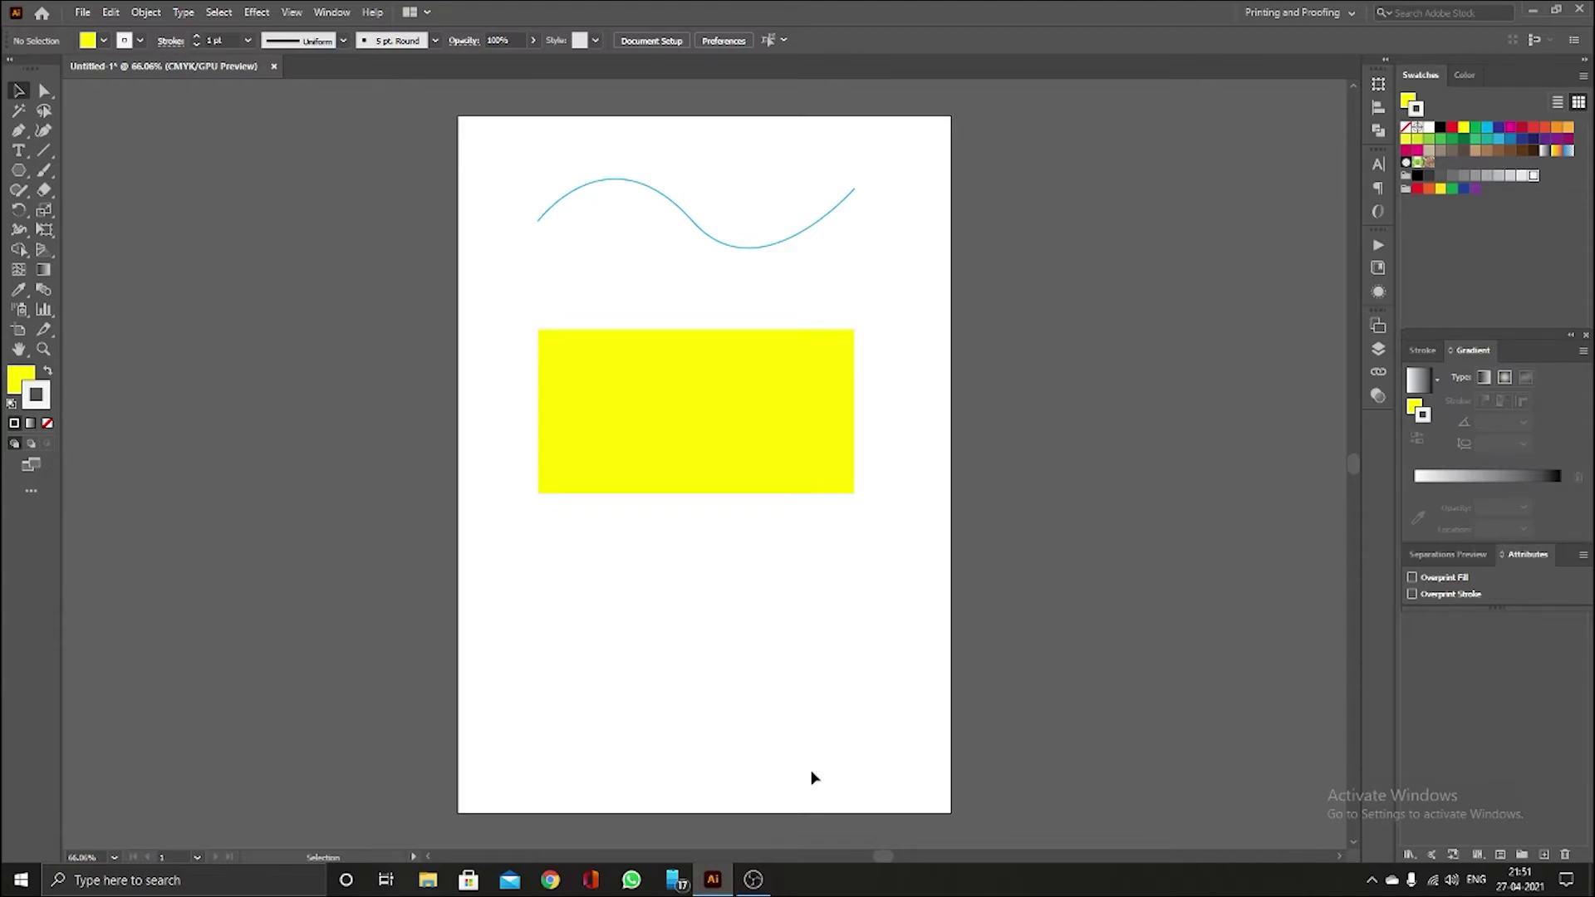
# - Change the yellow rectangle's stroke to a red swatch and deselect it
pyautogui.click(678, 411)
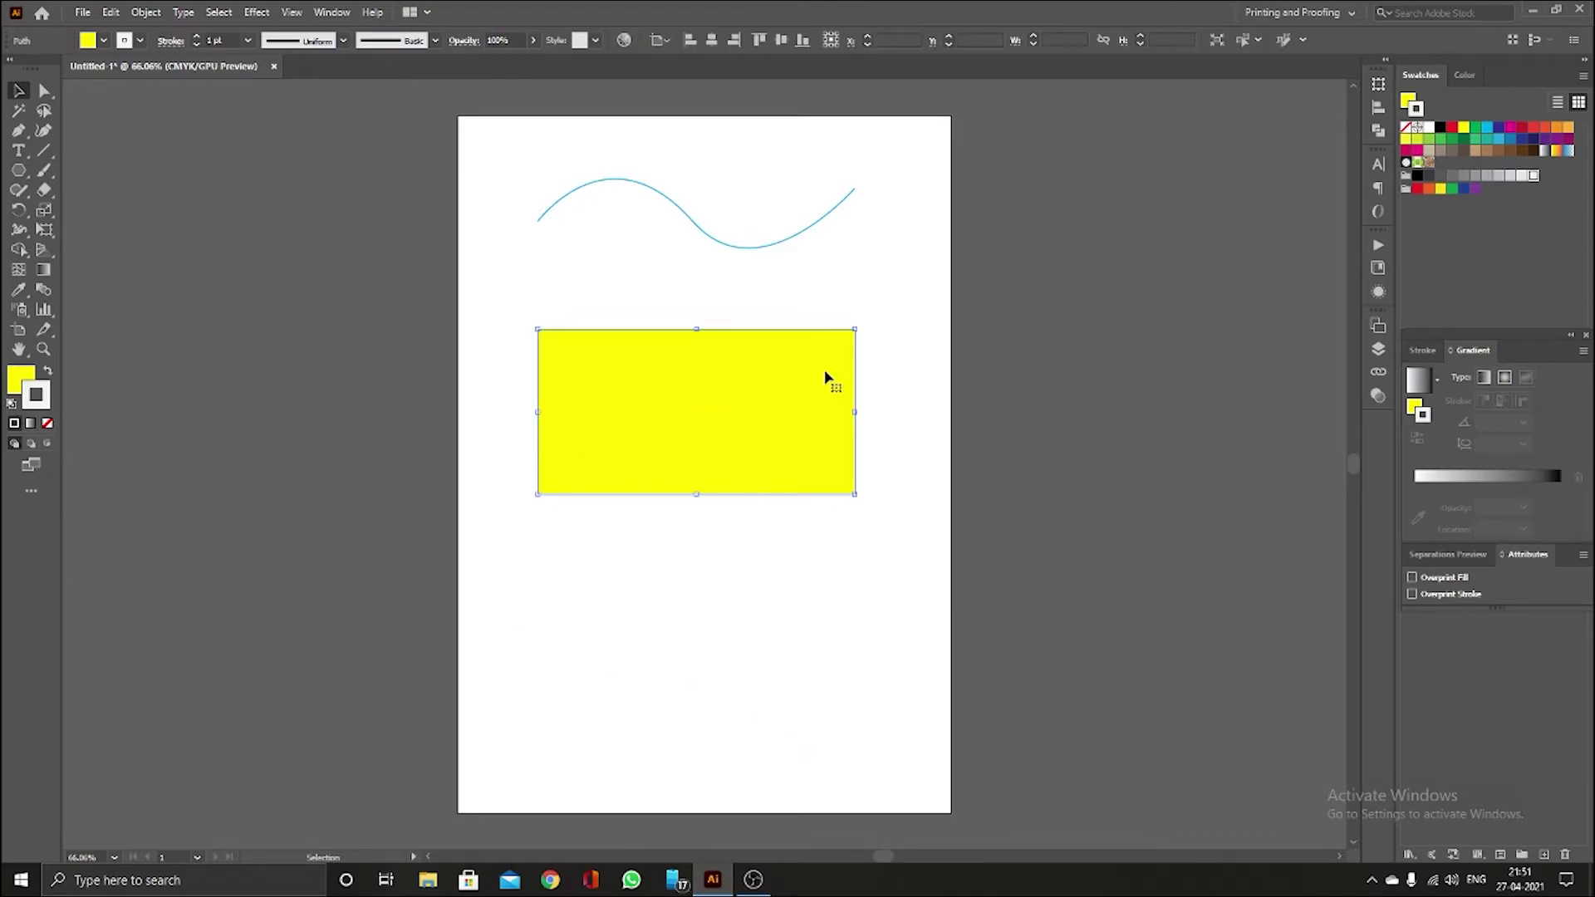
pyautogui.click(1533, 121)
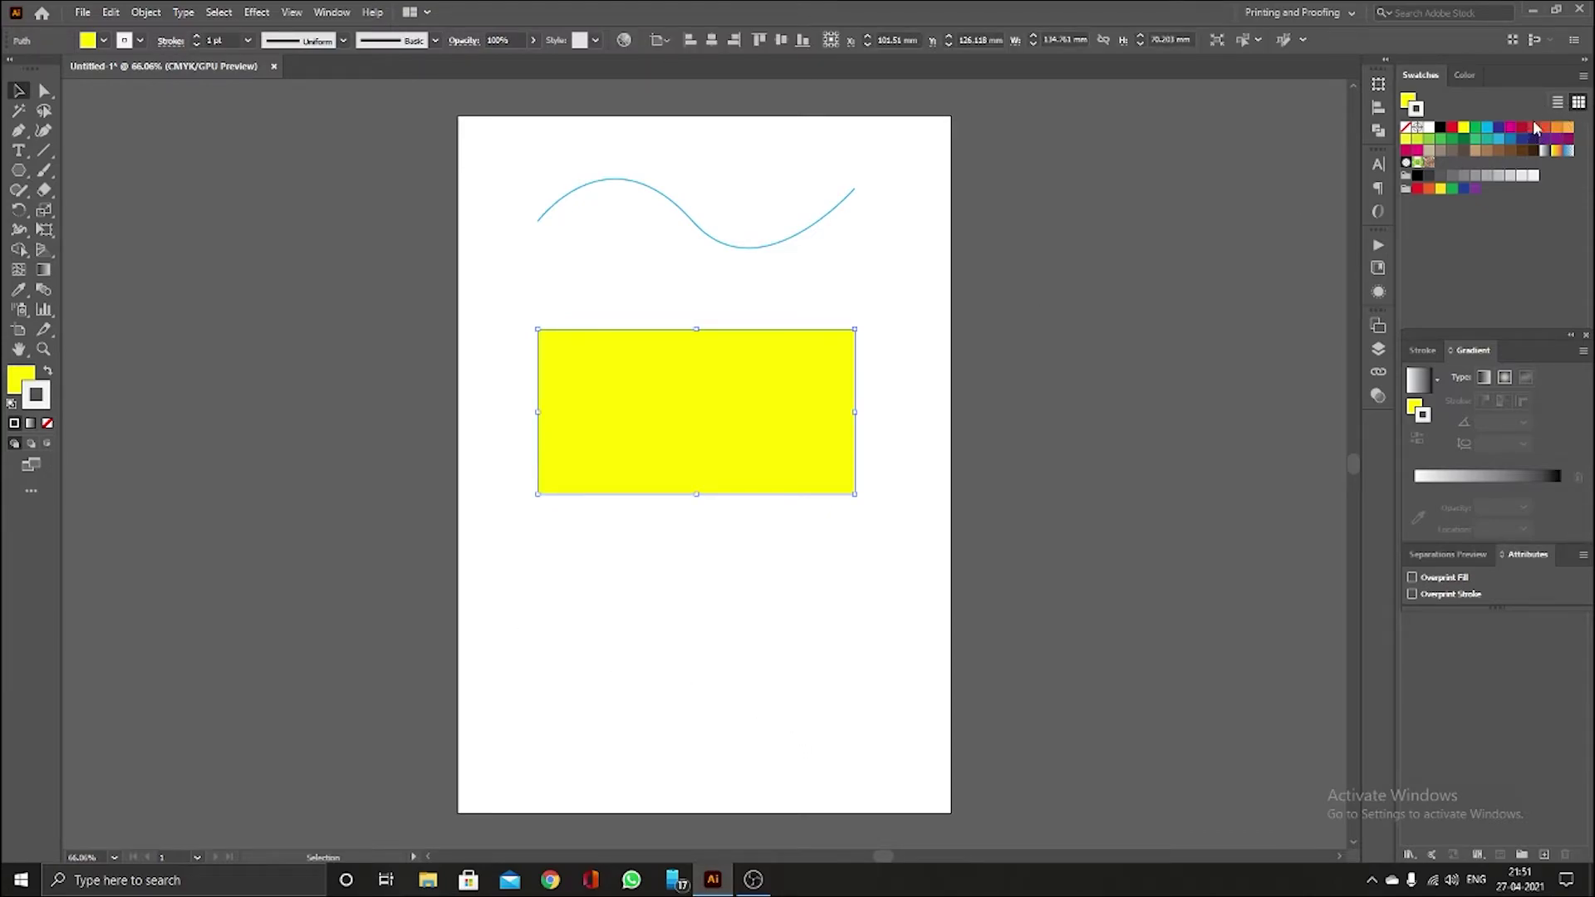
pyautogui.click(1536, 129)
pyautogui.click(881, 551)
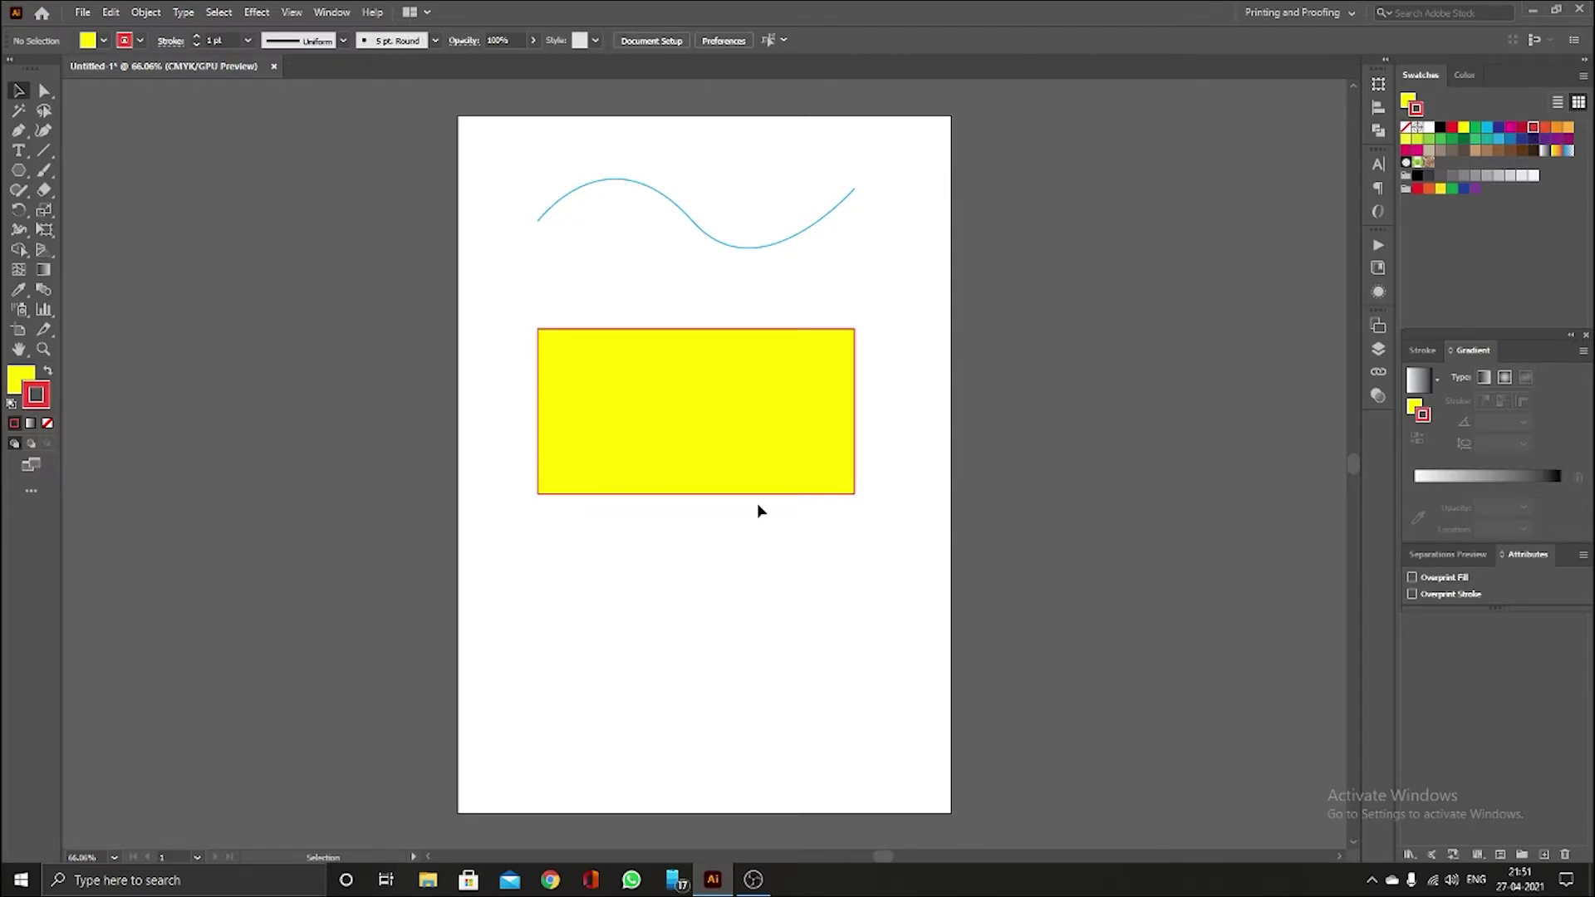
# - Delete the S-curve and the yellow rectangle, and draw a yellow square about 29 mm wide near the artboard's upper-left corner
pyautogui.moveTo(505, 151); pyautogui.dragTo(907, 551)
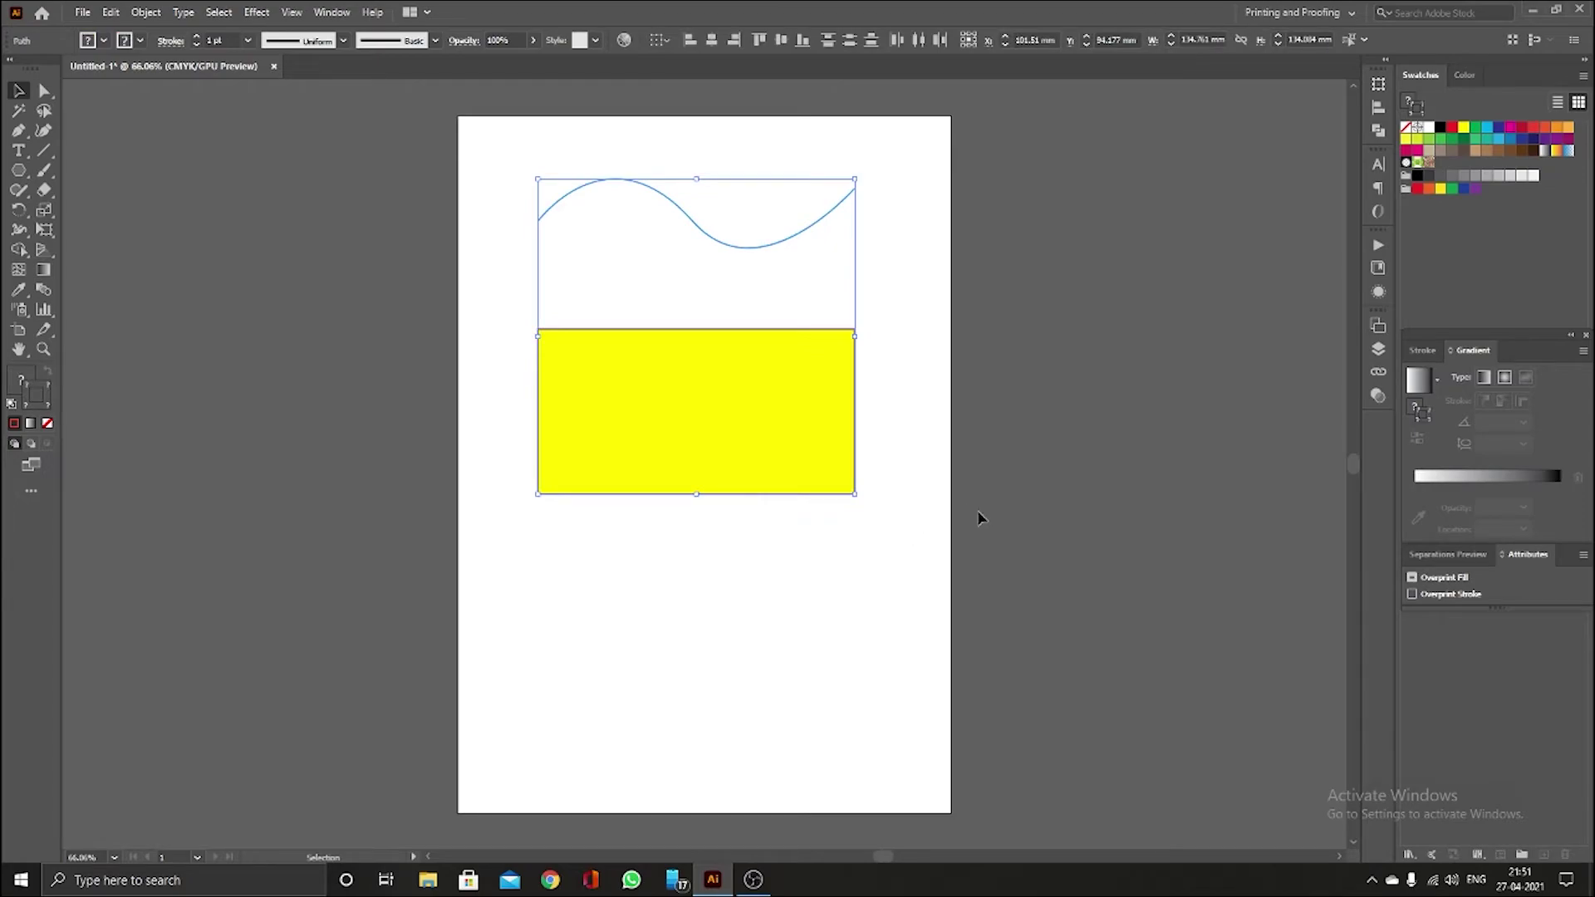
pyautogui.press('Delete')
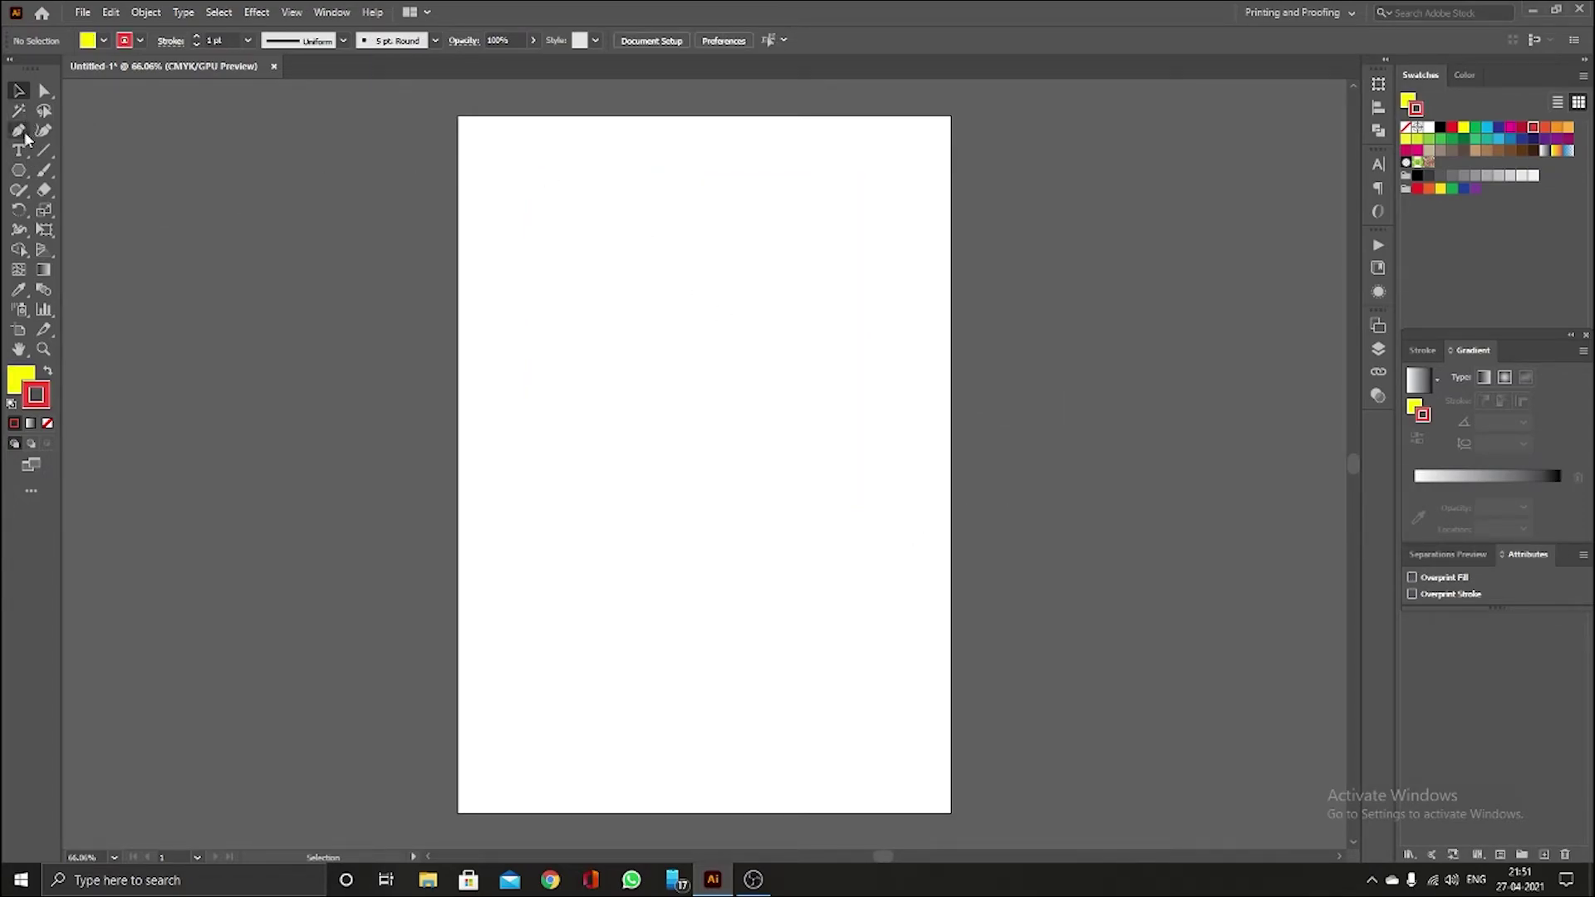
pyautogui.moveTo(26, 172); pyautogui.dragTo(63, 176)
pyautogui.moveTo(509, 163); pyautogui.dragTo(579, 232)
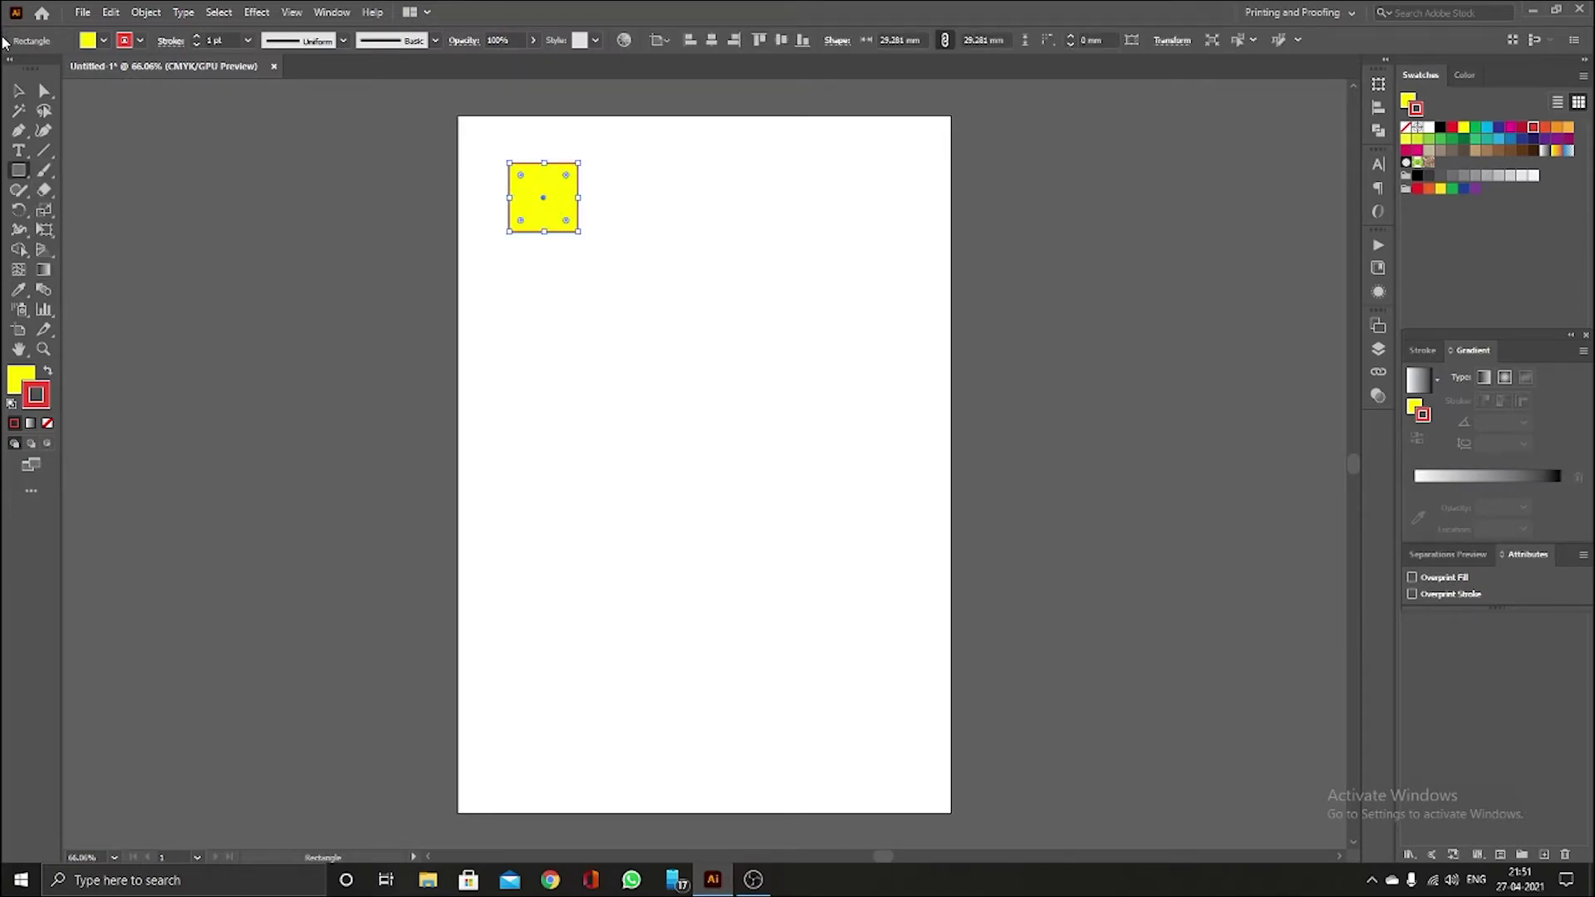
pyautogui.click(21, 90)
pyautogui.click(617, 289)
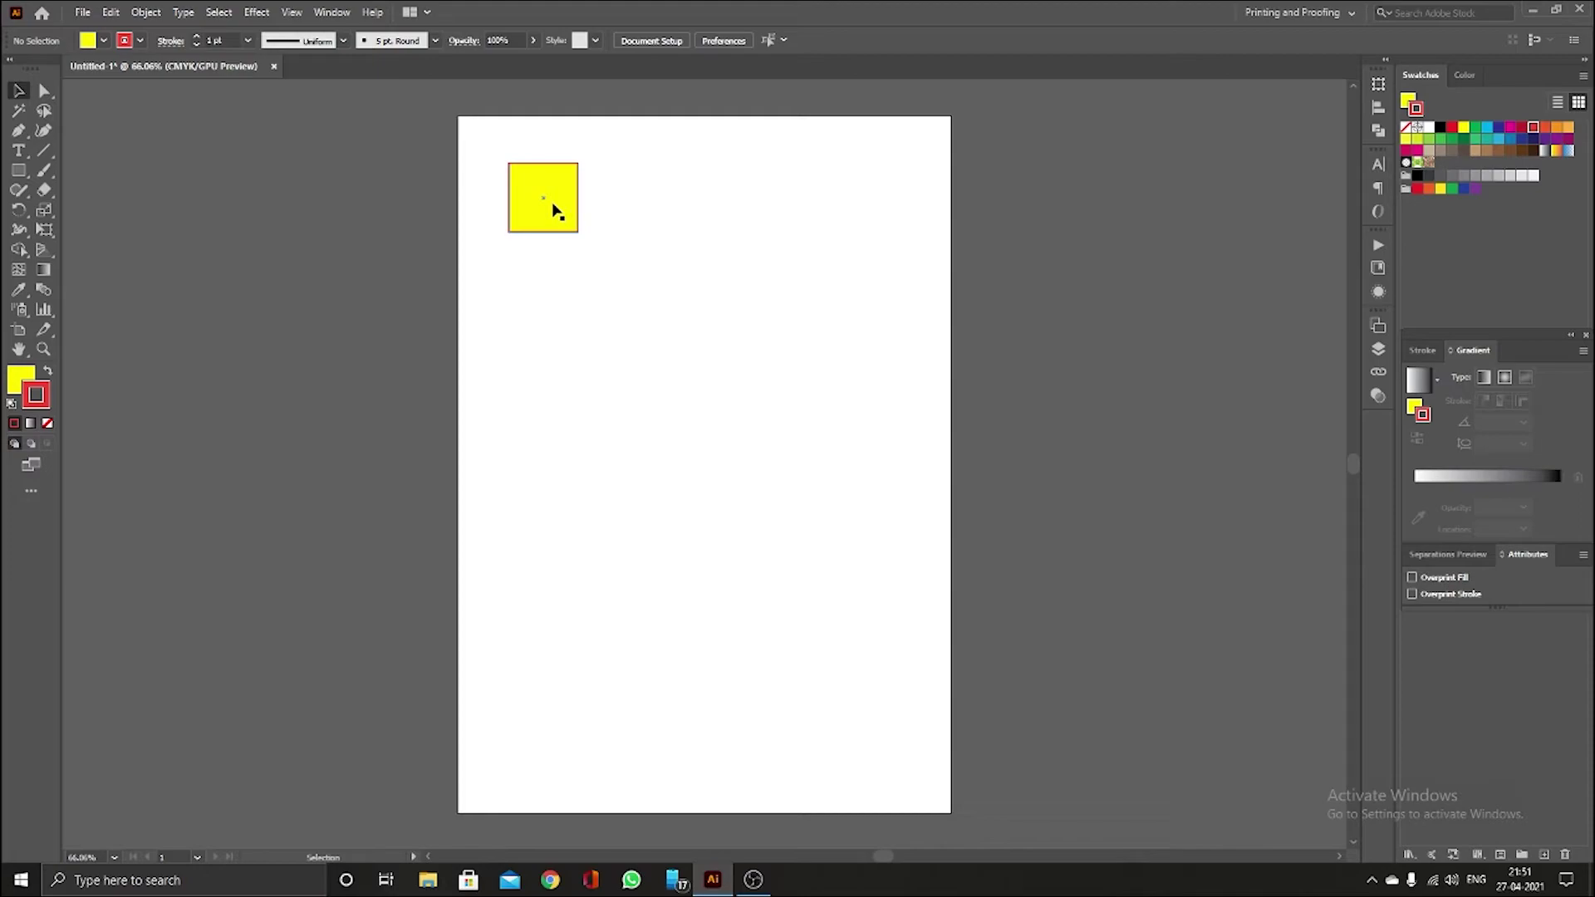
# - Duplicate the square horizontally with a small gap and repeat the copy three times to make a row of five
pyautogui.moveTo(553, 207); pyautogui.dragTo(637, 212)
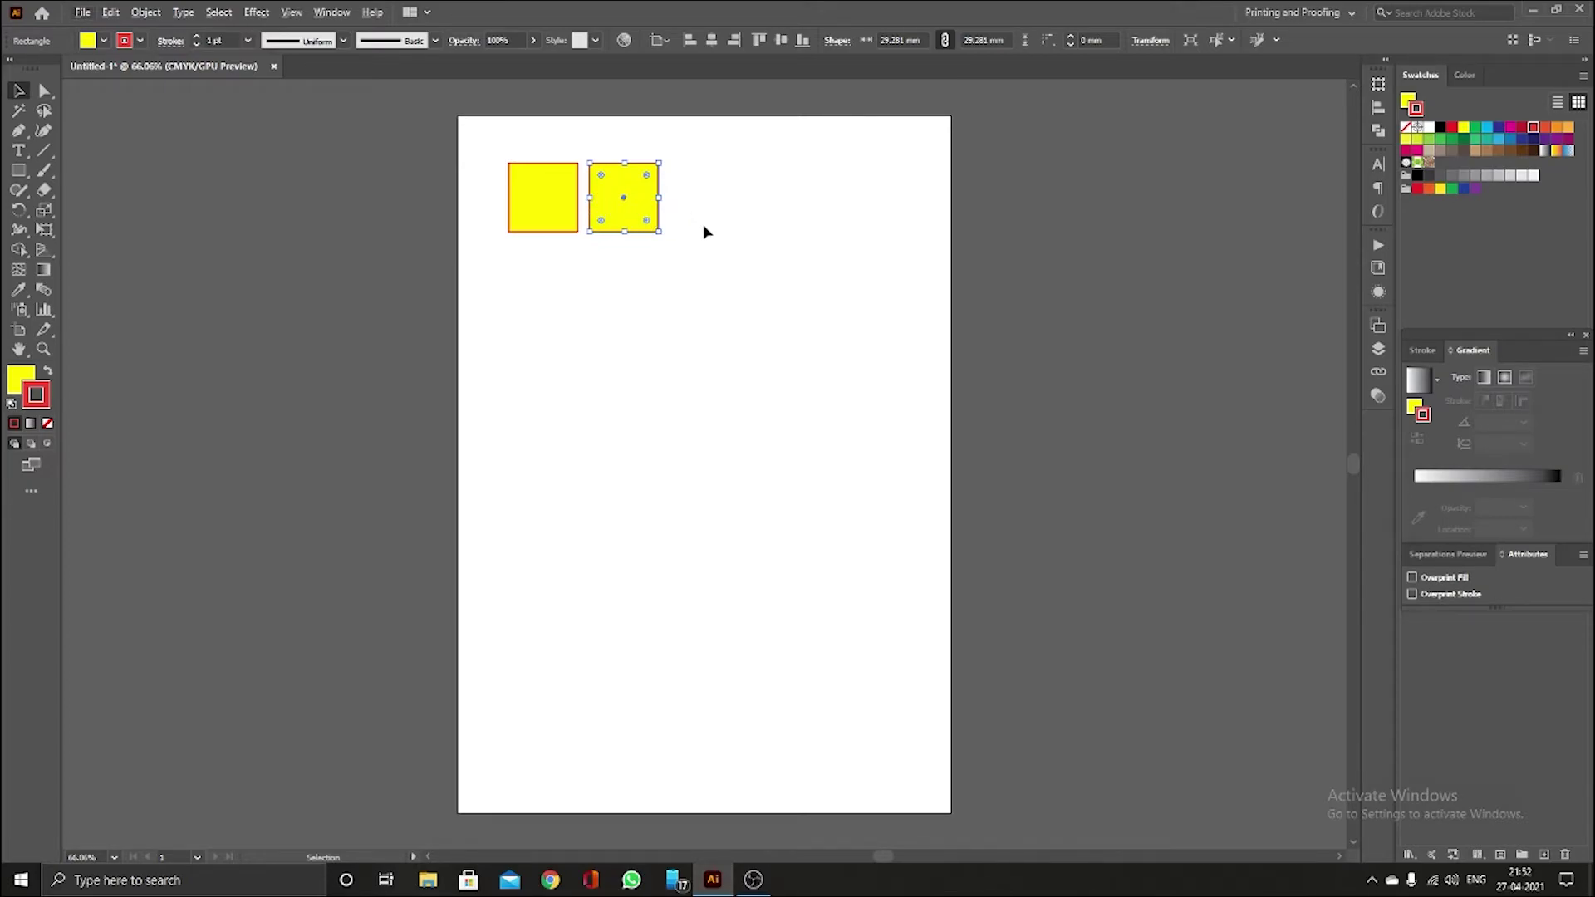
pyautogui.hotkey('ctrl', 'd')
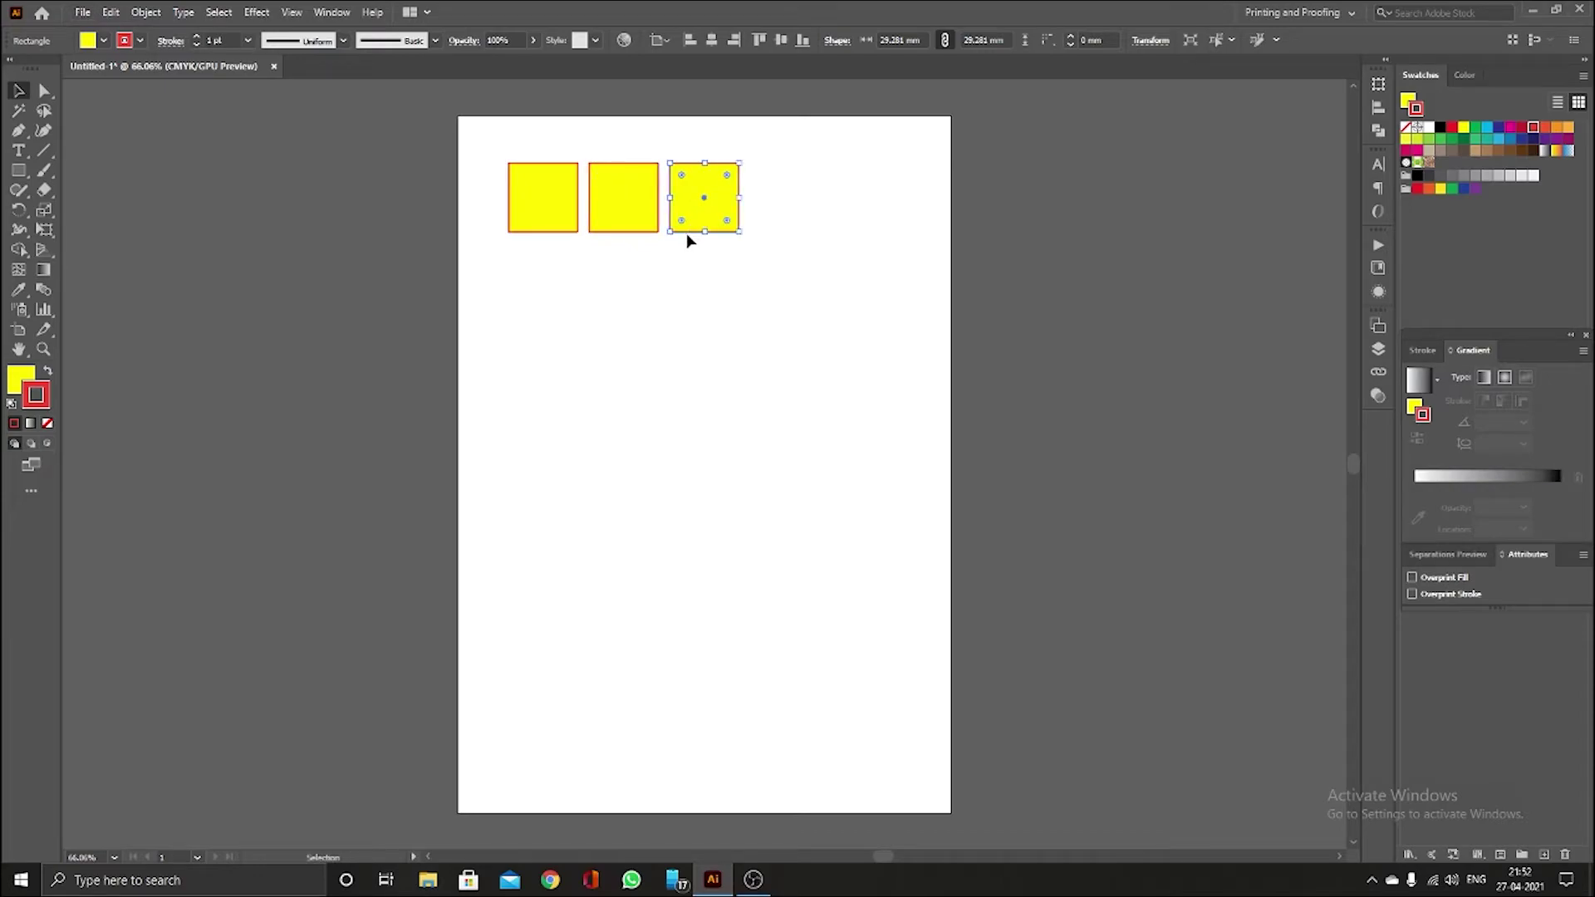
pyautogui.hotkey('ctrl', 'd')
pyautogui.hotkey('ctrl', 'd')
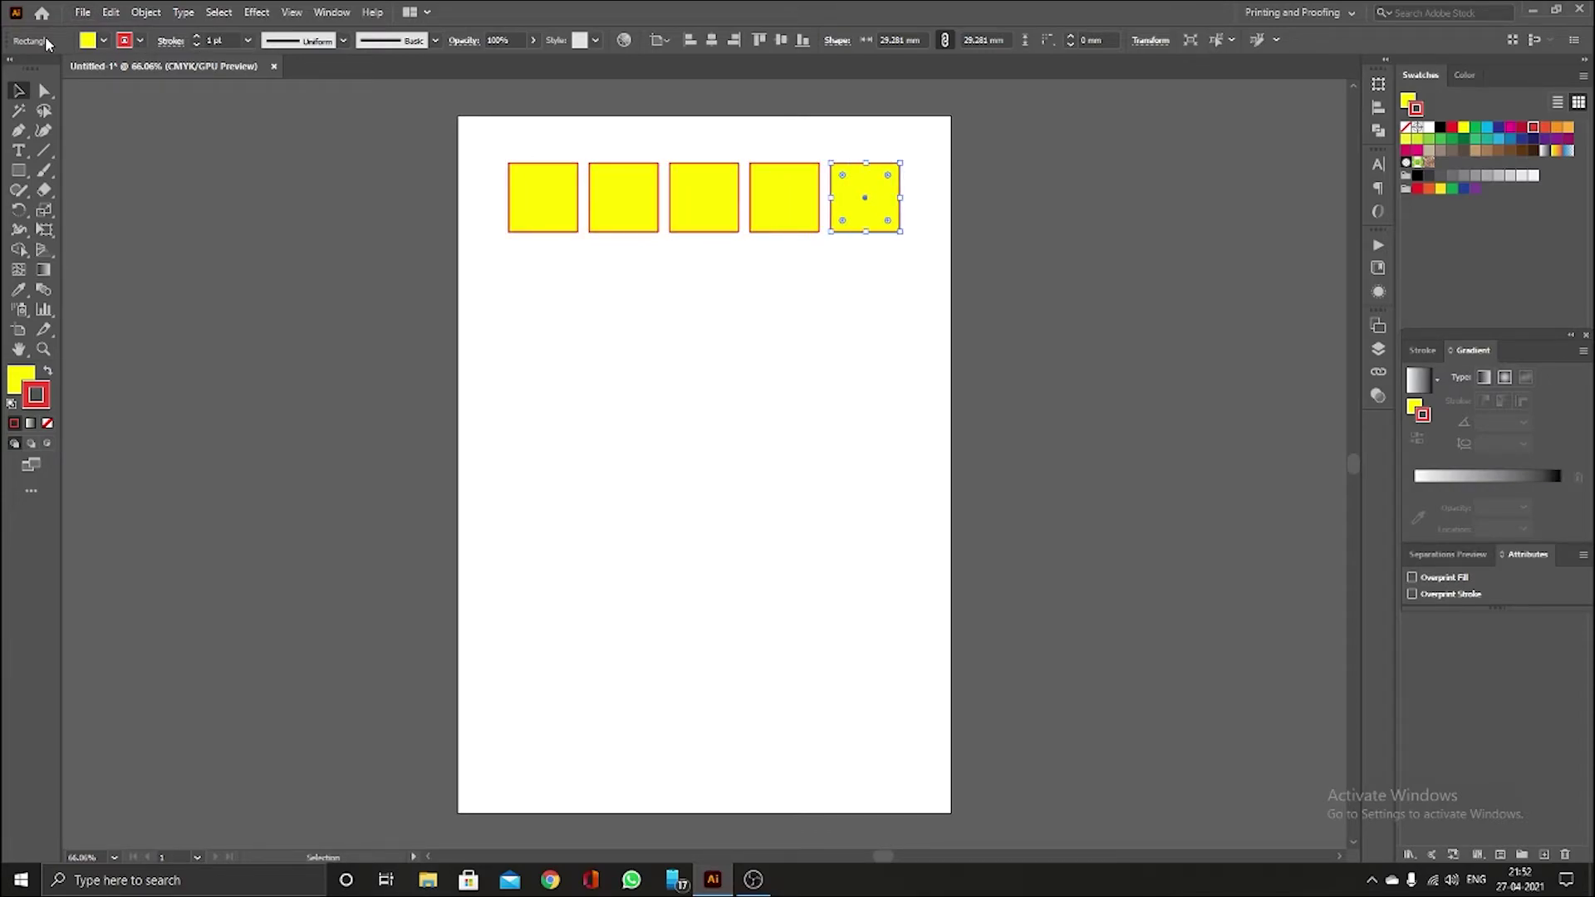
pyautogui.moveTo(485, 156); pyautogui.dragTo(936, 313)
pyautogui.click(724, 323)
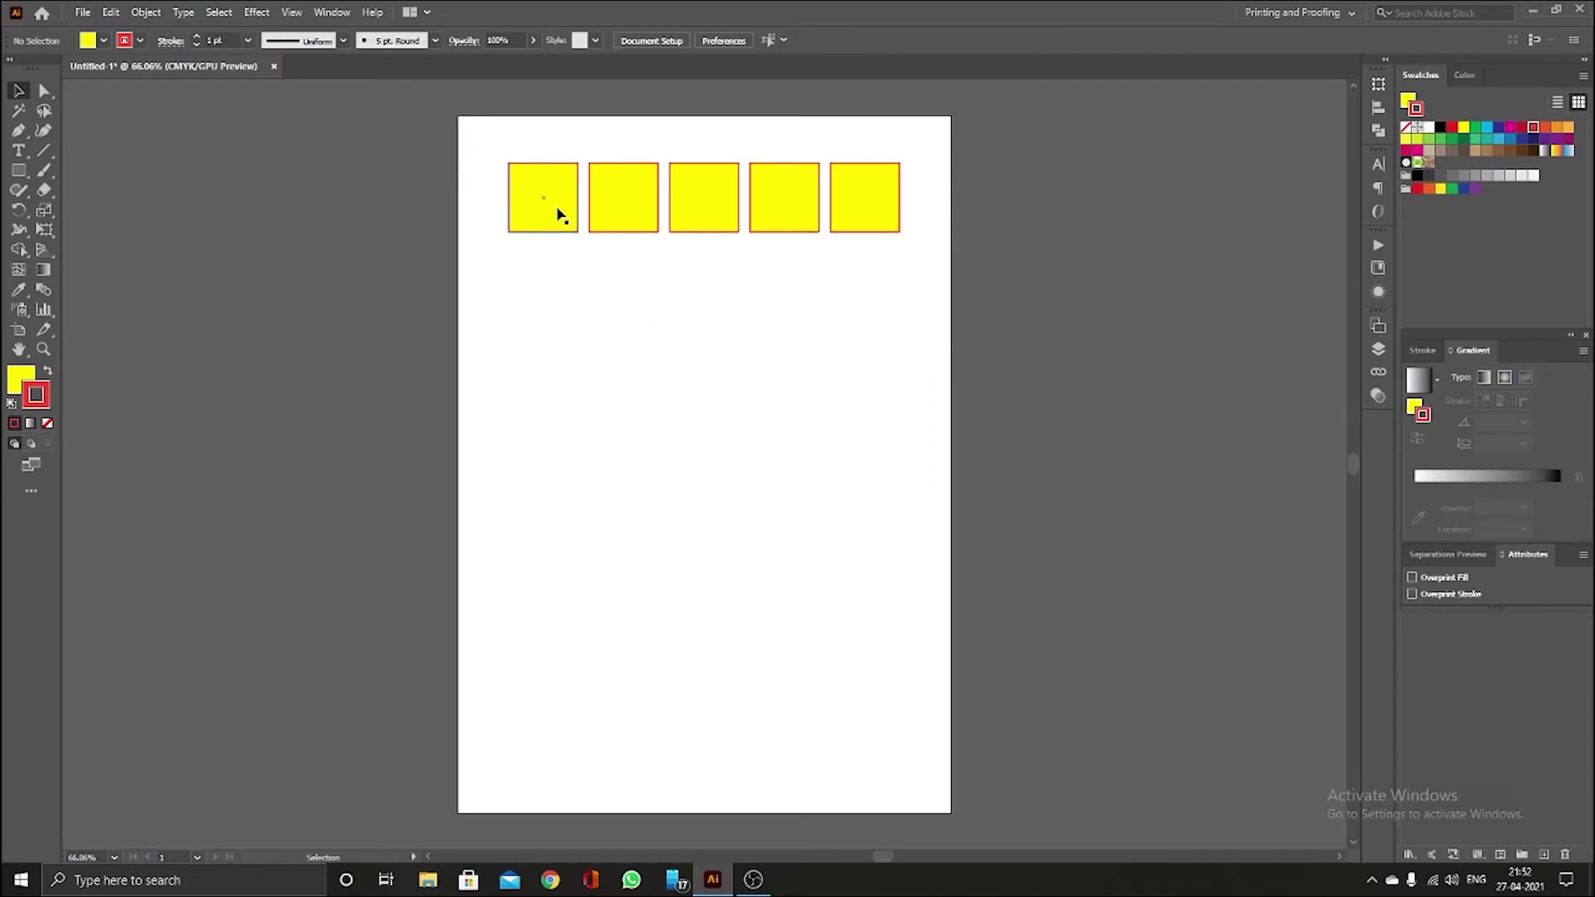
# - Arrange the row's first three squares mid-page in an L, two side by side and the third on top of the first
pyautogui.moveTo(558, 220); pyautogui.dragTo(559, 492)
pyautogui.moveTo(624, 212); pyautogui.dragTo(612, 484)
pyautogui.hotkey('ctrl', 'z')
pyautogui.moveTo(625, 220); pyautogui.dragTo(615, 486)
pyautogui.click(640, 393)
pyautogui.moveTo(715, 211); pyautogui.dragTo(559, 413)
pyautogui.click(606, 396)
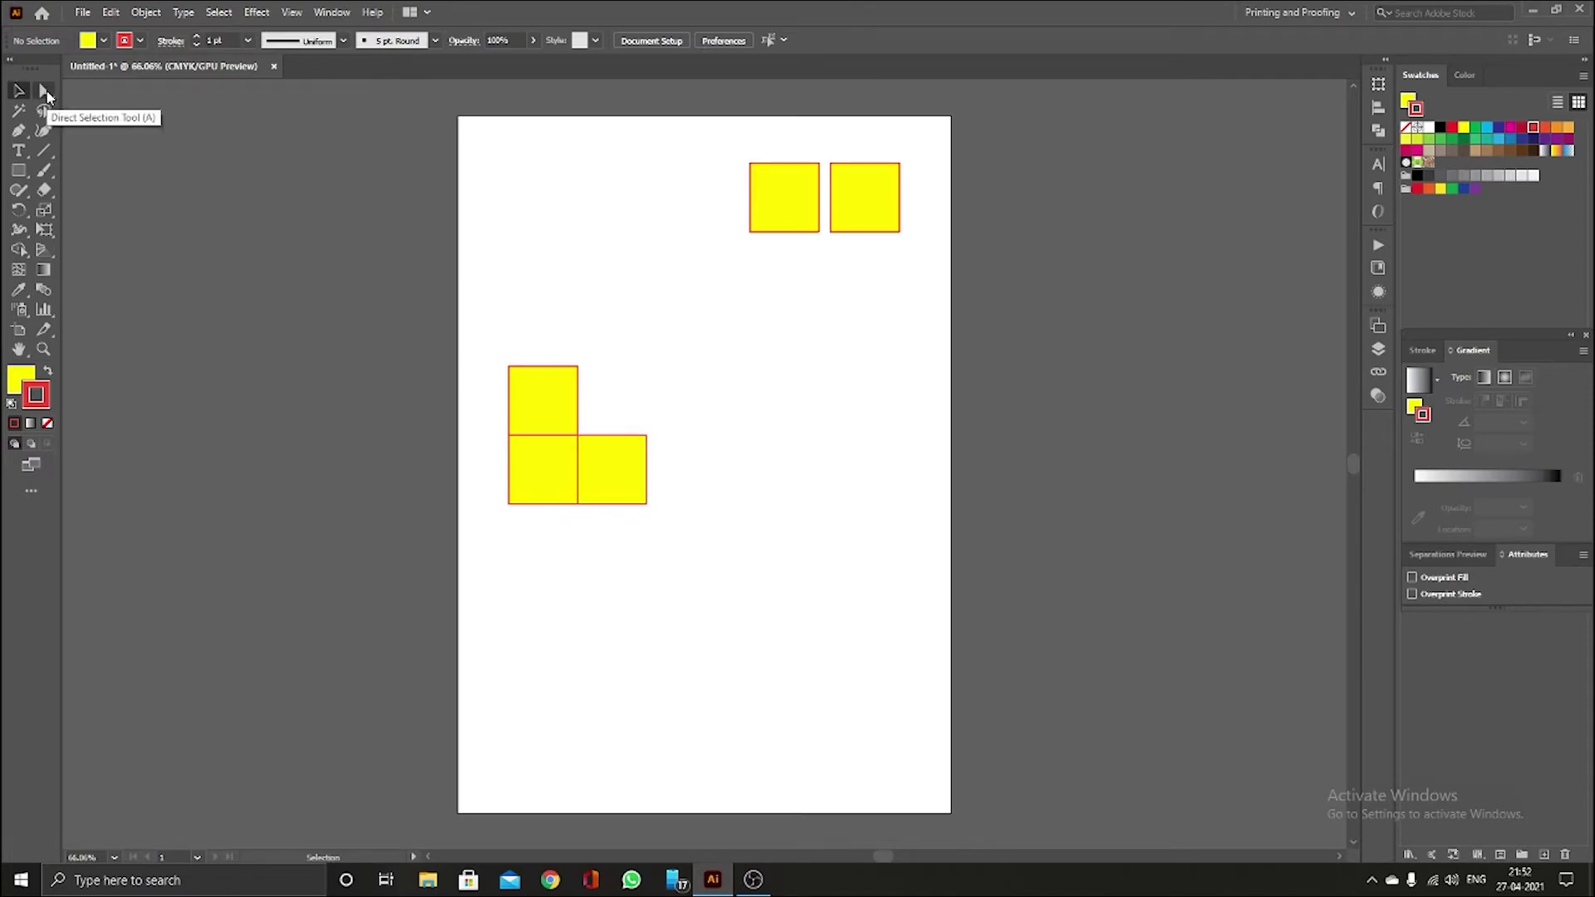
# - Slant the upper square into a parallelogram by shifting its top two anchor points 29.28 mm to the right
pyautogui.click(45, 90)
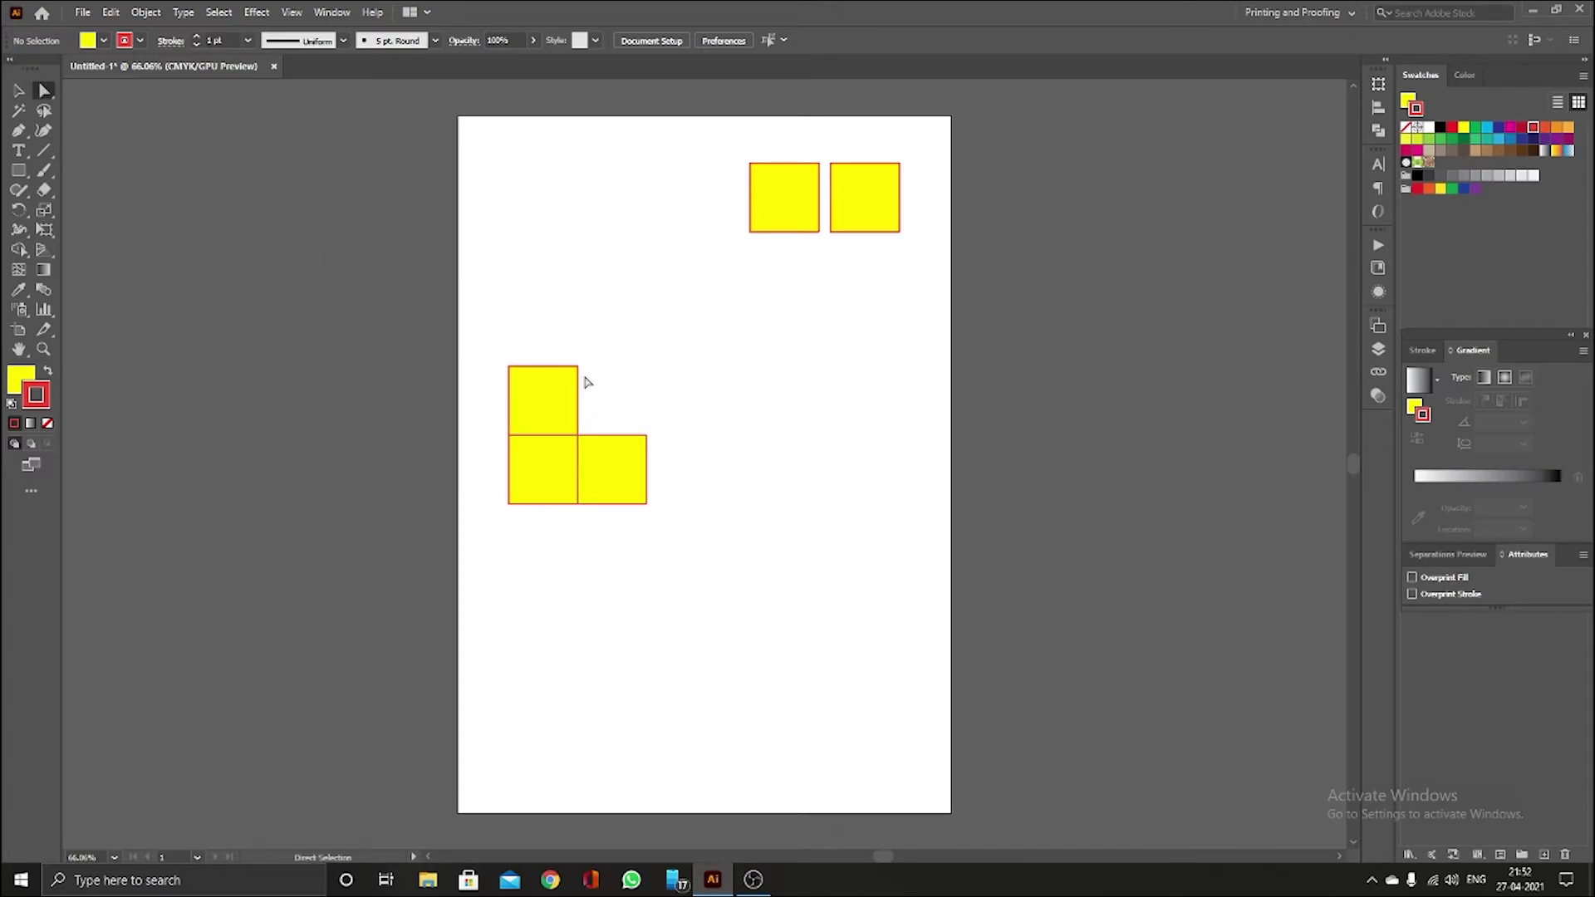
pyautogui.moveTo(590, 357); pyautogui.dragTo(492, 386)
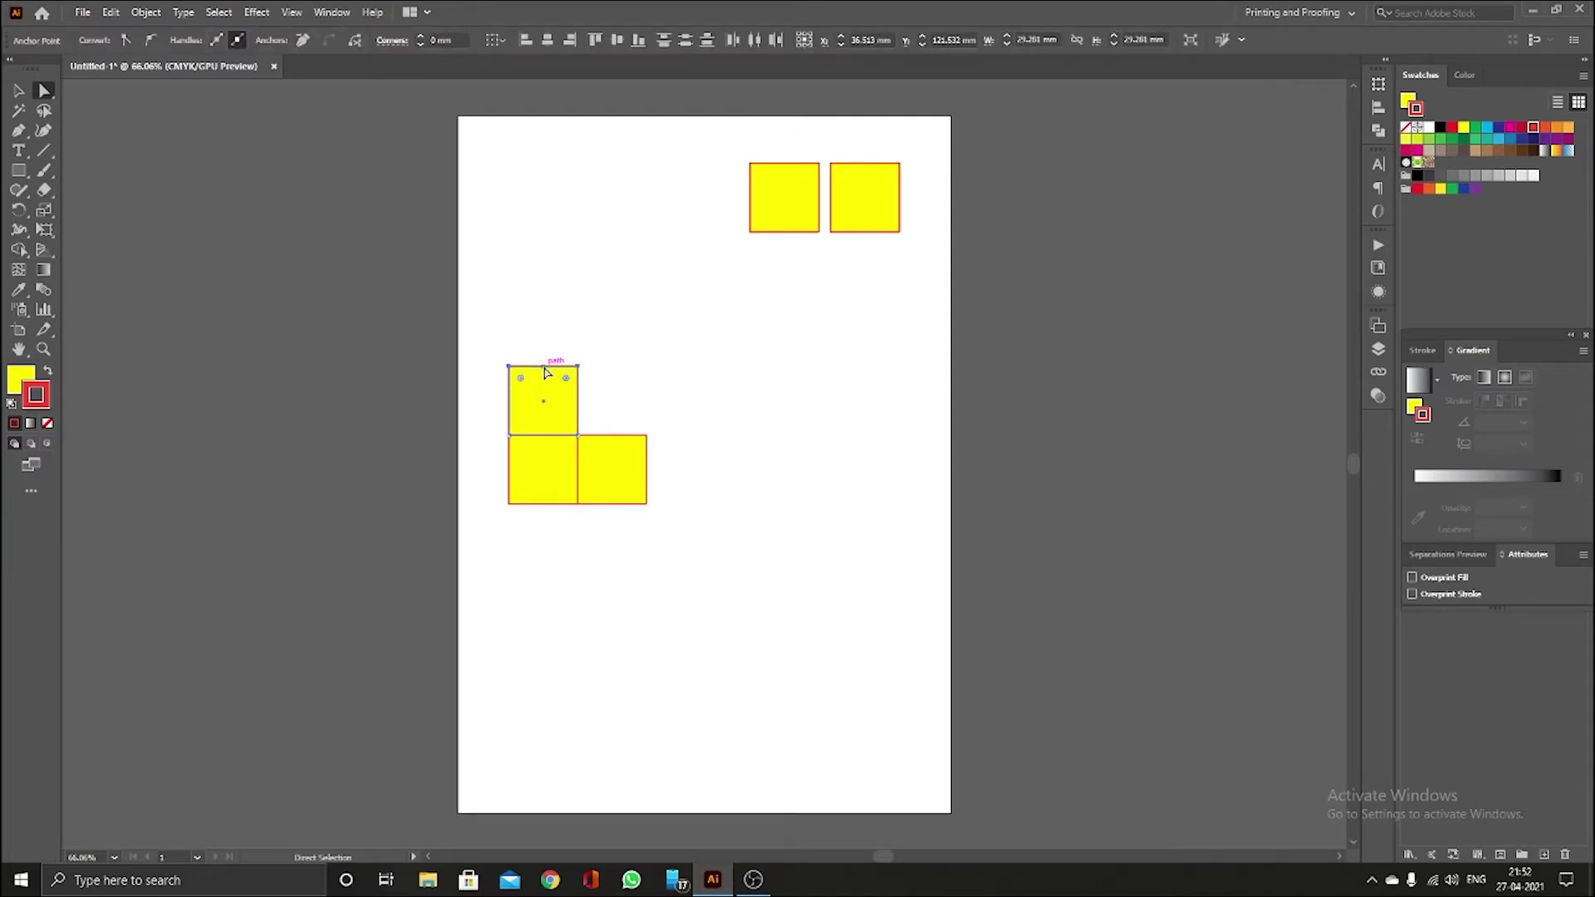
pyautogui.moveTo(541, 373); pyautogui.dragTo(609, 374)
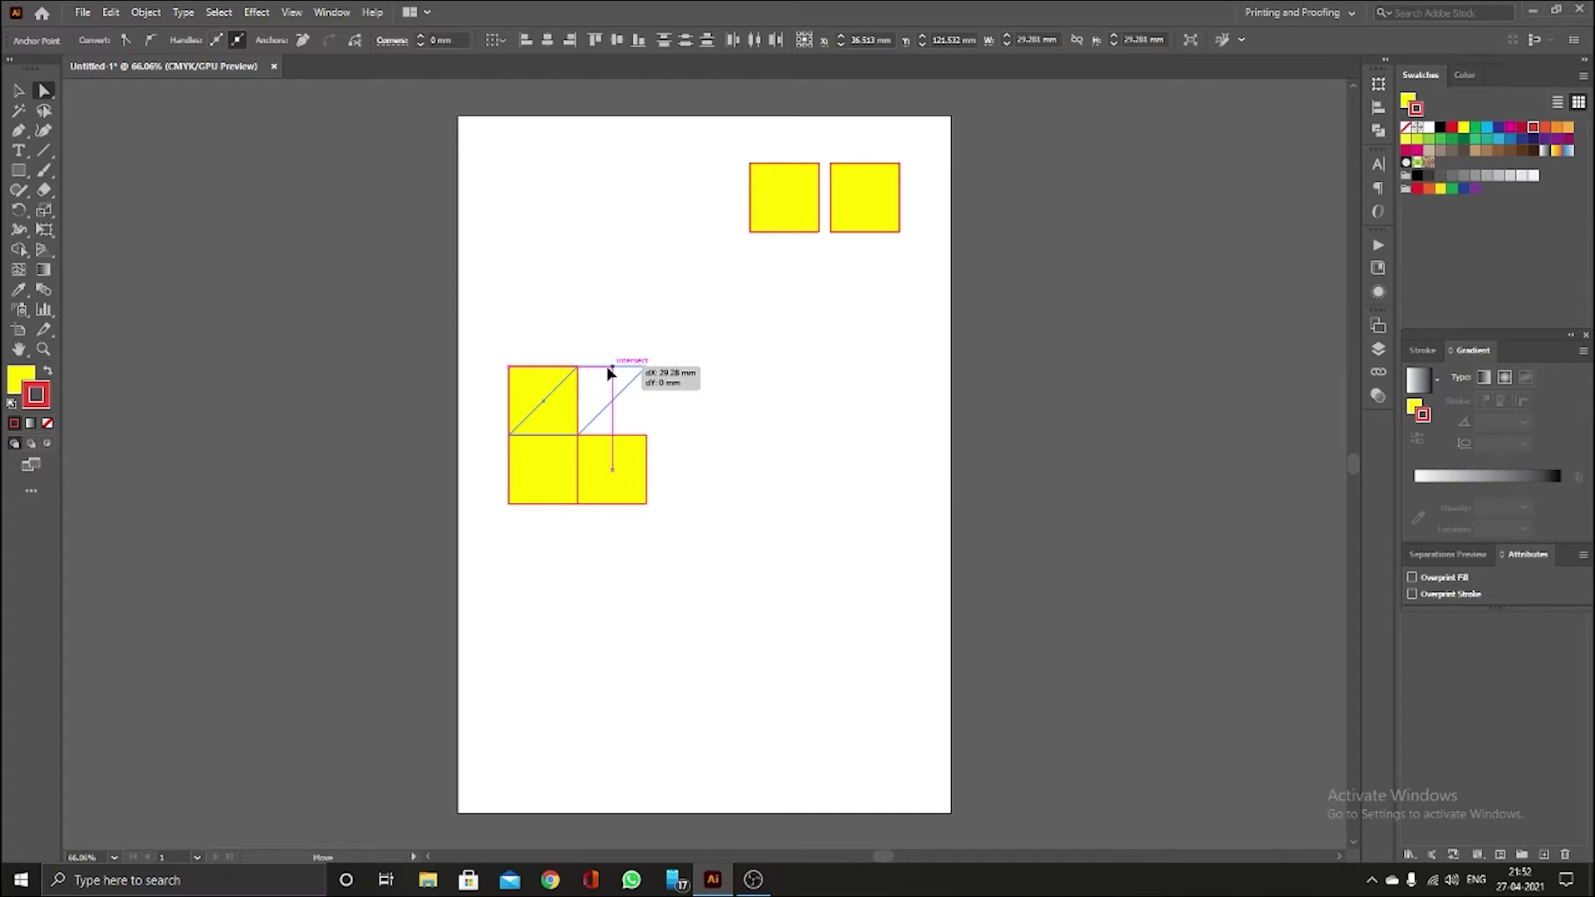
pyautogui.moveTo(608, 368); pyautogui.dragTo(607, 367)
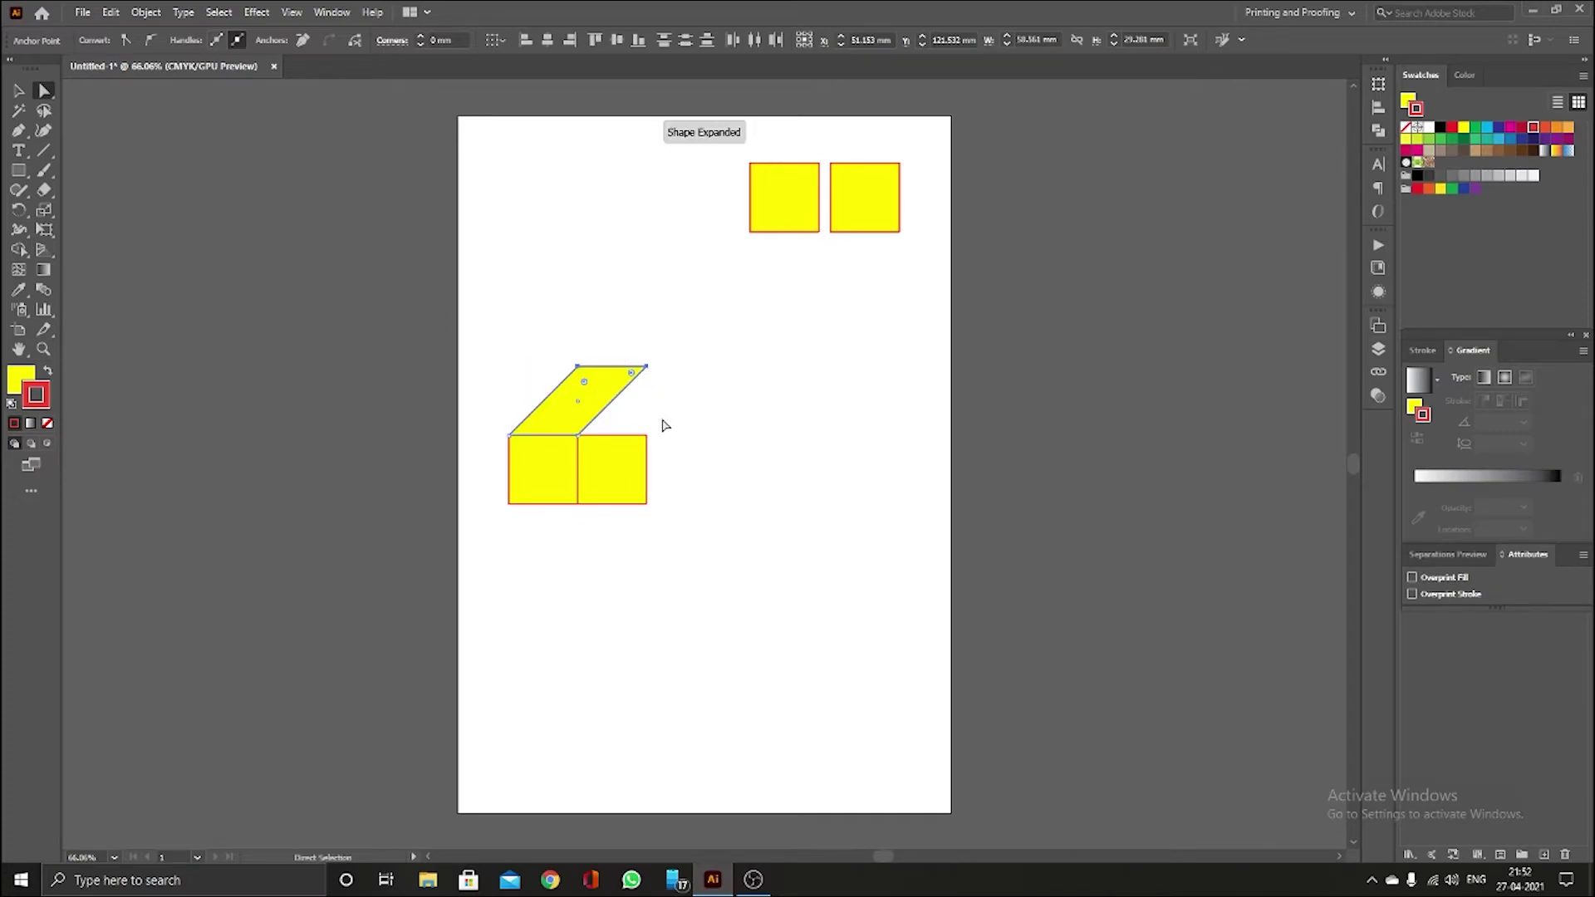
pyautogui.click(685, 431)
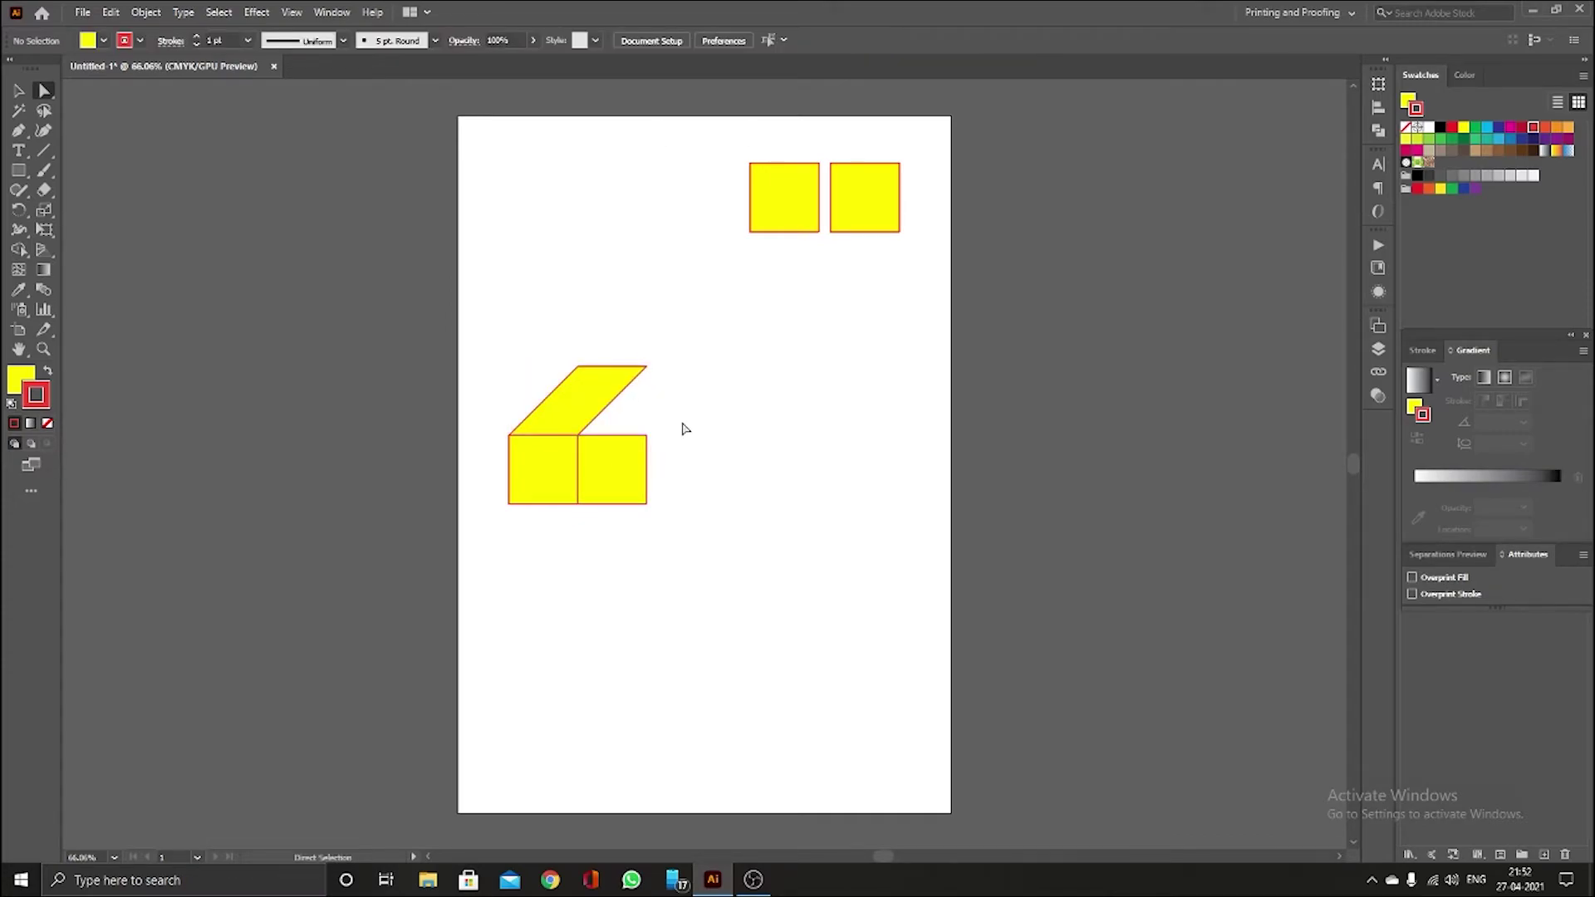
# - Raise the lower-right square's outer anchor points so its outer edge meets the slanted top face, forming a 3D box
pyautogui.moveTo(672, 429); pyautogui.dragTo(638, 527)
pyautogui.moveTo(647, 473); pyautogui.dragTo(647, 407)
pyautogui.click(713, 444)
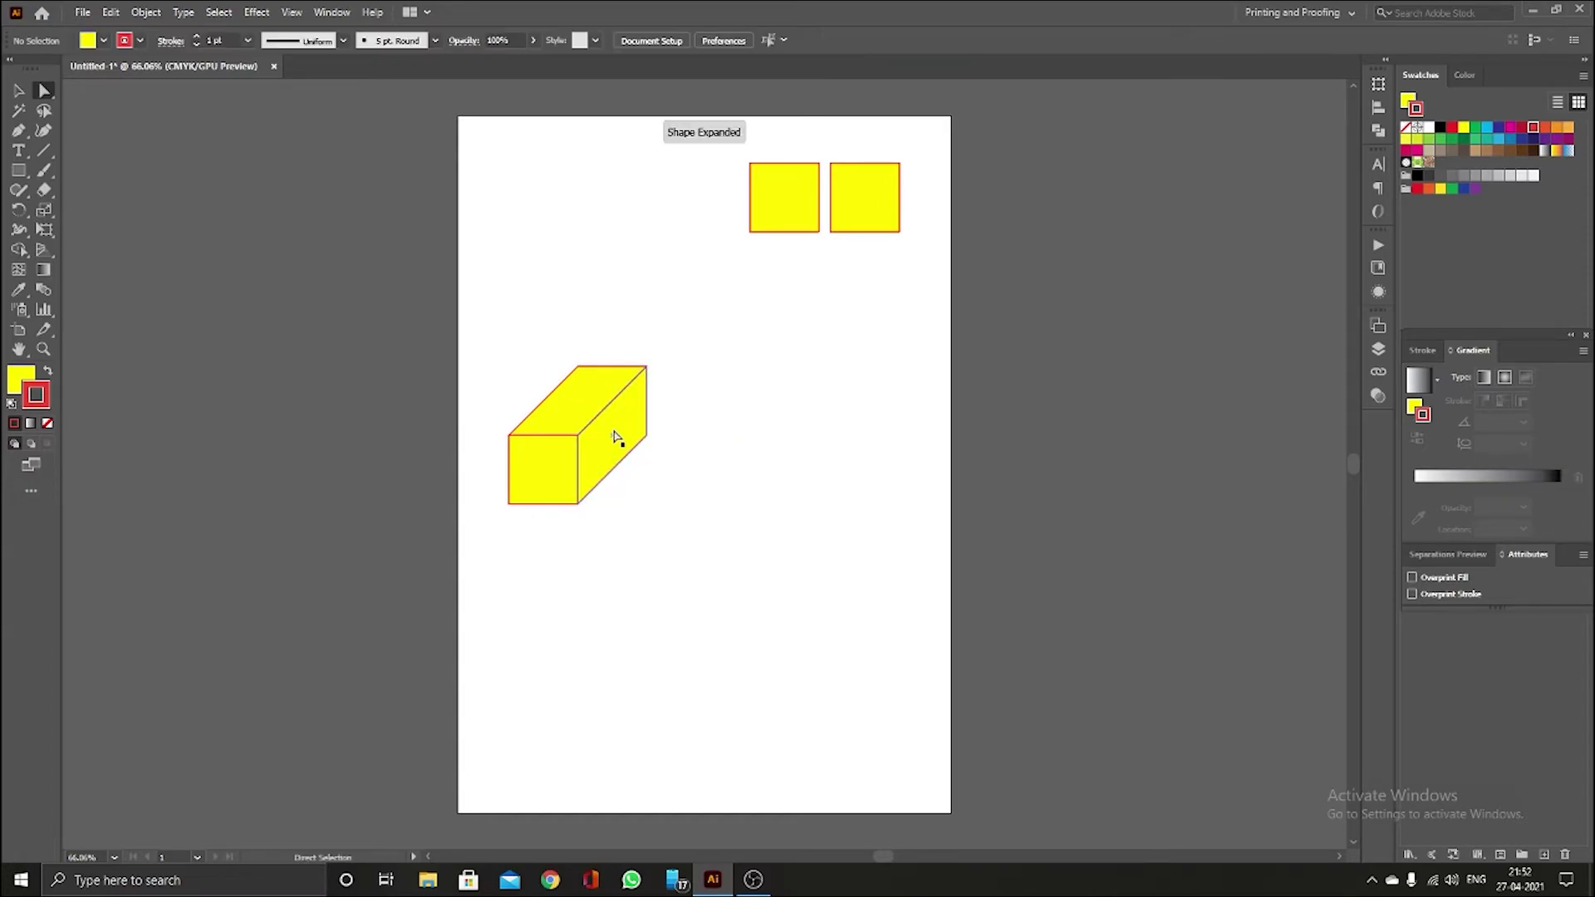
# - Pull the box's three faces apart as separate shapes, and undo the moves
pyautogui.moveTo(498, 420); pyautogui.dragTo(621, 523)
pyautogui.click(577, 533)
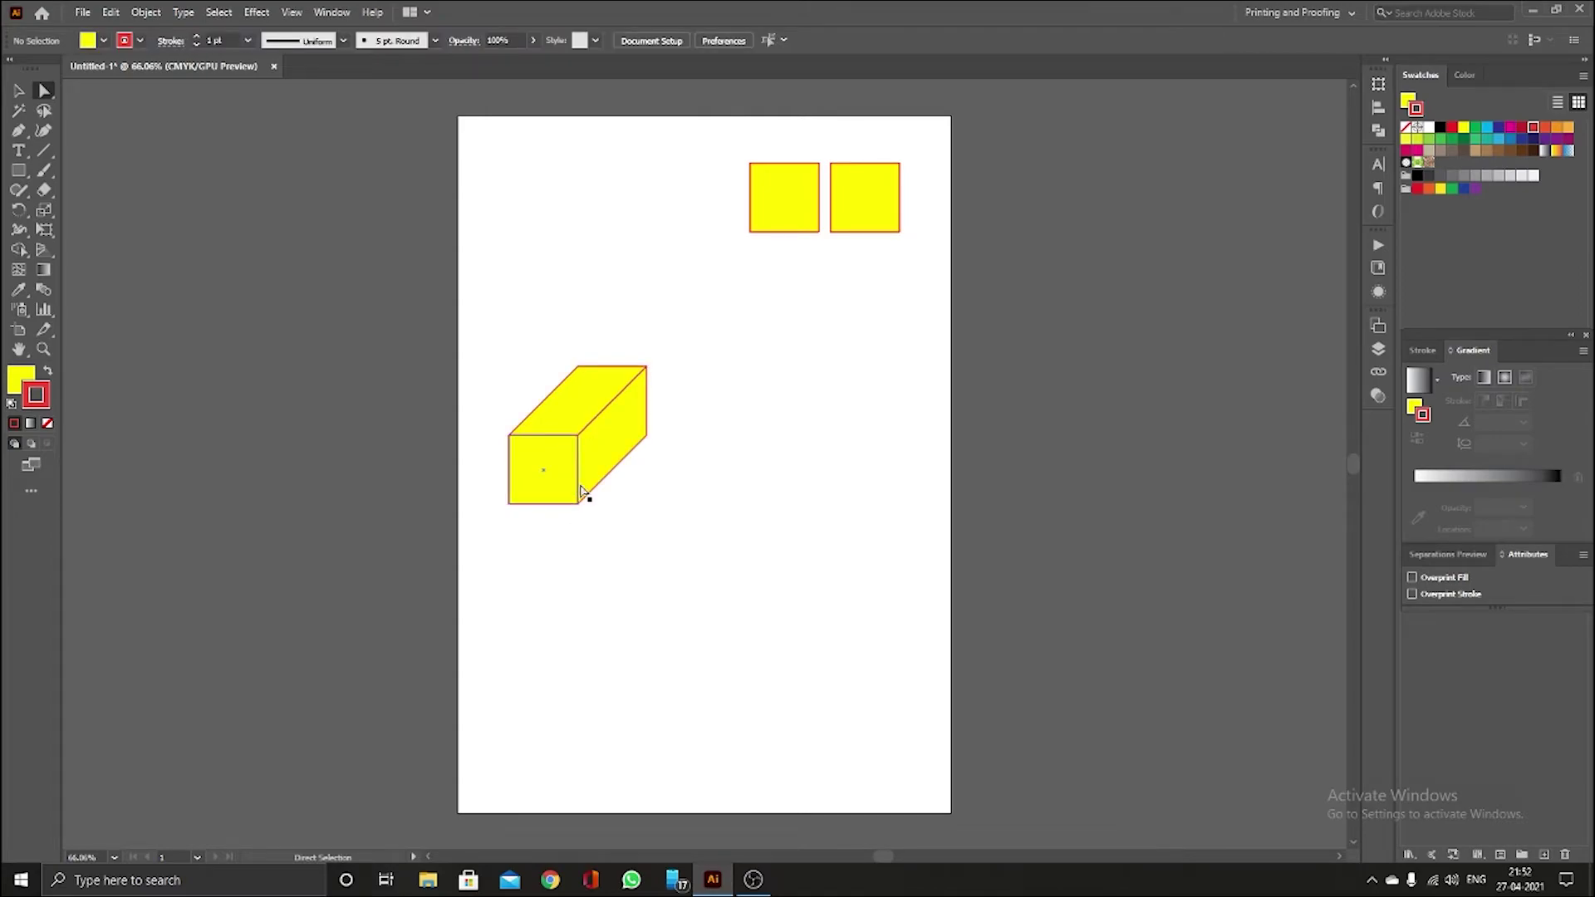
pyautogui.moveTo(639, 413); pyautogui.dragTo(611, 356)
pyautogui.moveTo(560, 489); pyautogui.dragTo(541, 518)
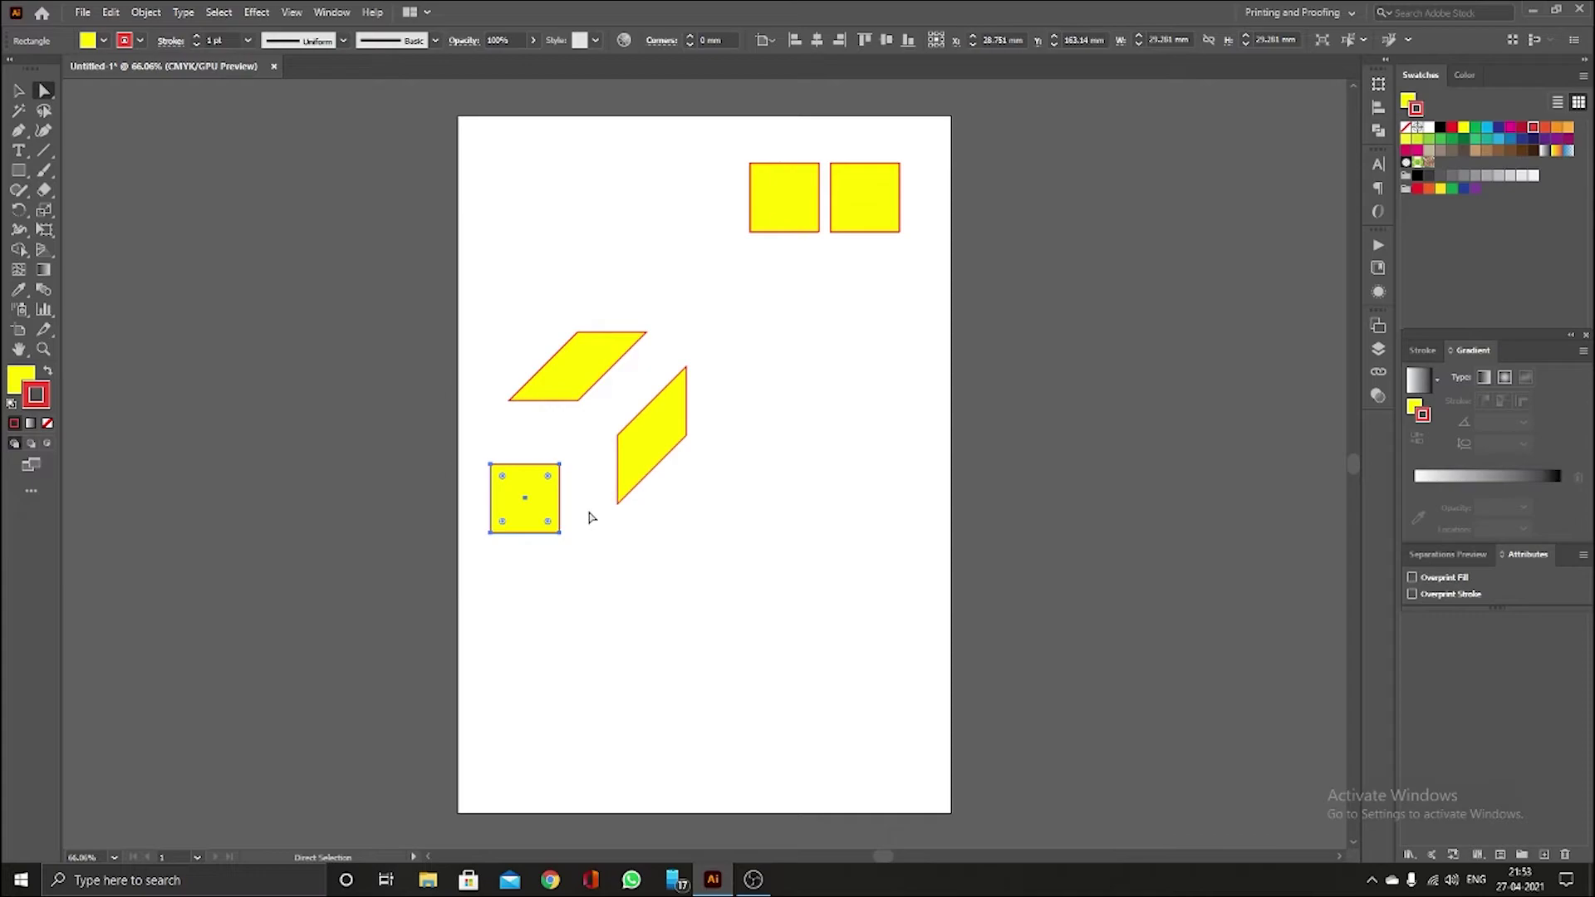
pyautogui.hotkey('ctrl', 'z')
pyautogui.hotkey('ctrl', 'z')
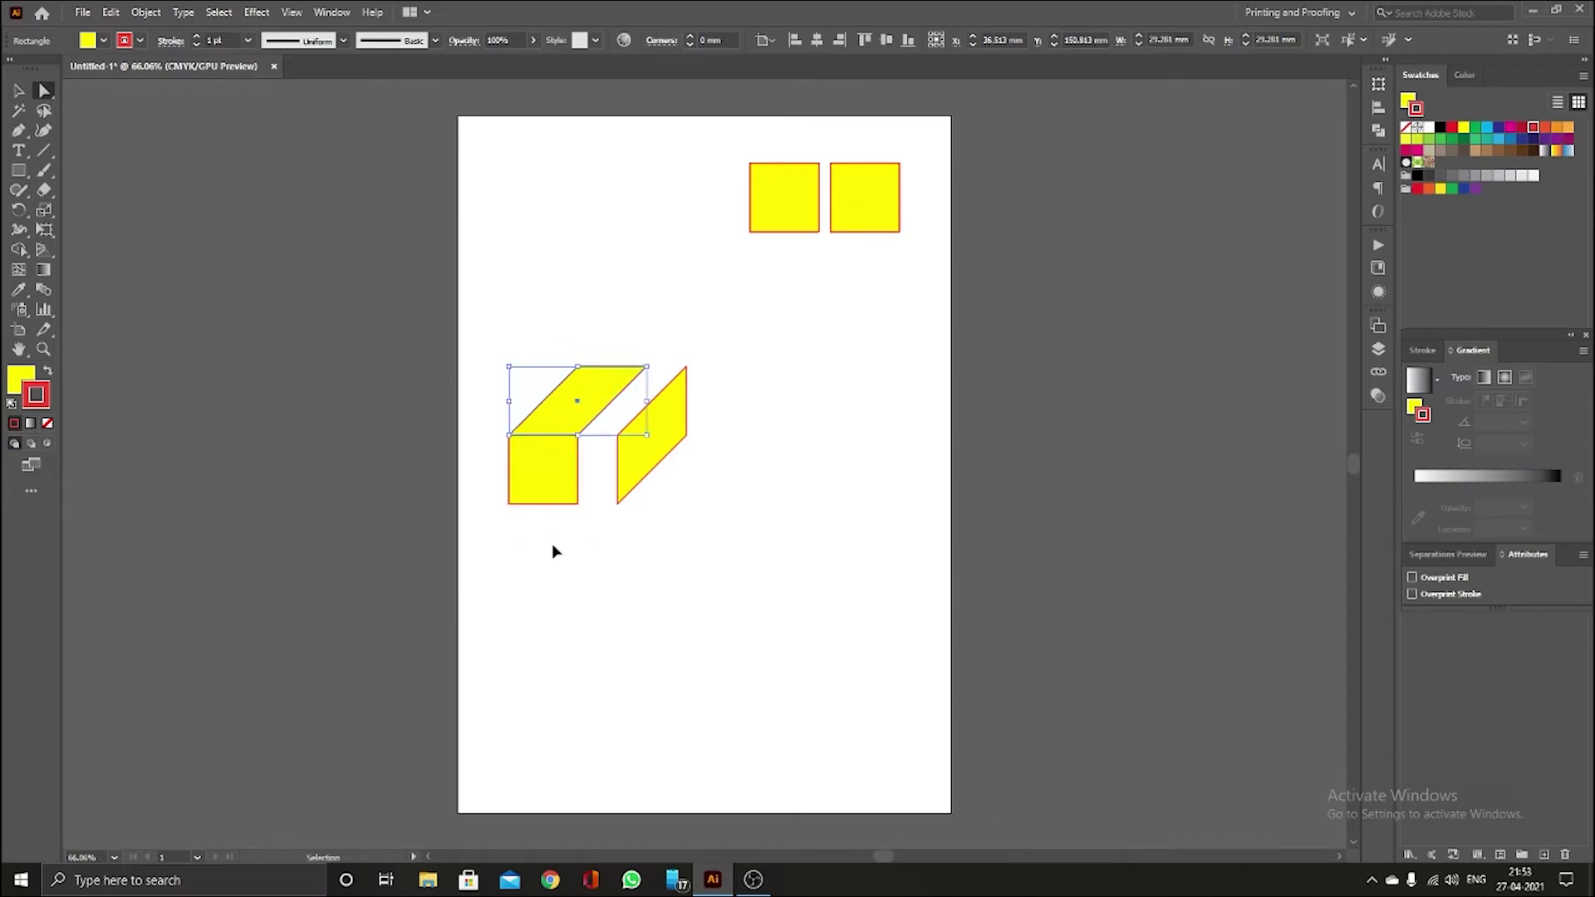
pyautogui.hotkey('ctrl', 'z')
pyautogui.click(562, 552)
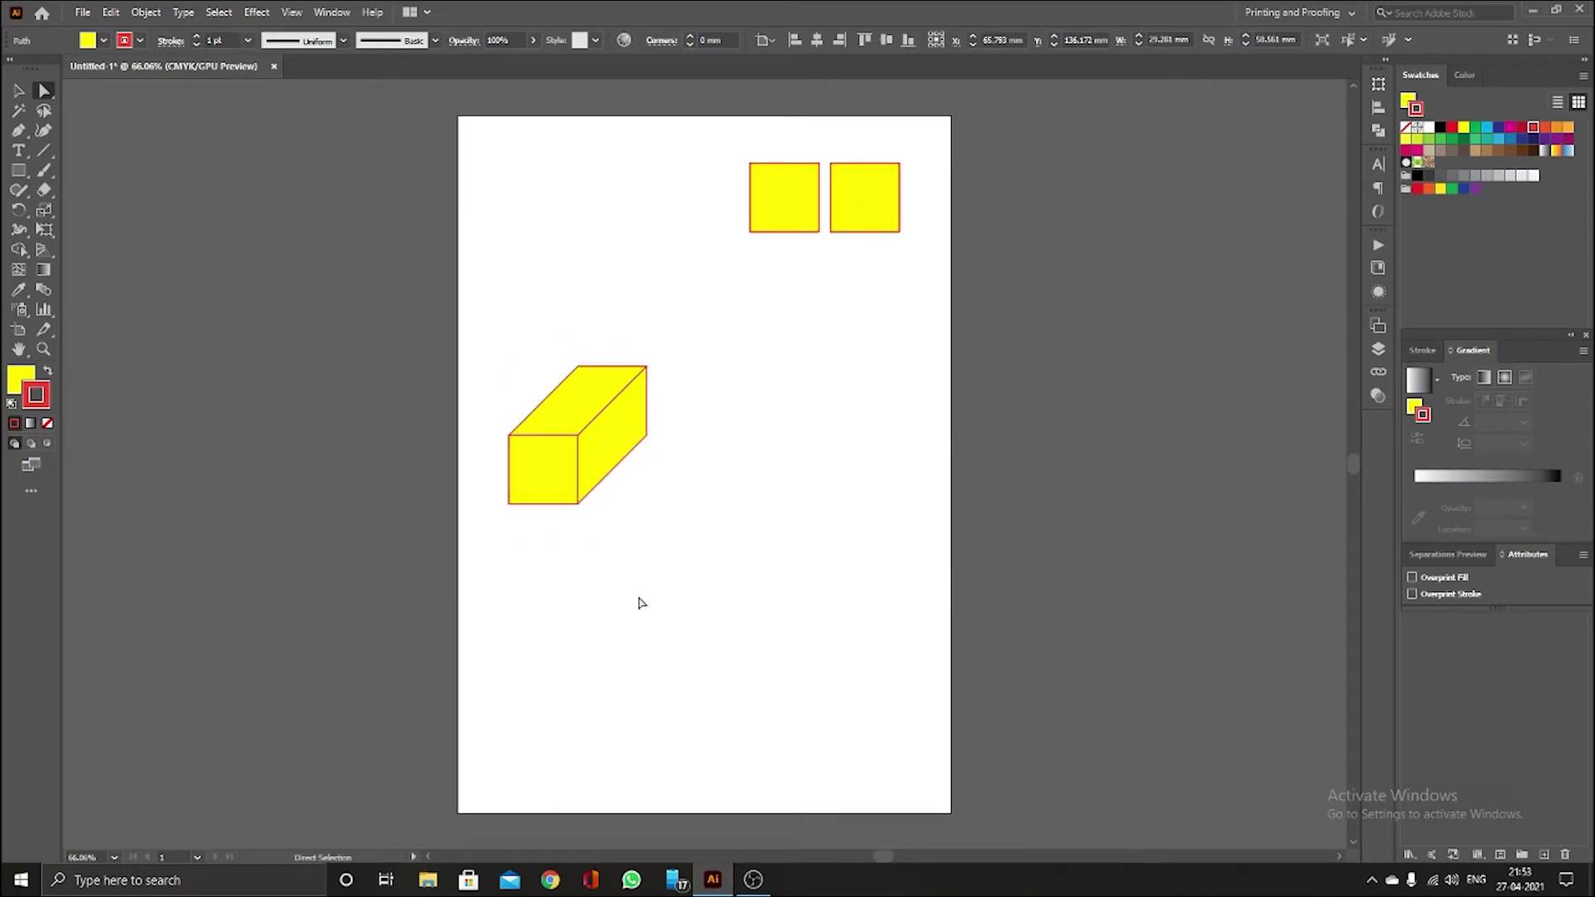
# - Try a red swatch on the top face's stroke, and step back and forward through the history to the assembled box
pyautogui.click(585, 418)
pyautogui.click(1458, 133)
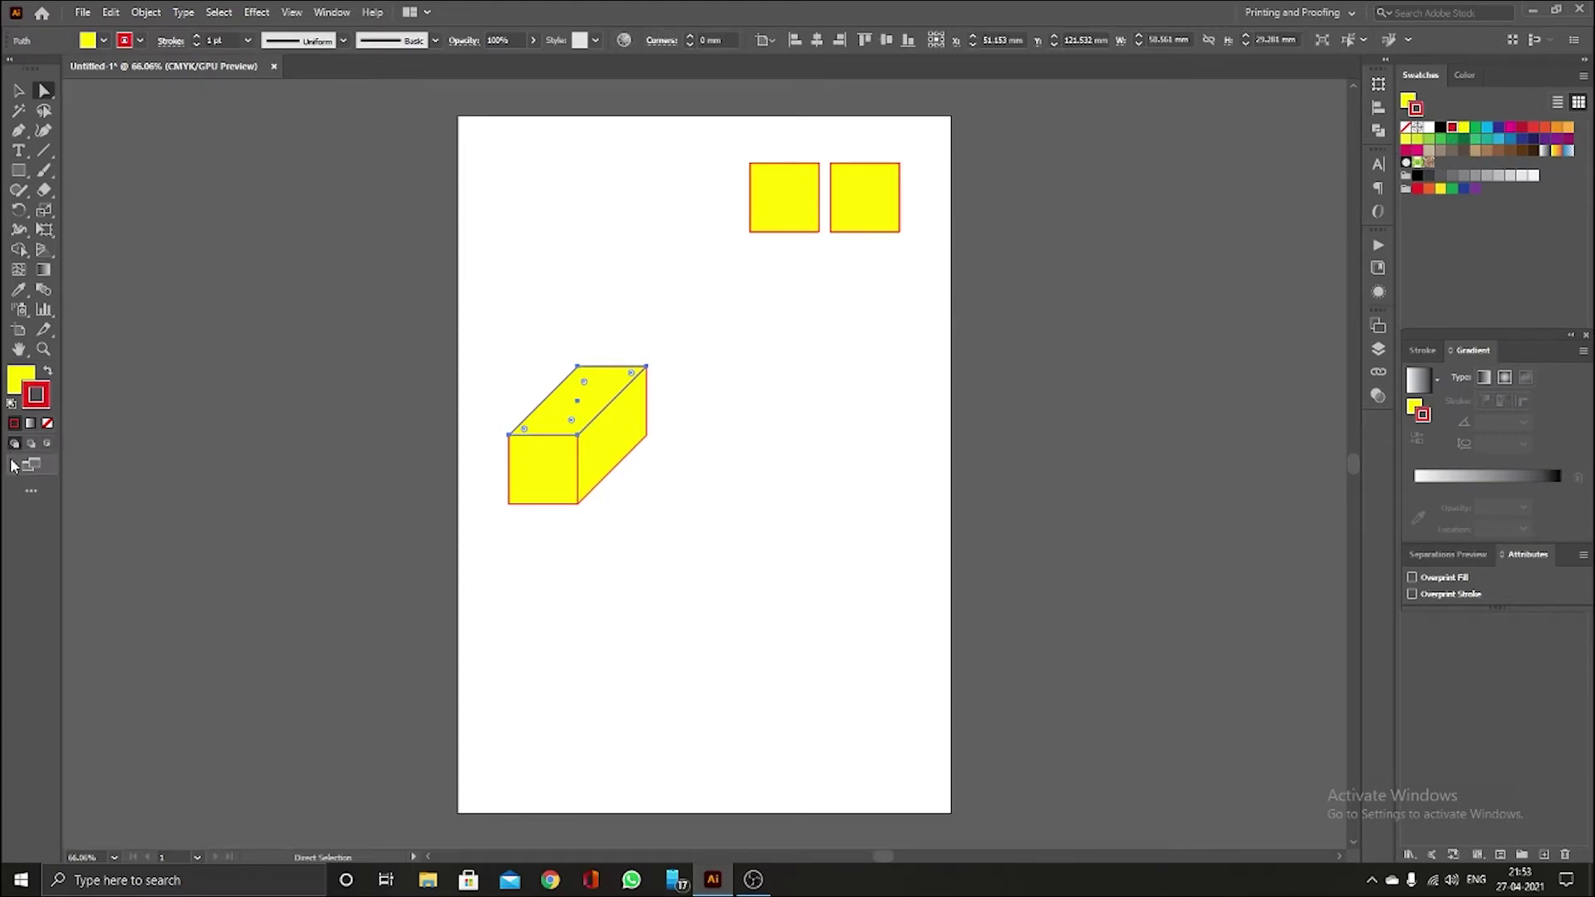
pyautogui.hotkey('ctrl', 'z')
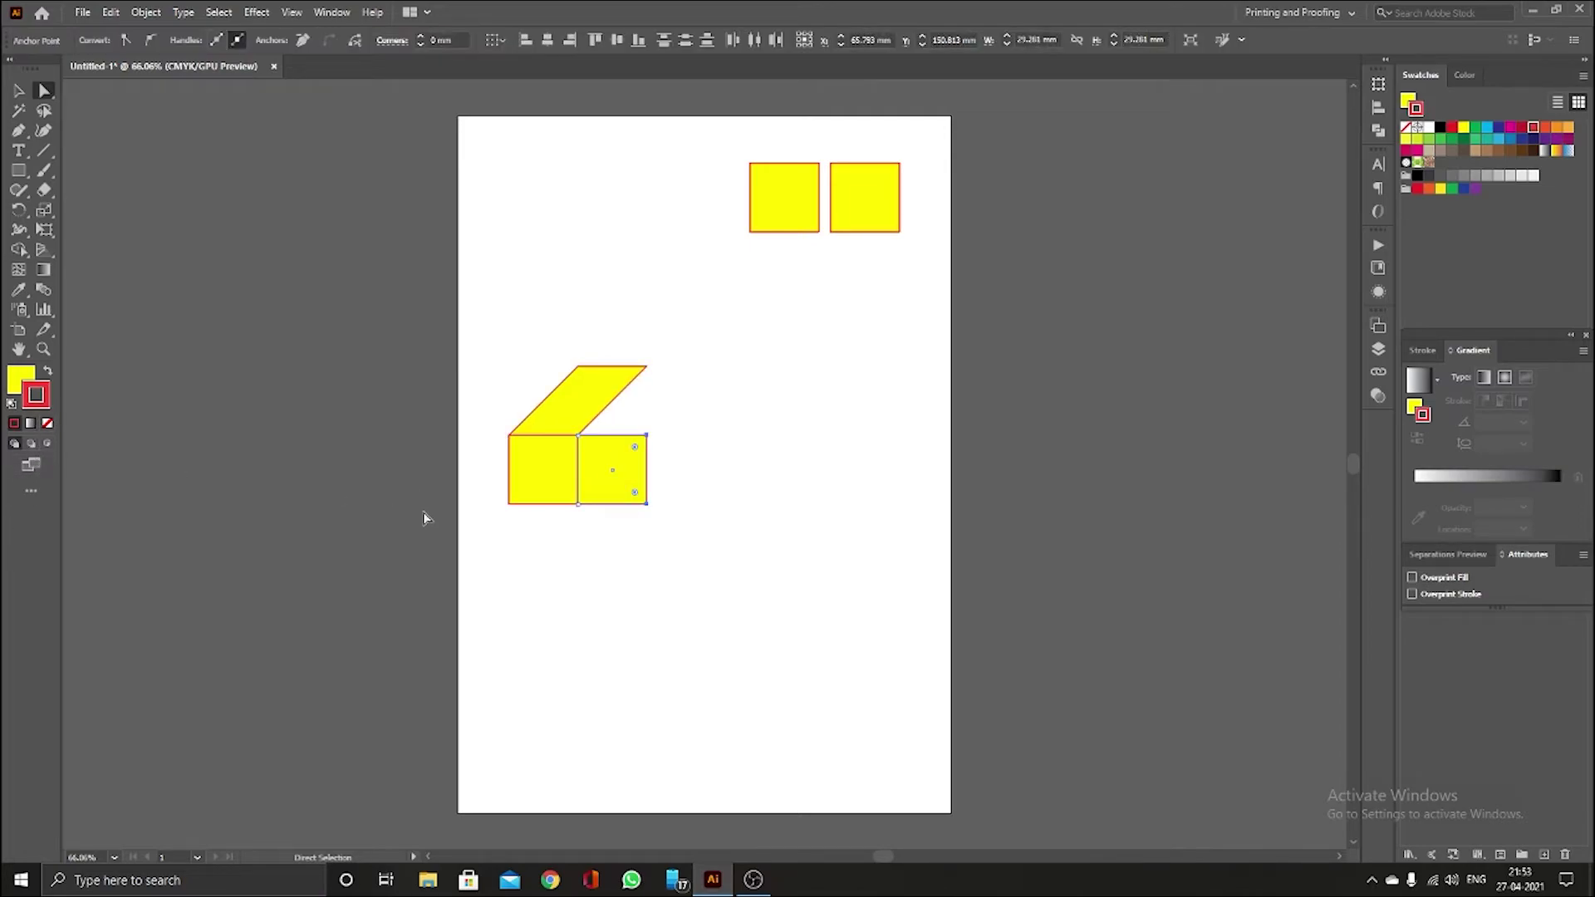
pyautogui.hotkey('ctrl', 'z')
pyautogui.hotkey('ctrl', 'z')
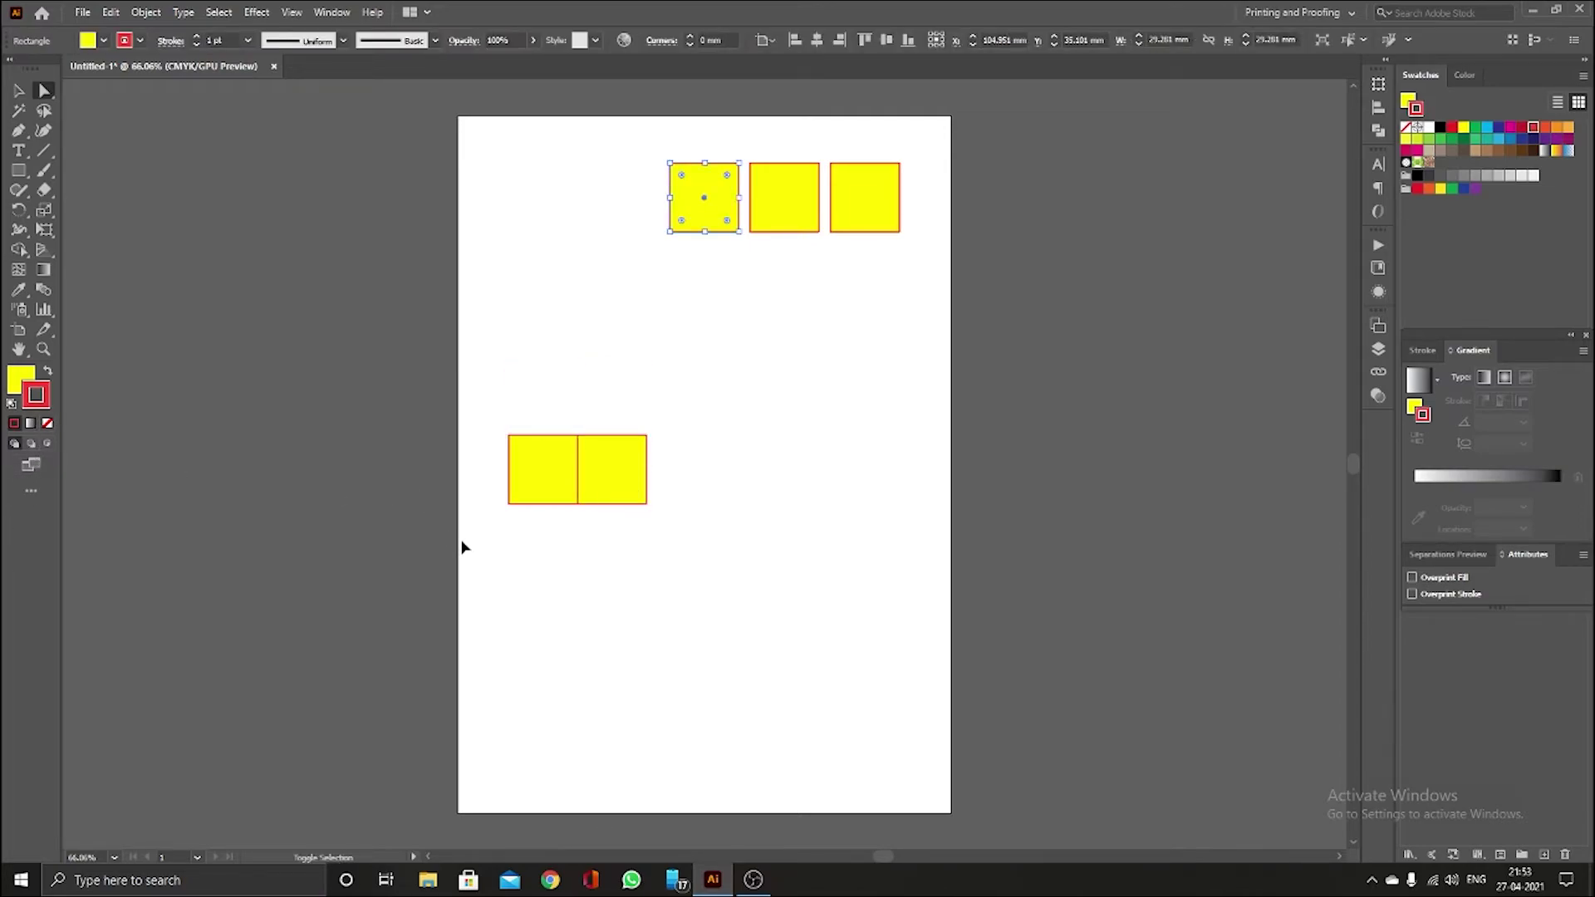
pyautogui.hotkey('ctrl', 'shift', 'z')
pyautogui.hotkey('ctrl', 'shift', 'z')
pyautogui.hotkey('ctrl', 'shift', 'z')
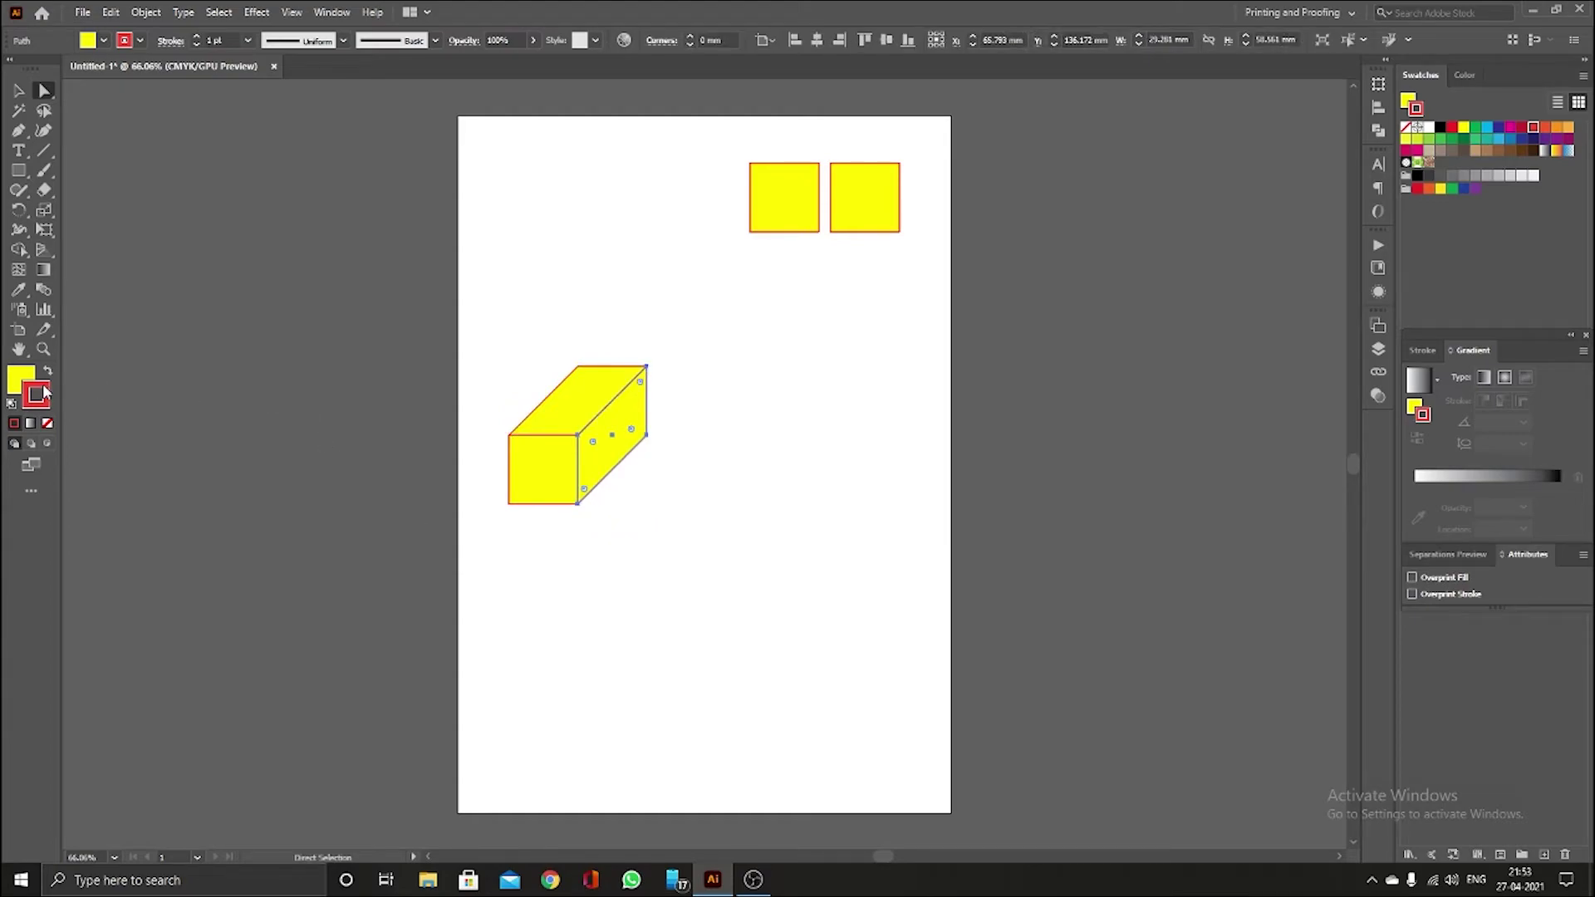
# - Fill the box's top face with the cyan swatch and its side face with the dark blue swatch, and deselect
pyautogui.click(24, 378)
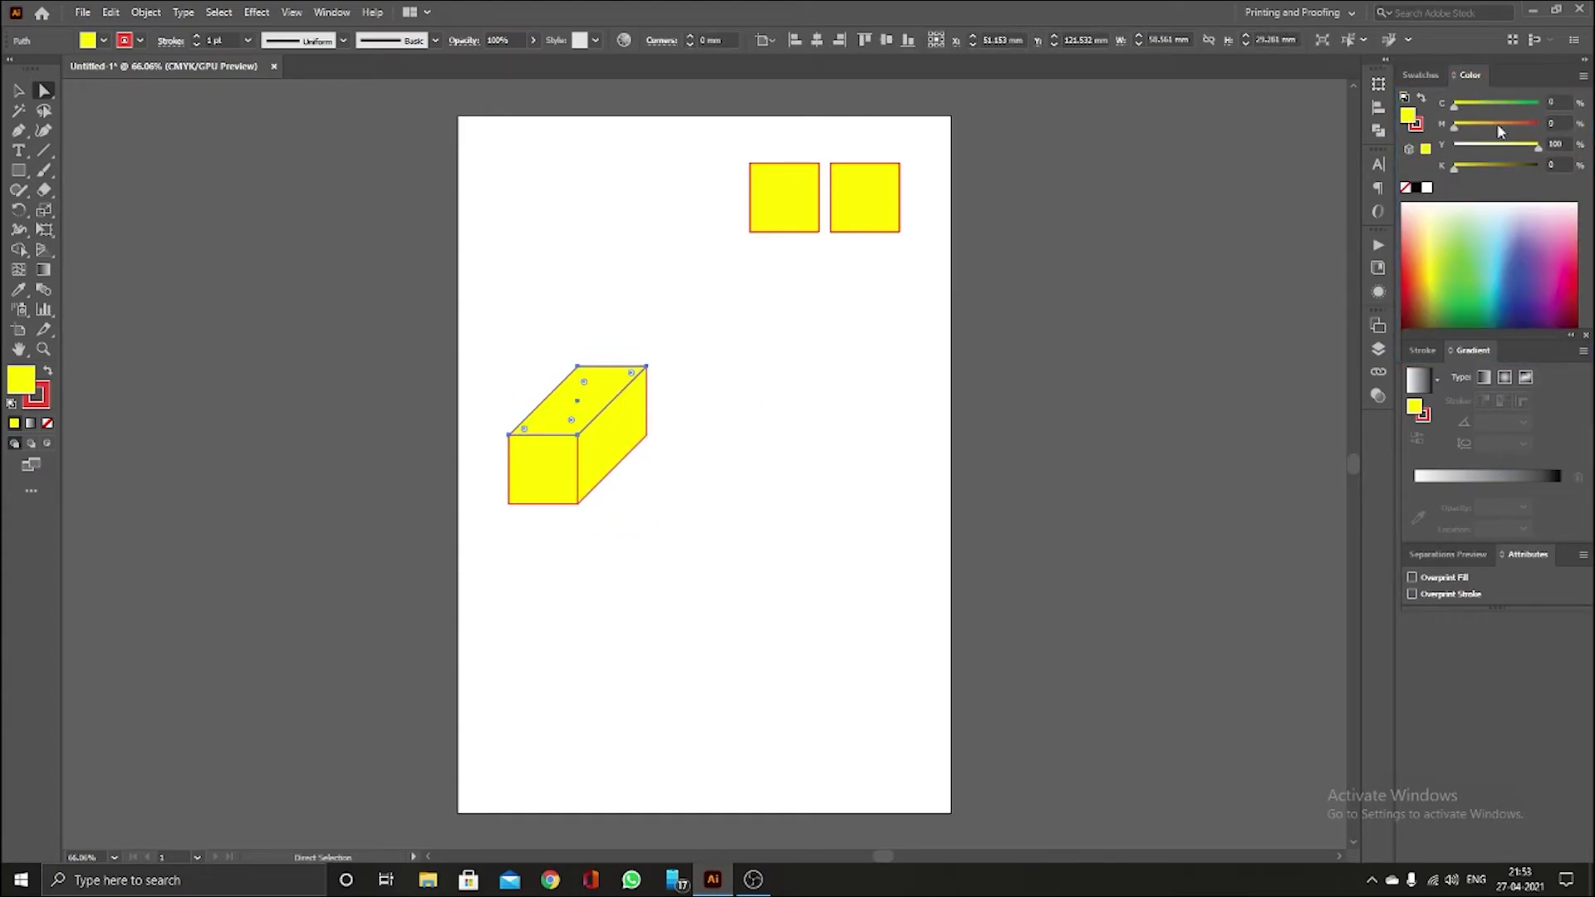
pyautogui.click(1421, 77)
pyautogui.click(1480, 131)
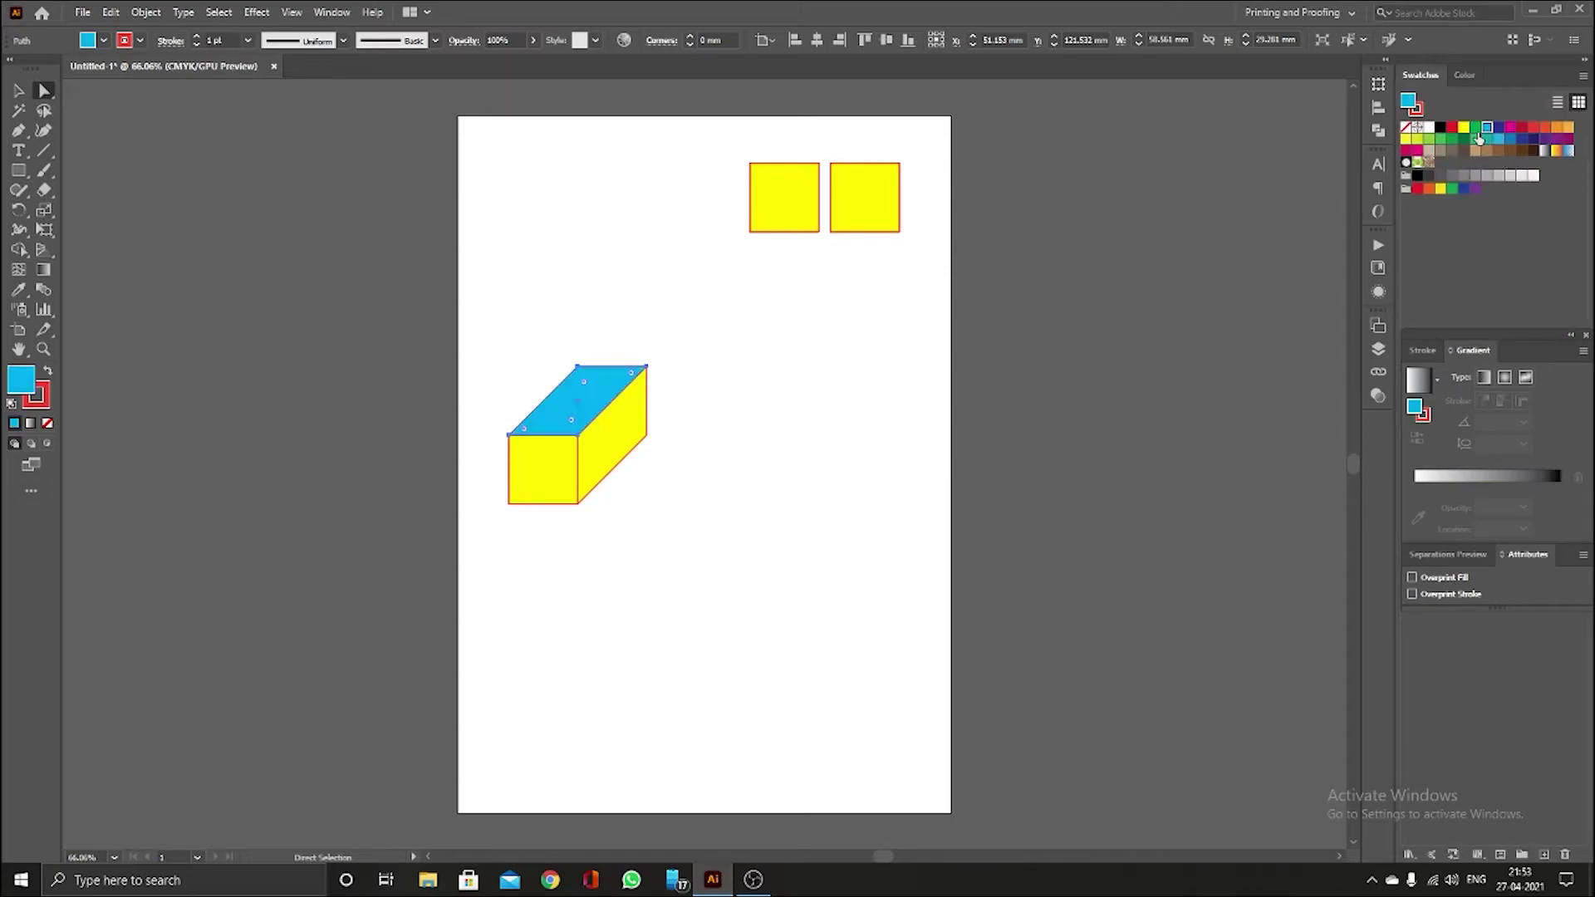
pyautogui.click(606, 462)
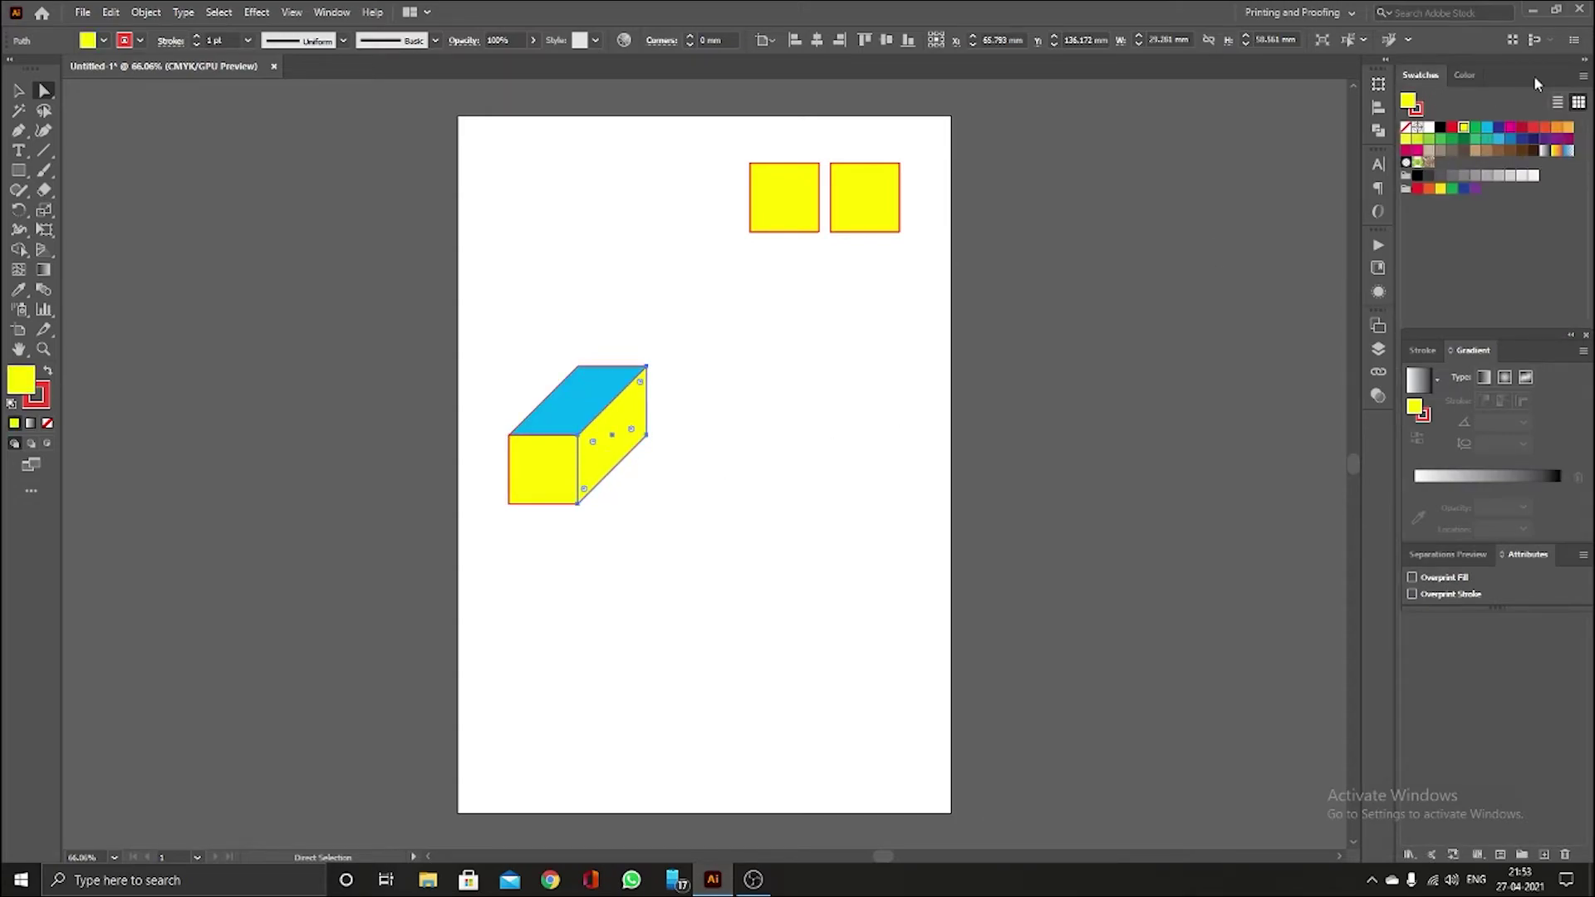
pyautogui.click(1499, 127)
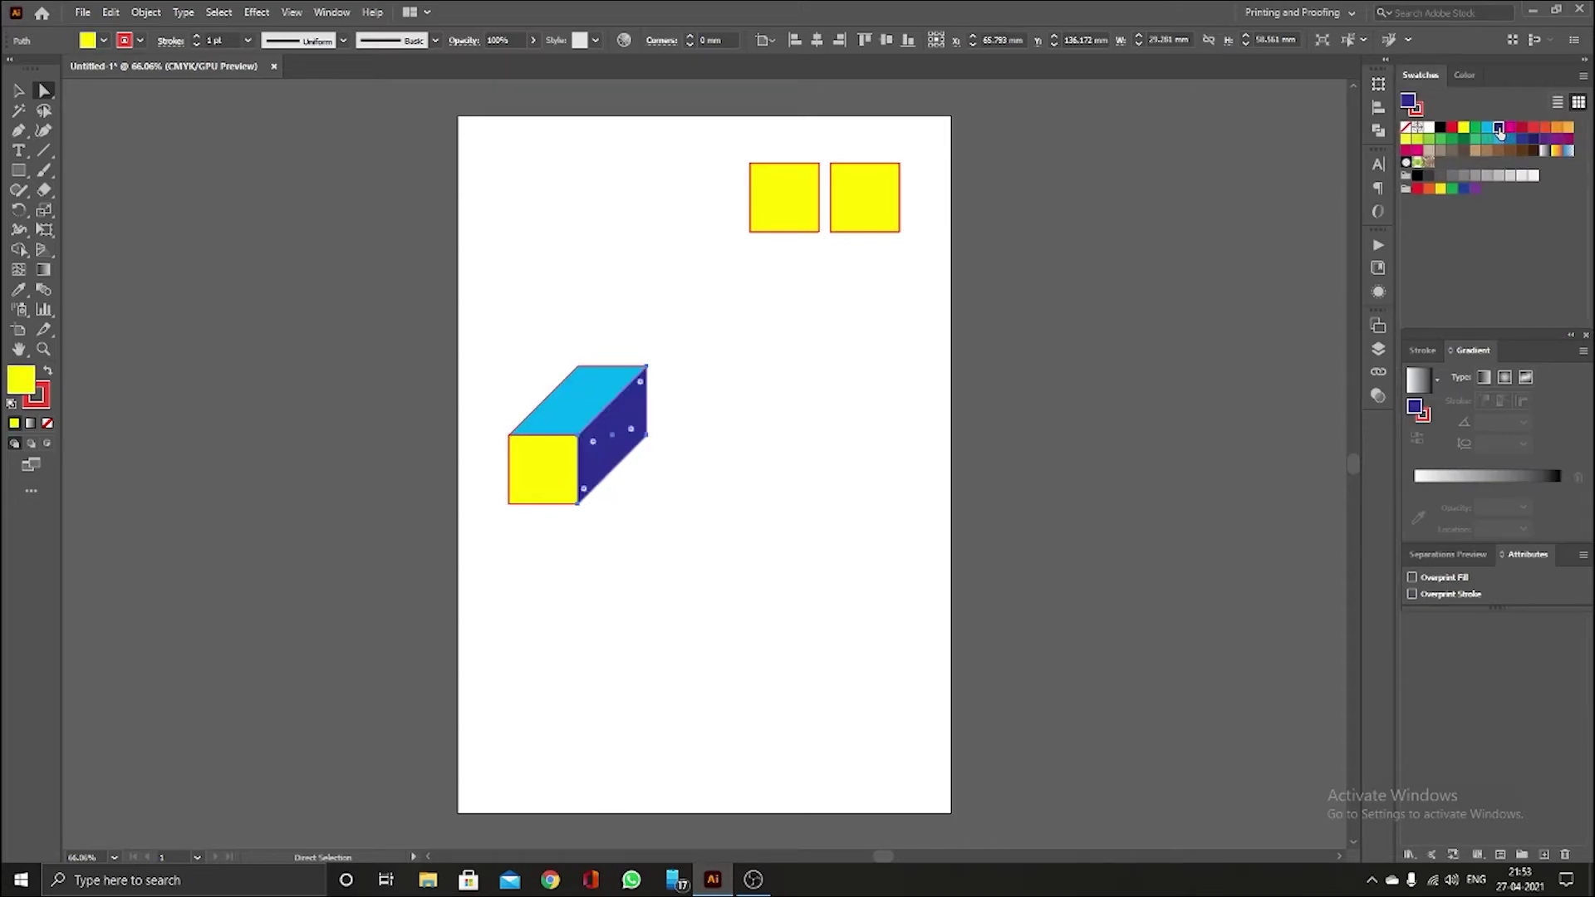
pyautogui.click(557, 492)
pyautogui.click(773, 491)
# - Move all three faces of the box together about 41 mm right and 11 mm down
pyautogui.moveTo(811, 336); pyautogui.dragTo(444, 580)
pyautogui.moveTo(544, 469); pyautogui.dragTo(672, 409)
pyautogui.click(618, 371)
# - Move the coloured faces of the box apart individually, and put them back in place
pyautogui.moveTo(702, 464); pyautogui.dragTo(742, 463)
pyautogui.moveTo(640, 496); pyautogui.dragTo(612, 496)
pyautogui.hotkey('ctrl', 'z')
pyautogui.hotkey('ctrl', 'z')
pyautogui.moveTo(665, 391); pyautogui.dragTo(665, 419)
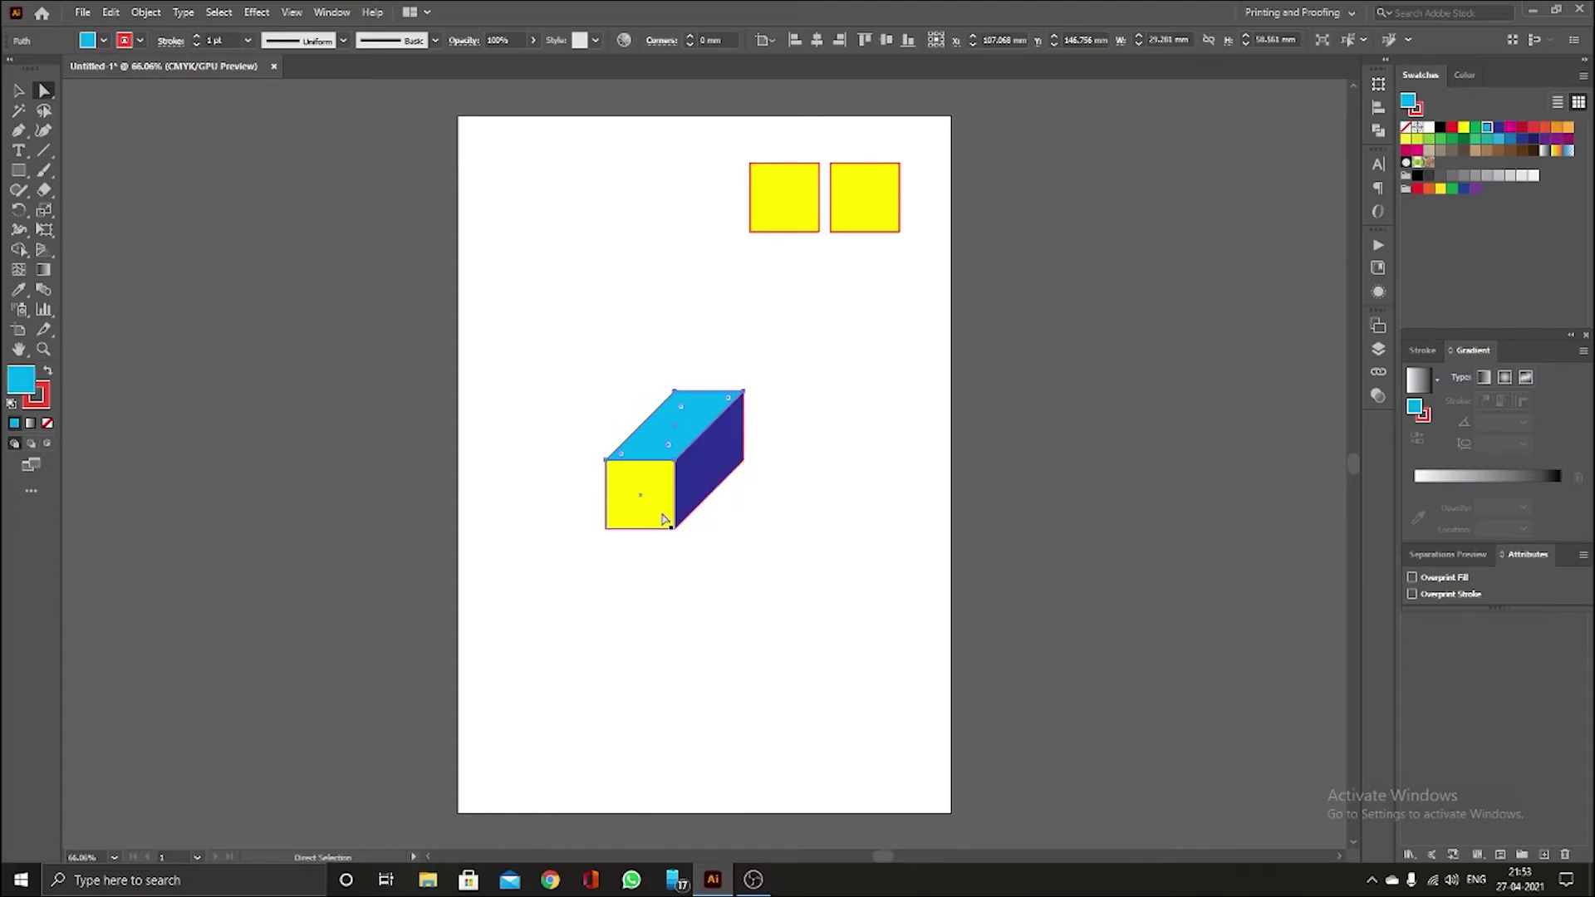
pyautogui.moveTo(582, 382); pyautogui.dragTo(831, 573)
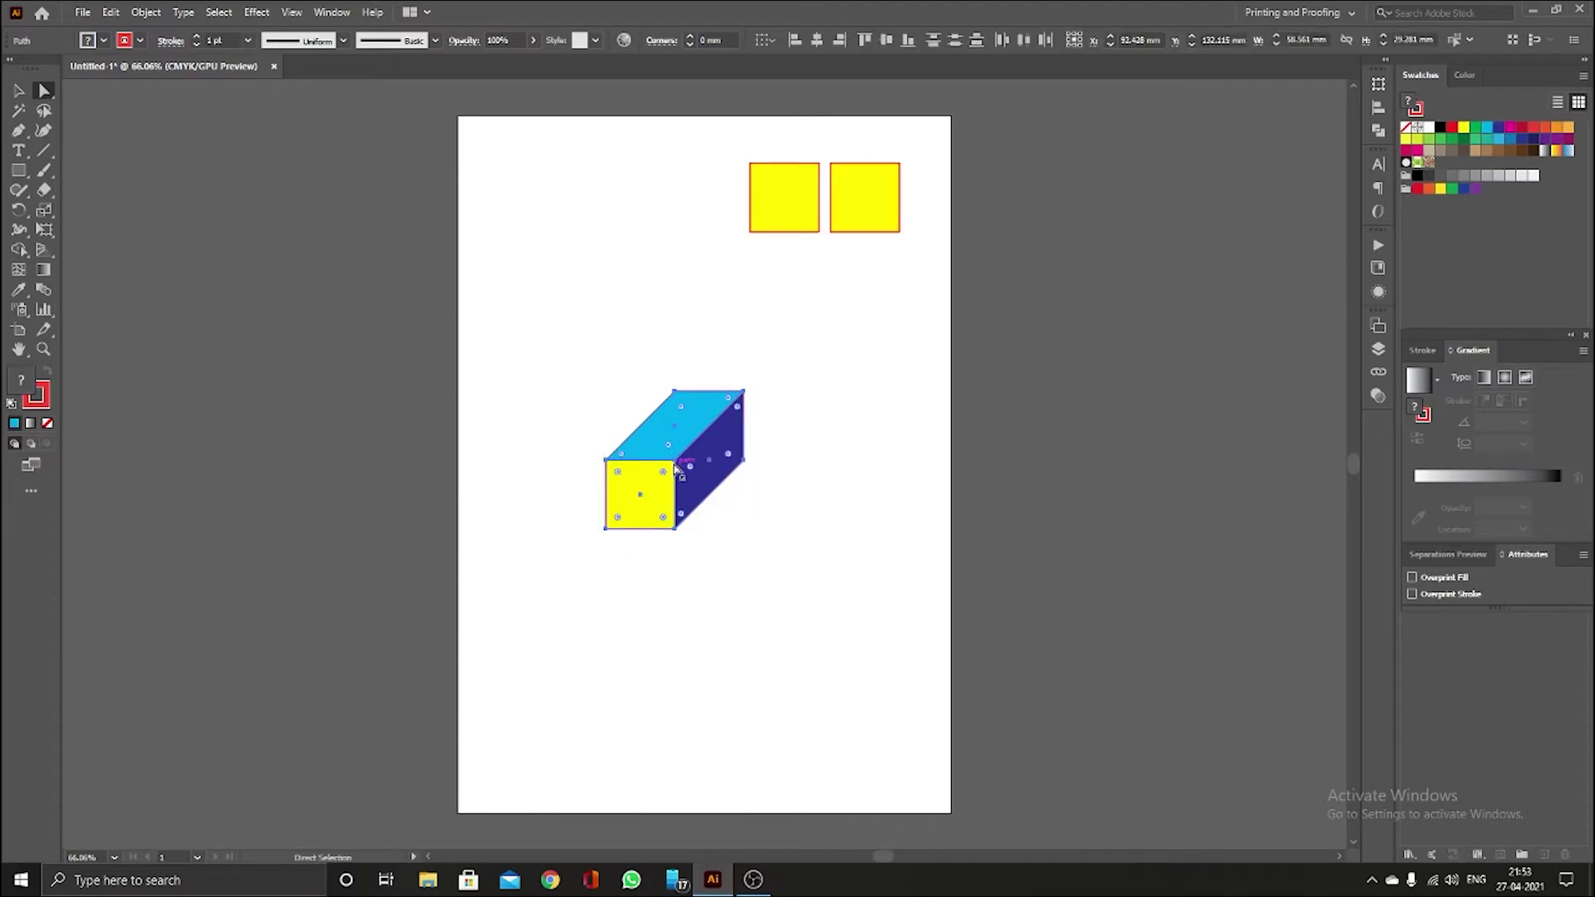
pyautogui.click(833, 491)
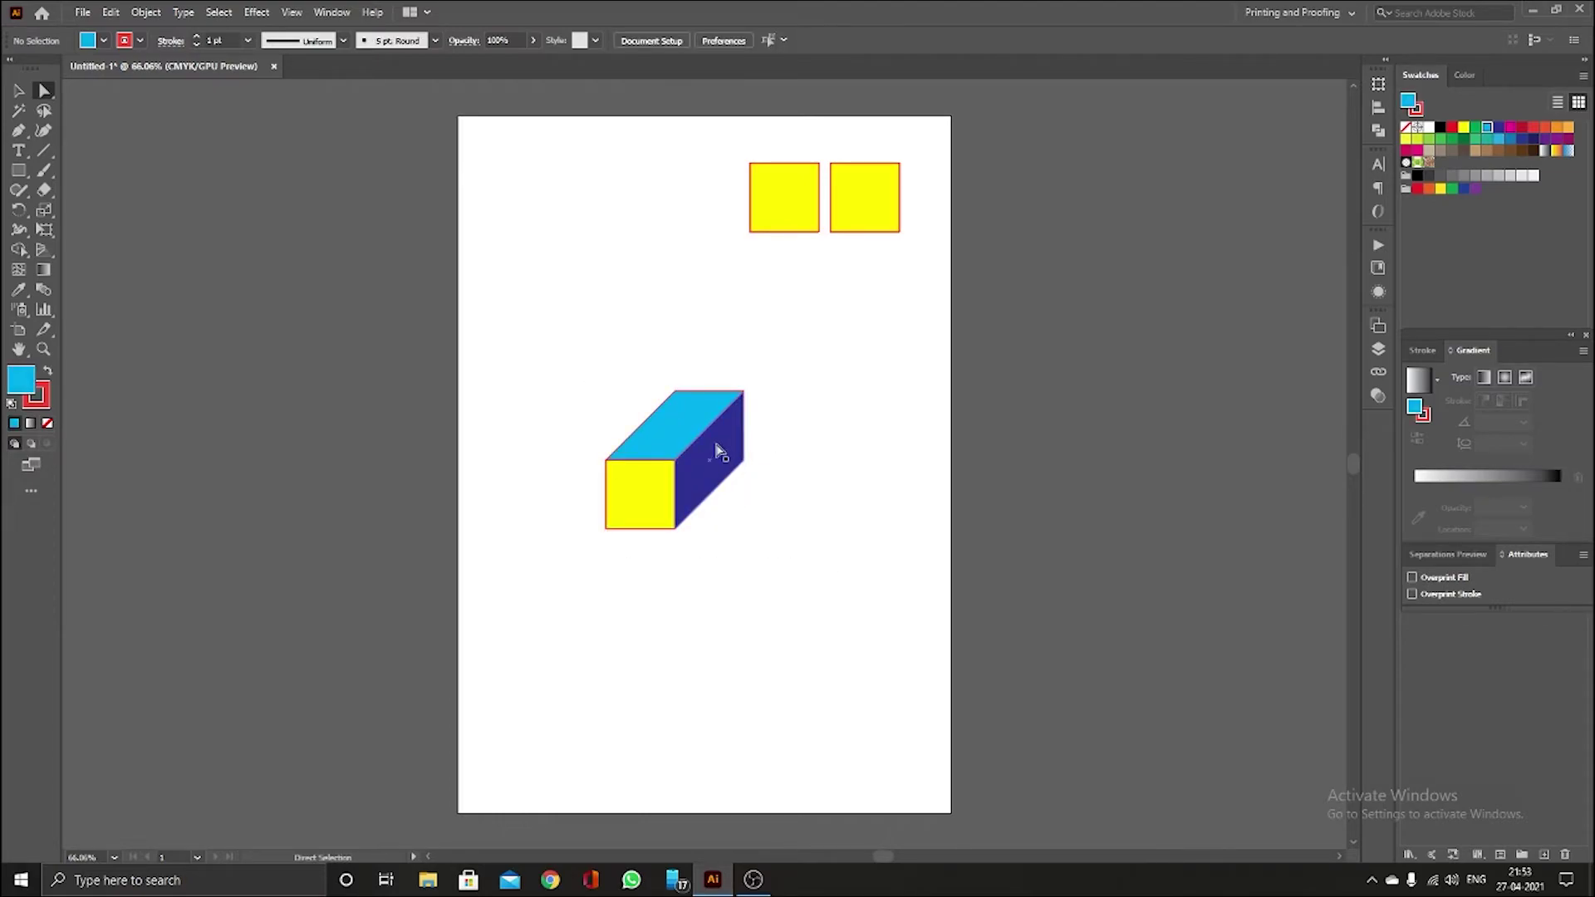
# - Move the dark blue side face away from the box, undo the move and deselect
pyautogui.moveTo(727, 449); pyautogui.dragTo(773, 449)
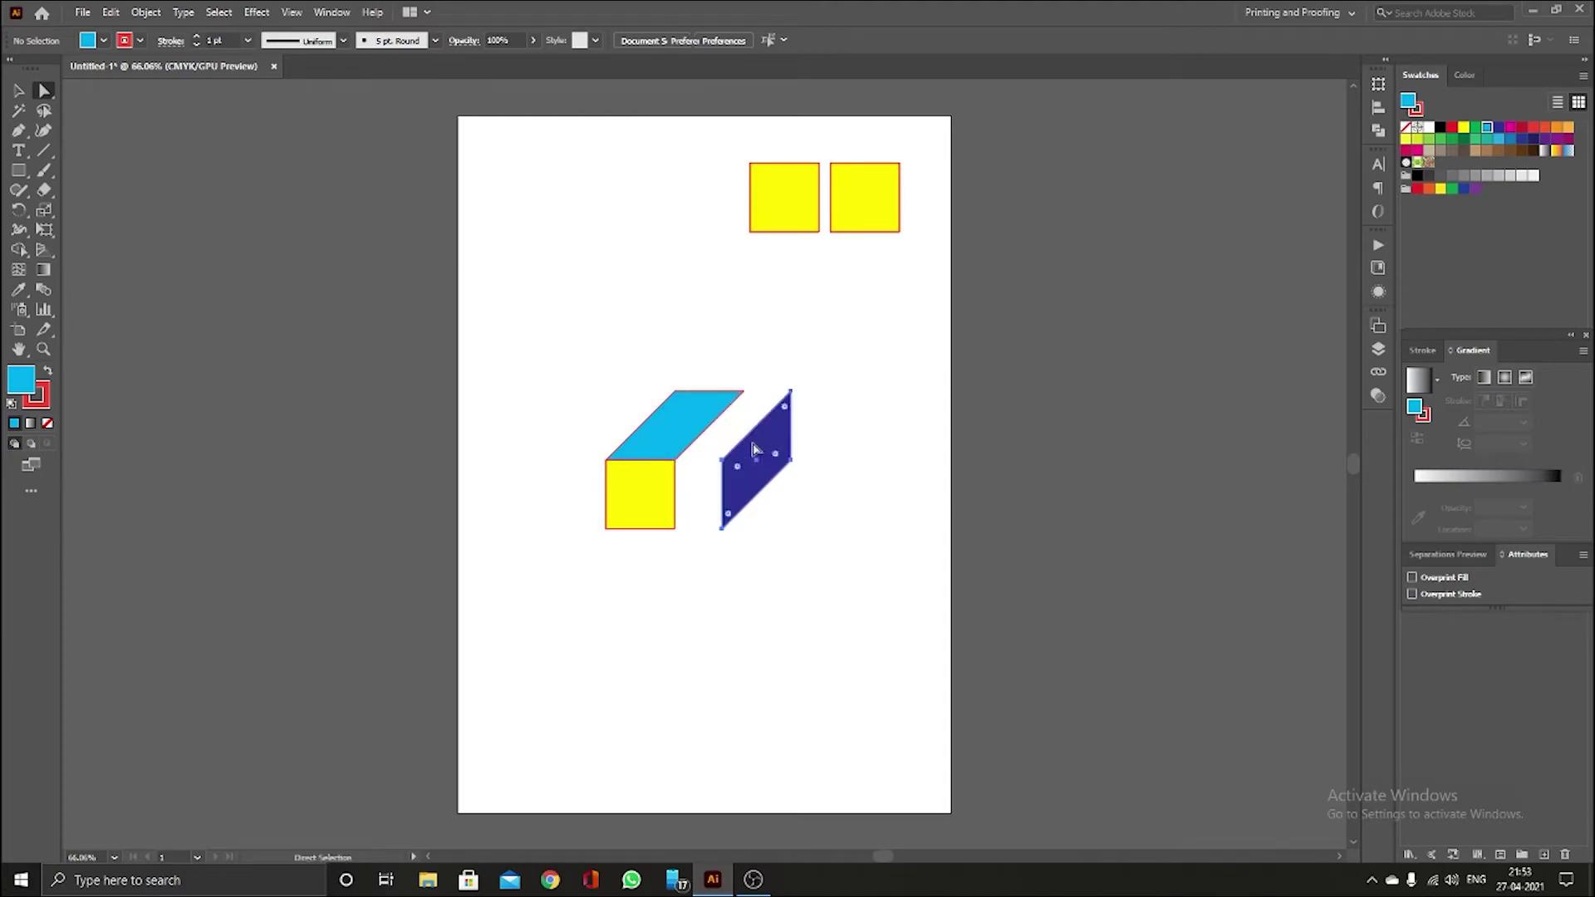
pyautogui.click(707, 403)
pyautogui.hotkey('ctrl', 'z')
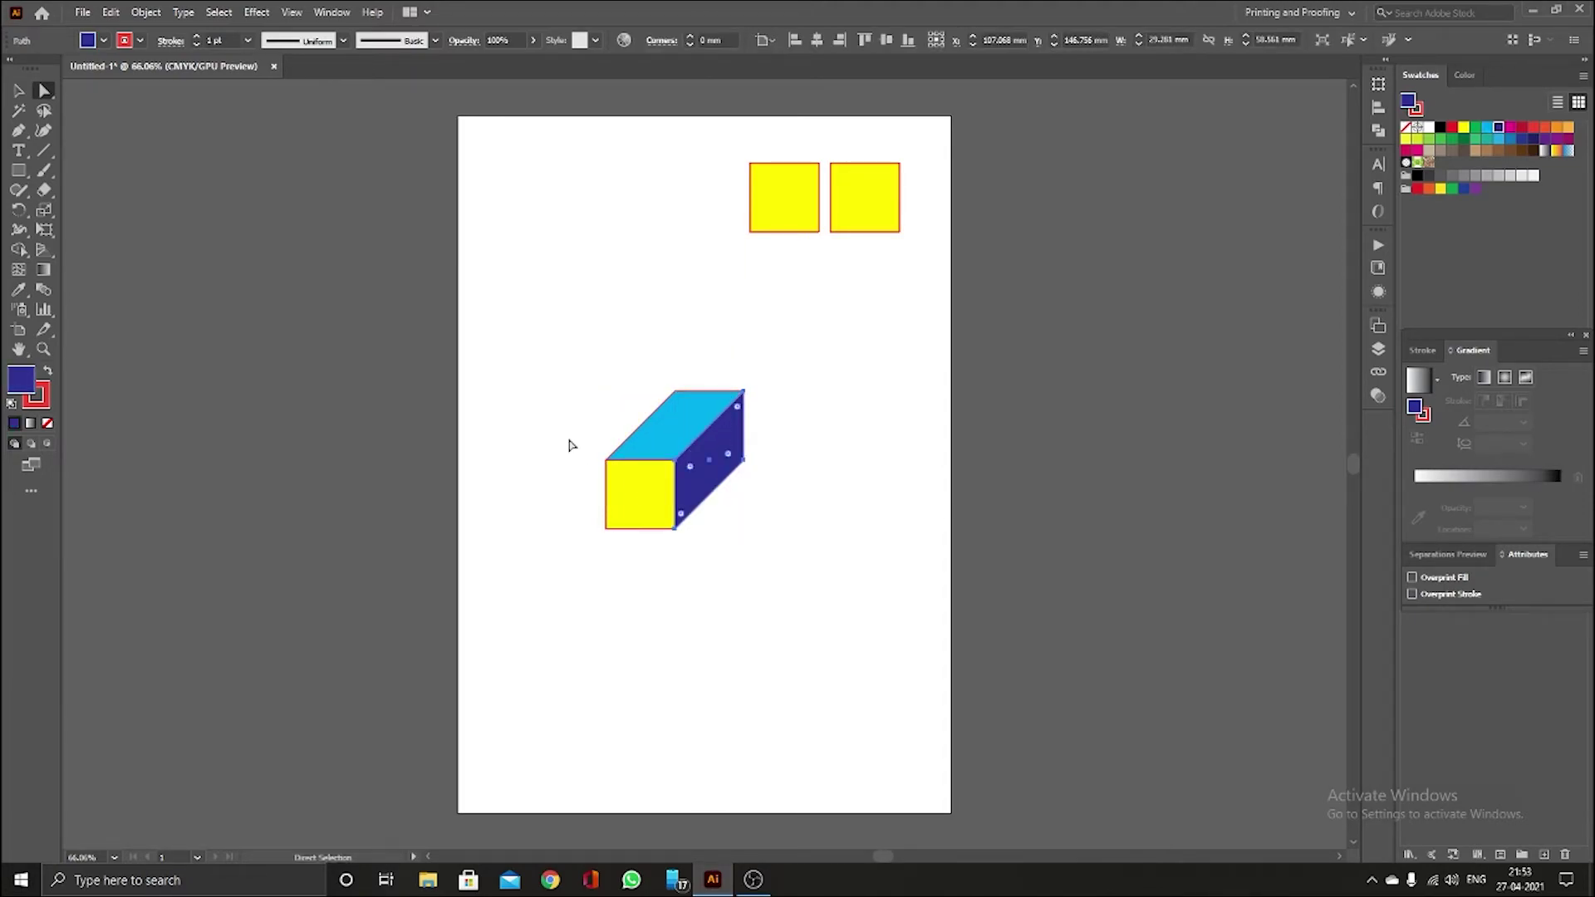
pyautogui.click(843, 523)
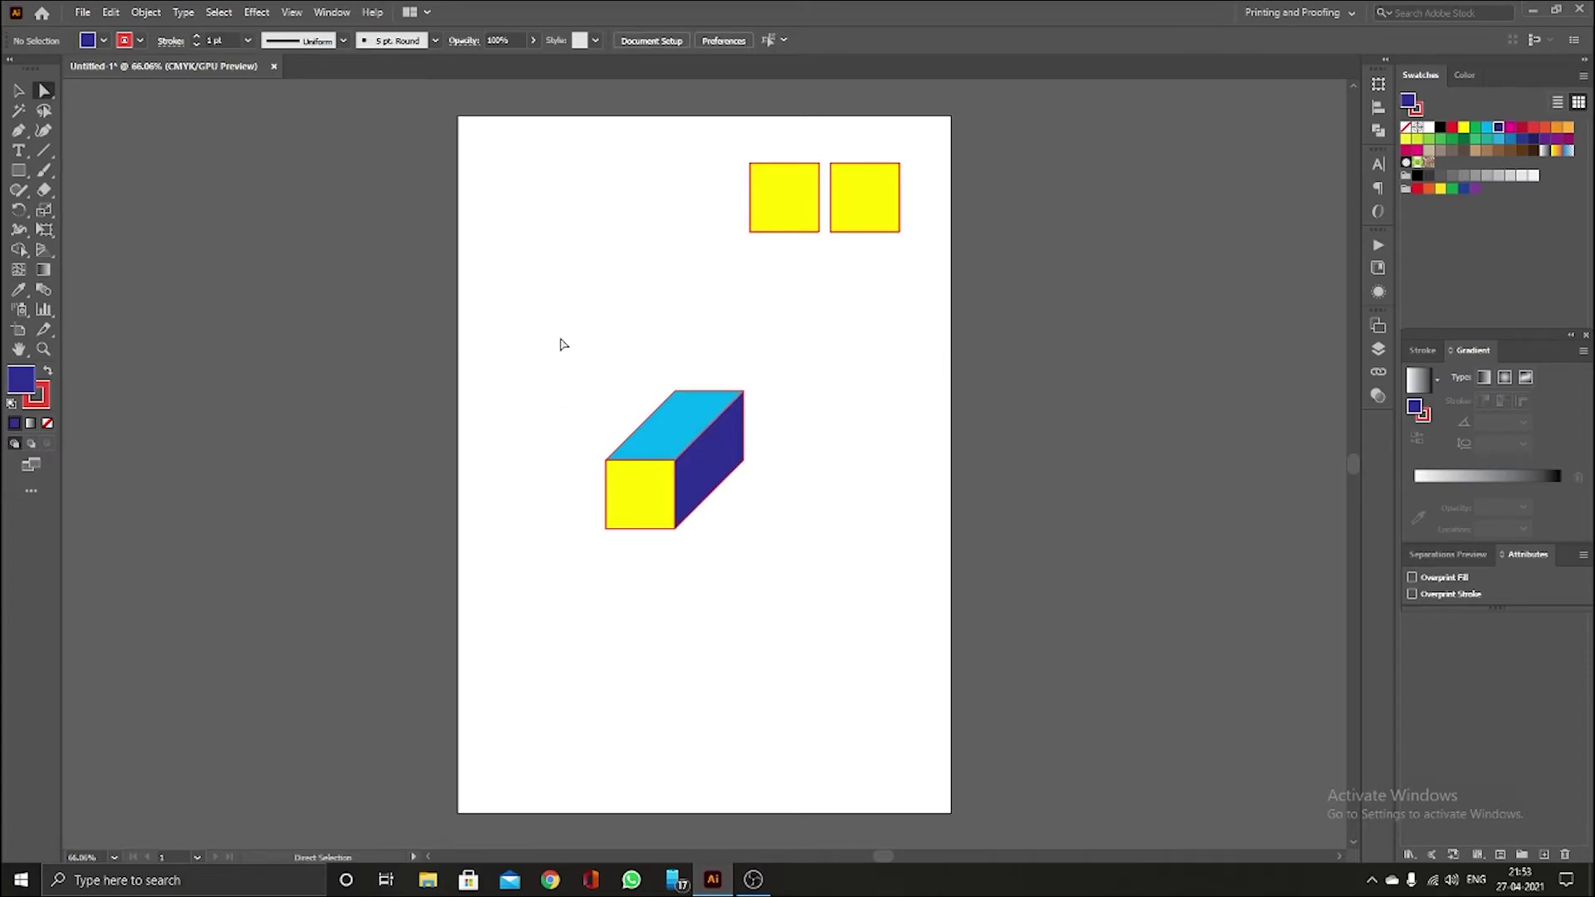
# - Select the box's yellow, cyan and dark blue faces and group them
pyautogui.click(111, 12)
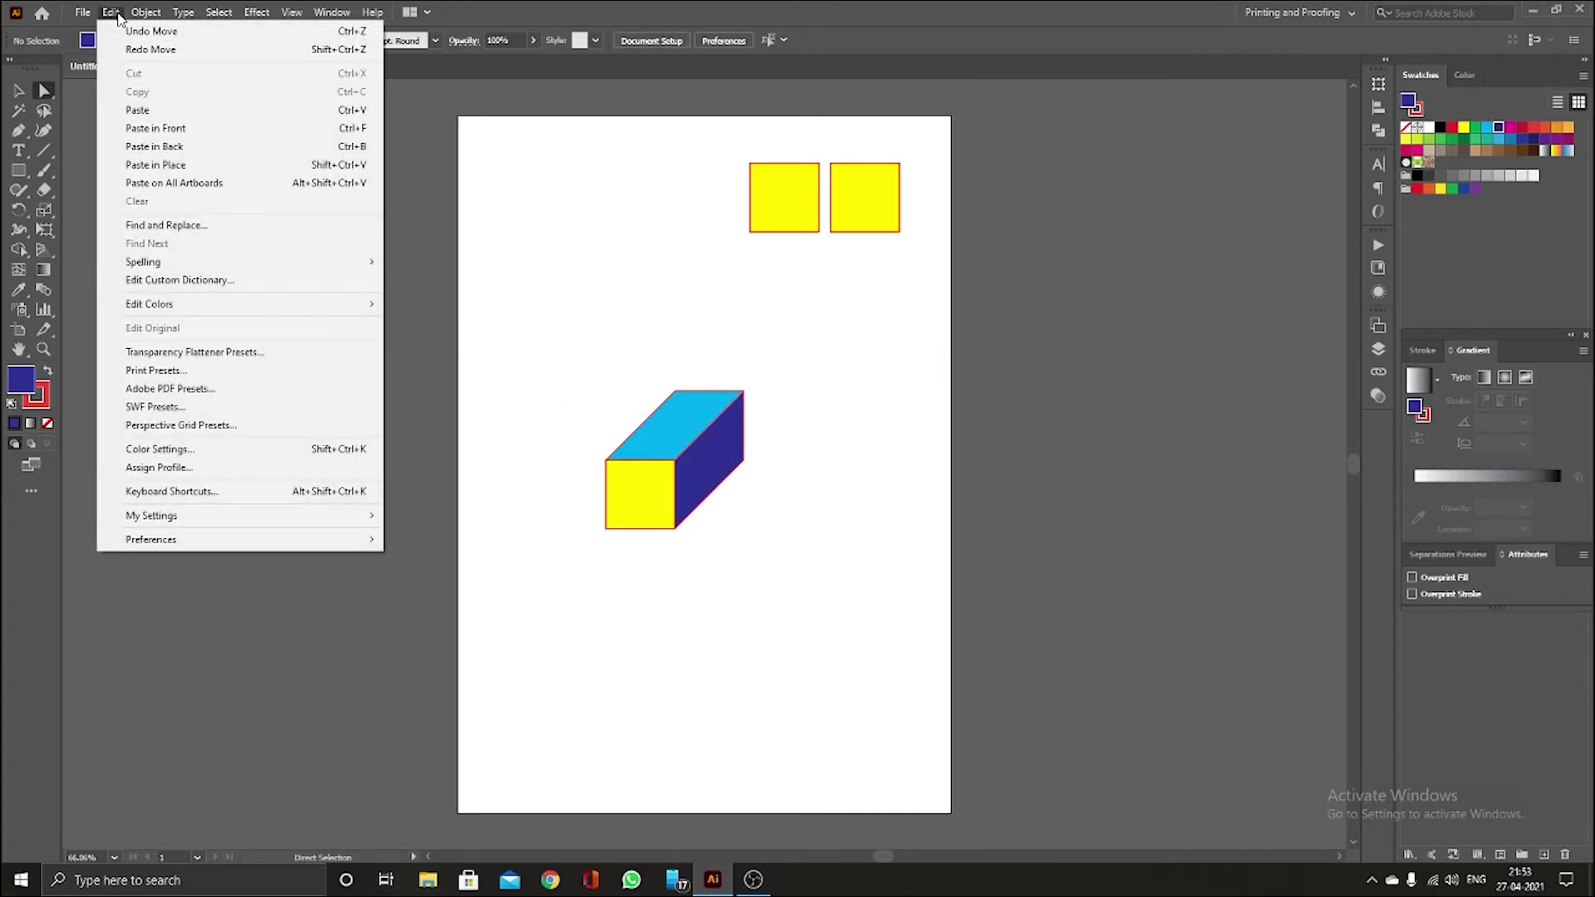
pyautogui.moveTo(135, 14)
pyautogui.moveTo(562, 346); pyautogui.dragTo(865, 559)
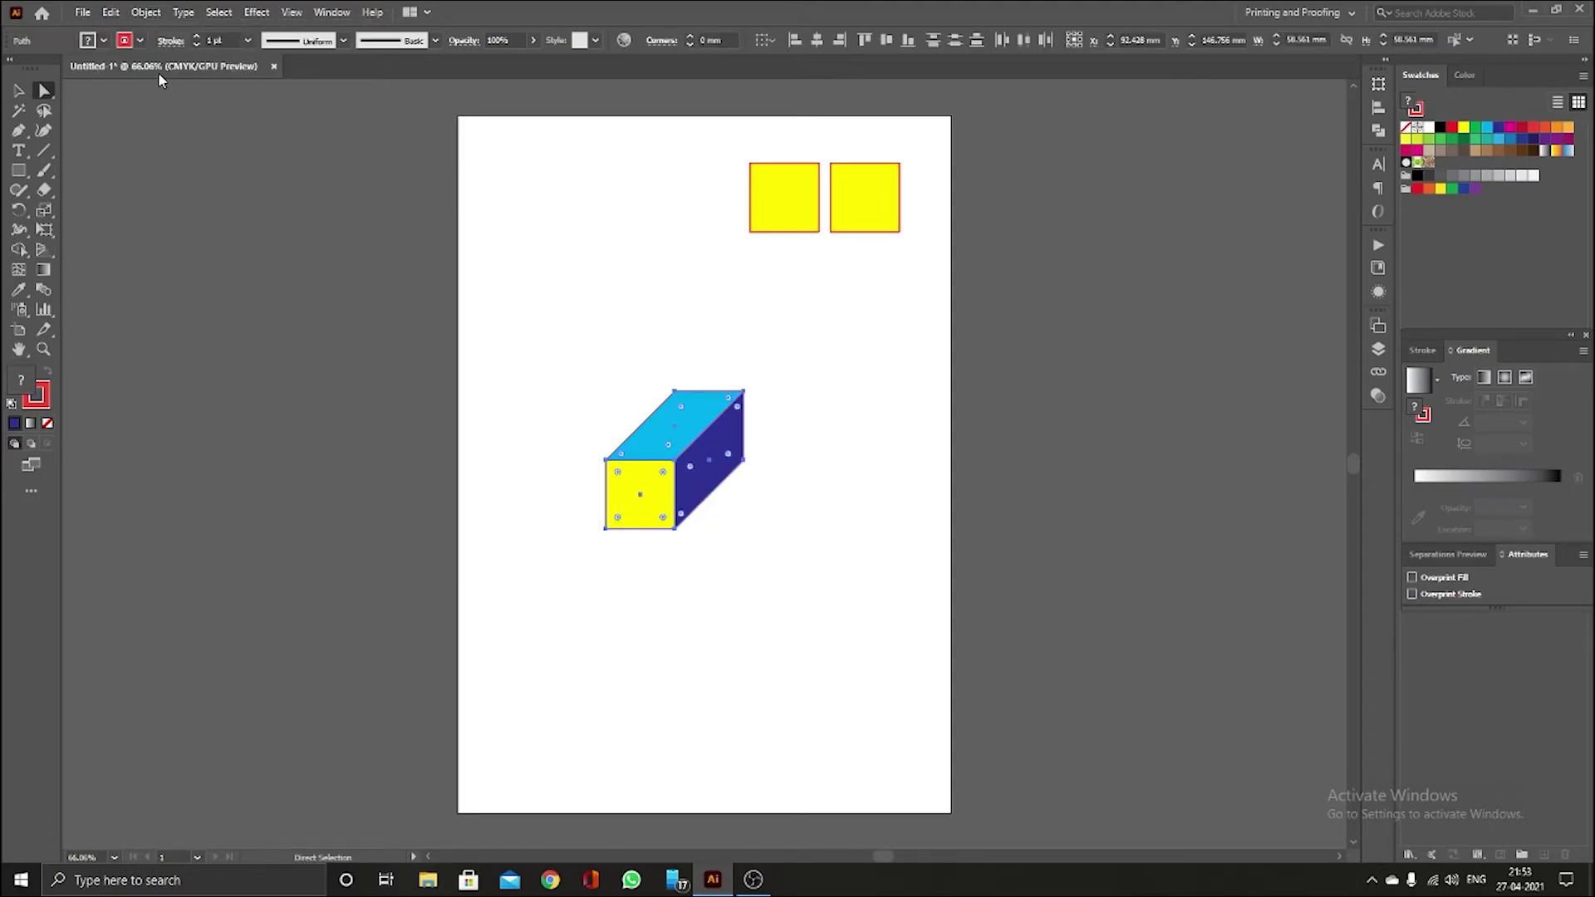
pyautogui.click(116, 12)
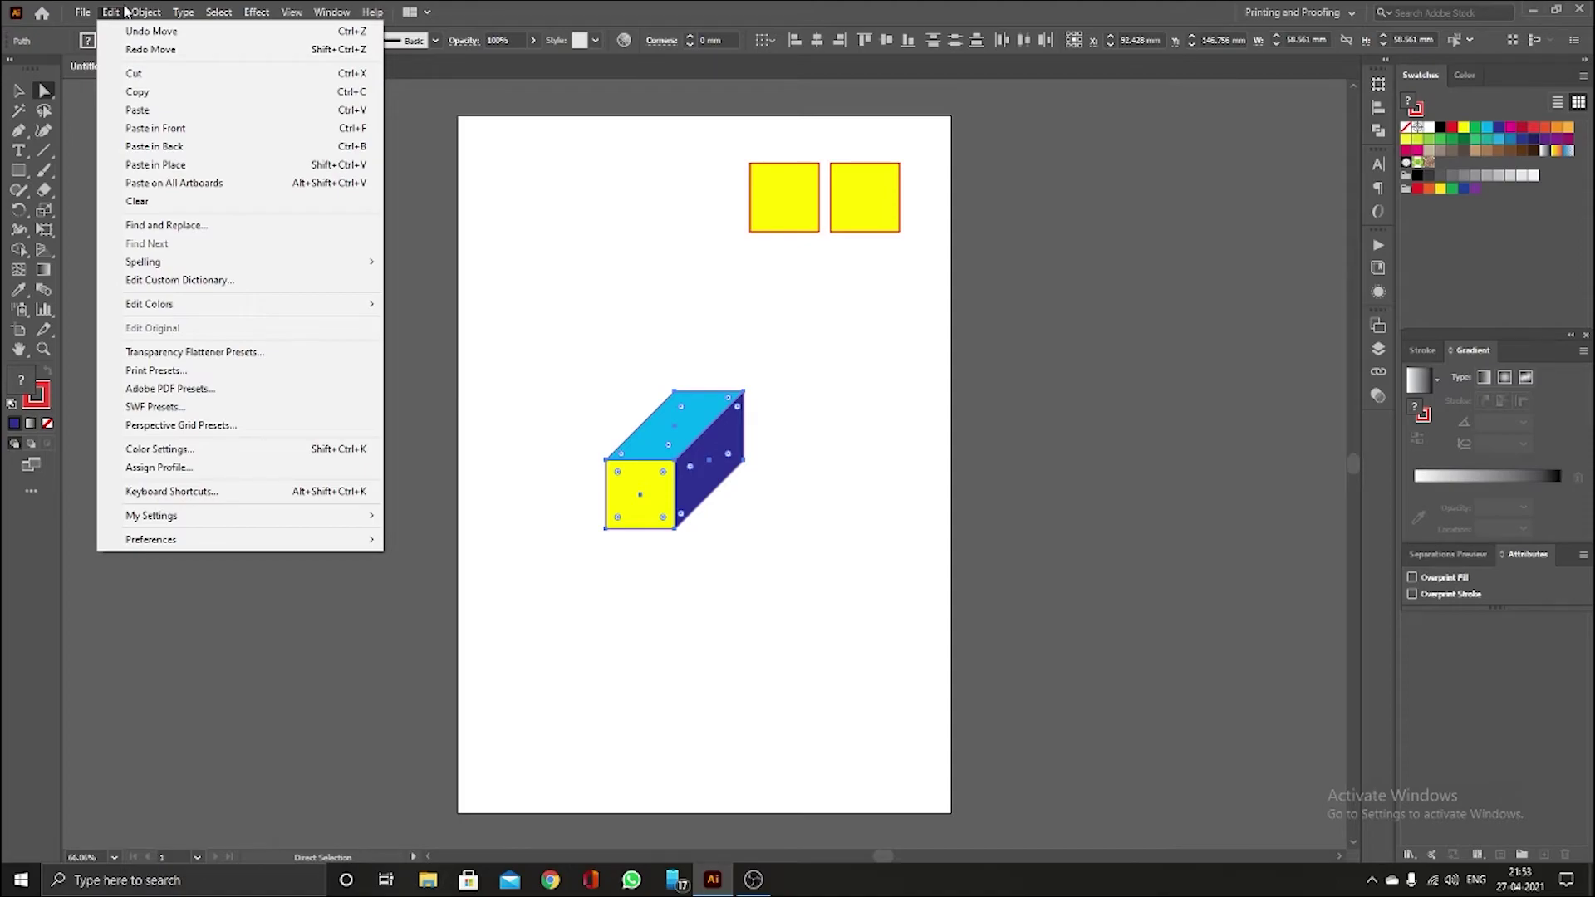
pyautogui.moveTo(139, 15)
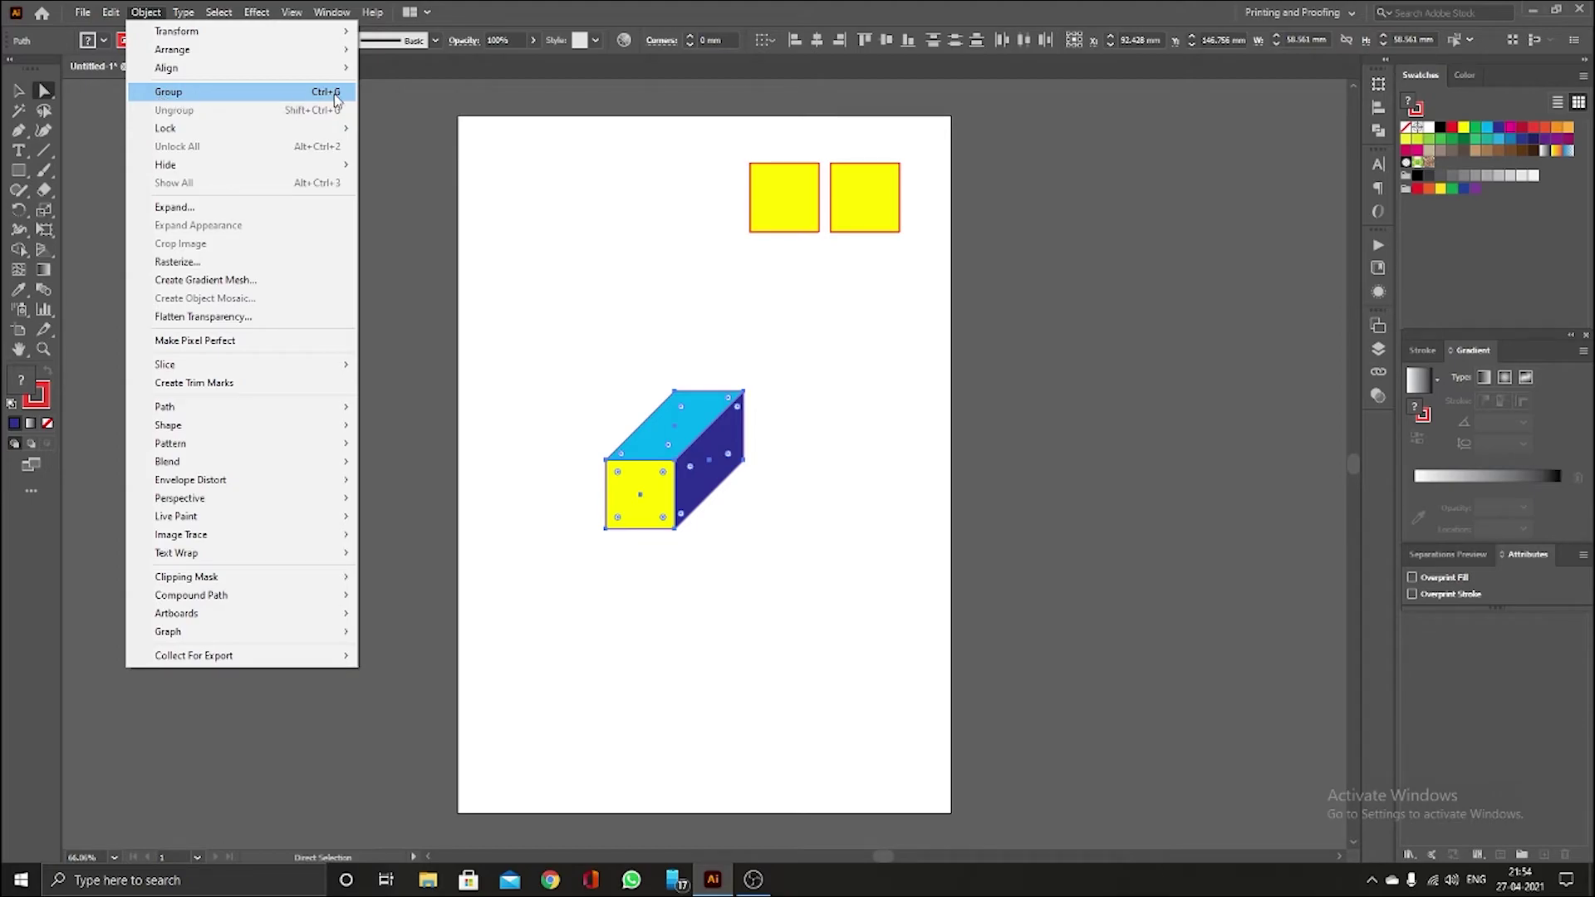
pyautogui.click(586, 337)
pyautogui.moveTo(550, 330); pyautogui.dragTo(827, 589)
pyautogui.hotkey('ctrl', 'g')
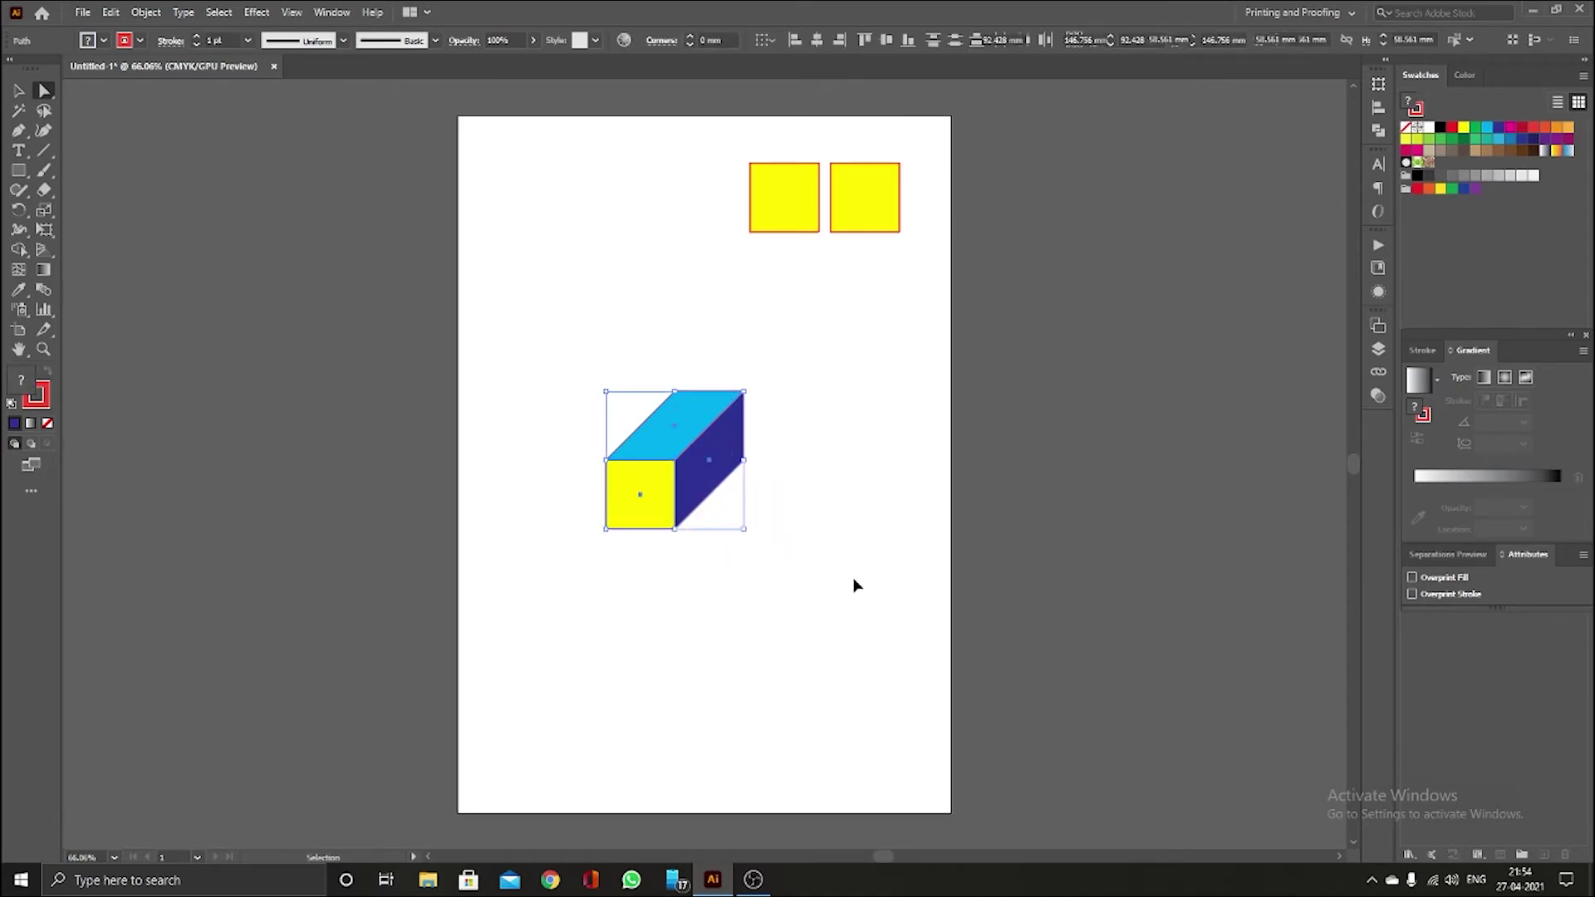
# - Ungroup the box's three faces and group them again
pyautogui.rightClick(704, 434)
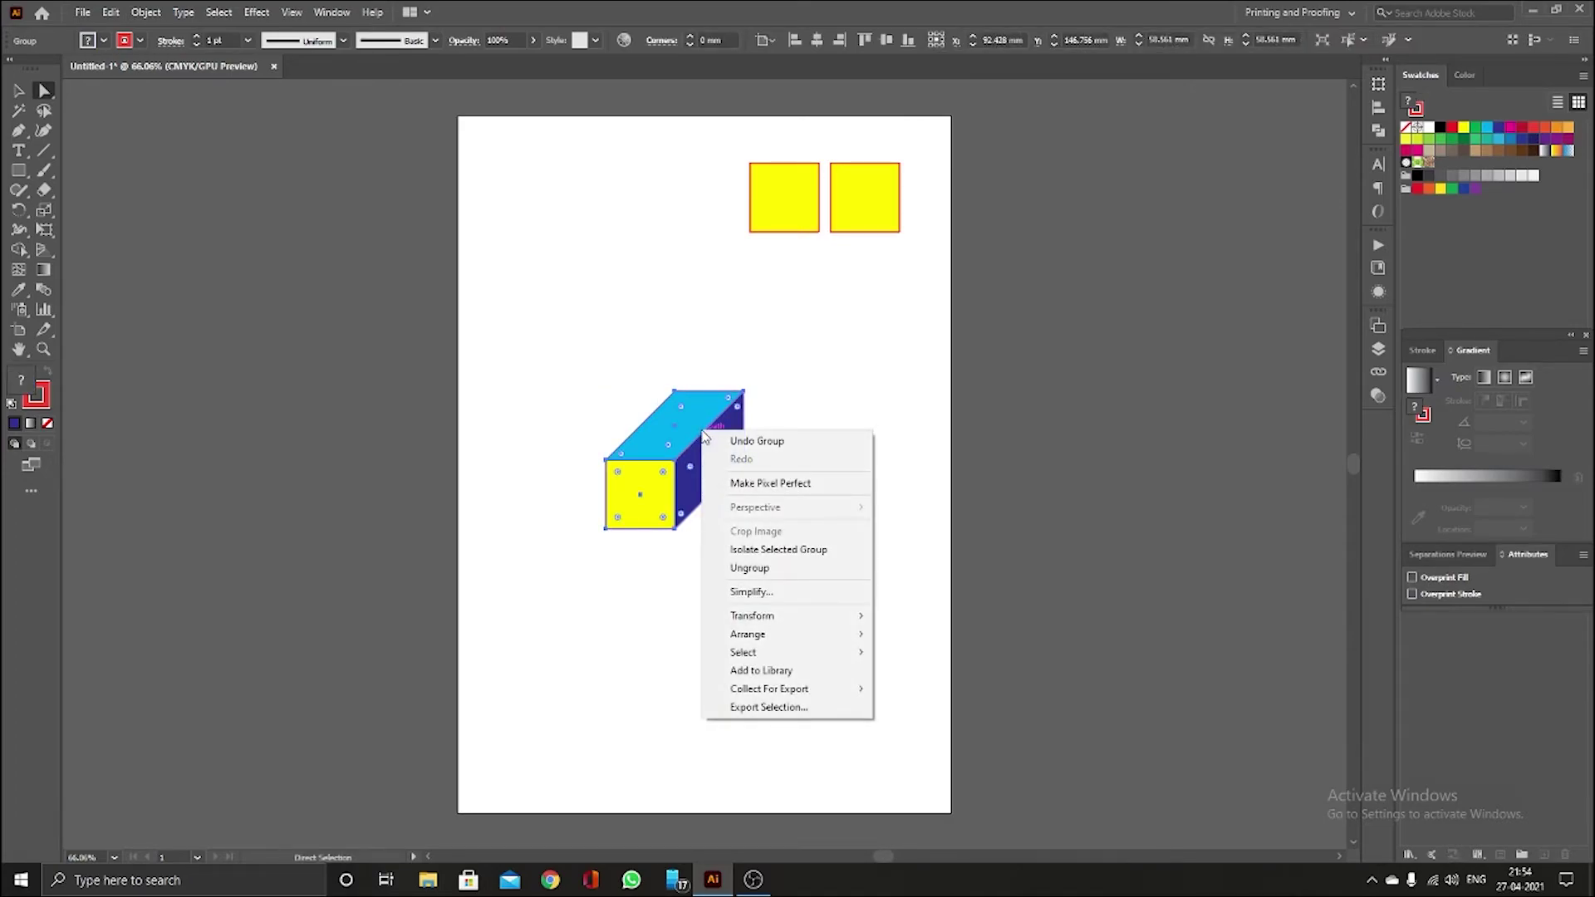
pyautogui.click(754, 570)
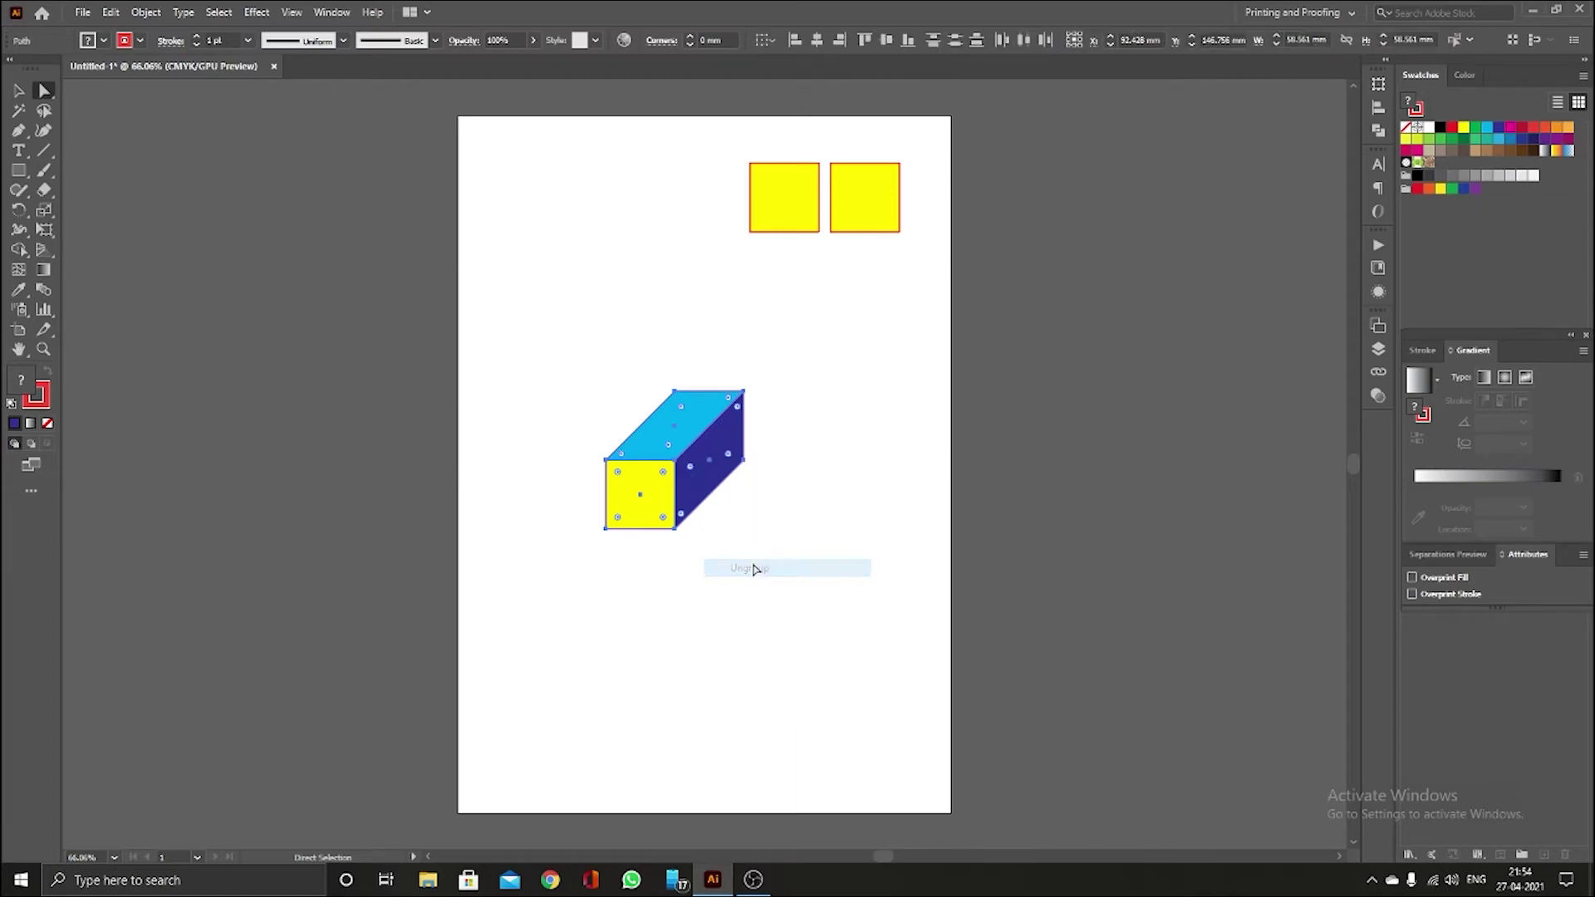
pyautogui.rightClick(702, 441)
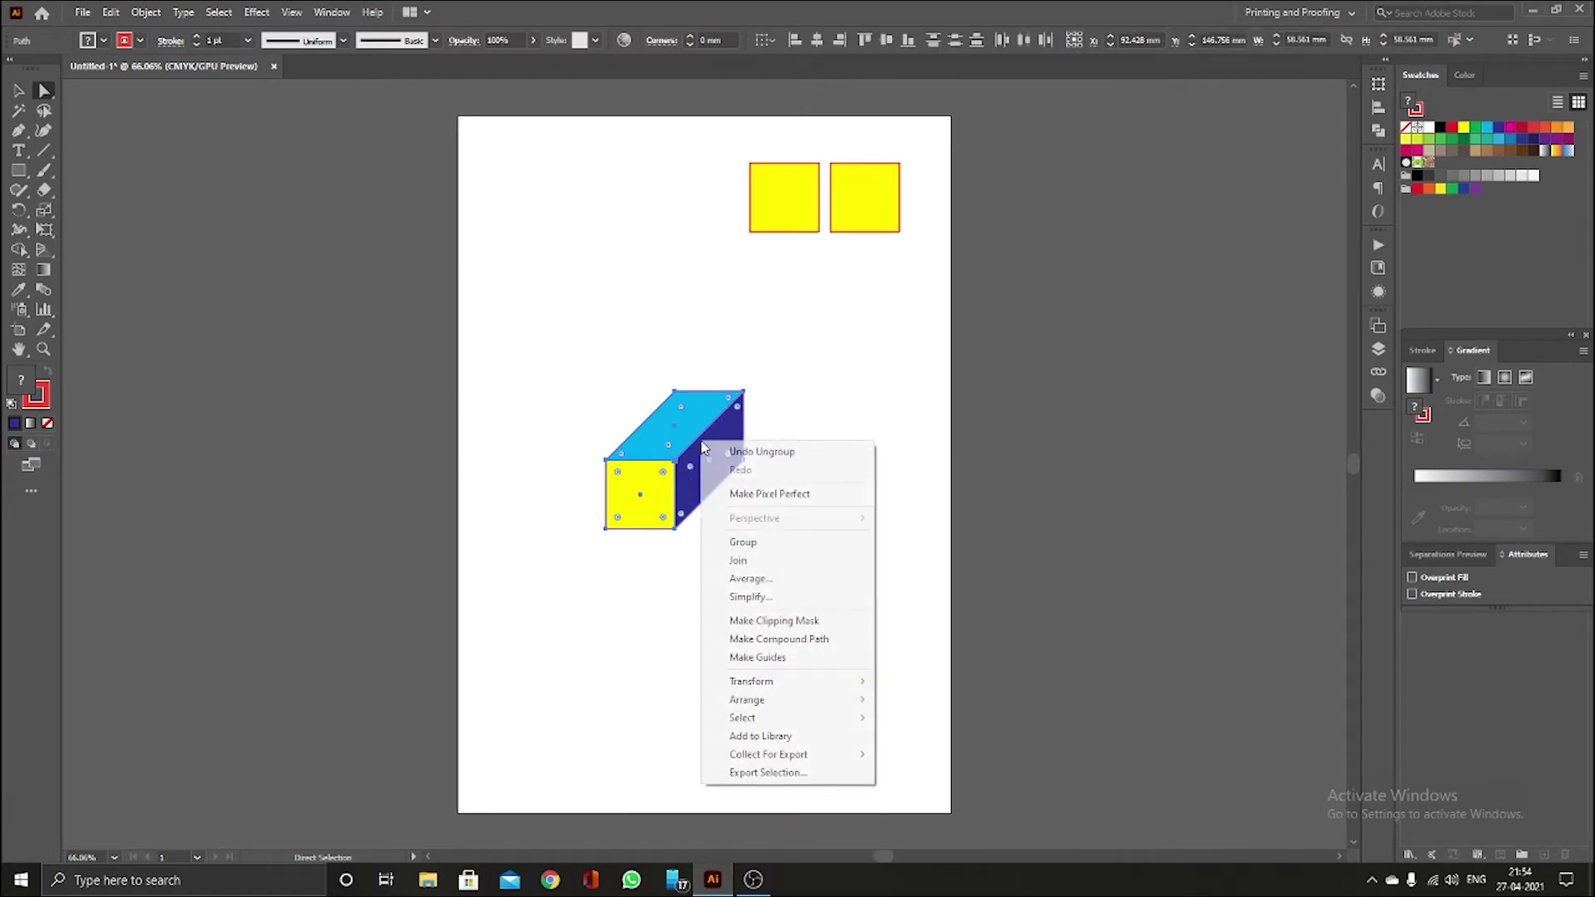
pyautogui.click(751, 546)
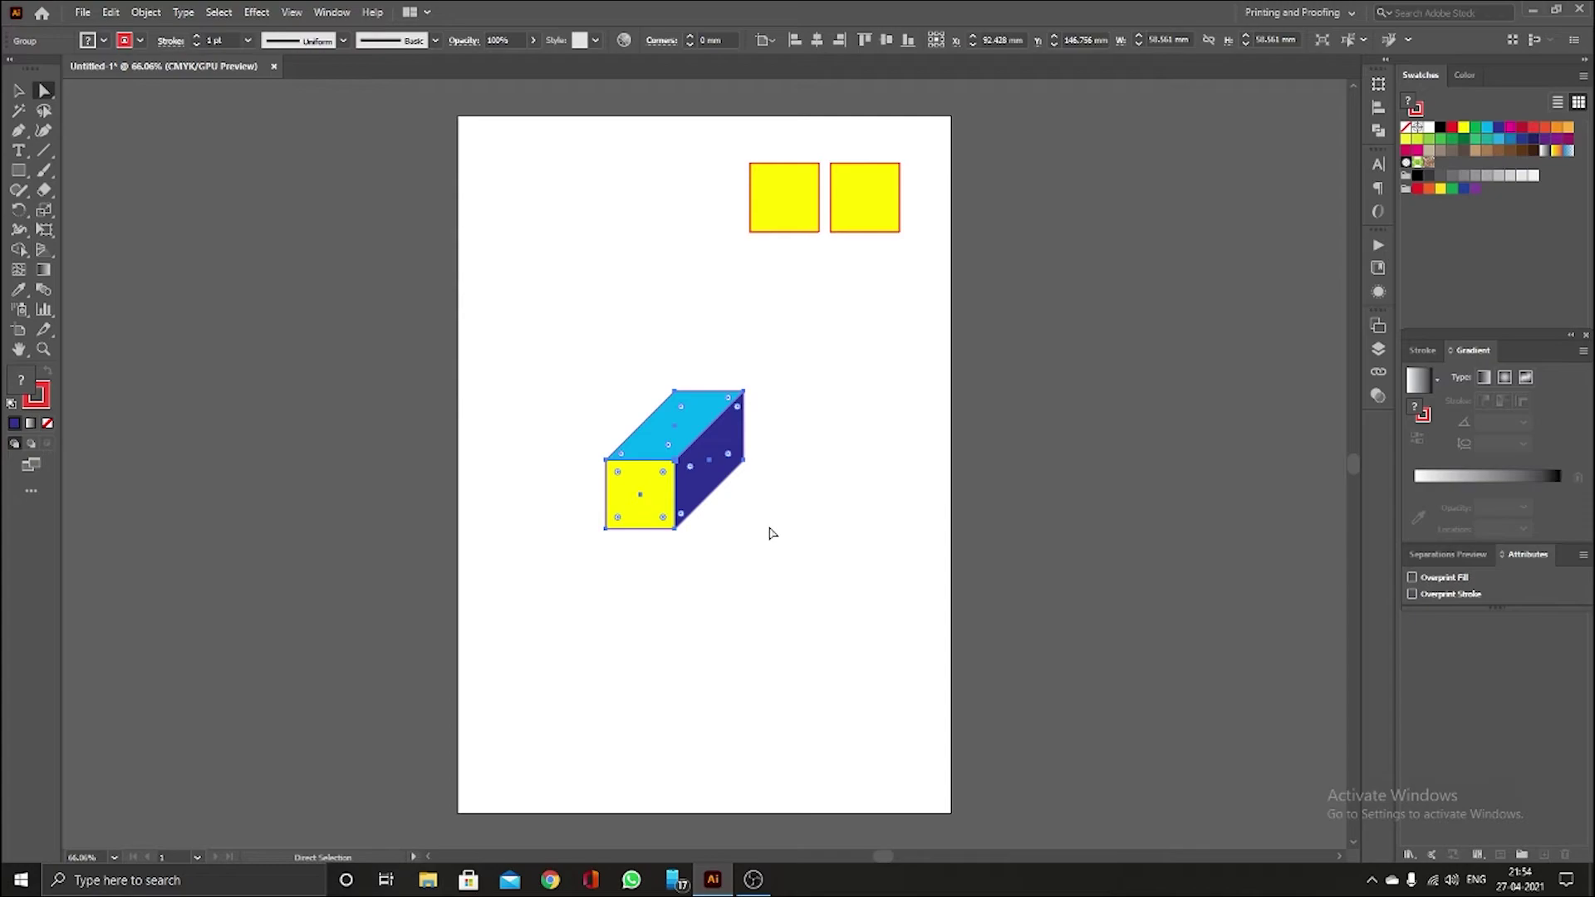
# - Move only the dark blue side face of the grouped box with Direct Selection, undo the move and deselect
pyautogui.click(796, 516)
pyautogui.moveTo(725, 449); pyautogui.dragTo(741, 377)
pyautogui.hotkey('ctrl', 'z')
pyautogui.click(591, 319)
# - Move the grouped box as one object about 17 mm left with the Selection tool, and deselect
pyautogui.press('v')
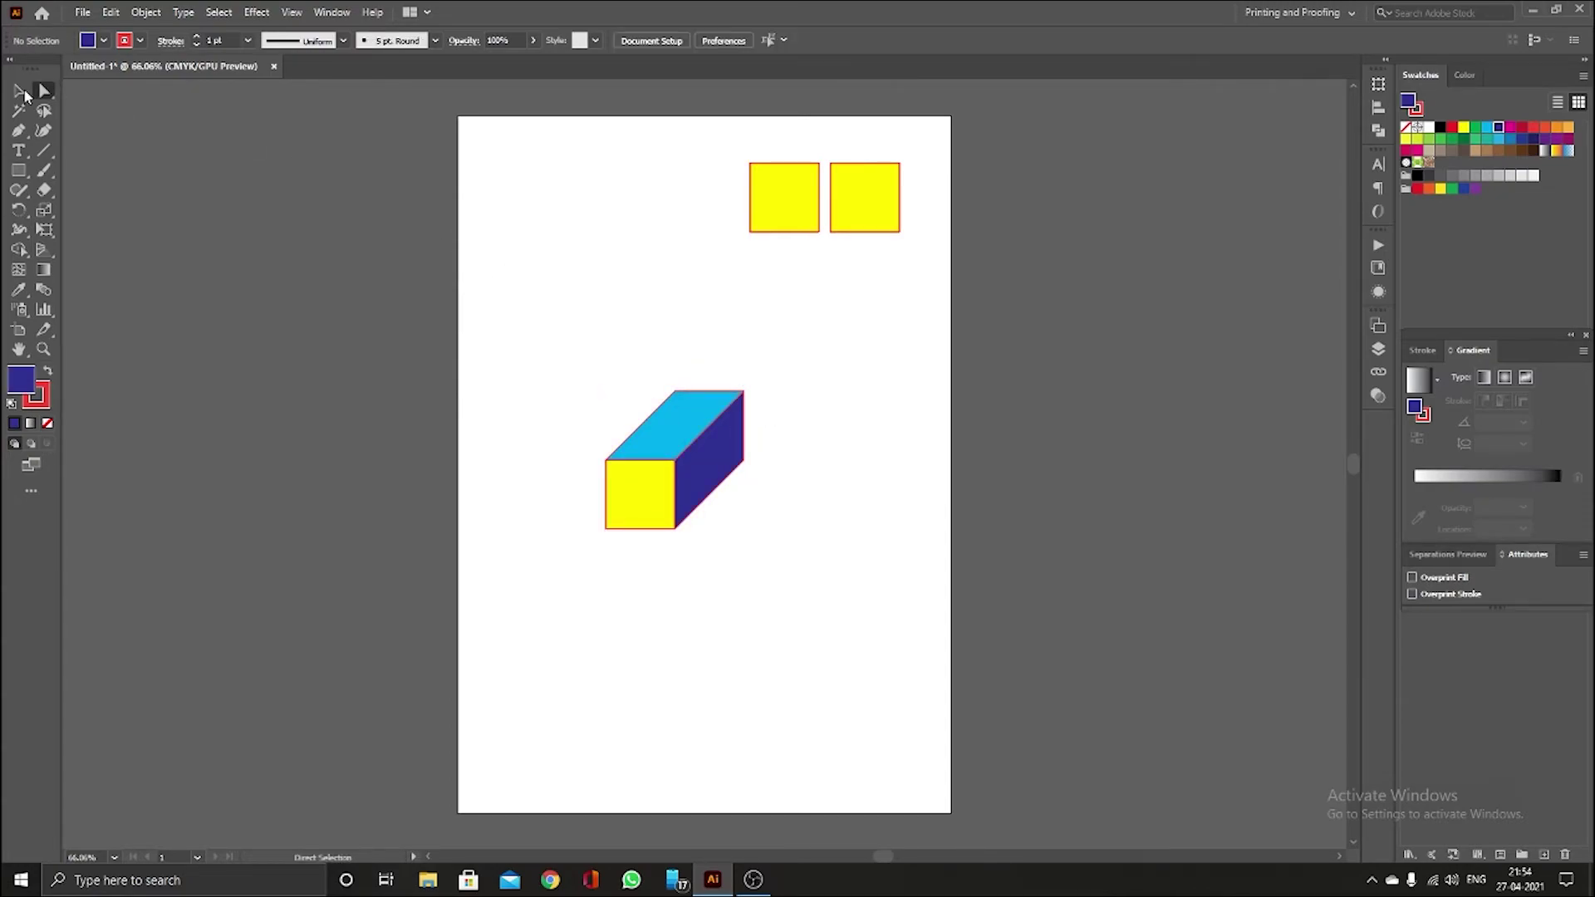
pyautogui.click(716, 455)
pyautogui.moveTo(716, 458); pyautogui.dragTo(678, 450)
pyautogui.moveTo(714, 418)
pyautogui.mouseDown()
pyautogui.moveTo(818, 298)
pyautogui.moveTo(711, 437)
pyautogui.mouseUp()
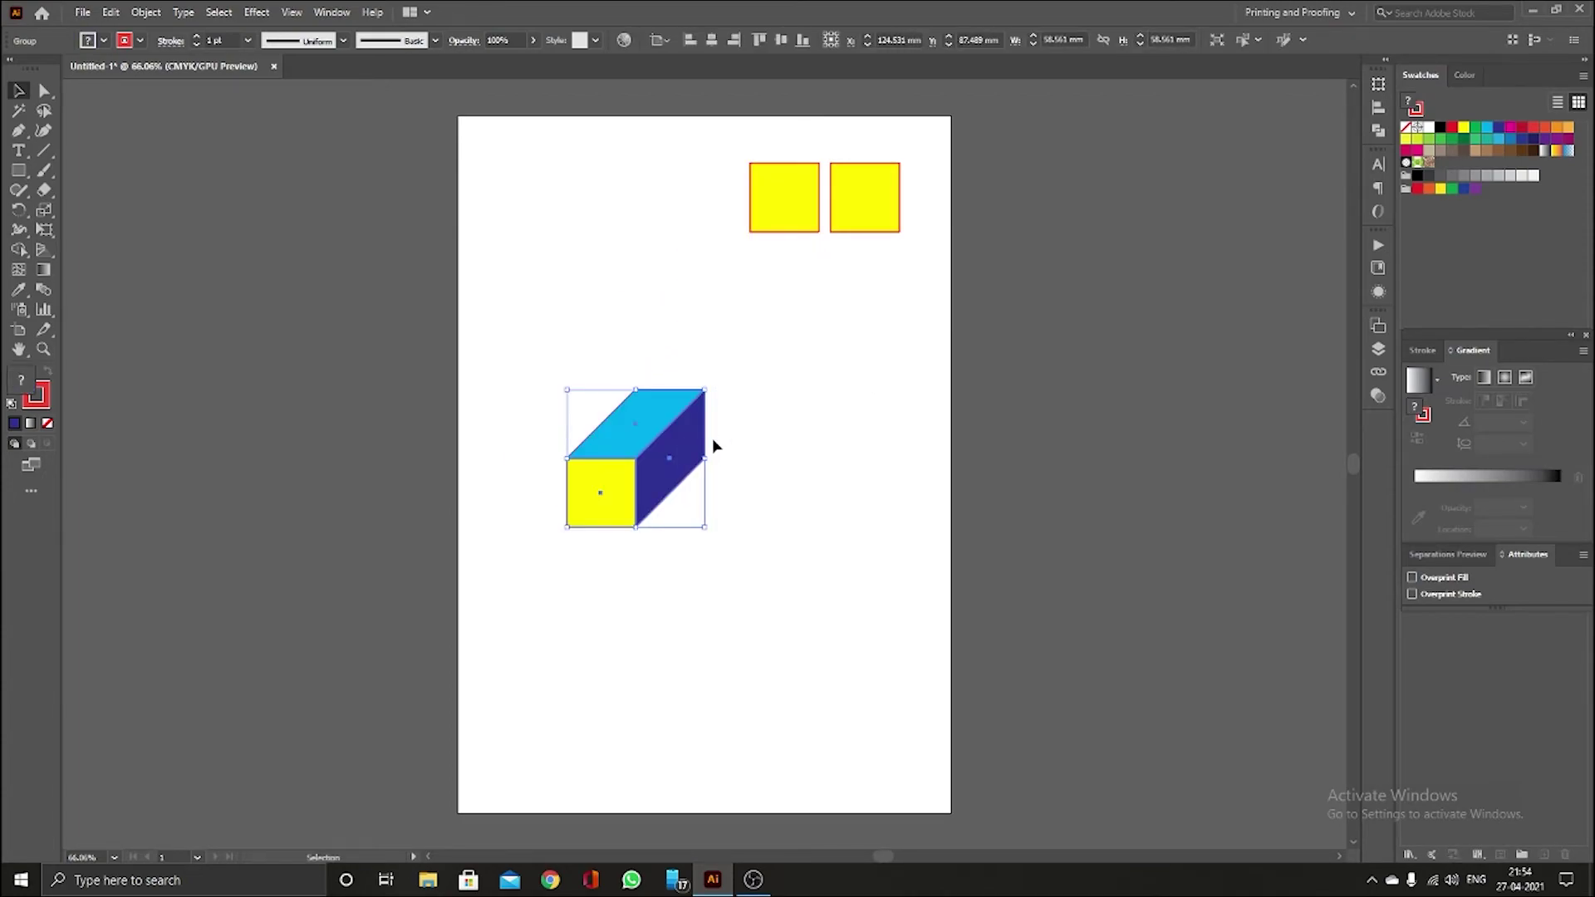
pyautogui.click(561, 272)
# - Move the grouped box's three faces apart individually with the Direct Selection tool, and undo the moves
pyautogui.click(44, 90)
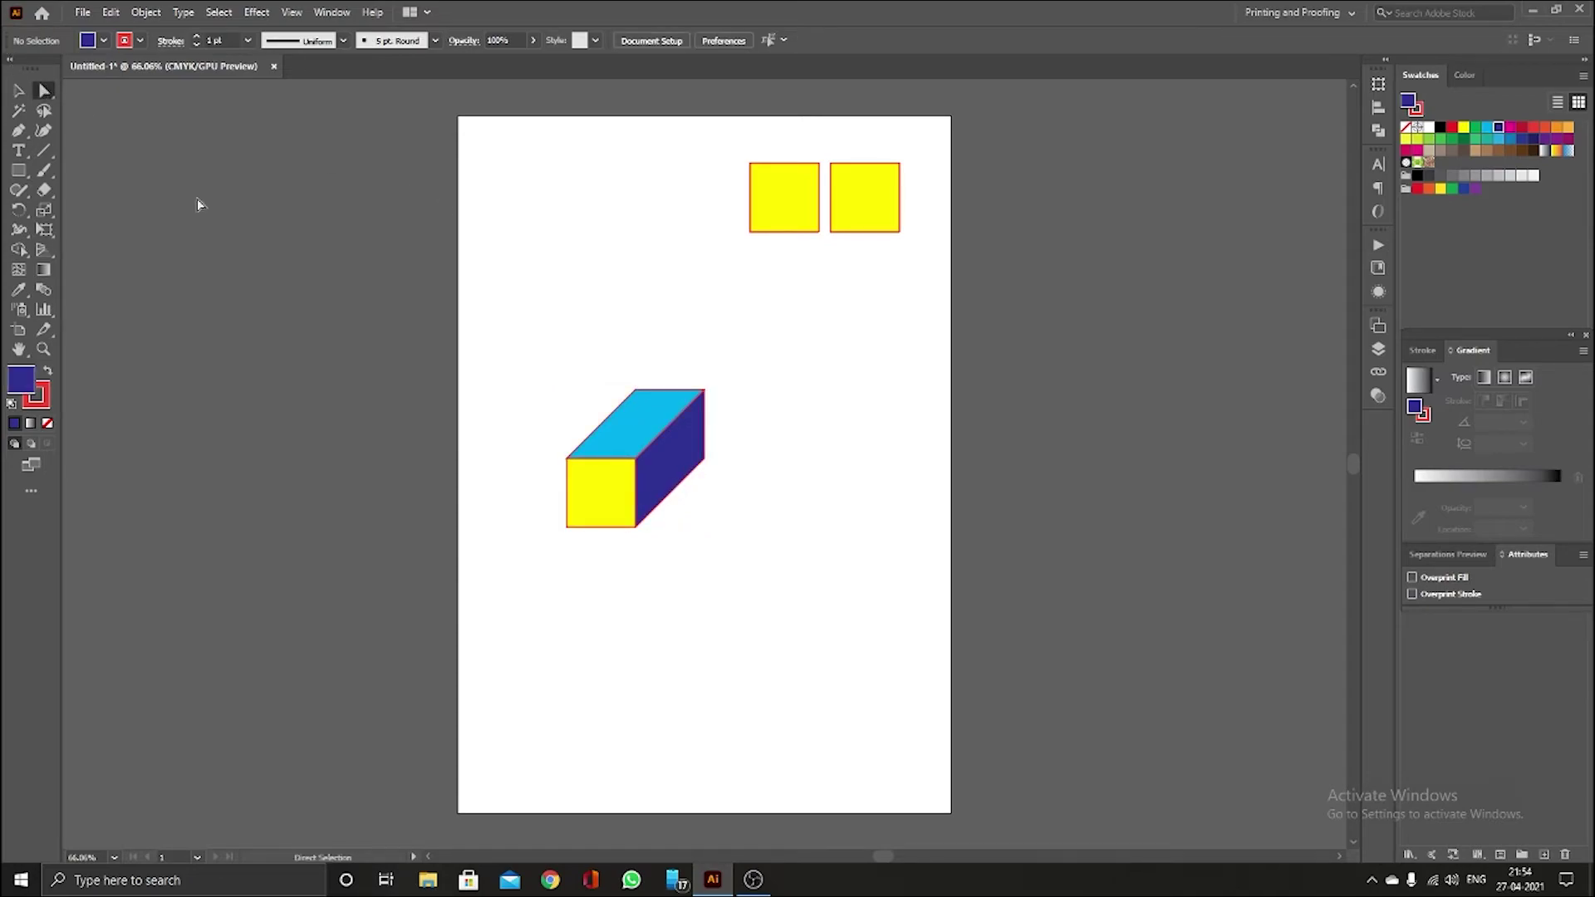
pyautogui.moveTo(654, 423); pyautogui.dragTo(655, 367)
pyautogui.moveTo(665, 459); pyautogui.dragTo(717, 460)
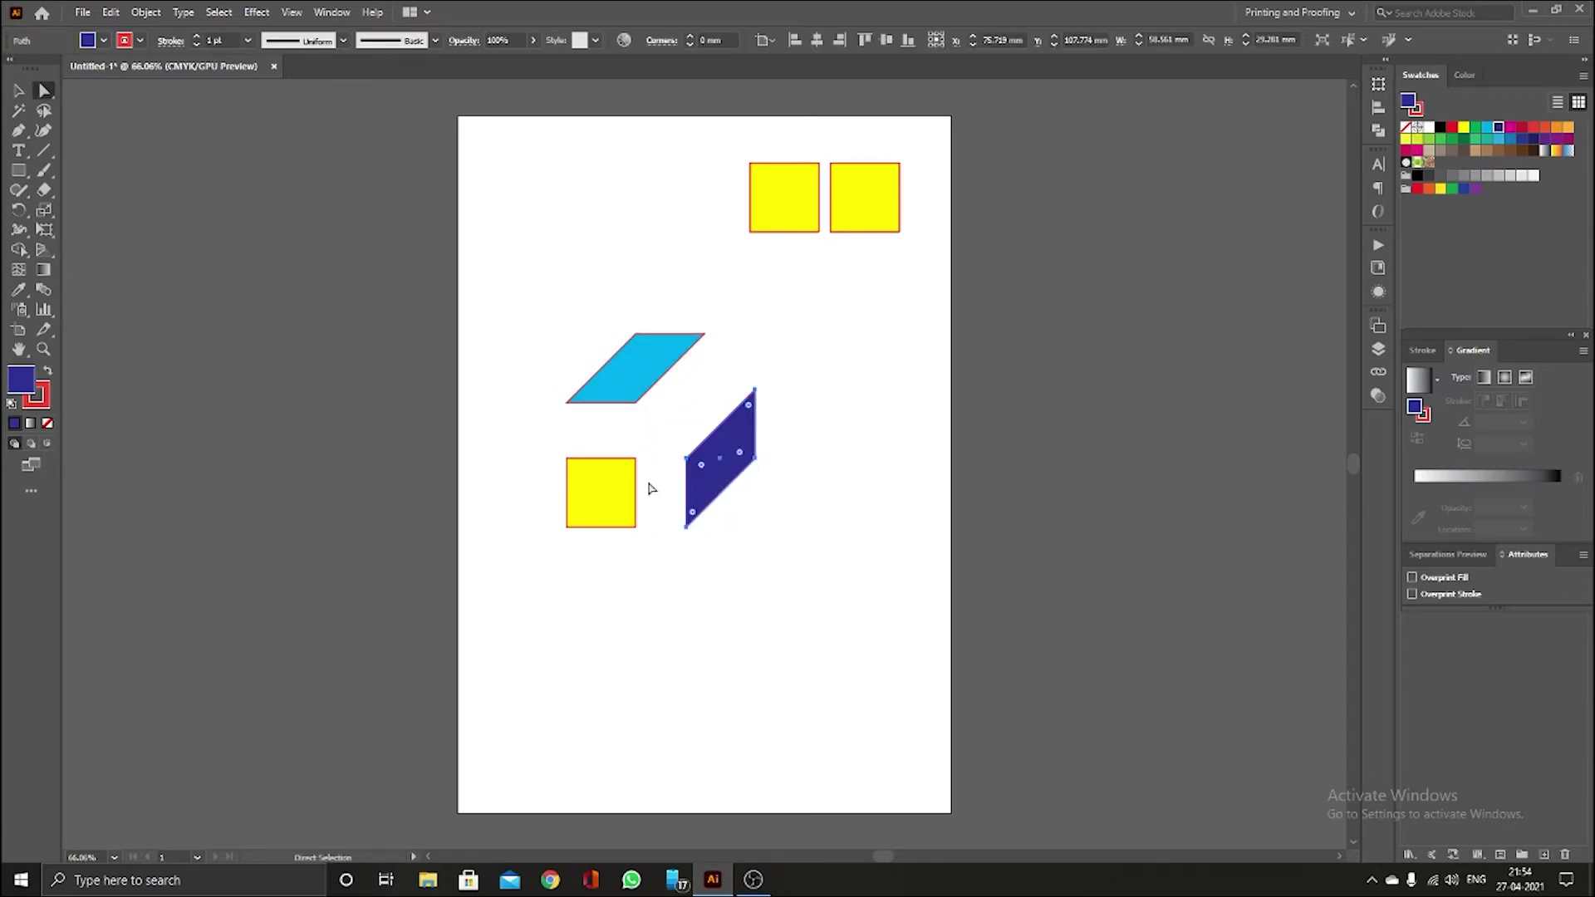
pyautogui.moveTo(616, 498); pyautogui.dragTo(582, 550)
pyautogui.press('v')
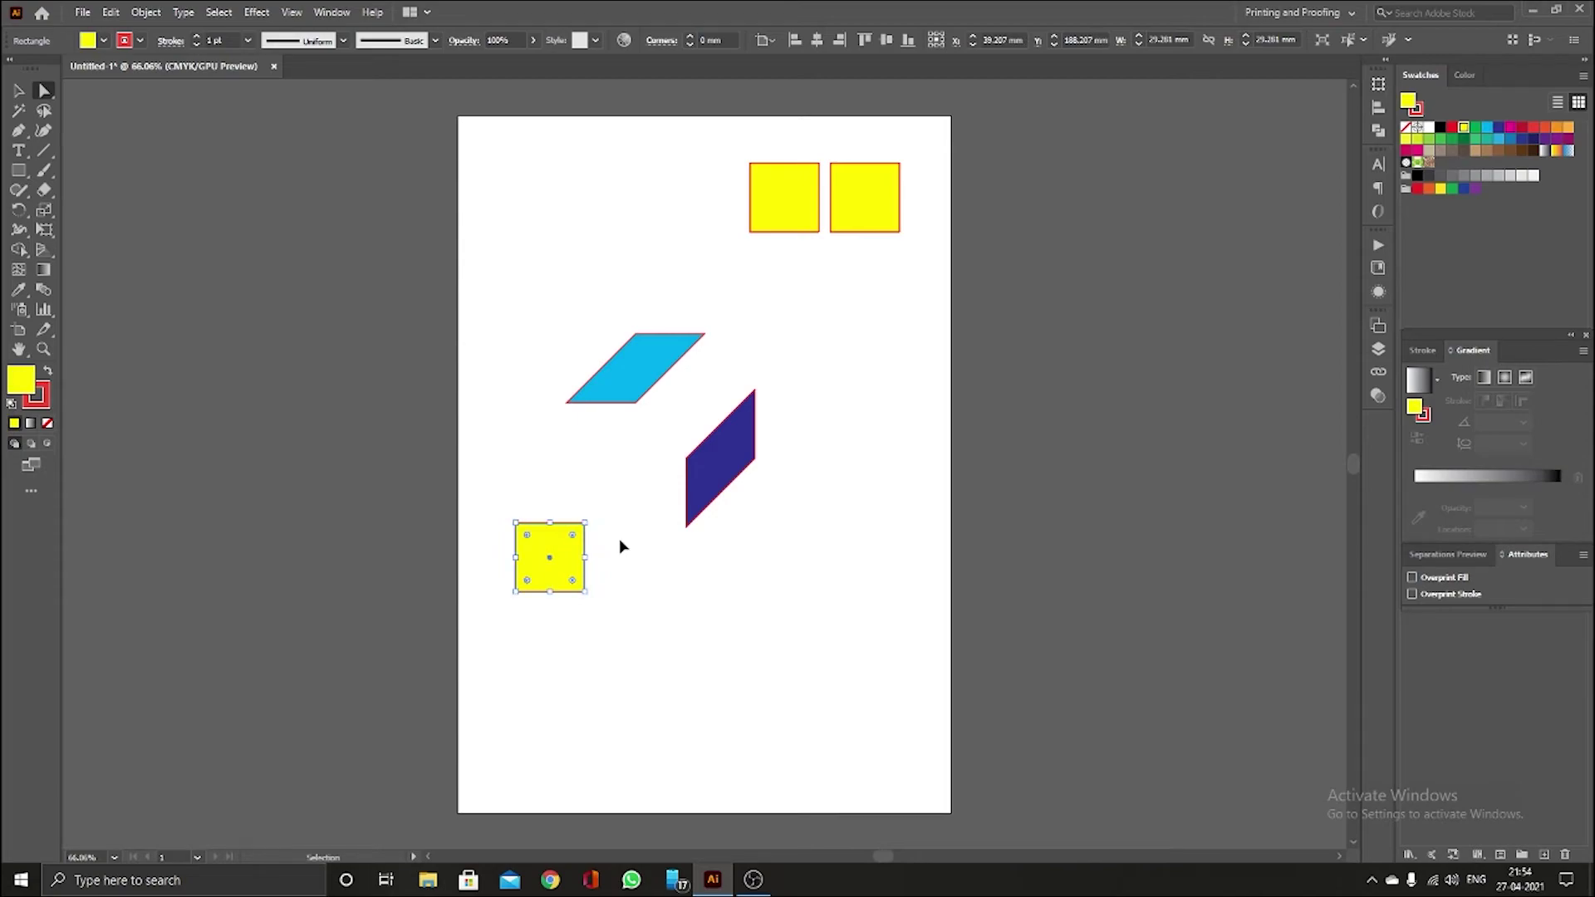
pyautogui.hotkey('ctrl', 'z')
pyautogui.hotkey('ctrl', 'z')
pyautogui.hotkey('ctrl', 'z')
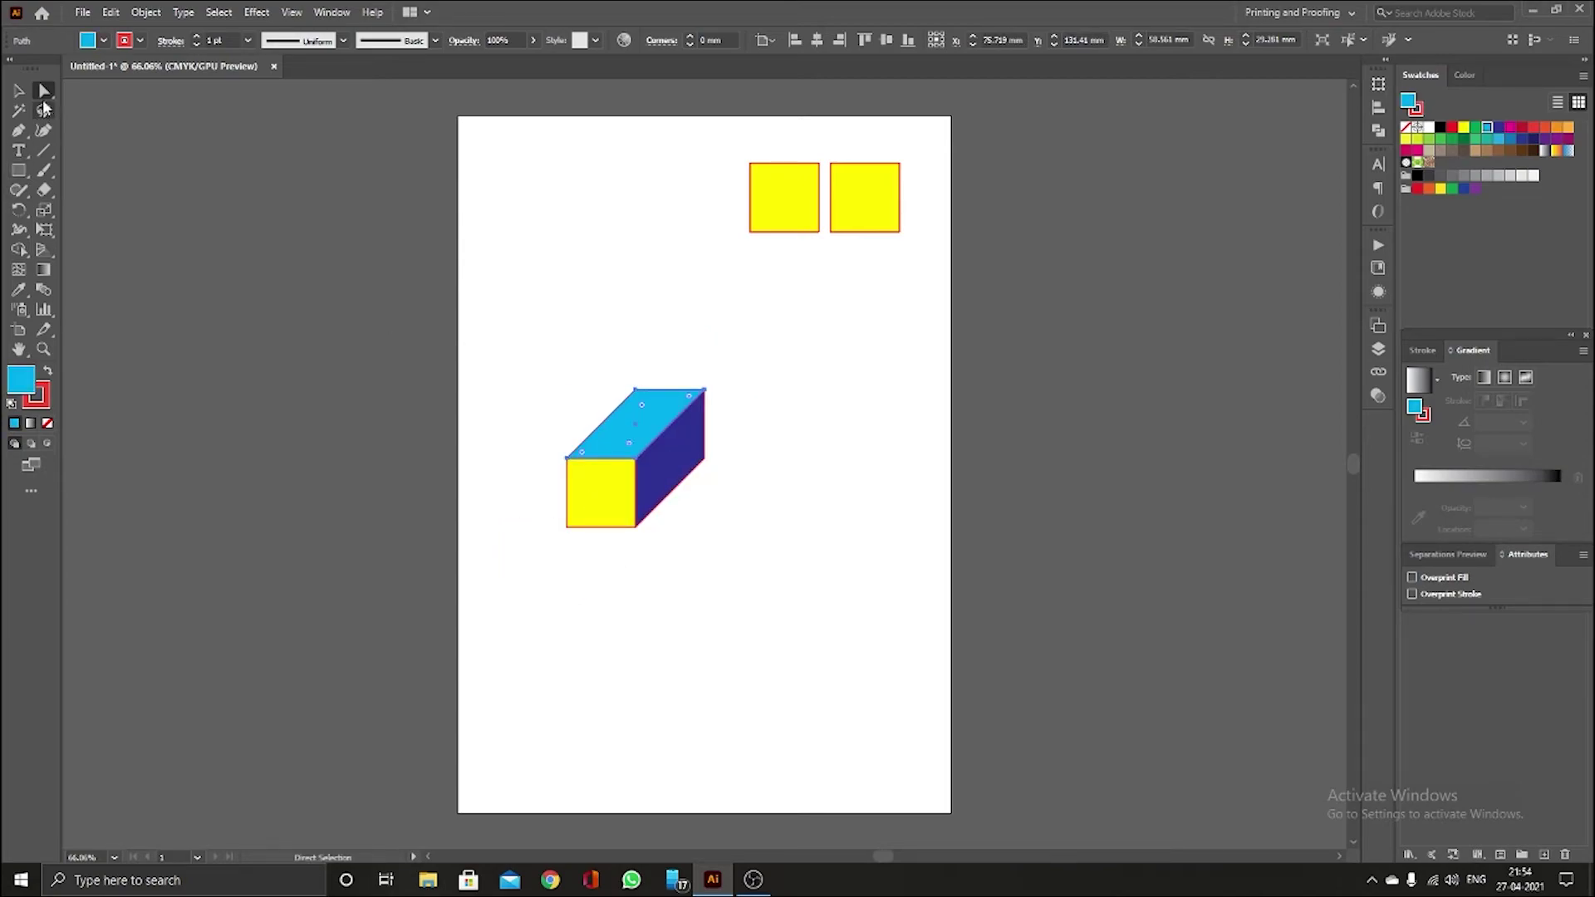
# - Select all faces of the box with the Direct Selection tool, move them together to the page's upper-left area and deselect
pyautogui.moveTo(528, 334); pyautogui.dragTo(752, 602)
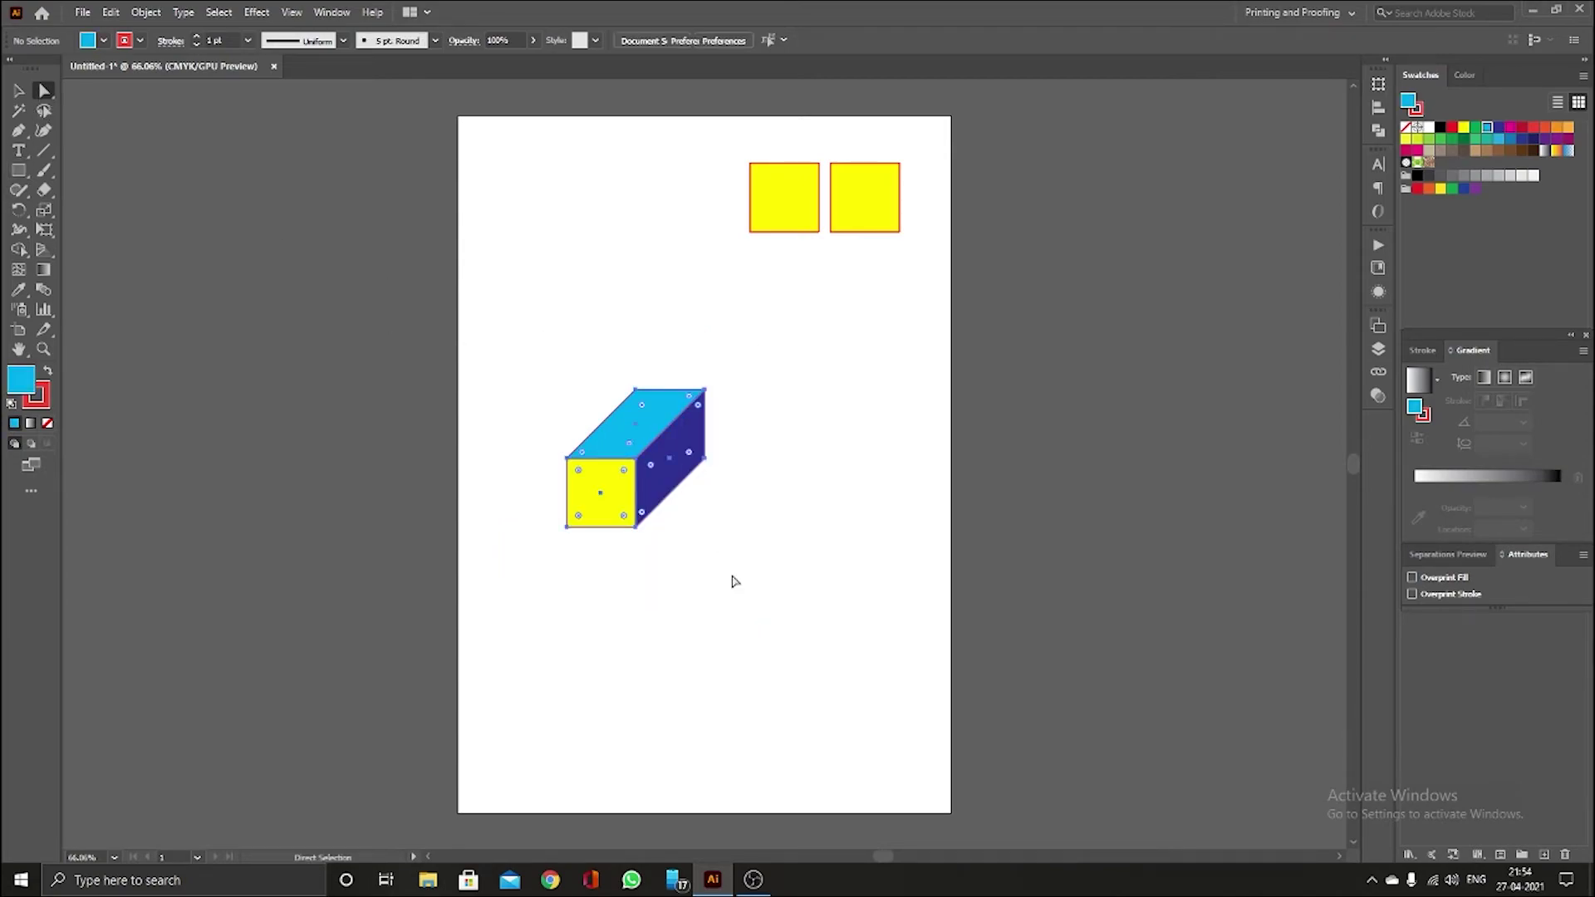
pyautogui.moveTo(668, 497); pyautogui.dragTo(701, 443)
pyautogui.moveTo(536, 322); pyautogui.dragTo(887, 659)
pyautogui.moveTo(723, 452); pyautogui.dragTo(631, 278)
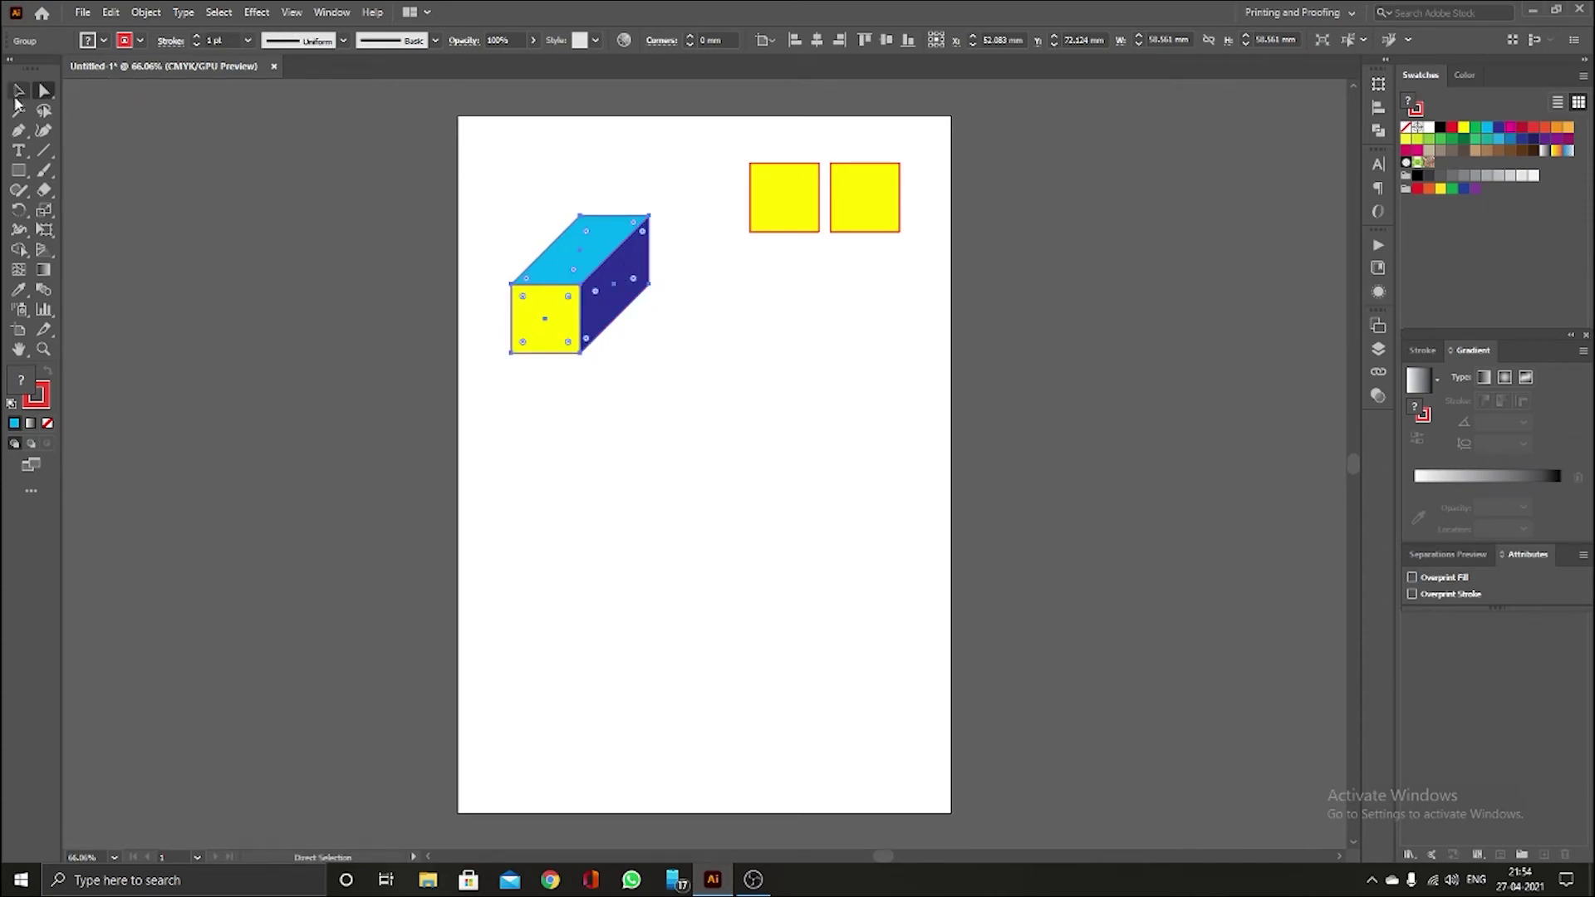
pyautogui.click(581, 421)
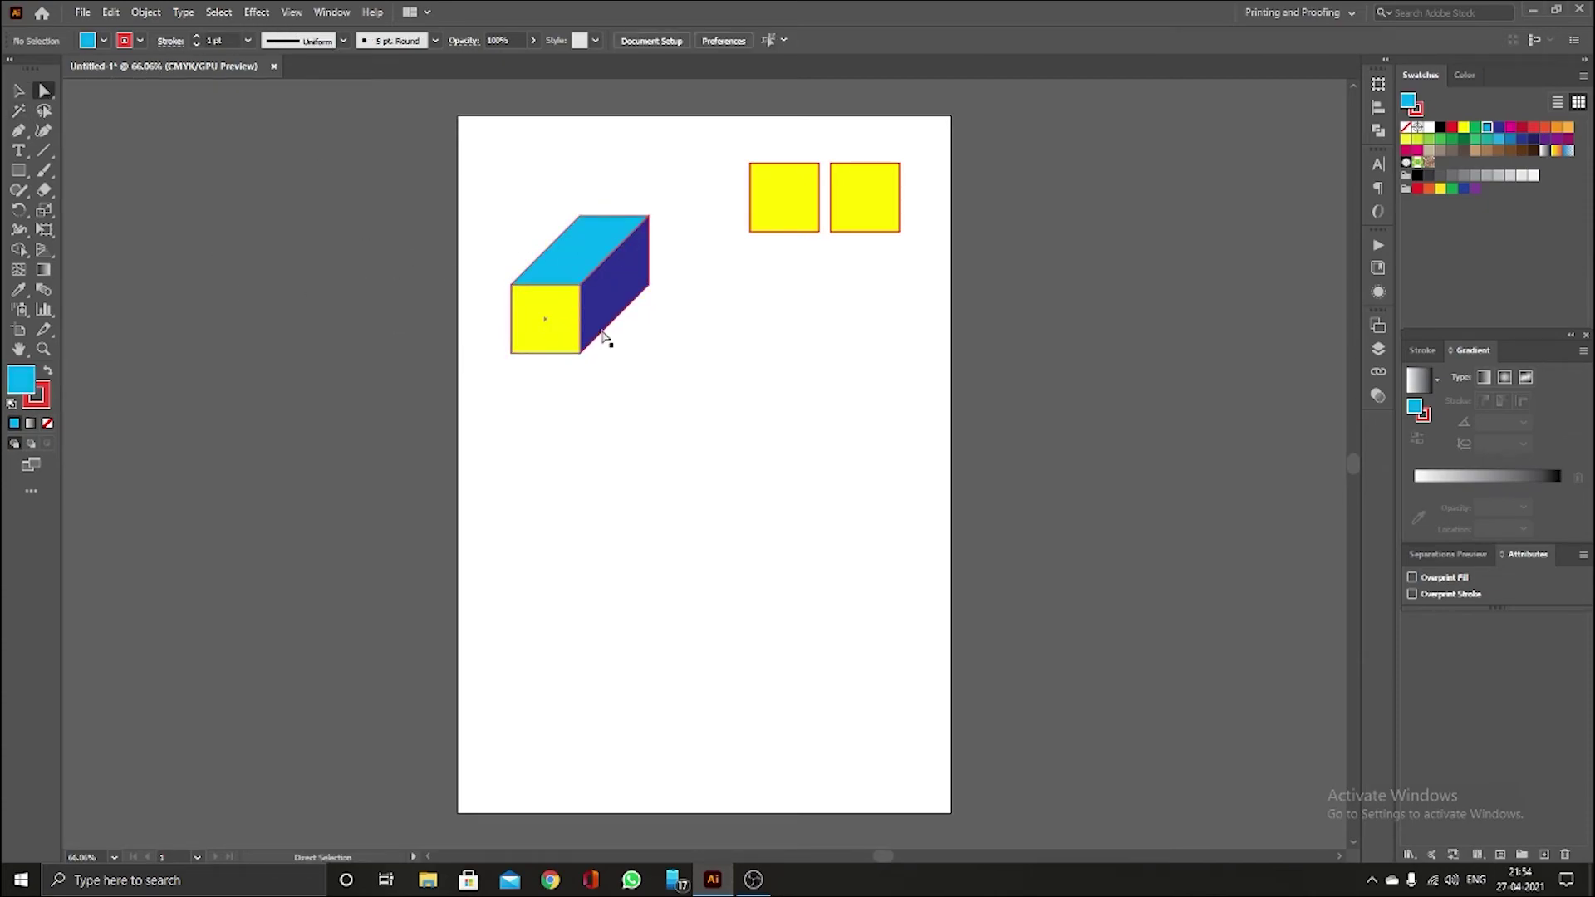
pyautogui.moveTo(685, 183); pyautogui.dragTo(406, 497)
pyautogui.moveTo(603, 304); pyautogui.dragTo(606, 256)
pyautogui.click(638, 393)
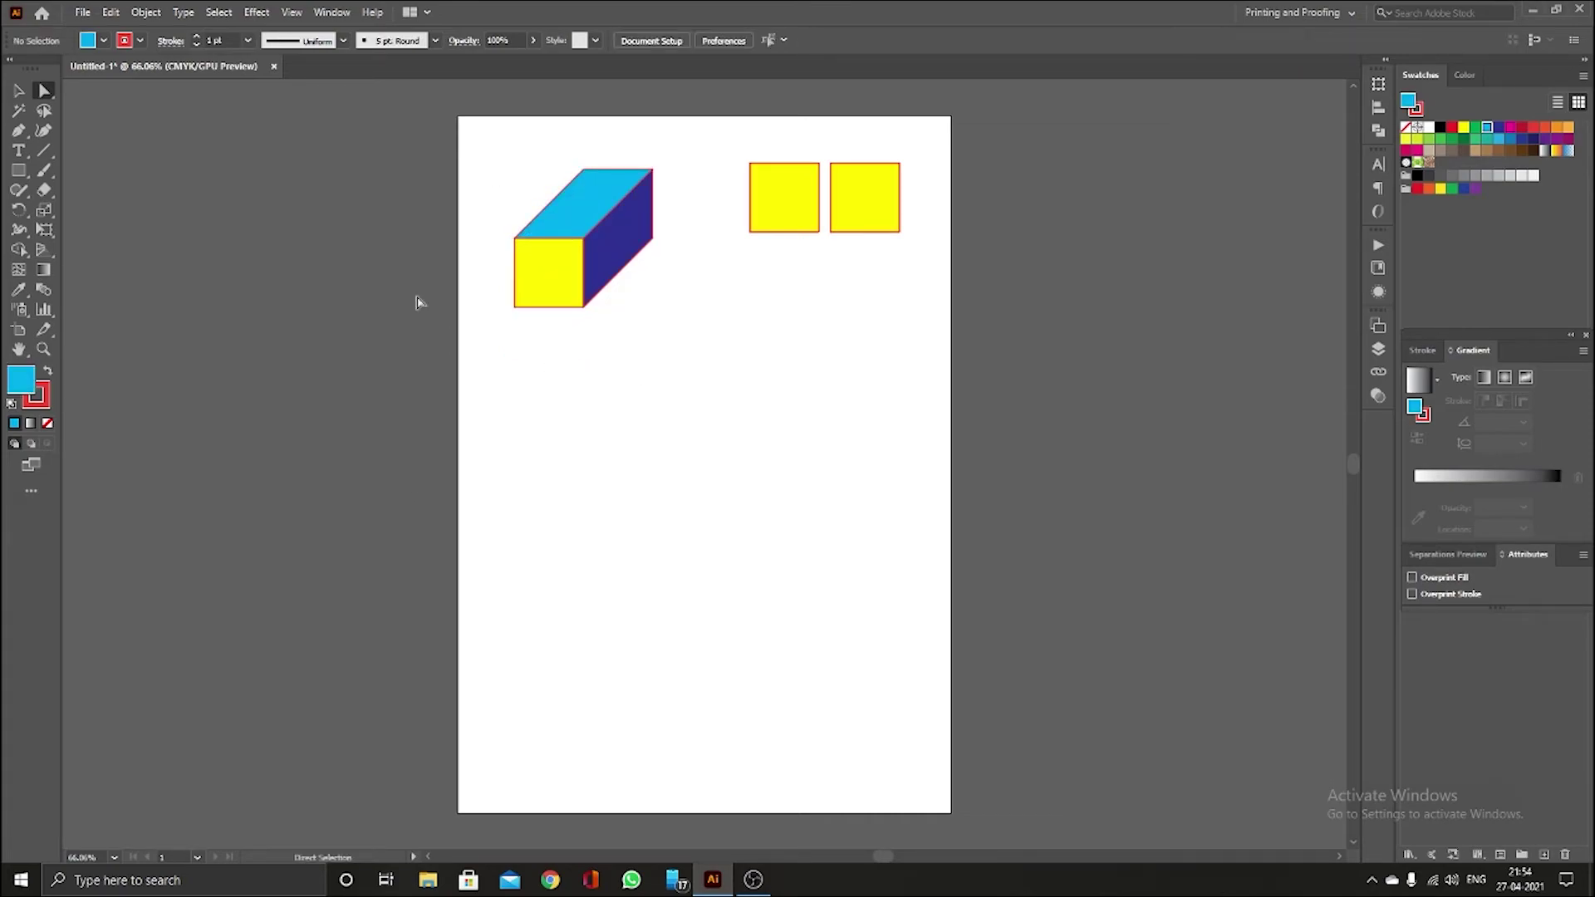
# - Draw a cyan ellipse about 53 mm wide and 75 mm high near the page's centre, and select its top anchor point
pyautogui.moveTo(18, 172); pyautogui.dragTo(73, 210)
pyautogui.moveTo(659, 415); pyautogui.dragTo(784, 592)
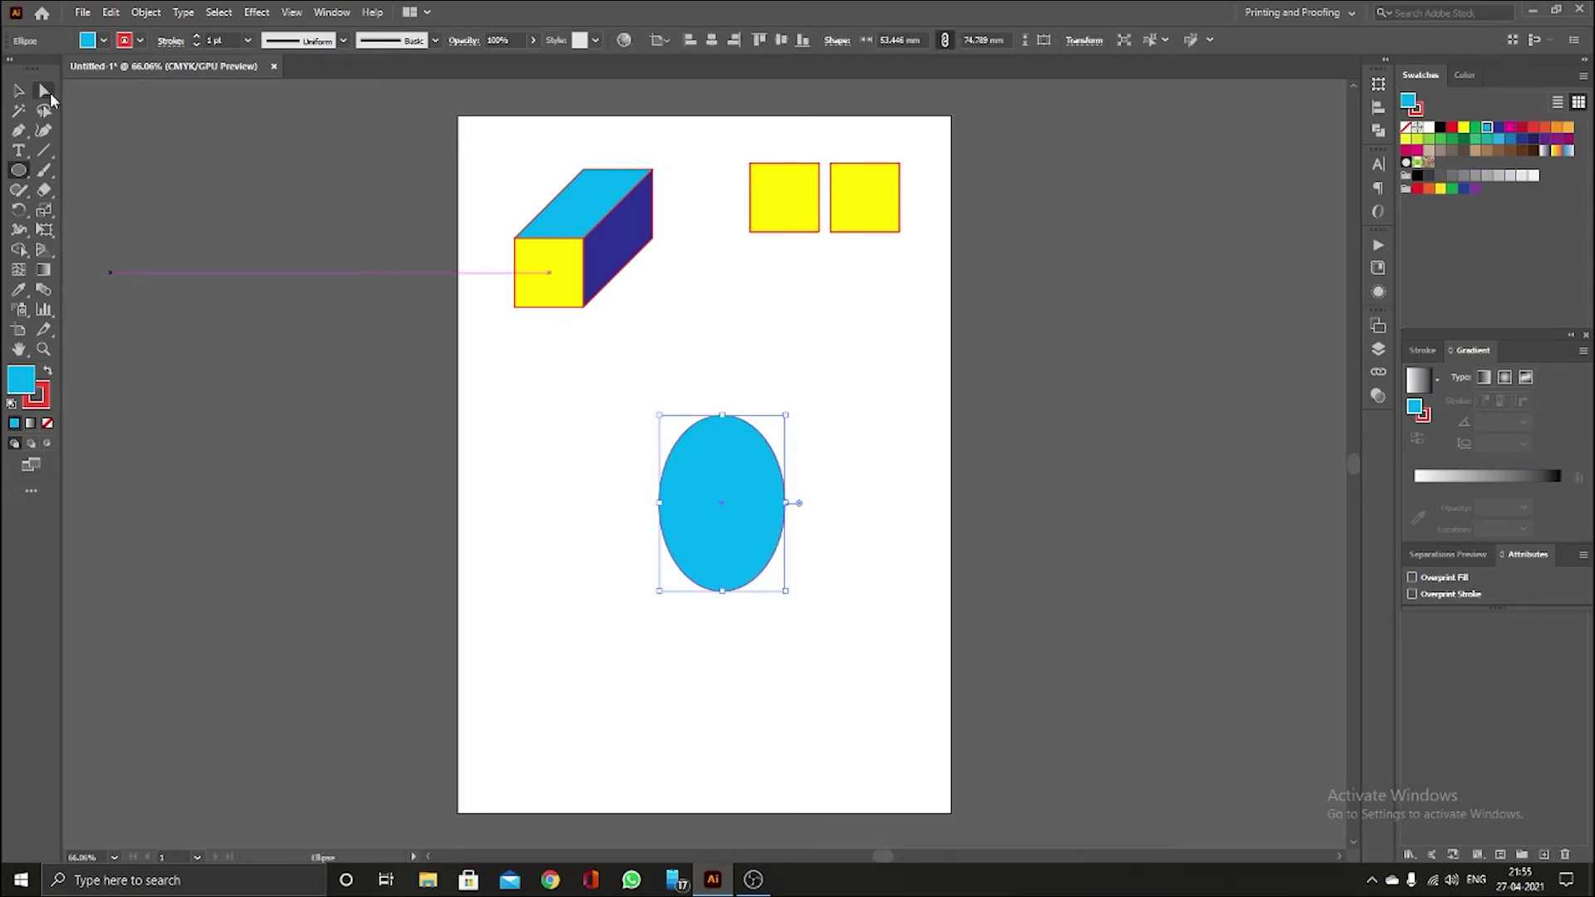
pyautogui.click(48, 93)
pyautogui.moveTo(655, 374); pyautogui.dragTo(785, 457)
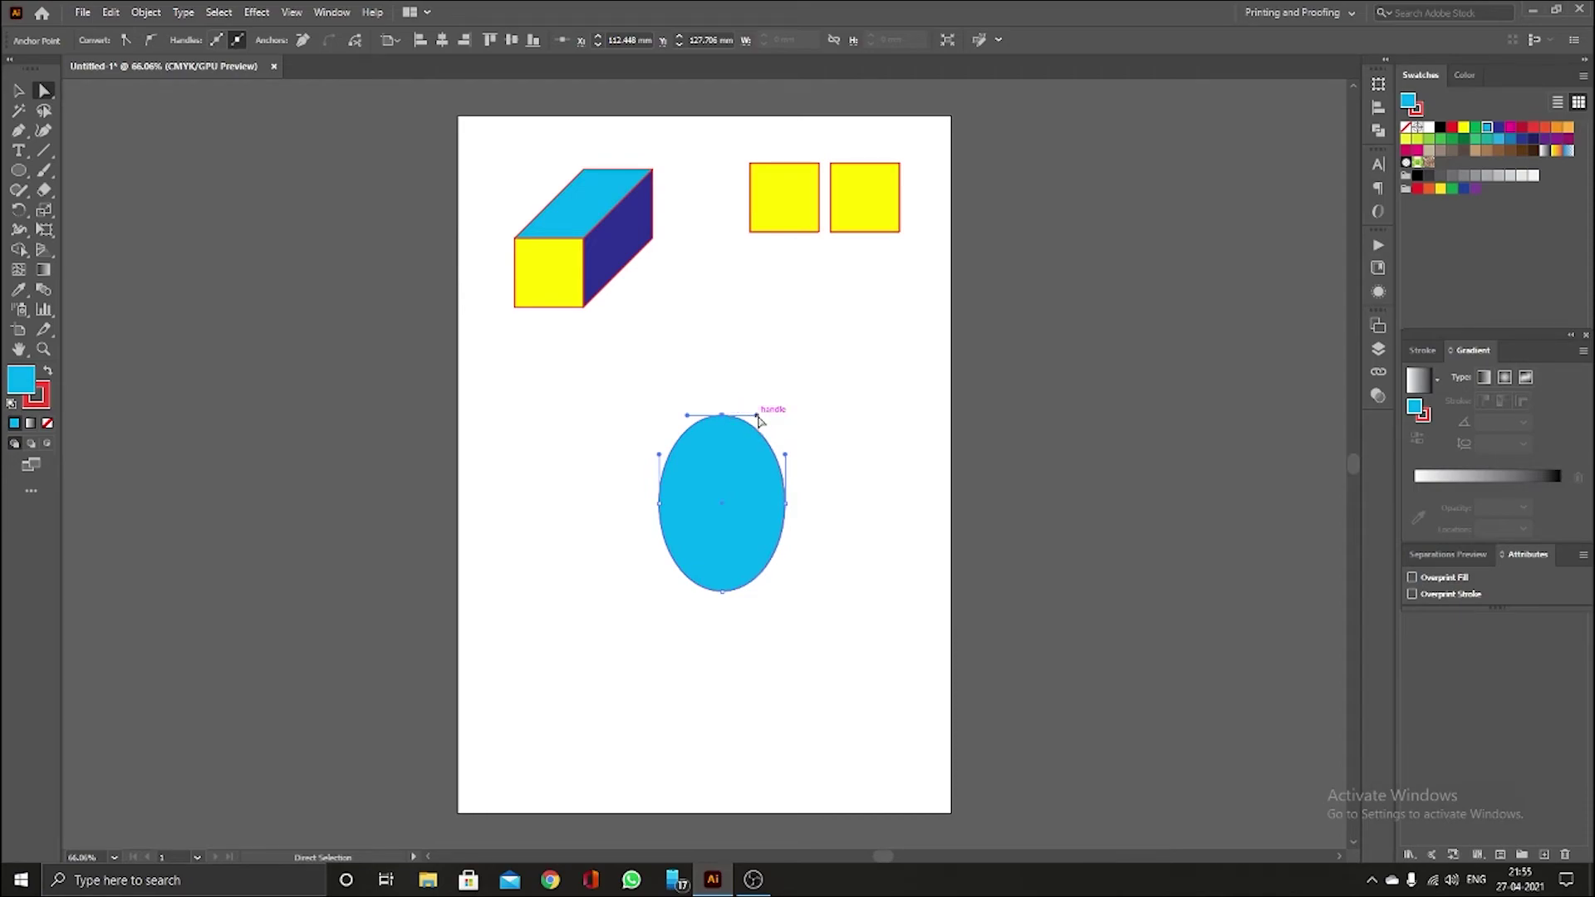
# - Try reshaping the ellipse through the right direction handle of its top anchor, undo the changes and deselect
pyautogui.moveTo(758, 417); pyautogui.dragTo(777, 417)
pyautogui.hotkey('ctrl', 'z')
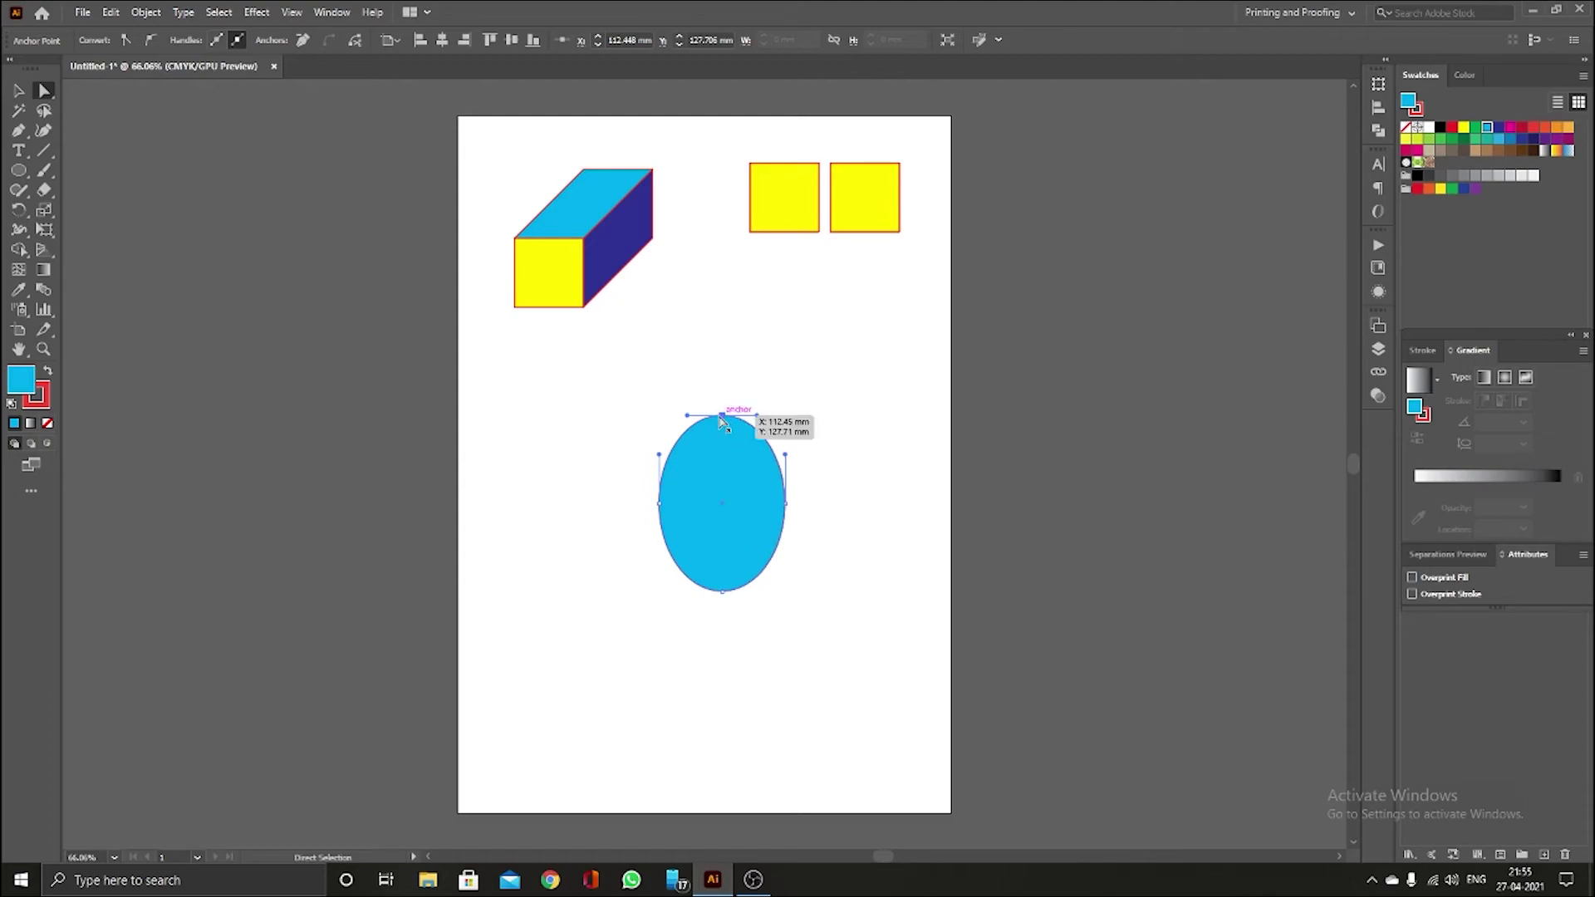
pyautogui.click(722, 415)
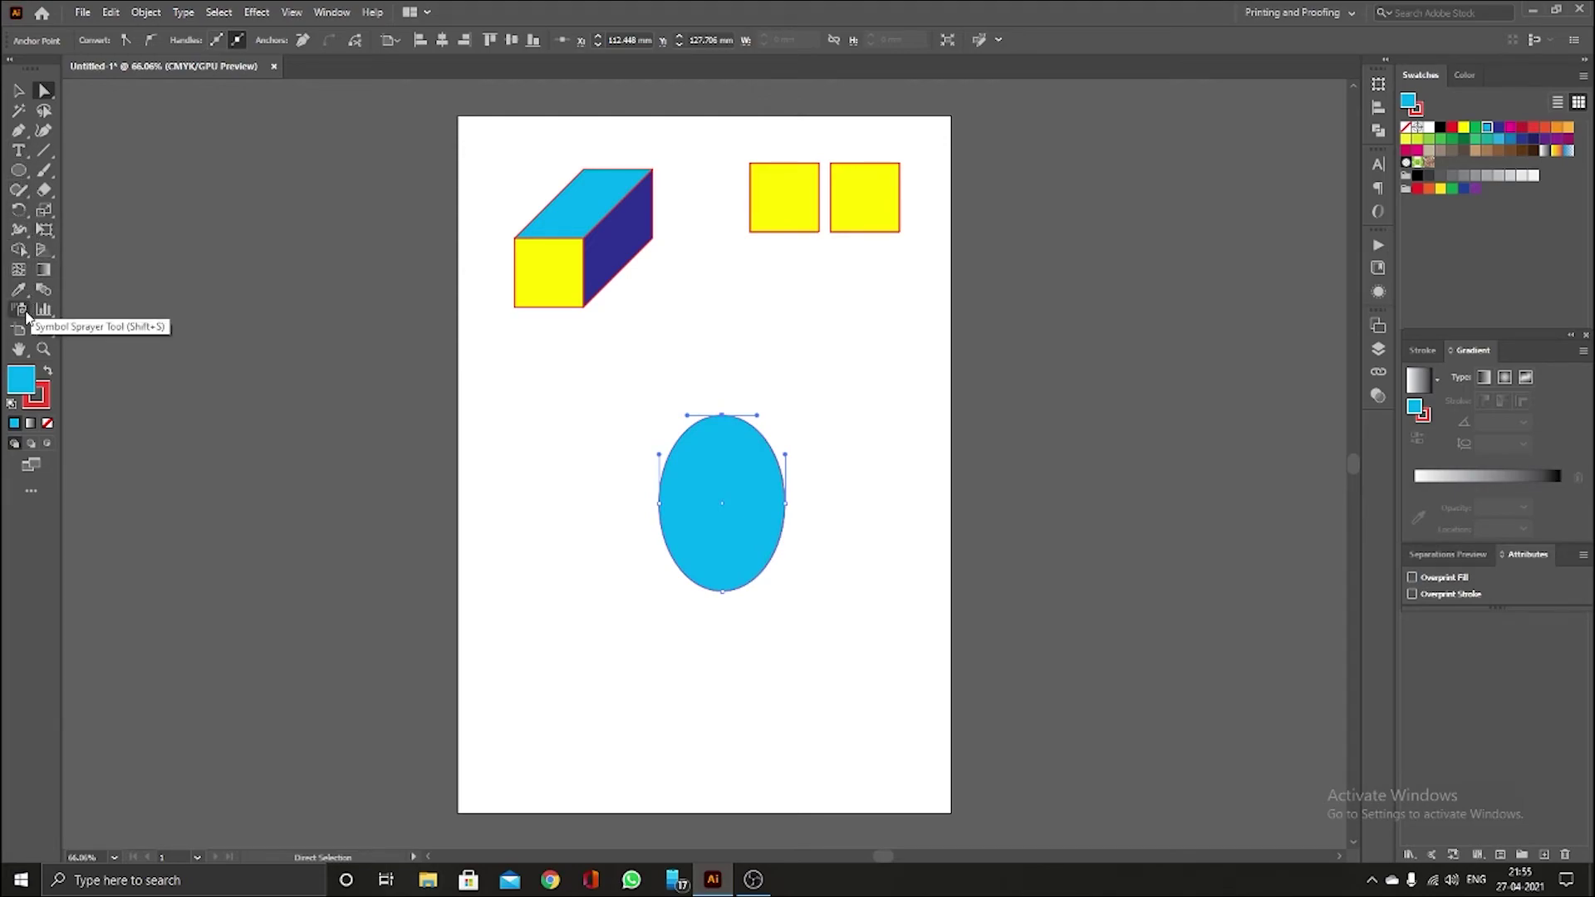
pyautogui.press('ctrl')
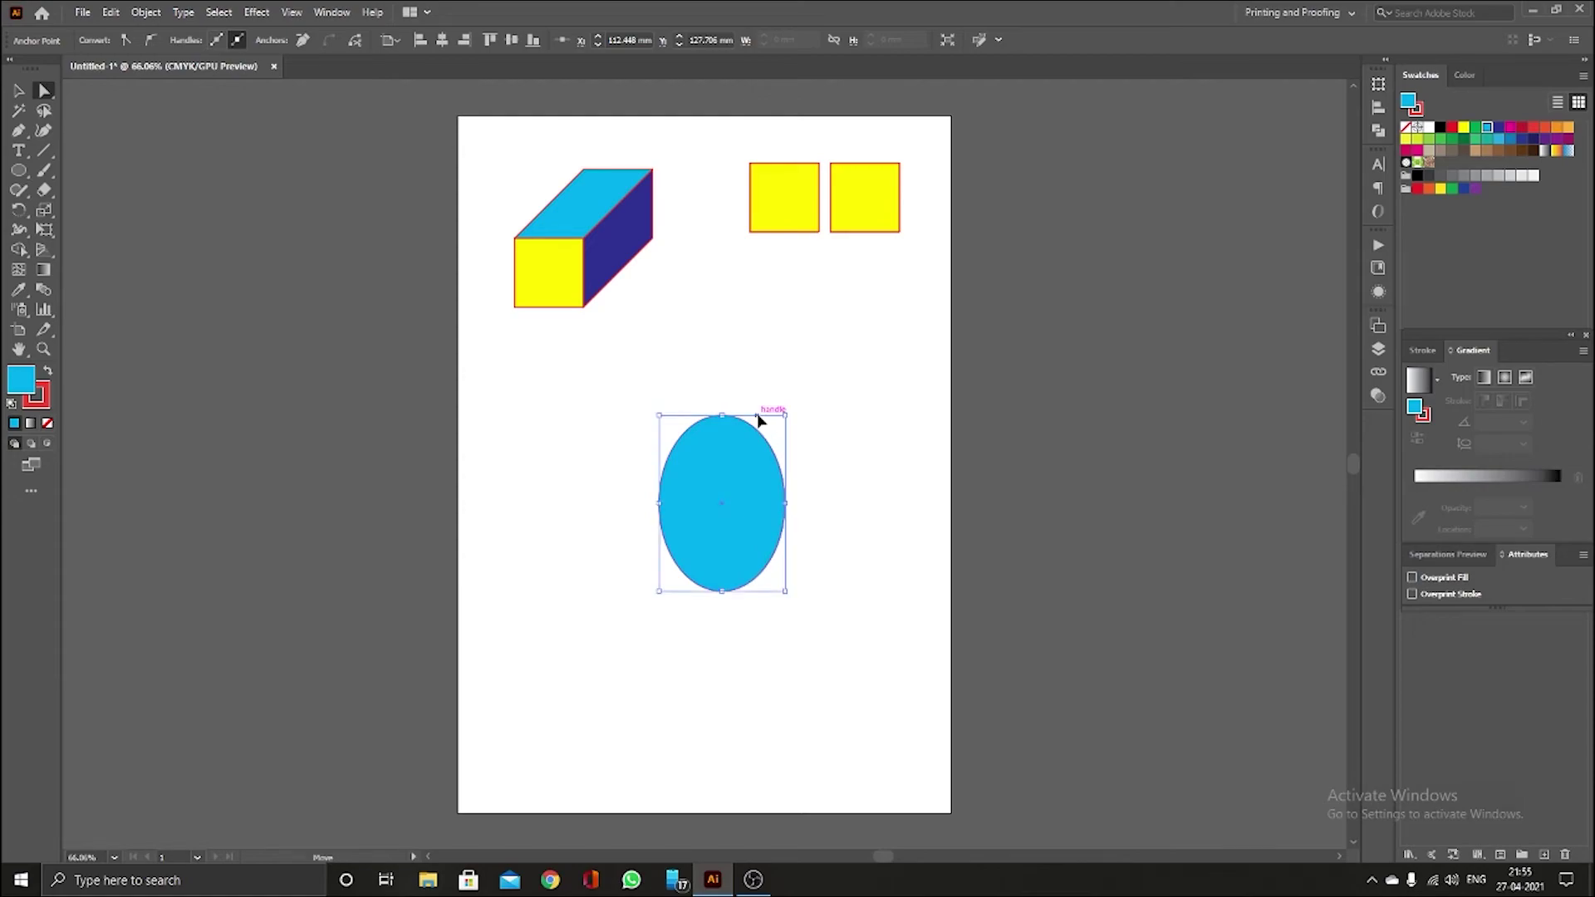
pyautogui.moveTo(757, 416)
pyautogui.mouseDown()
pyautogui.moveTo(785, 413)
pyautogui.moveTo(763, 408)
pyautogui.mouseUp()
pyautogui.hotkey('ctrl', 'z')
pyautogui.moveTo(697, 393); pyautogui.dragTo(752, 459)
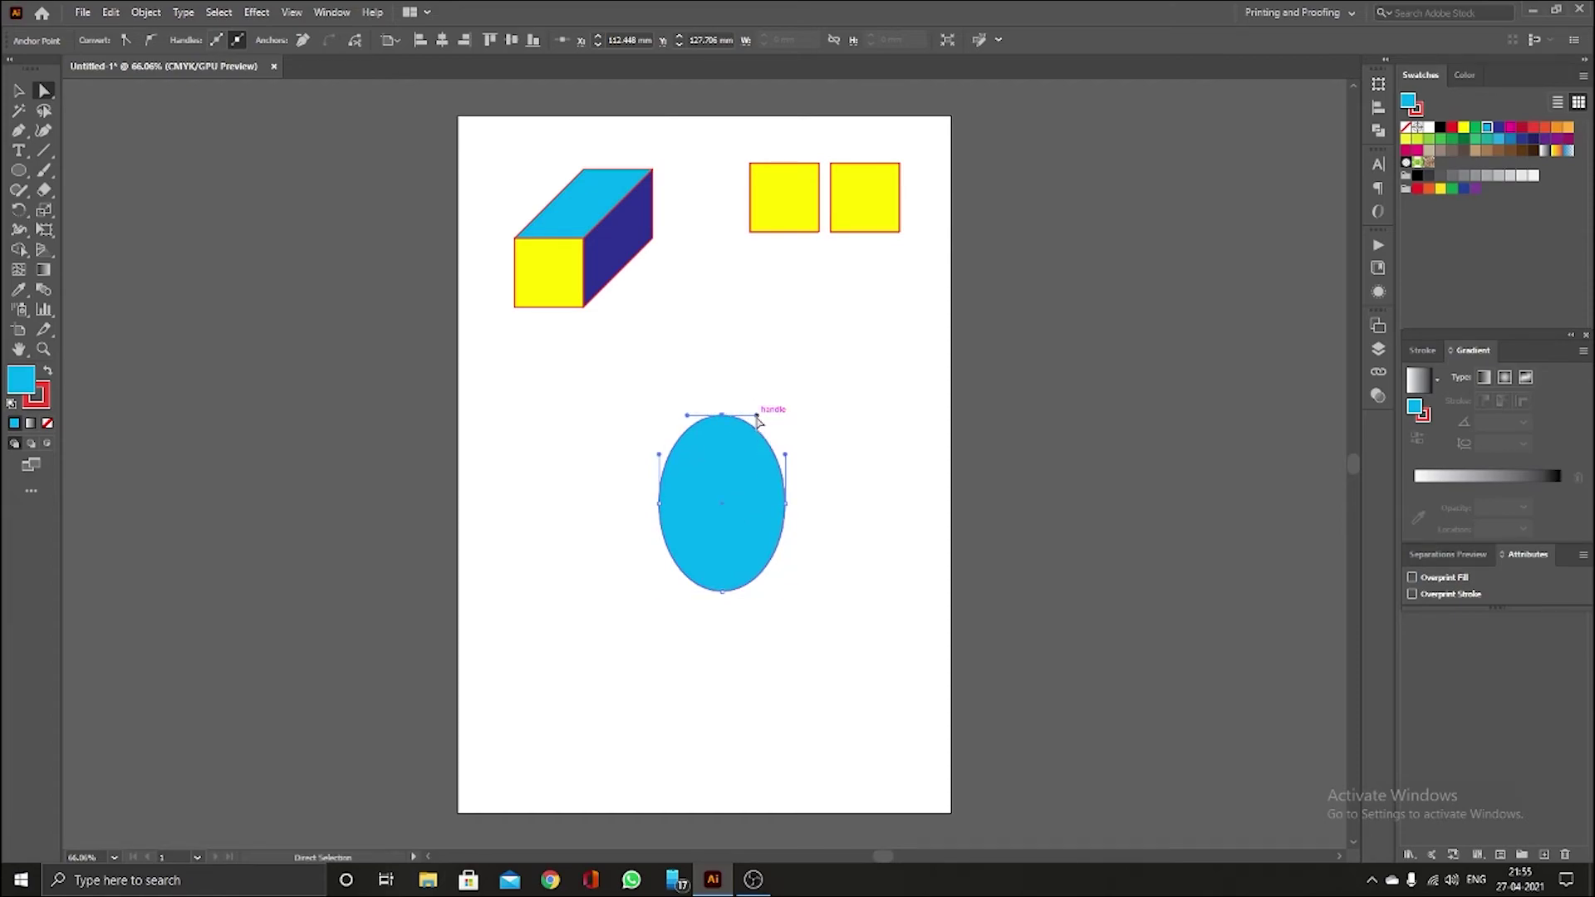
pyautogui.moveTo(756, 418); pyautogui.dragTo(770, 504)
pyautogui.hotkey('ctrl', 'z')
pyautogui.hotkey('ctrl', 'z')
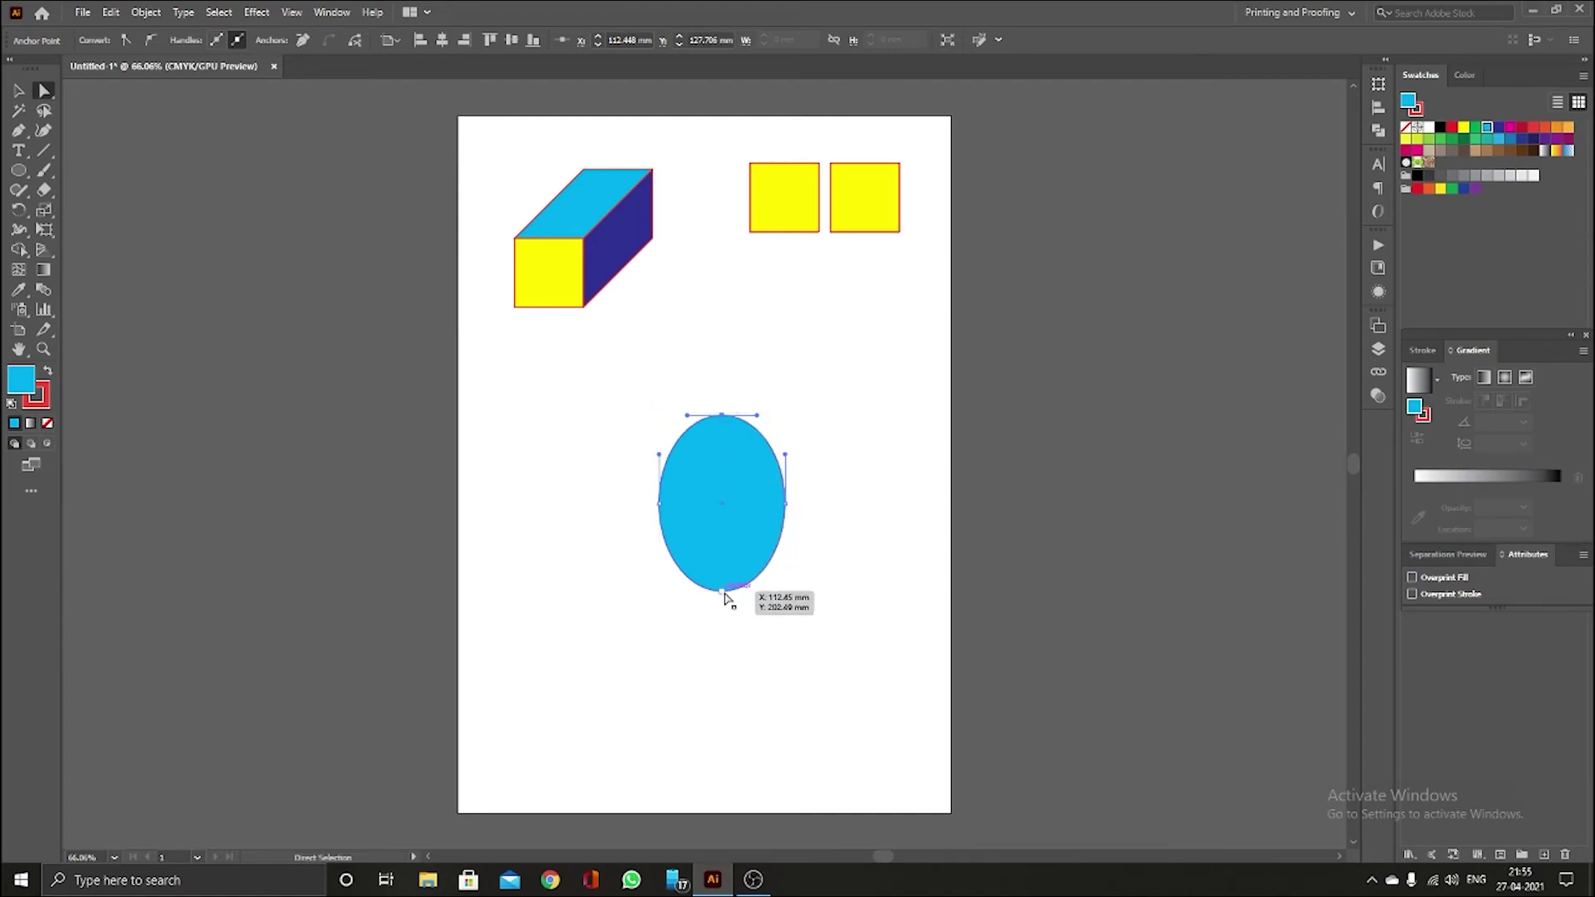
pyautogui.click(553, 422)
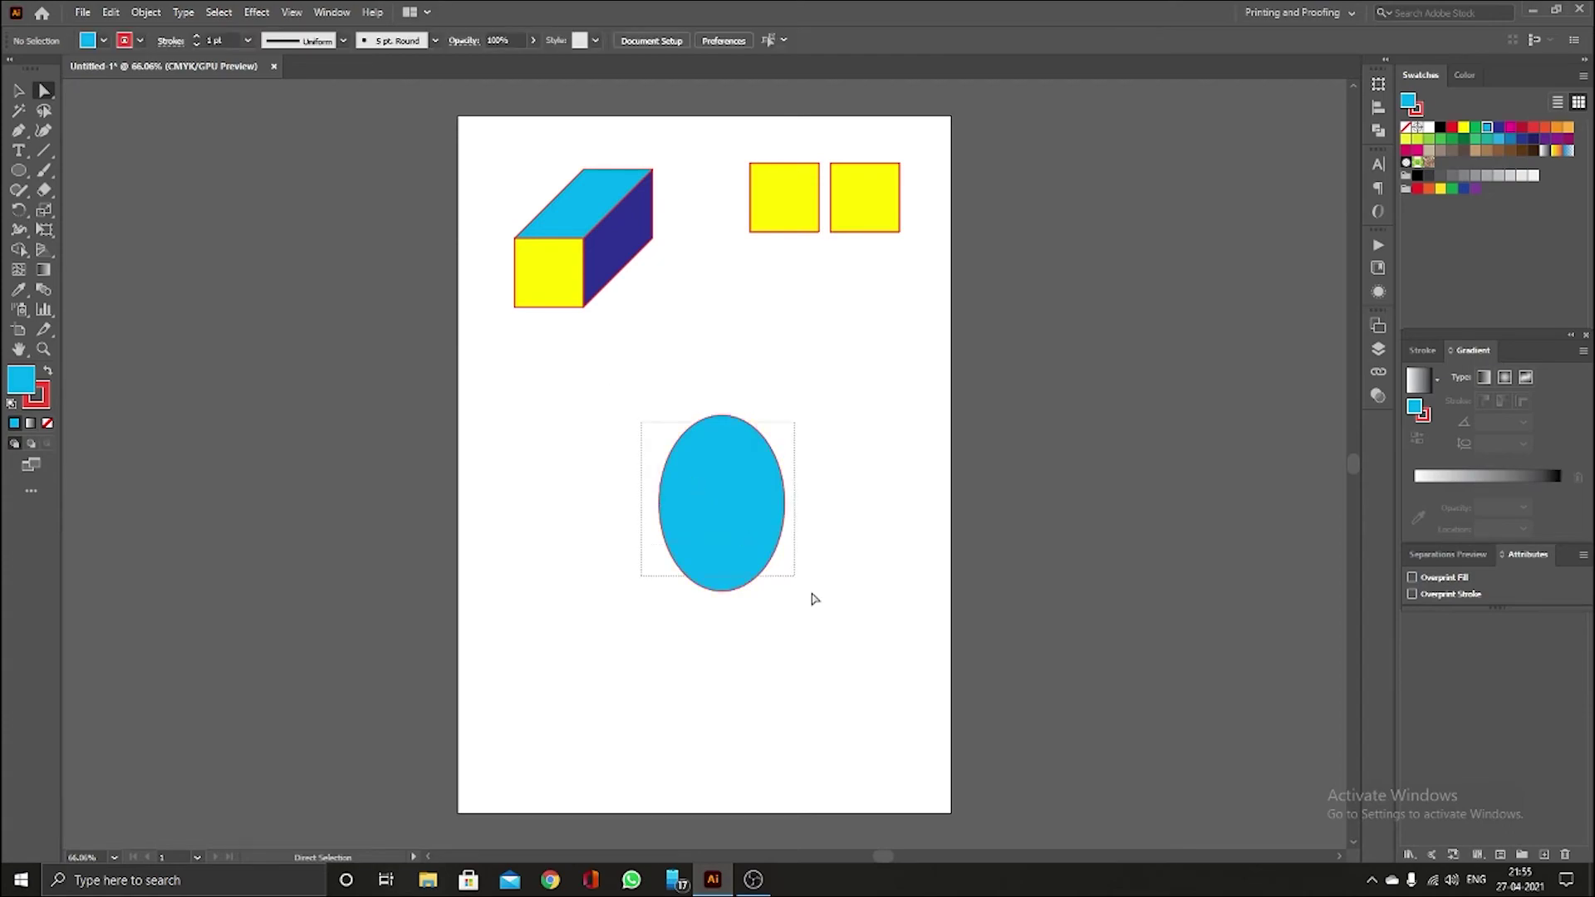
# - Convert the ellipse's top anchor point to a sharp corner with the Anchor Point tool
pyautogui.click(708, 470)
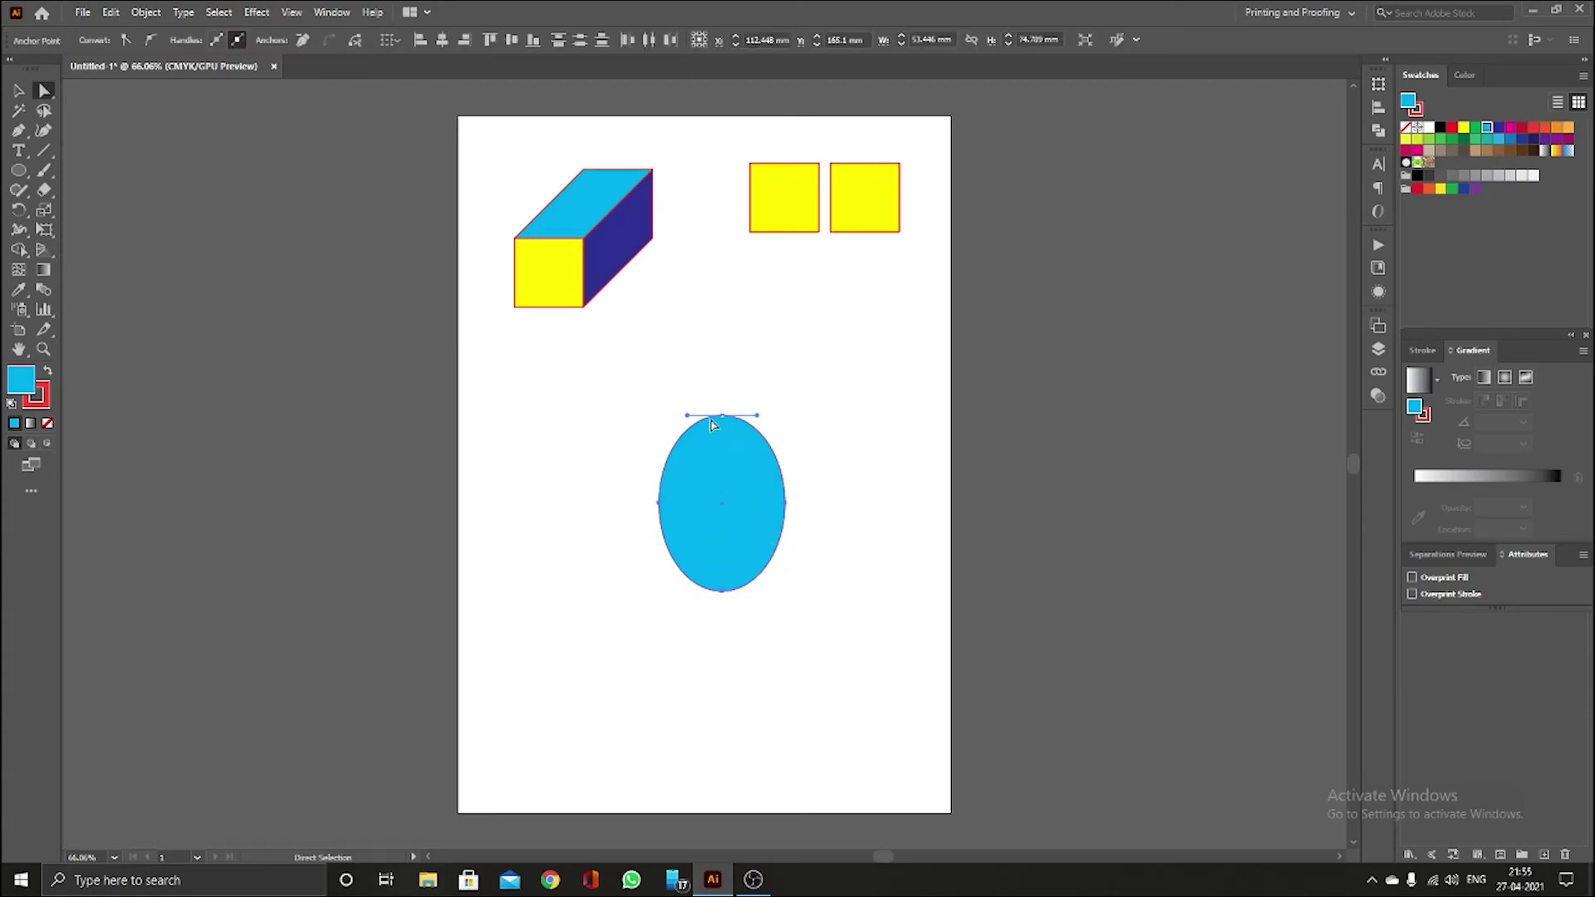
pyautogui.click(19, 133)
pyautogui.click(19, 133)
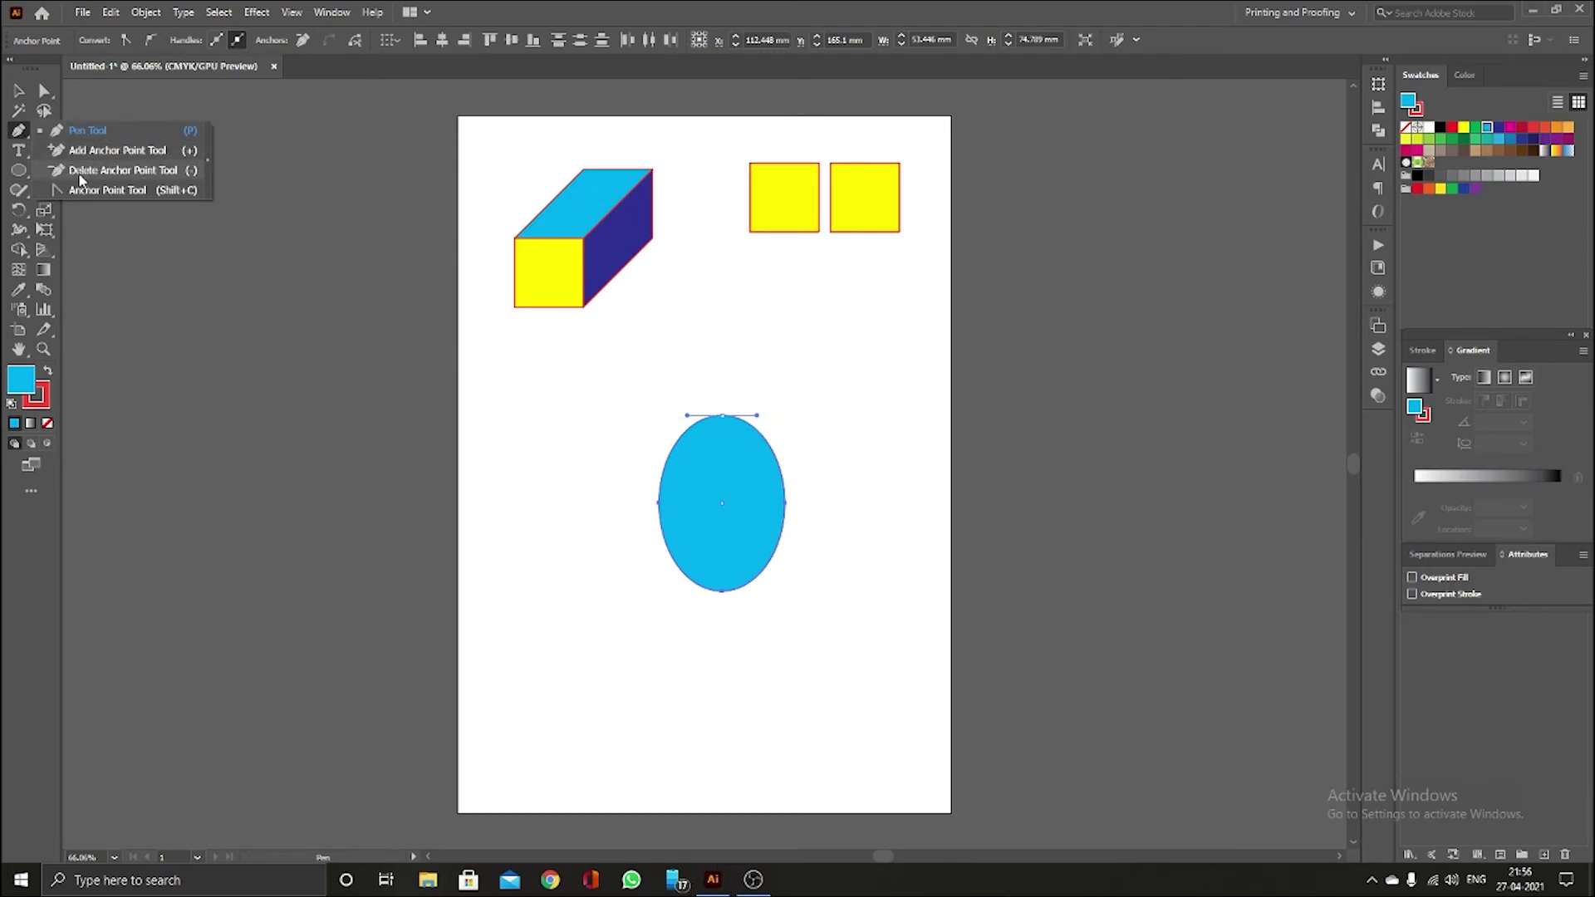
pyautogui.click(137, 171)
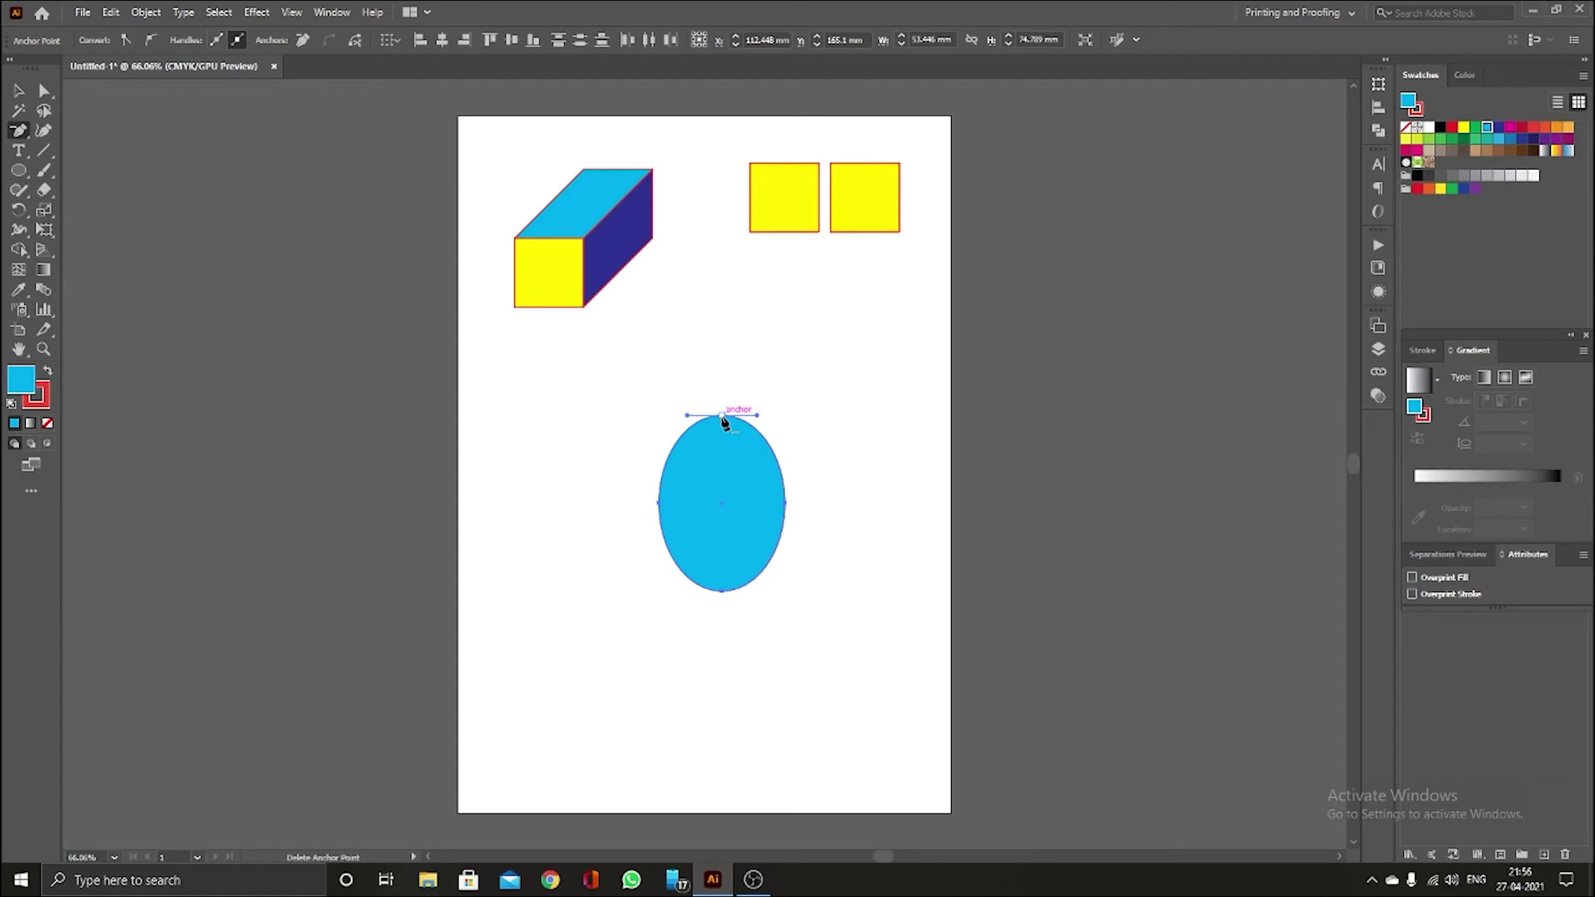
pyautogui.click(18, 130)
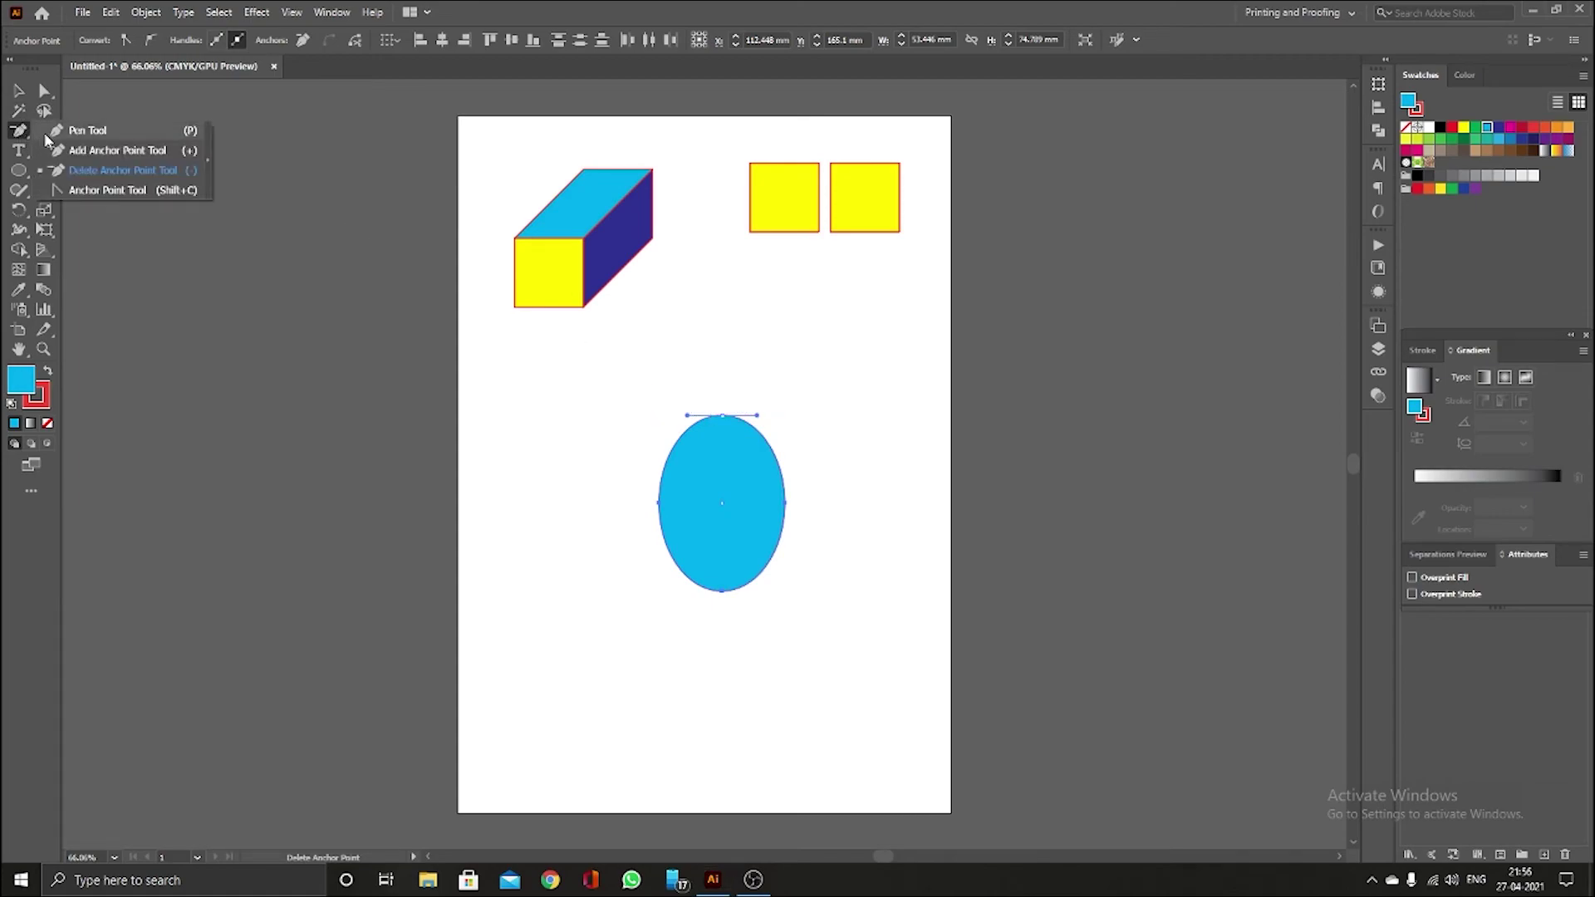
pyautogui.click(127, 191)
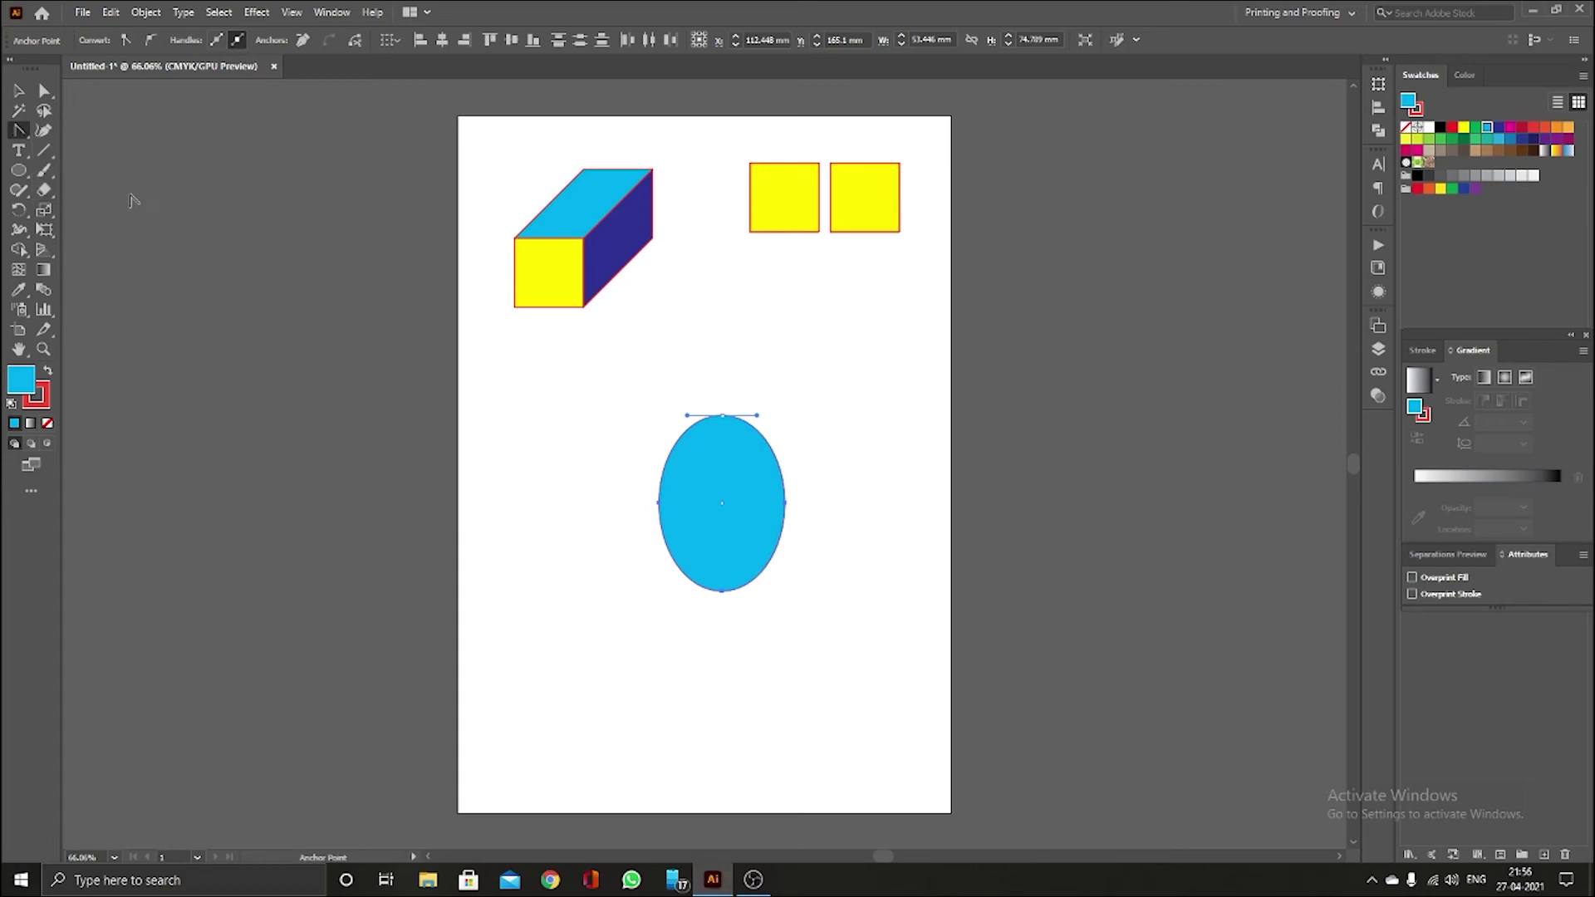
pyautogui.click(722, 416)
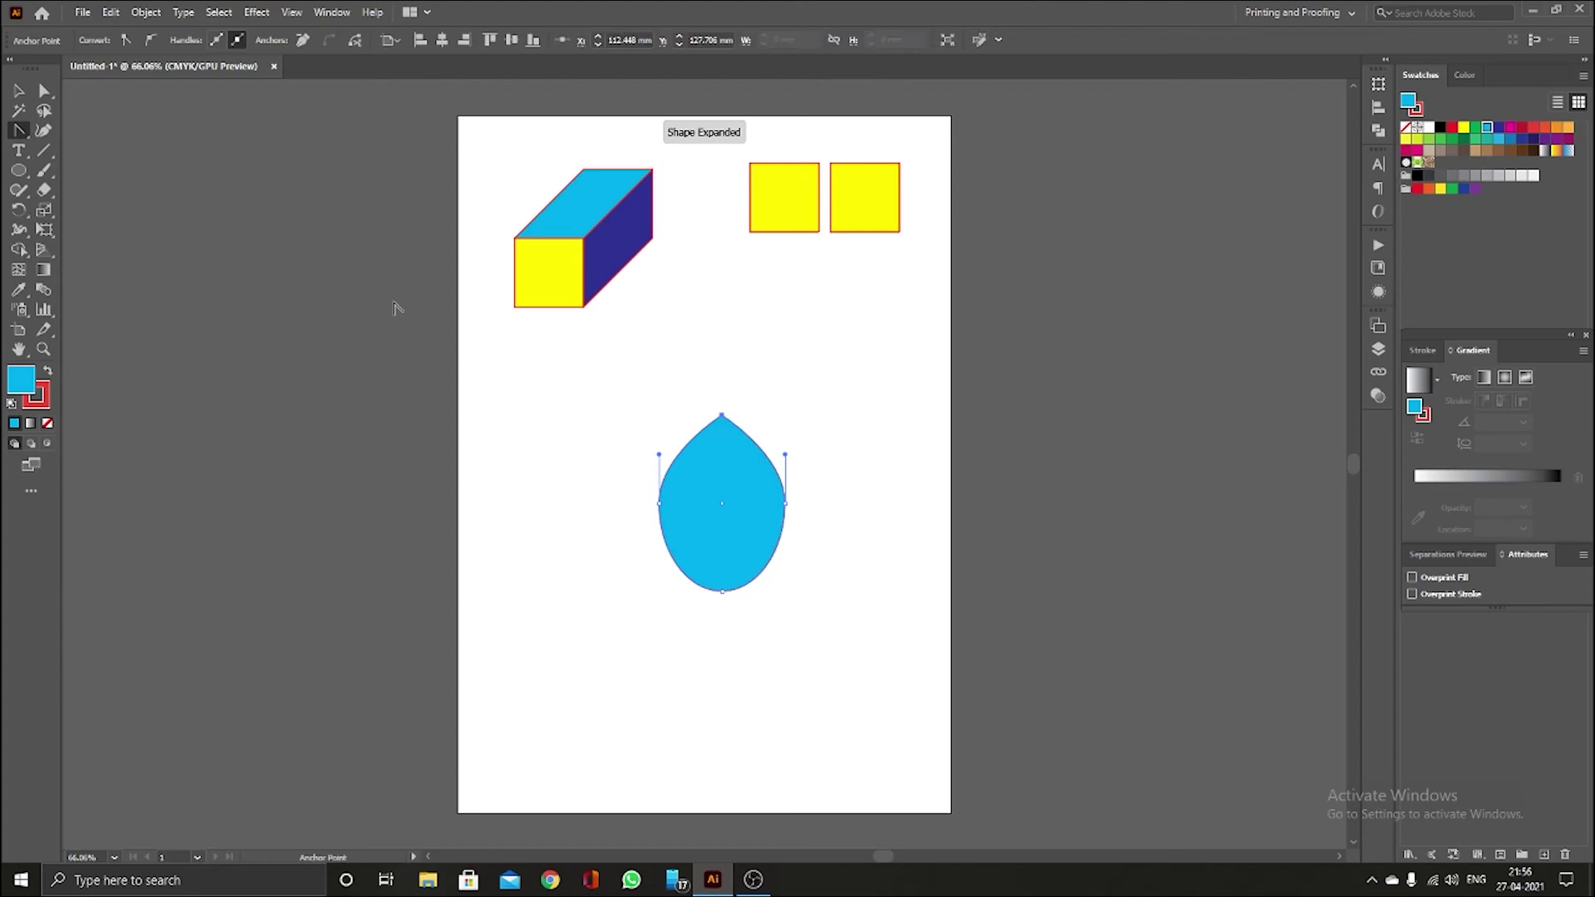
# - Delete the bottom anchor point of the pointed ellipse with the Pen tool
pyautogui.click(19, 130)
pyautogui.click(86, 133)
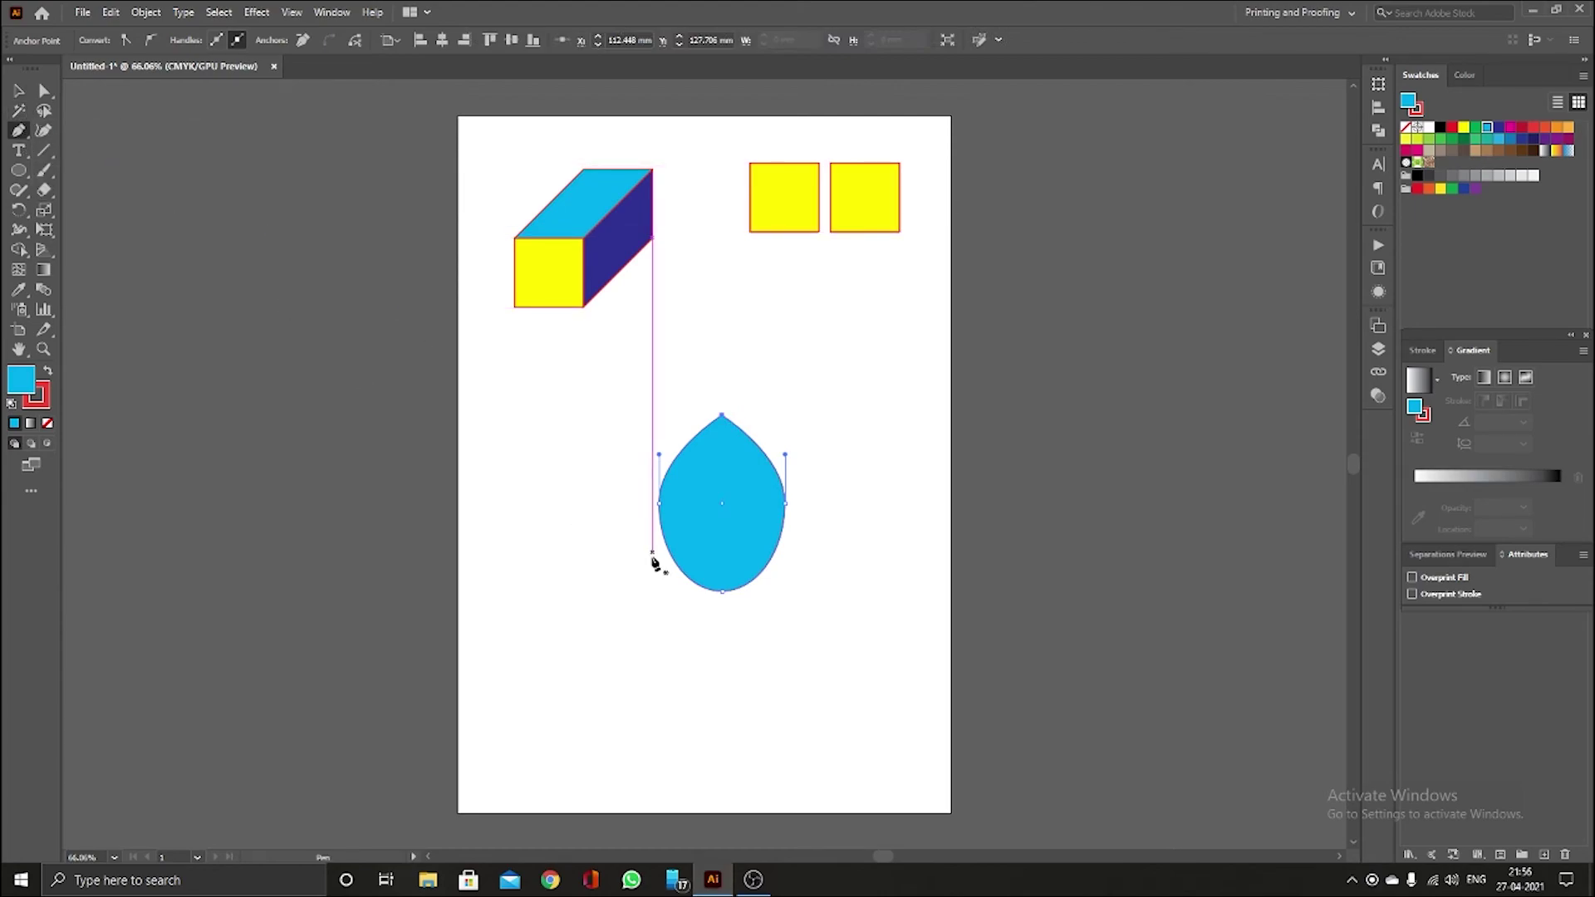
pyautogui.click(722, 593)
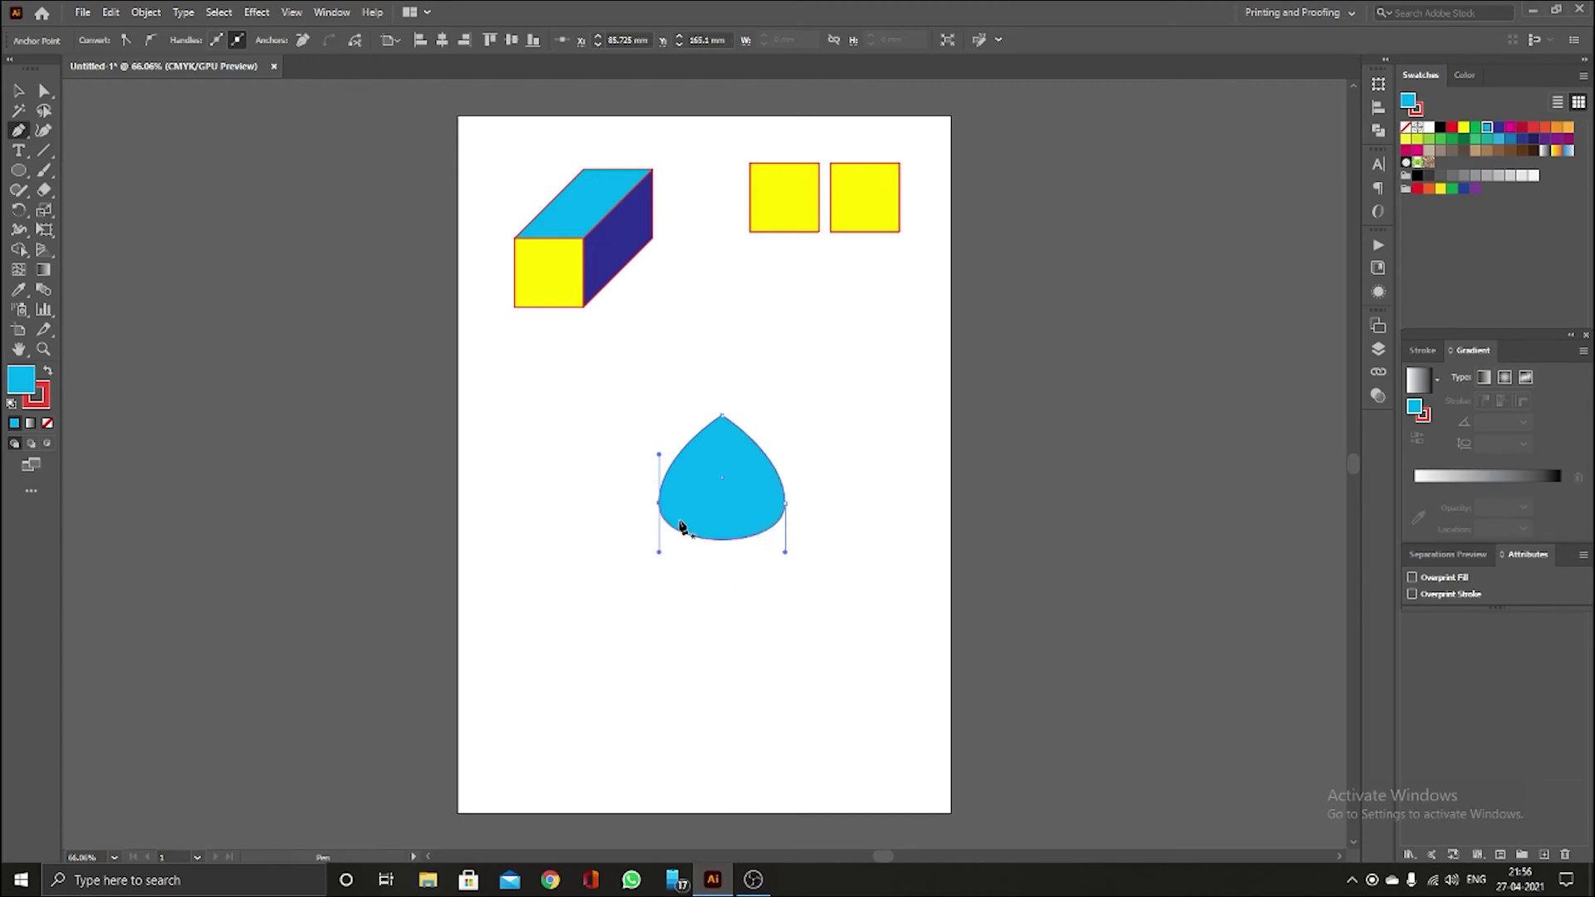
# - Delete the three remaining anchor points of the pointed cyan shape with the Pen tool, then switch to the Selection tool
pyautogui.click(659, 509)
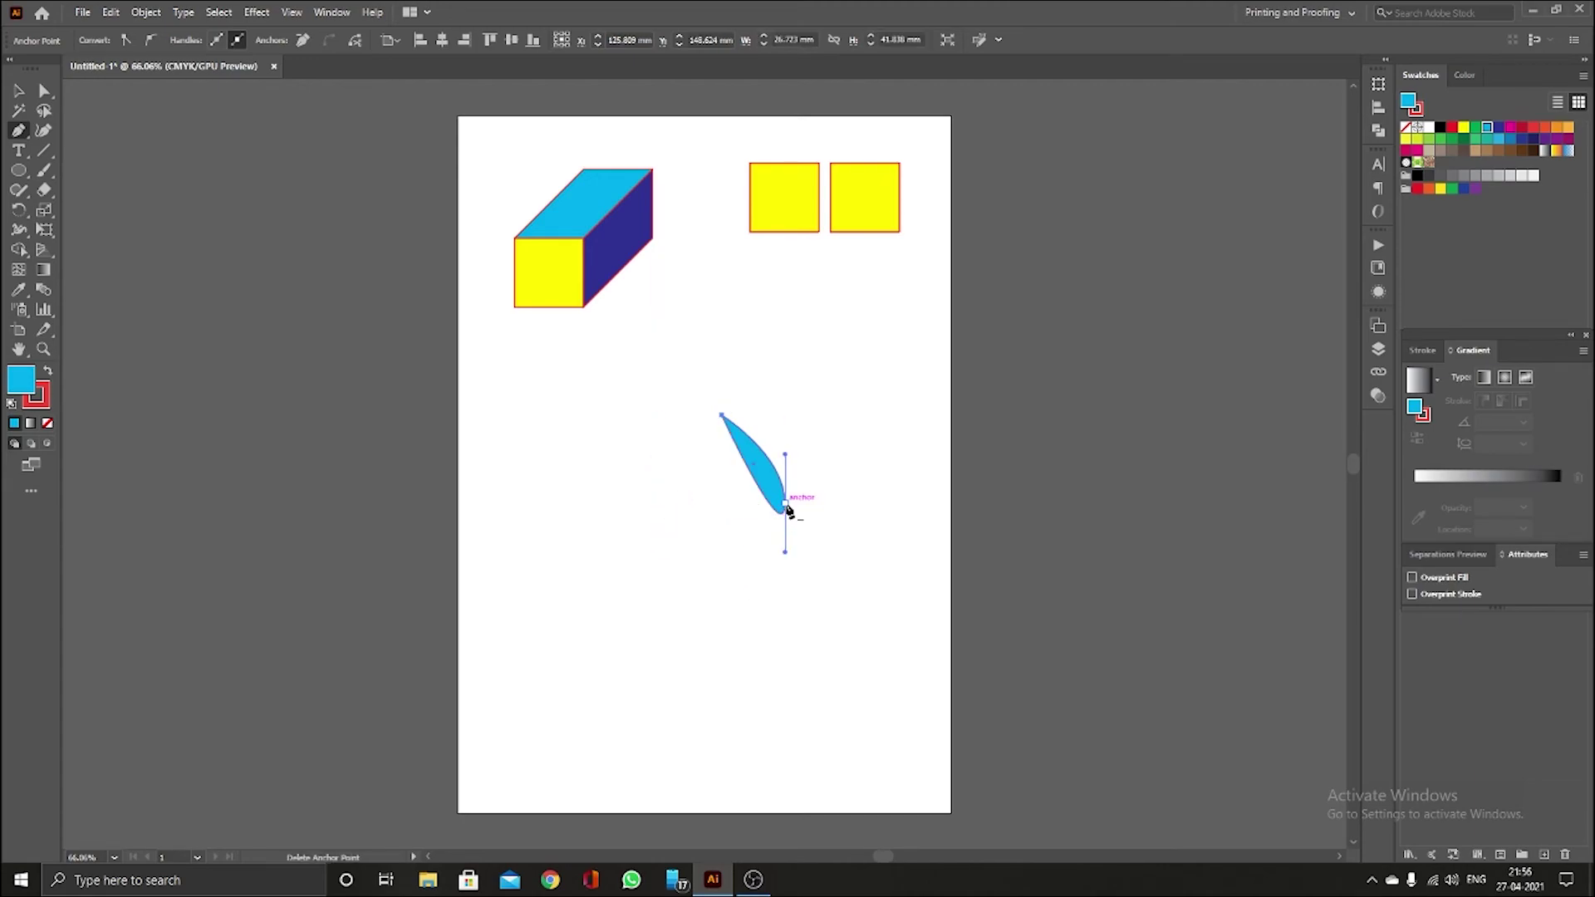
pyautogui.click(786, 504)
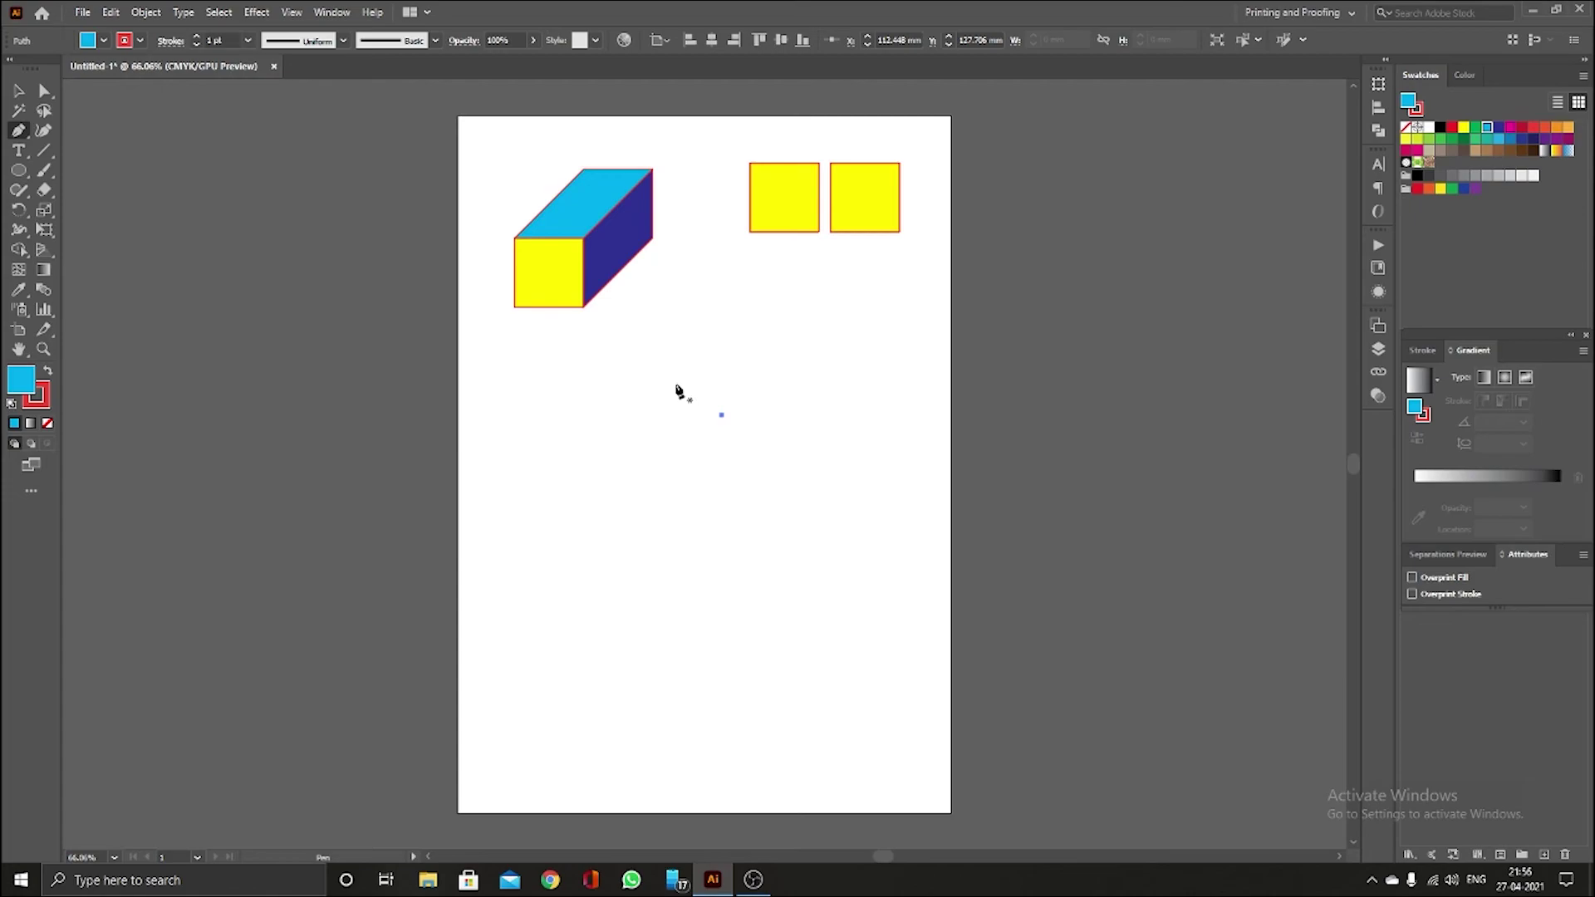
pyautogui.click(720, 418)
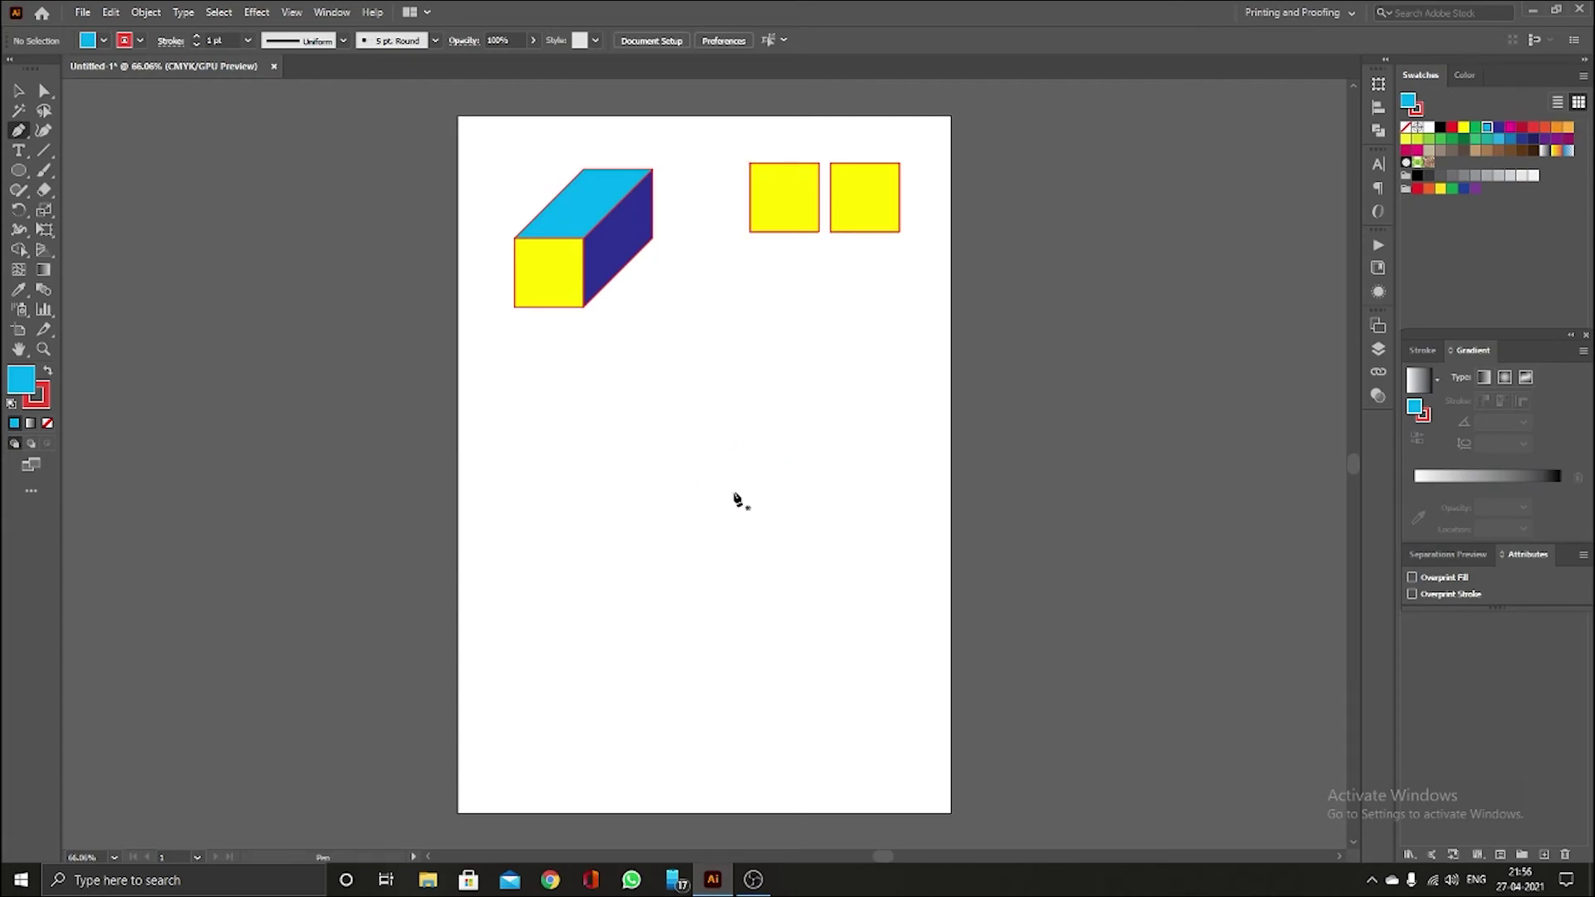
pyautogui.click(18, 90)
pyautogui.moveTo(725, 417); pyautogui.dragTo(671, 536)
pyautogui.moveTo(710, 450); pyautogui.dragTo(836, 563)
pyautogui.moveTo(799, 402); pyautogui.dragTo(688, 526)
# - Select the grouped 3D box, move it slightly up the page and deselect it
pyautogui.moveTo(478, 138); pyautogui.dragTo(713, 361)
pyautogui.moveTo(611, 259); pyautogui.dragTo(610, 243)
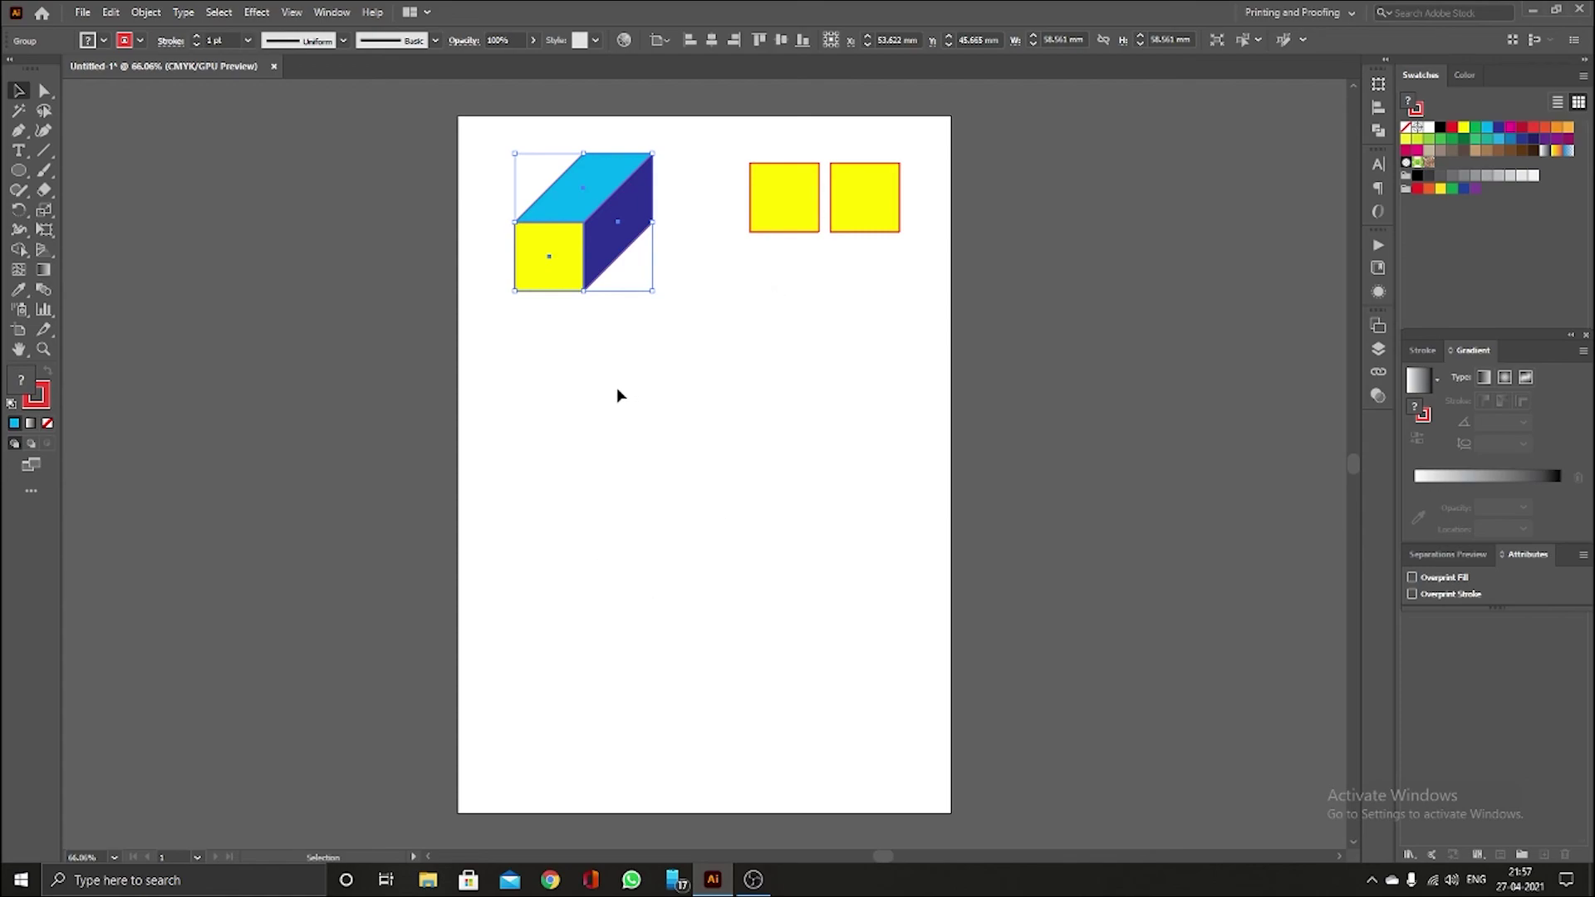
pyautogui.click(649, 347)
# - Examine the yellow front face of the box at increasing magnification and check the available zoom levels
pyautogui.moveTo(478, 123); pyautogui.dragTo(697, 299)
pyautogui.scroll(6, 573, 229)
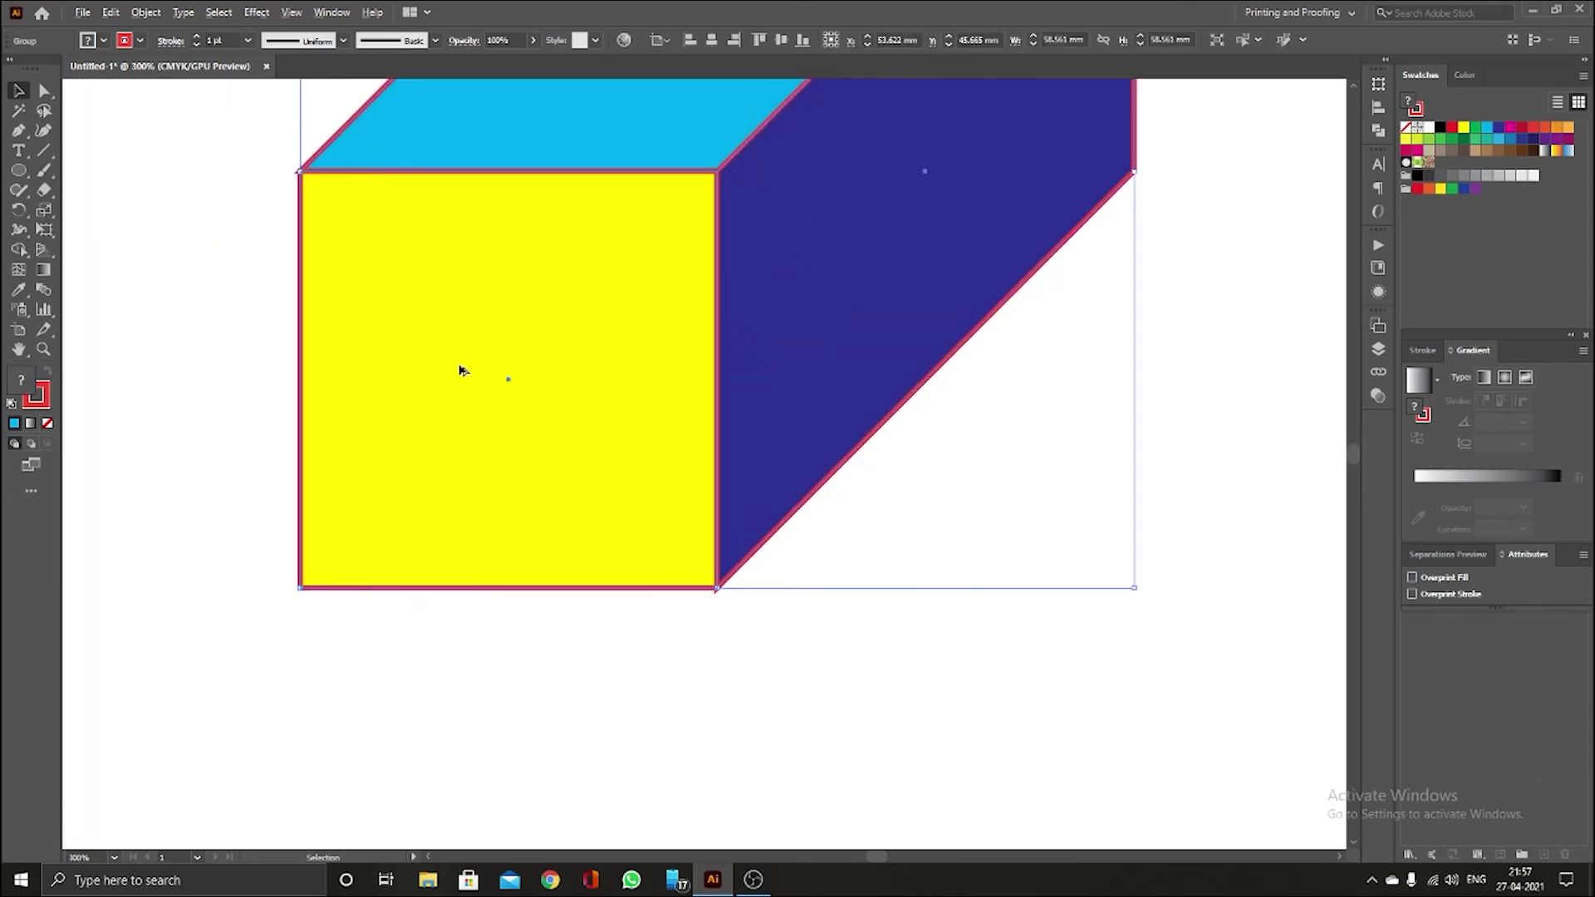
pyautogui.scroll(8, 504, 375)
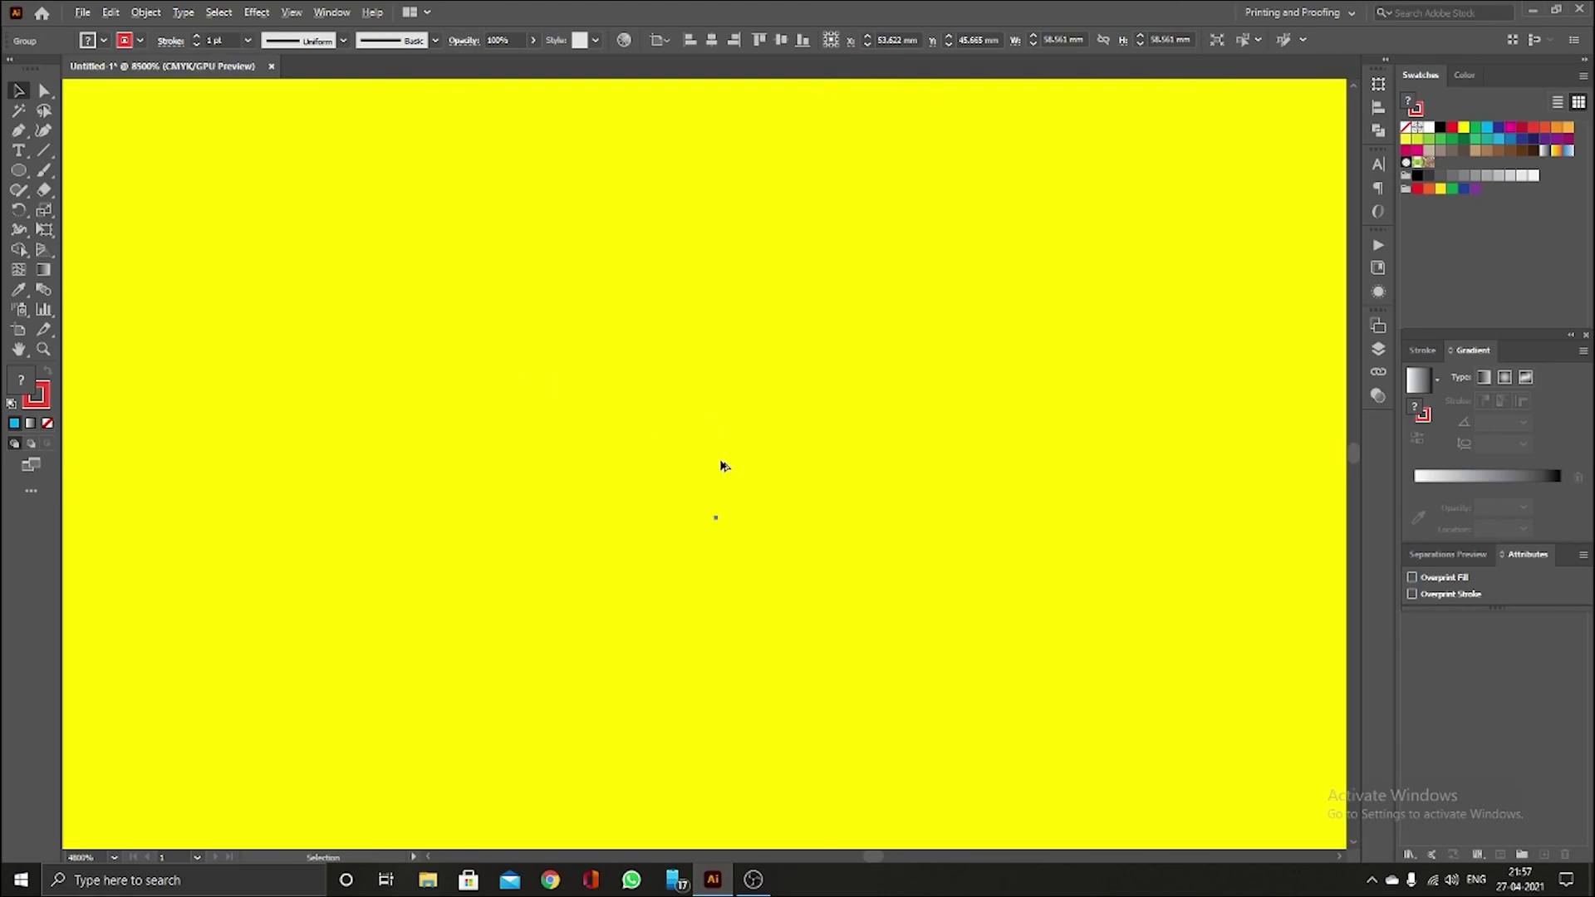
pyautogui.scroll(-5, 722, 466)
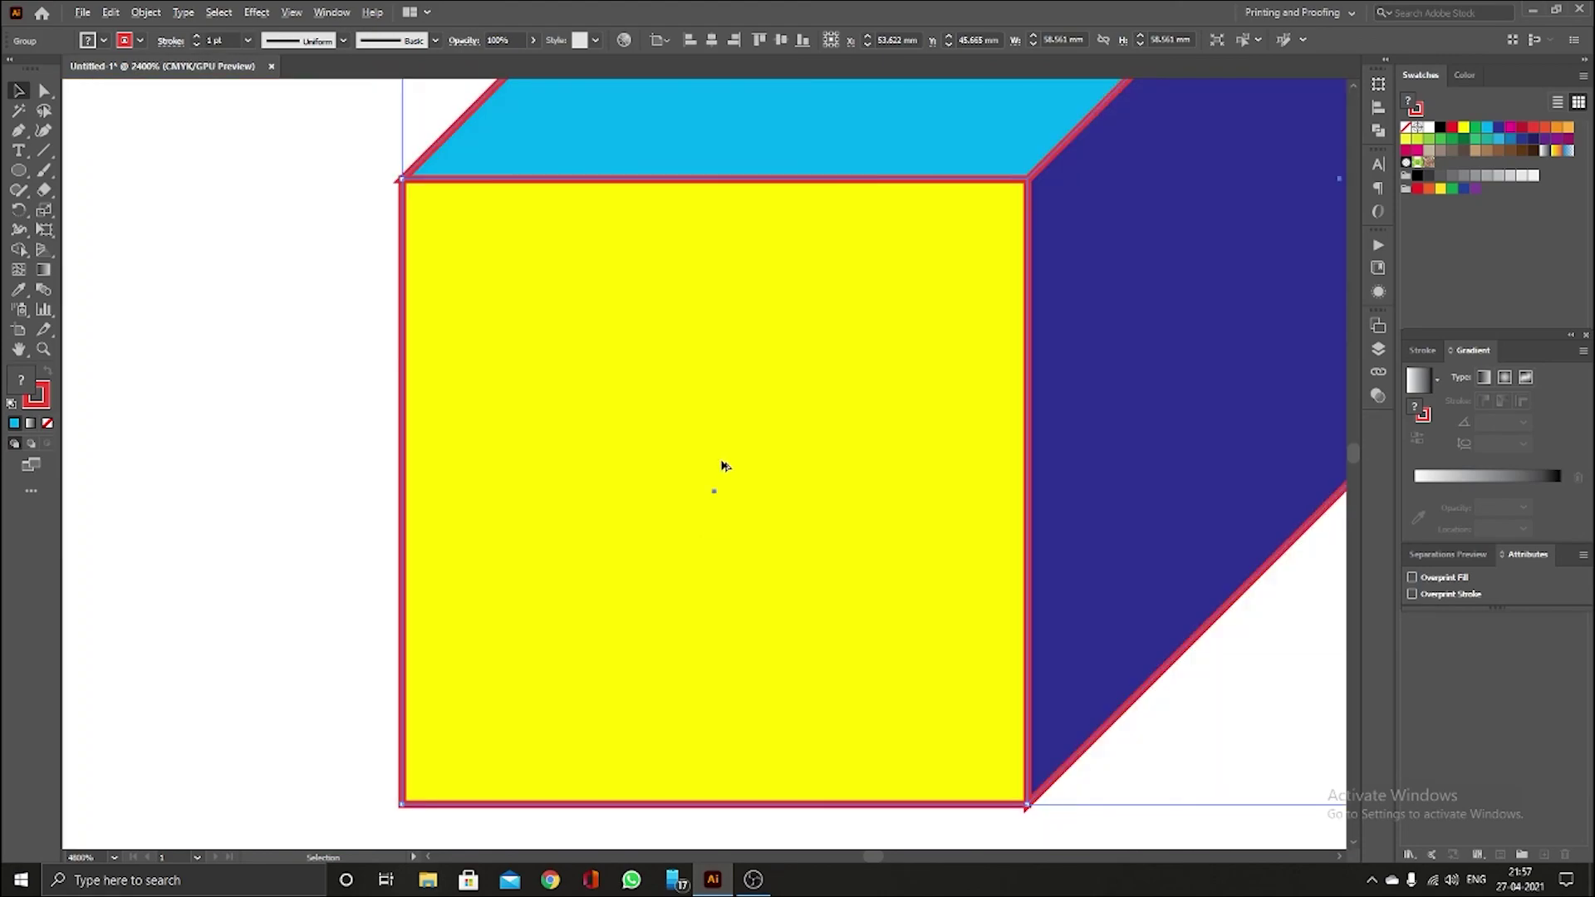
pyautogui.click(352, 333)
pyautogui.scroll(4, 620, 356)
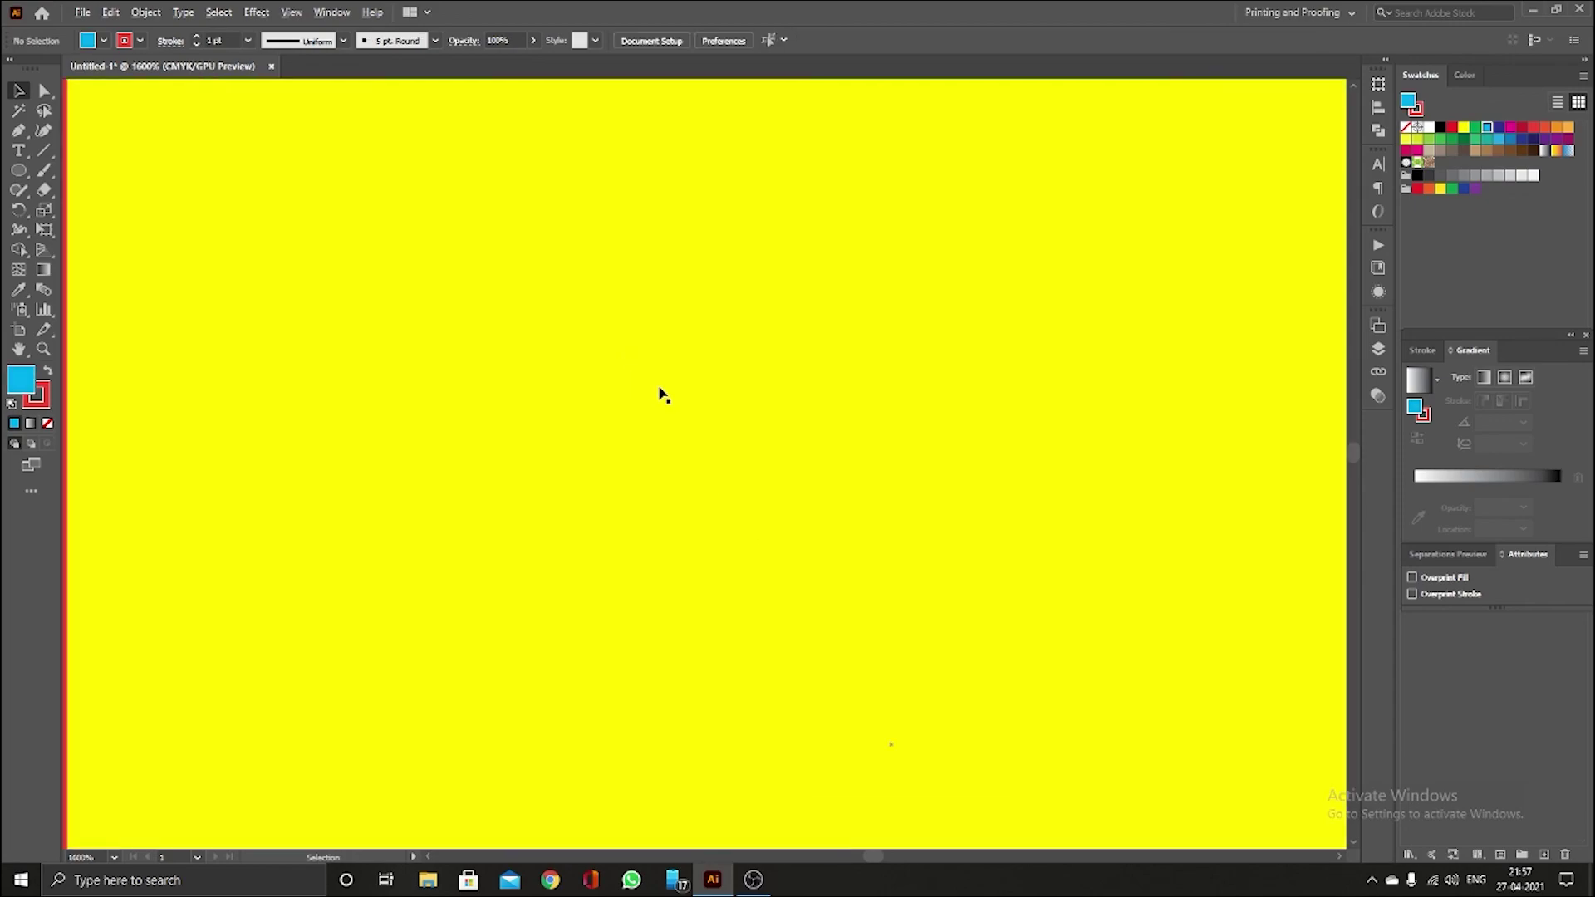
pyautogui.scroll(6, 696, 489)
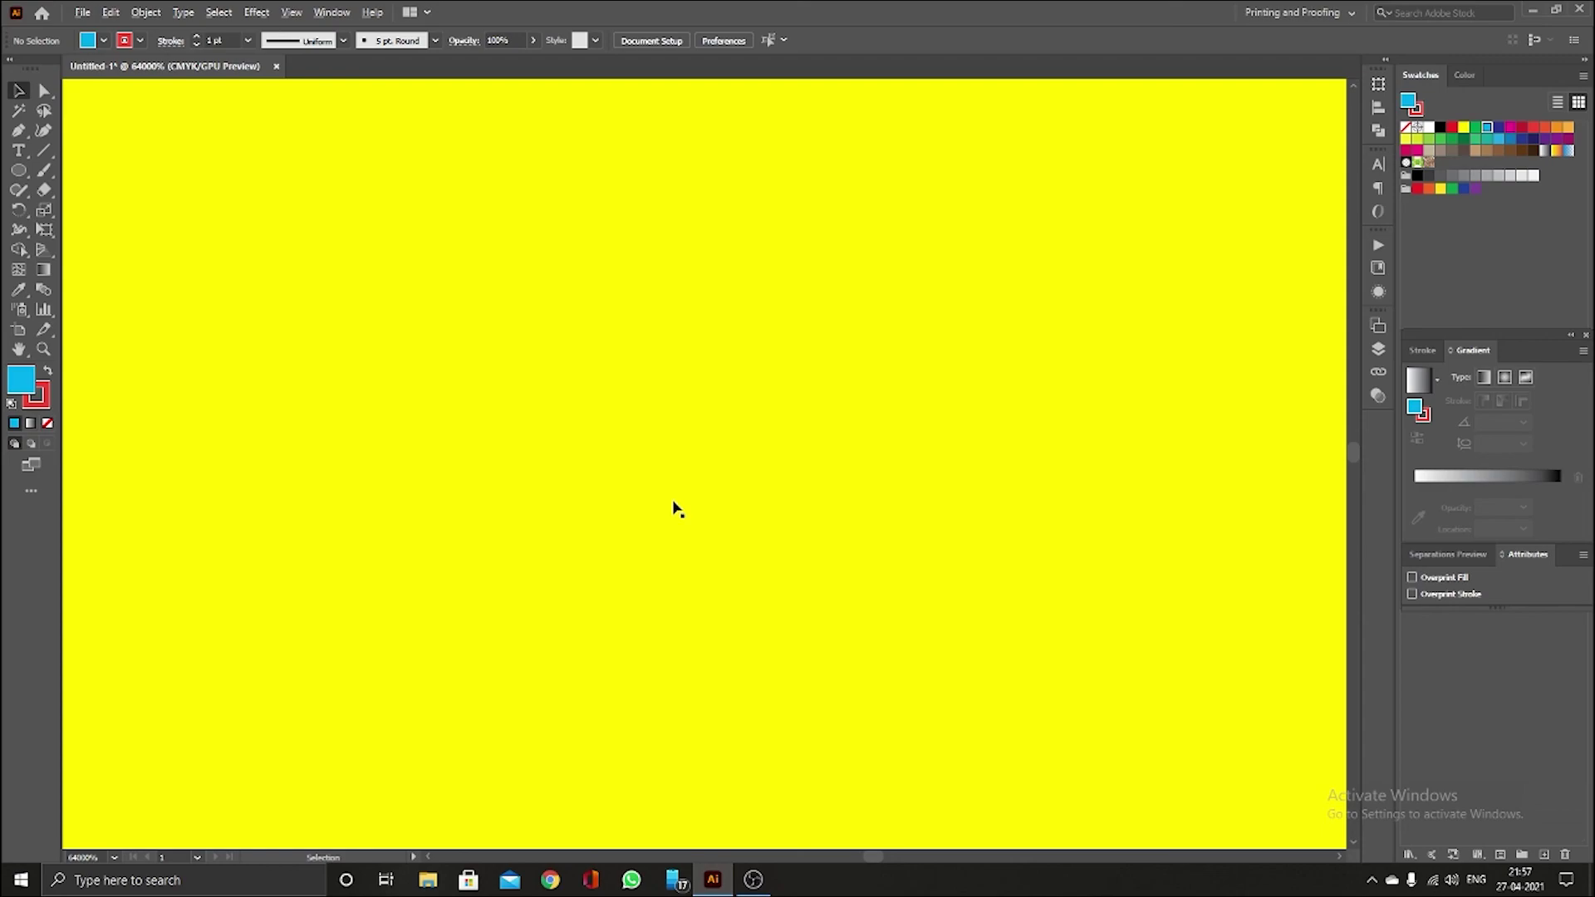
pyautogui.click(103, 856)
pyautogui.click(141, 803)
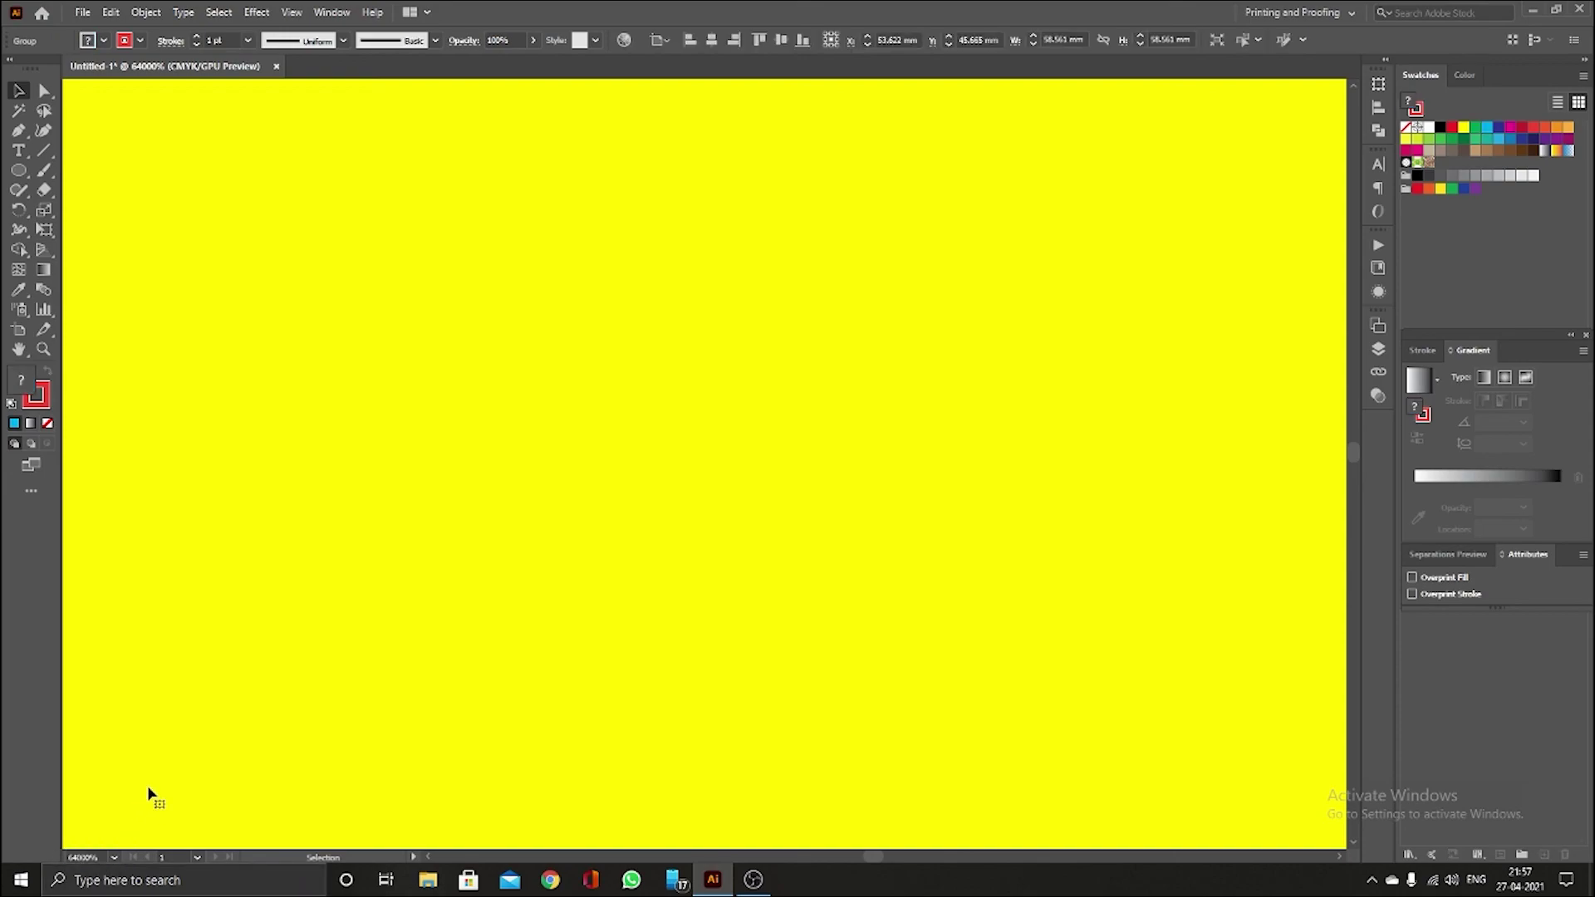
# - Examine the edge sharpness at the corner where the box's yellow, cyan and dark blue faces meet, at various magnifications
pyautogui.scroll(-8, 545, 638)
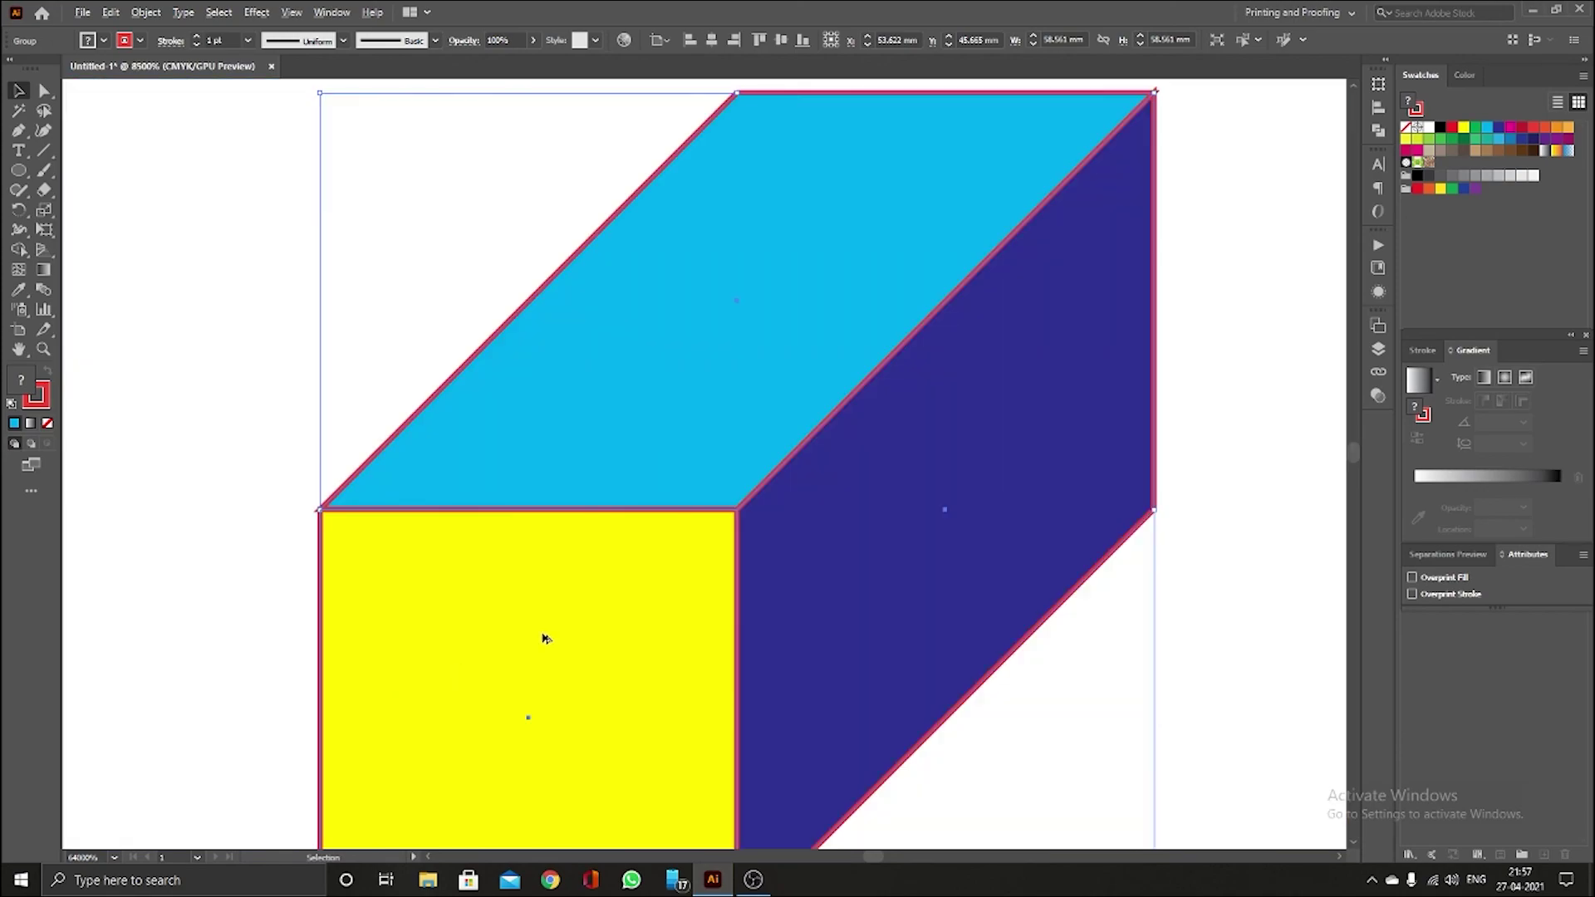
pyautogui.scroll(9, 687, 525)
pyautogui.scroll(-3, 723, 579)
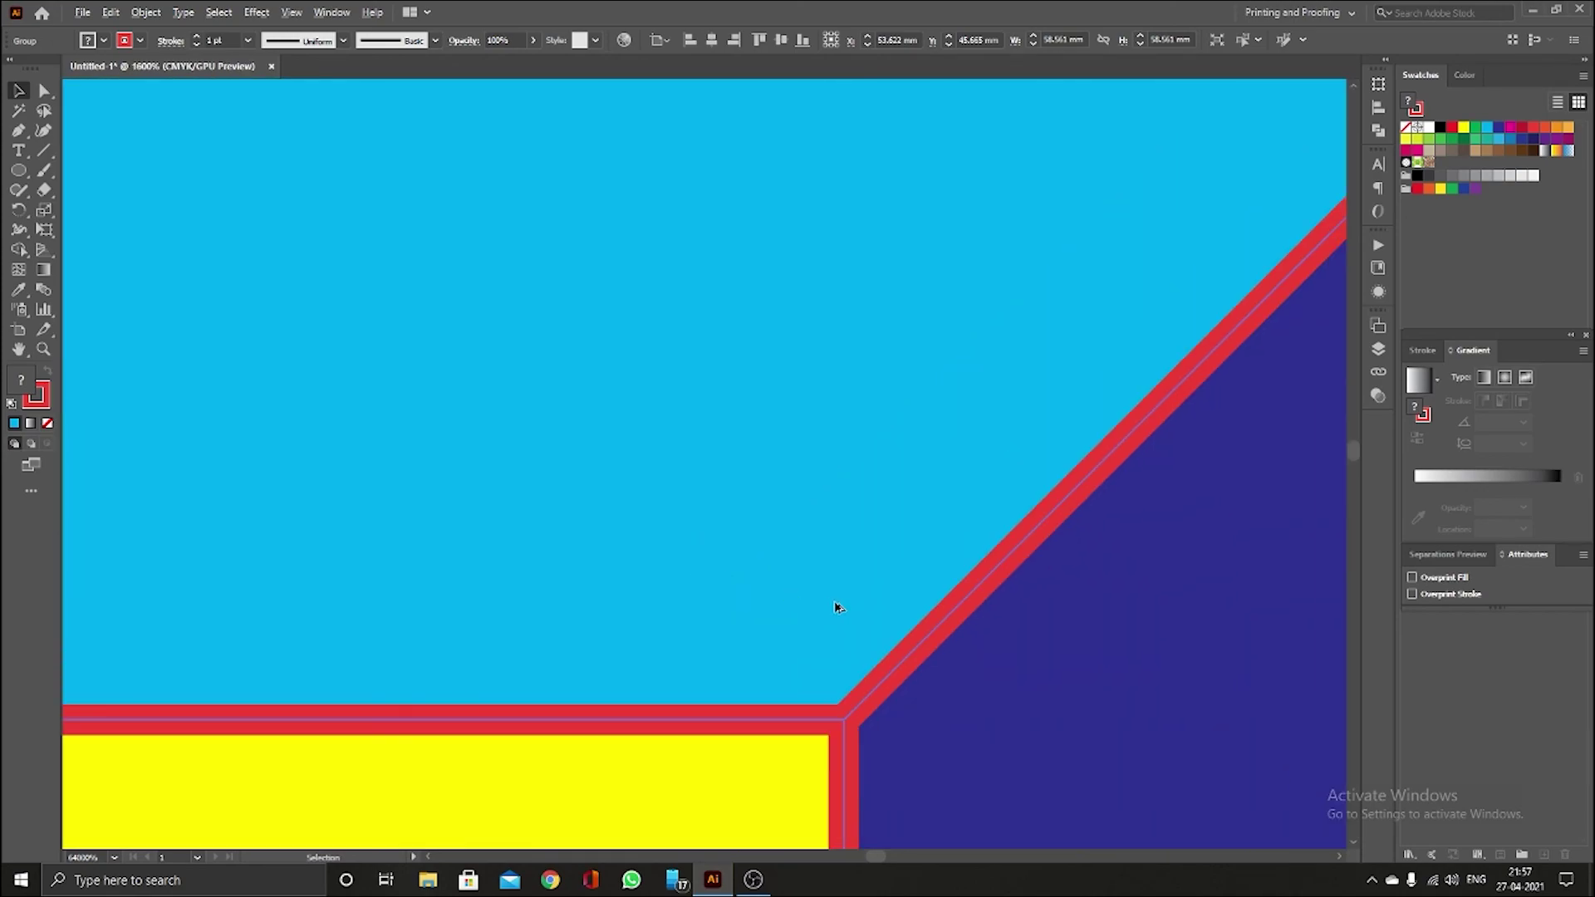
pyautogui.scroll(6, 990, 641)
pyautogui.scroll(-5, 698, 428)
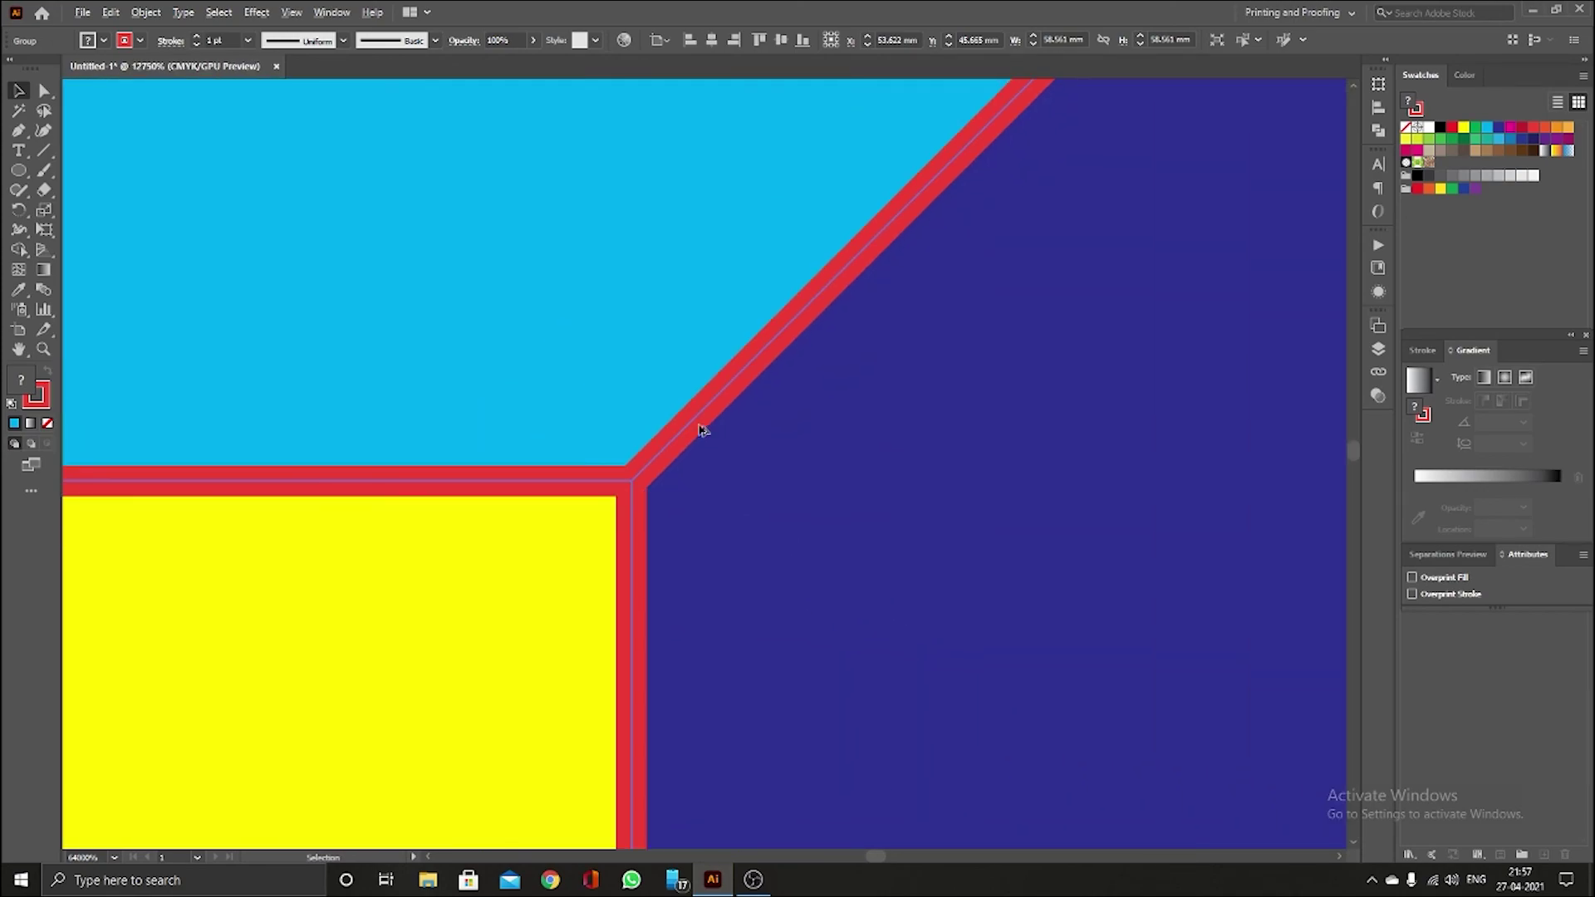
pyautogui.scroll(6, 665, 528)
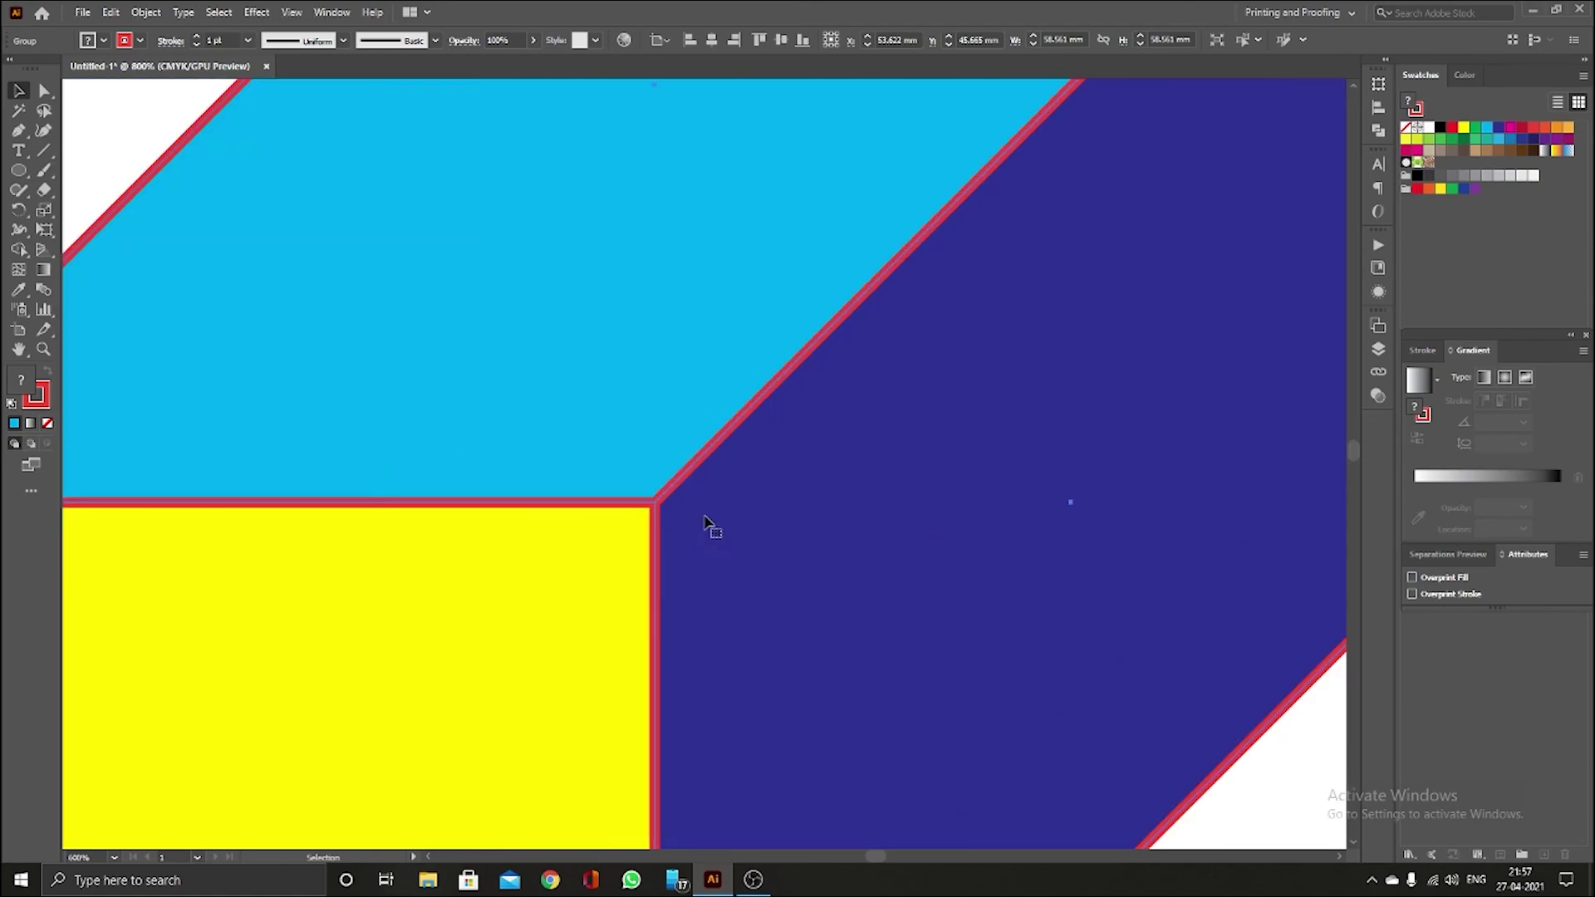
pyautogui.scroll(3, 754, 499)
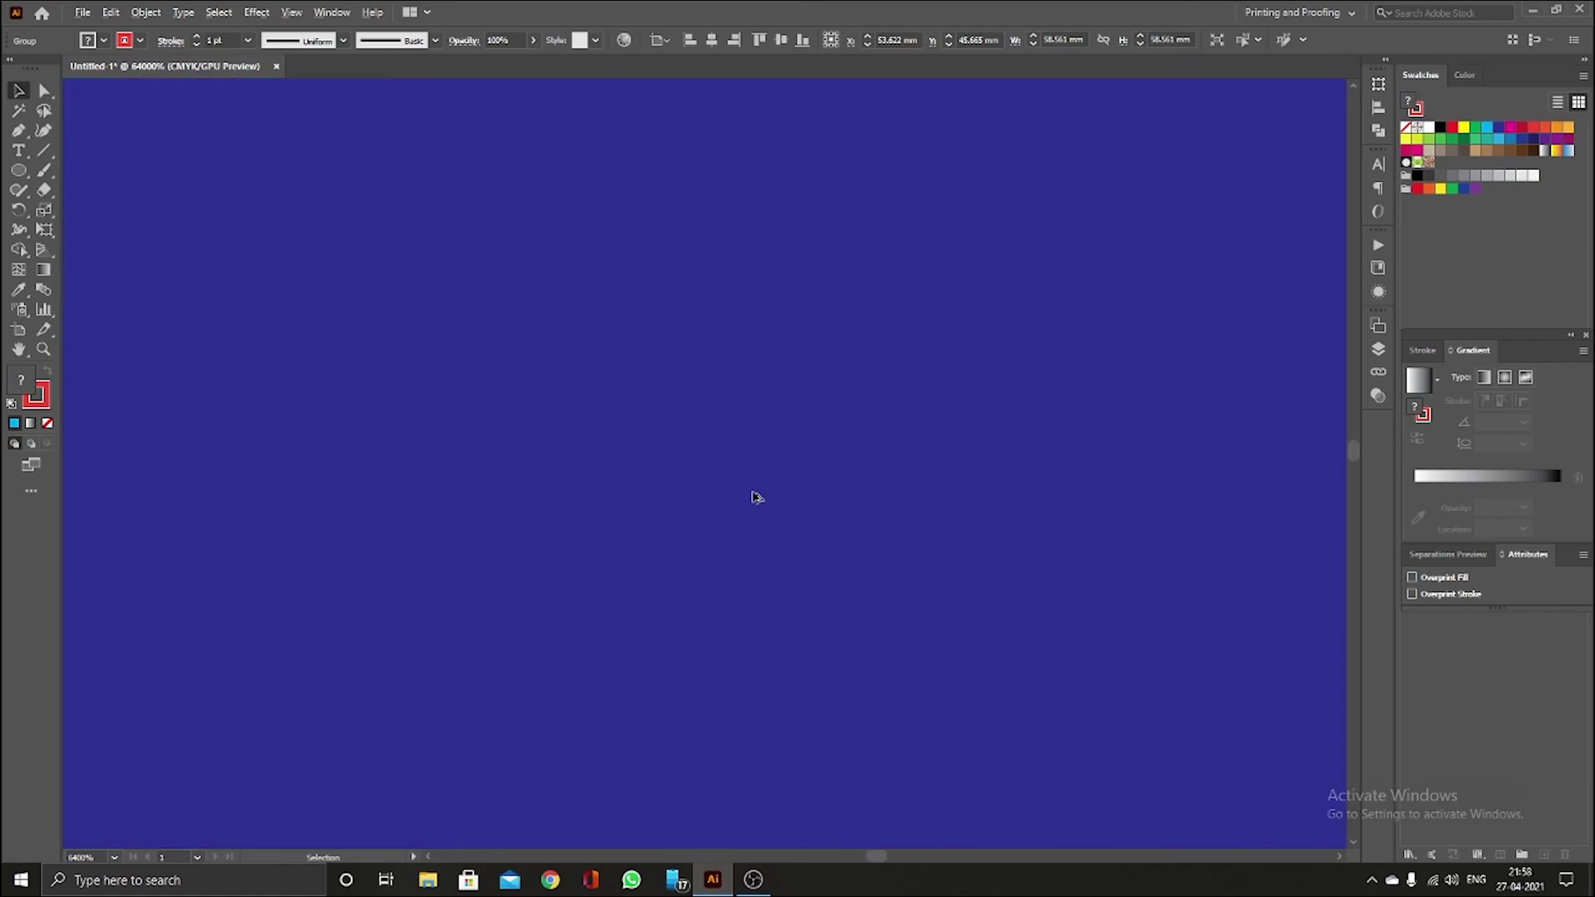
pyautogui.scroll(-10, 756, 496)
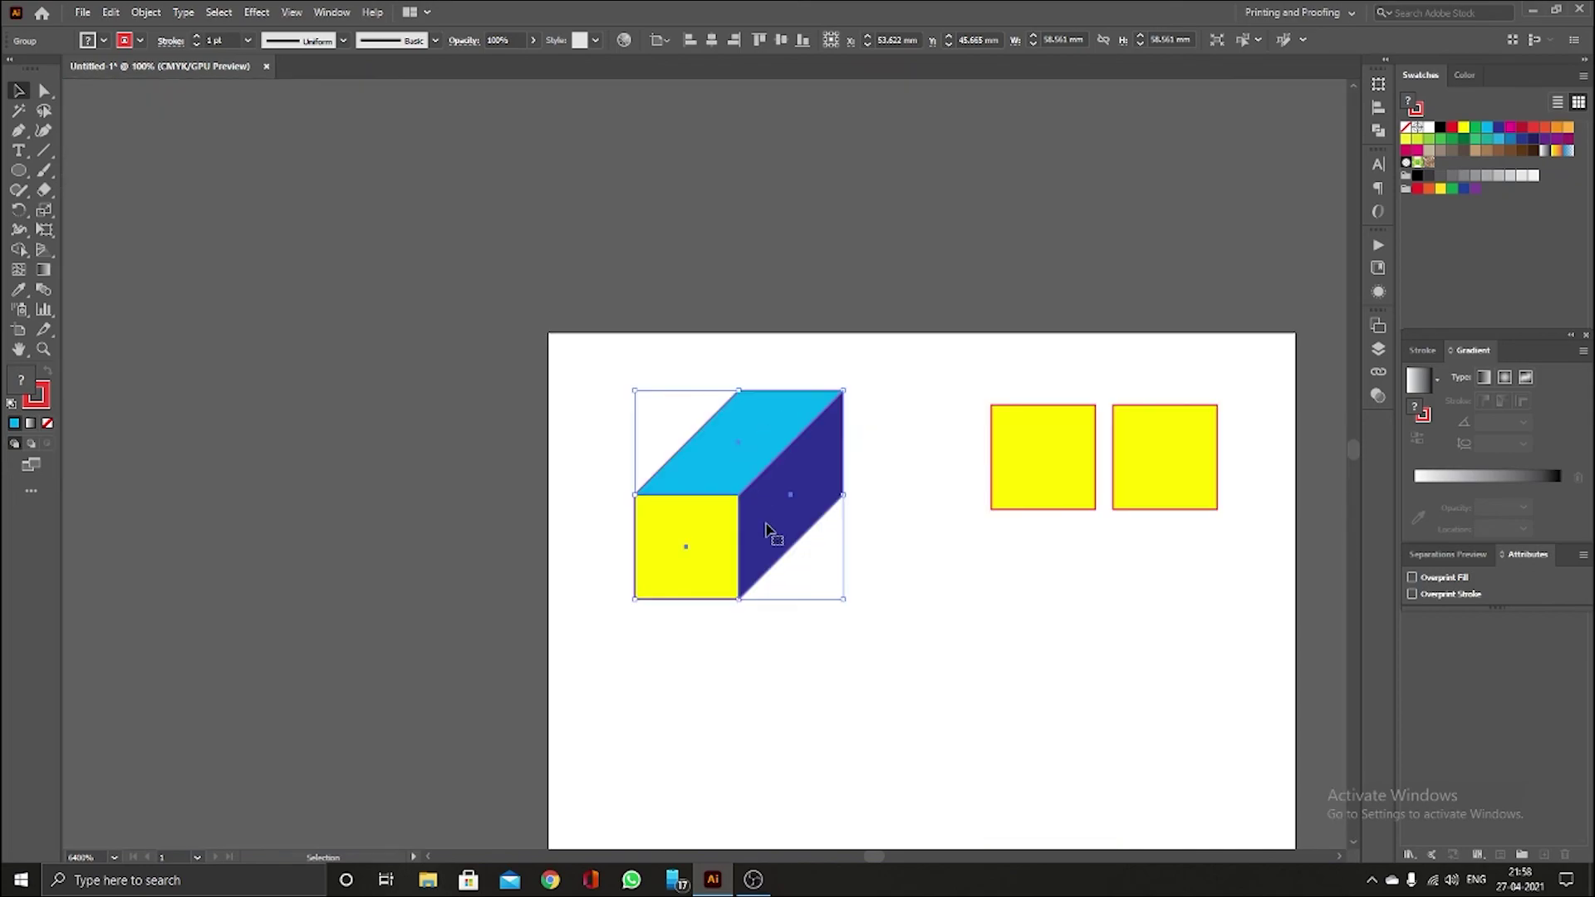
# - Try moving the grouped box upward, undo the move and deselect it
pyautogui.click(865, 550)
pyautogui.moveTo(753, 547); pyautogui.dragTo(749, 493)
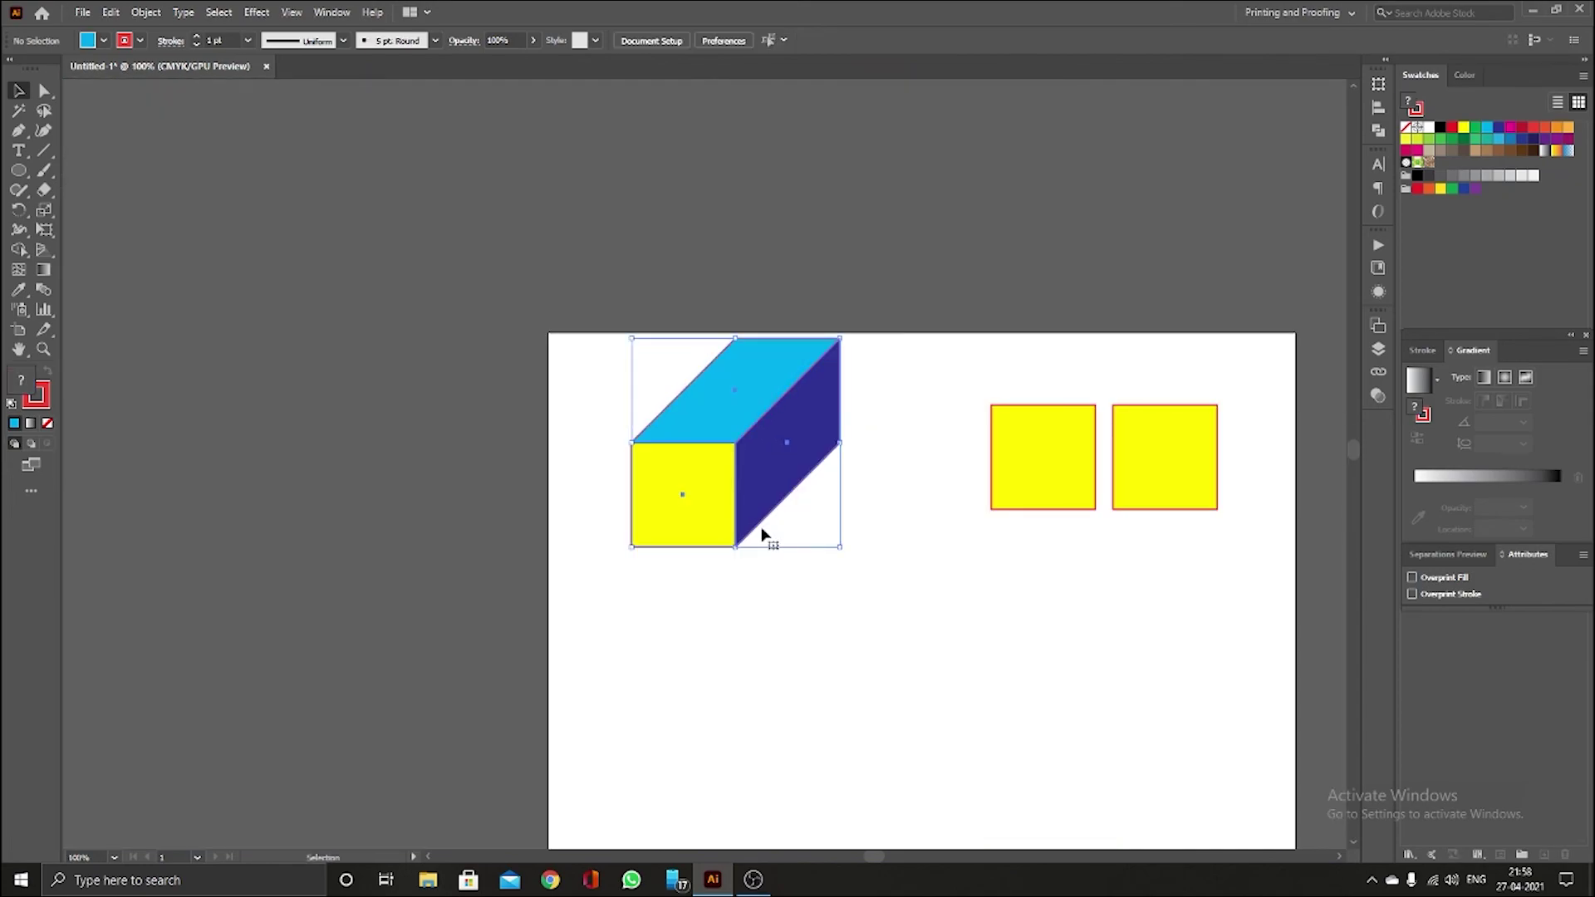
pyautogui.hotkey('ctrl', 'z')
pyautogui.click(299, 235)
pyautogui.scroll(-4, 374, 237)
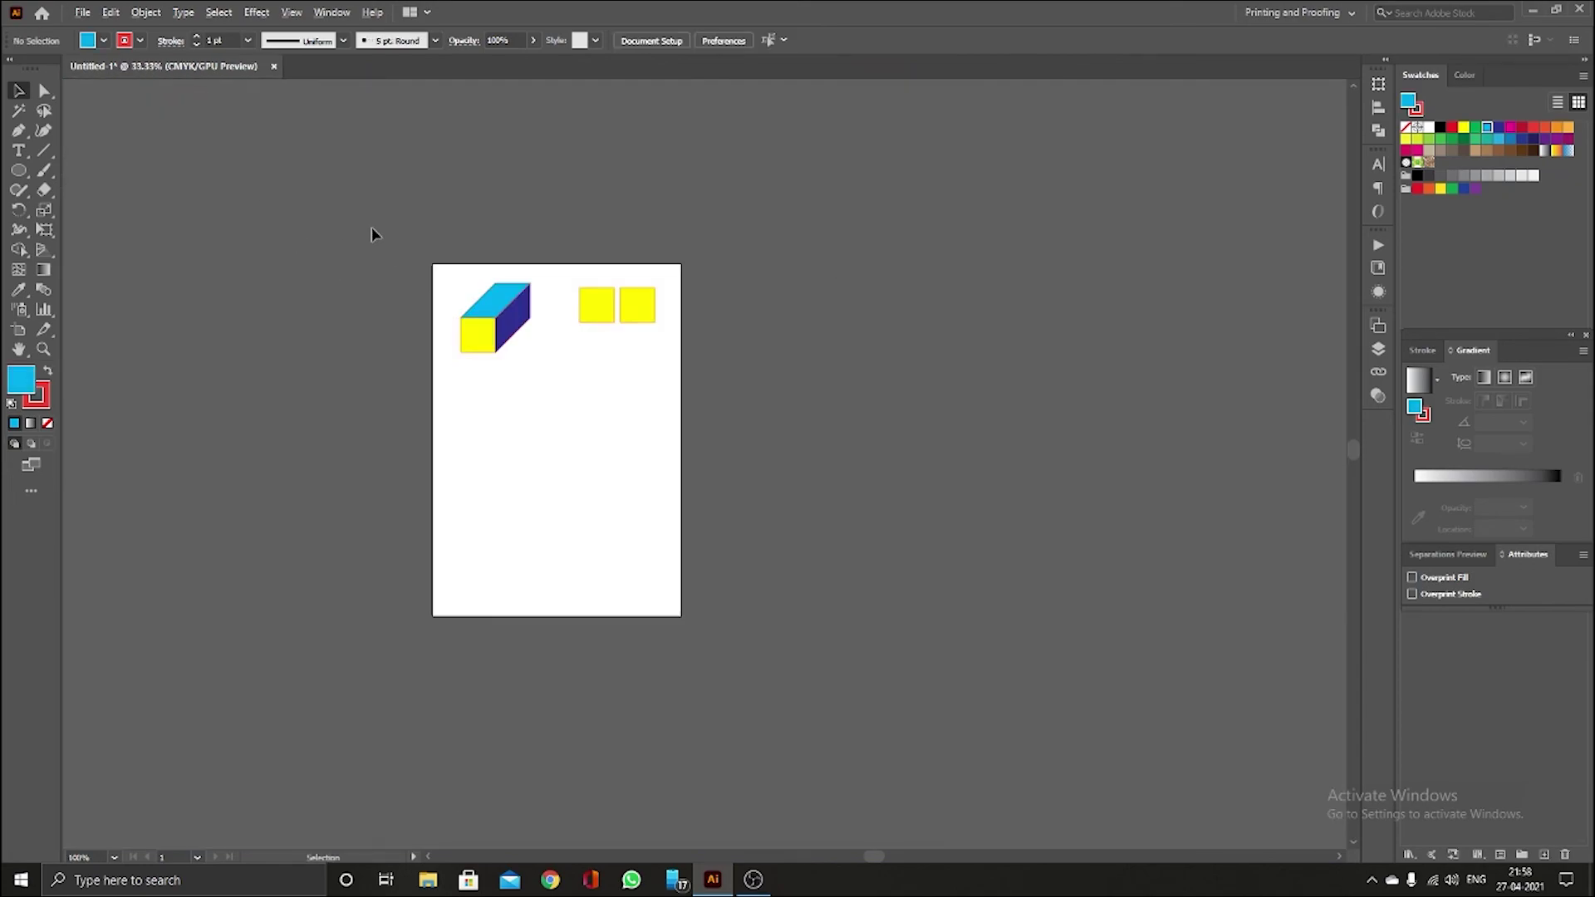
pyautogui.scroll(2, 430, 332)
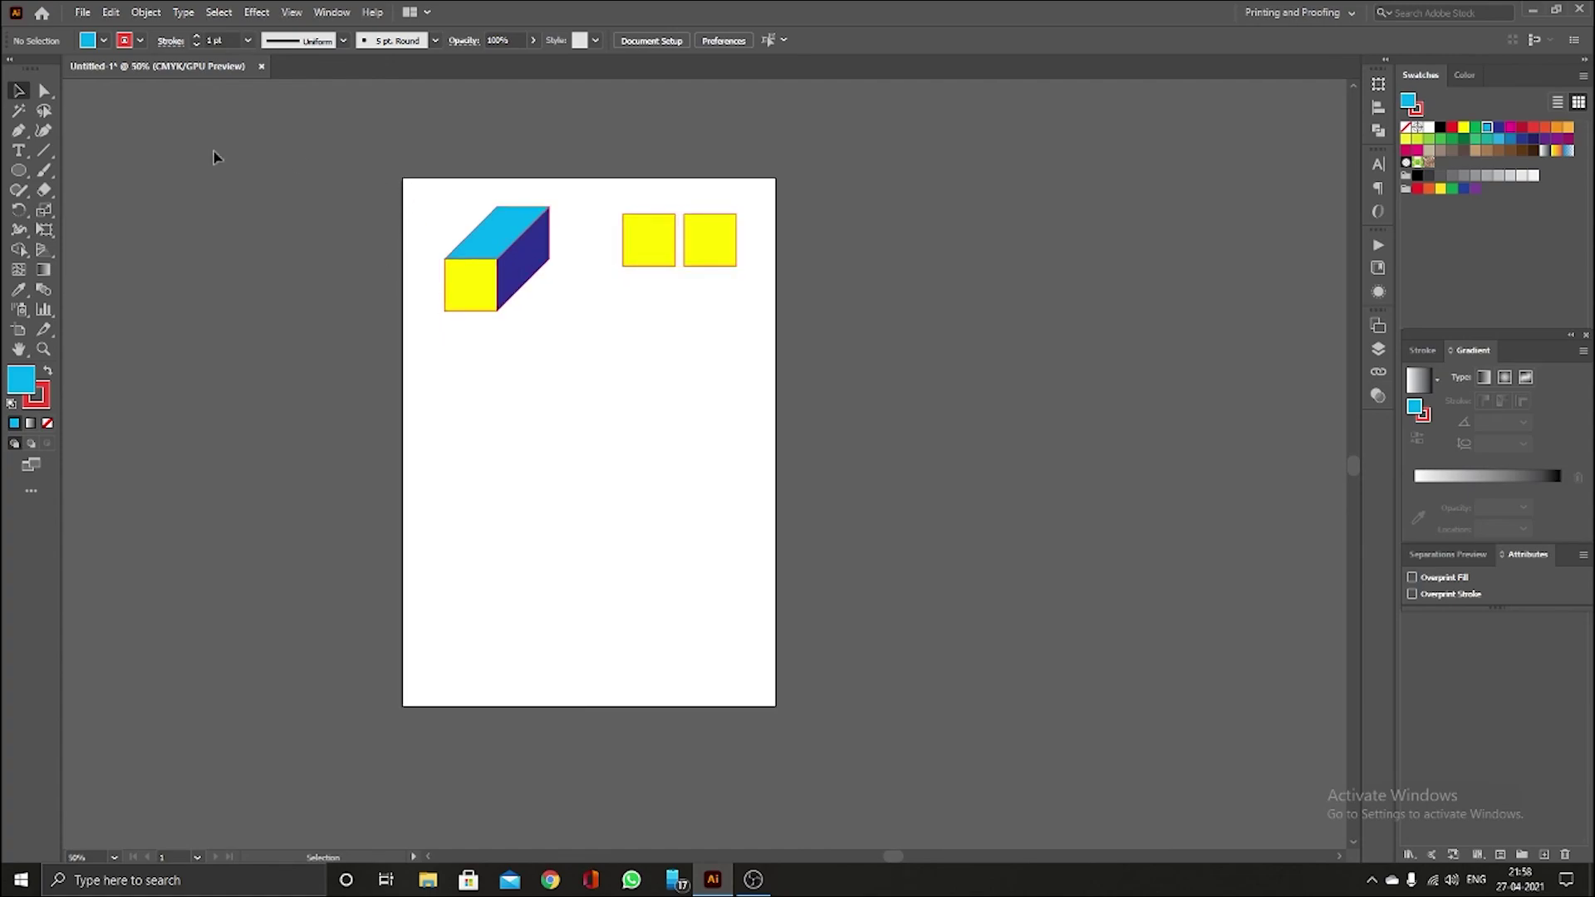